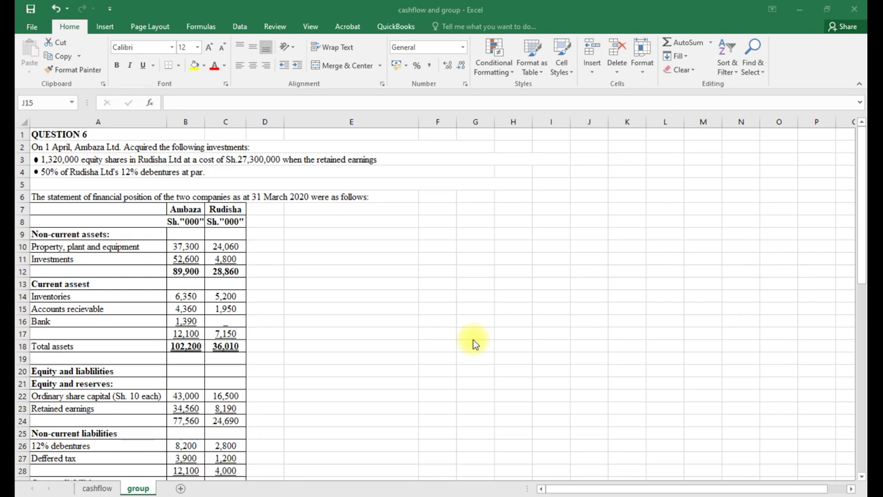
Increase the height of row 3 so the full note on the equity share acquisition fits.
{"action": "scroll", "coordinate": [474, 338], "scroll_direction": "down", "scroll_amount": 3}
{"action": "scroll", "coordinate": [473, 338], "scroll_direction": "up", "scroll_amount": 3}
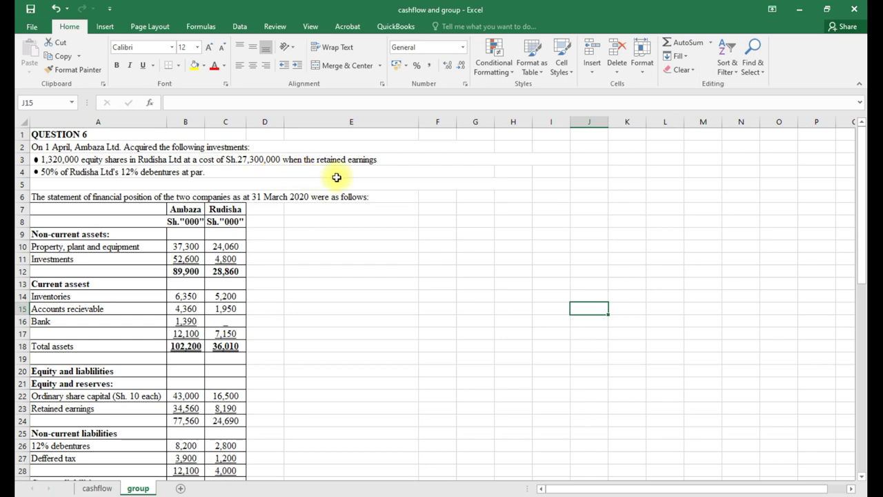
{"action": "left_click", "coordinate": [365, 160]}
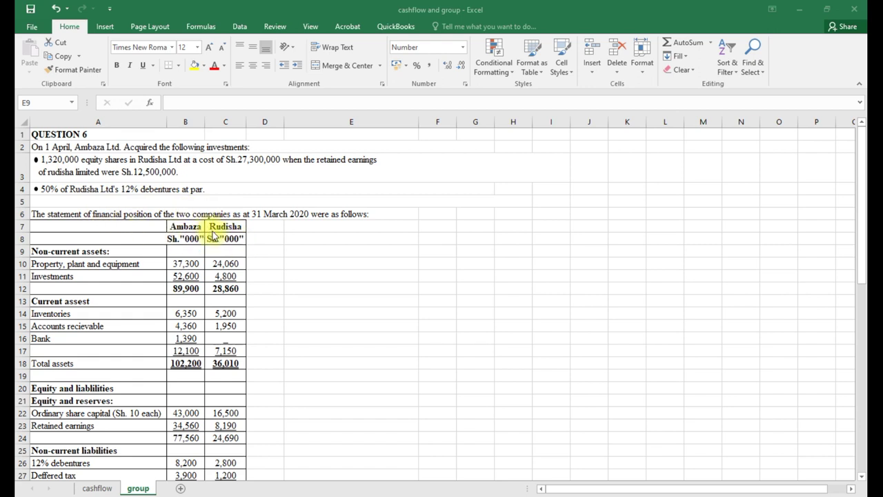
{"action": "left_click", "coordinate": [373, 252]}
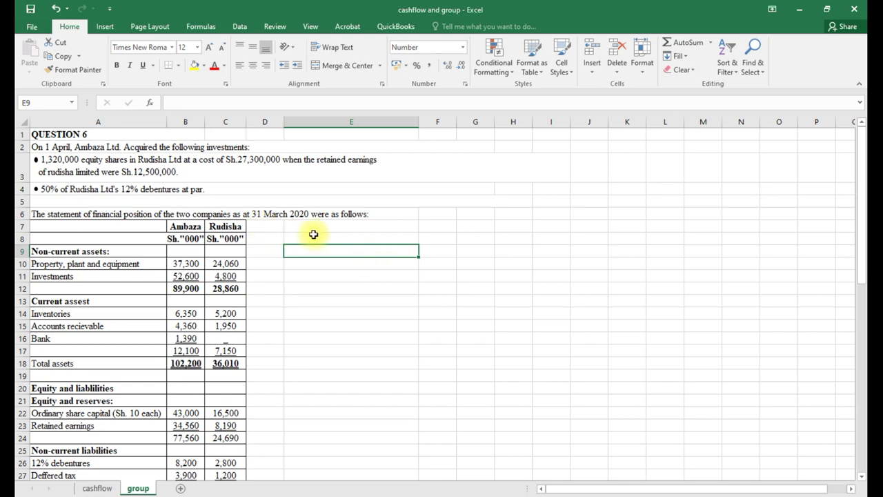
Increase the height of row 42 so both lines of the goodwill impairment note fit.
{"action": "scroll", "coordinate": [336, 273], "scroll_direction": "down", "scroll_amount": 1}
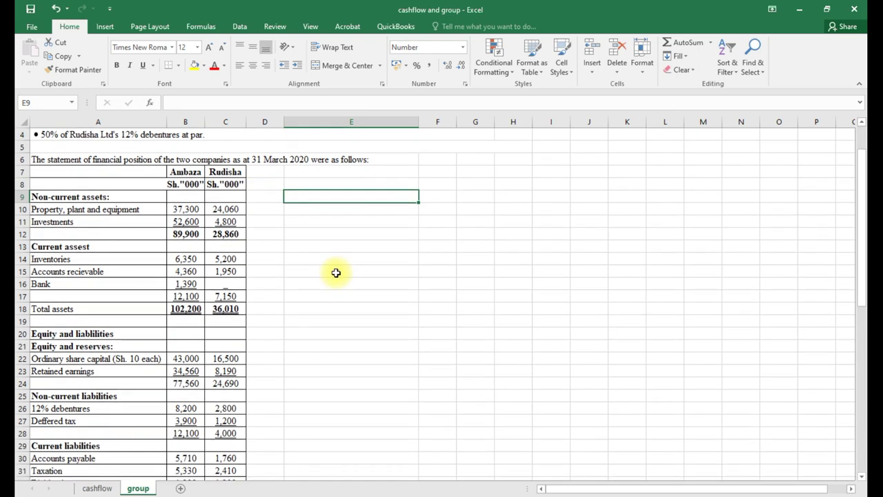
{"action": "scroll", "coordinate": [336, 273], "scroll_direction": "down", "scroll_amount": 6}
{"action": "scroll", "coordinate": [336, 273], "scroll_direction": "down", "scroll_amount": 1}
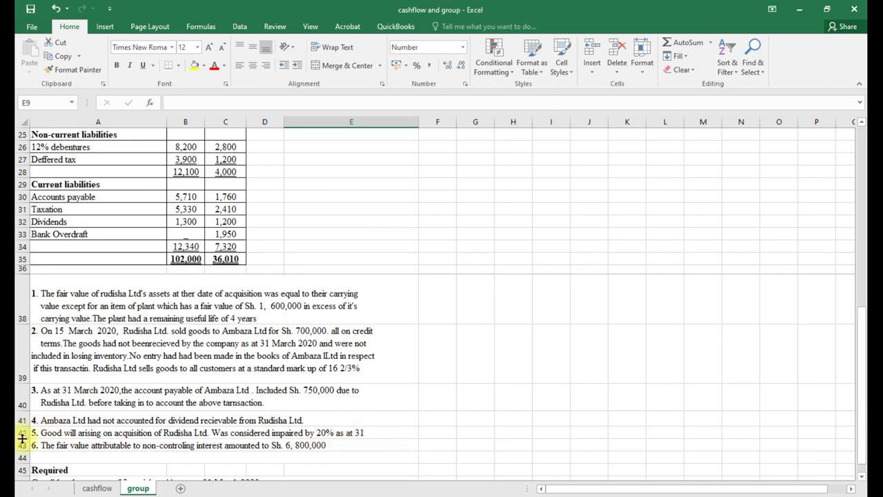
{"action": "left_click_drag", "start_coordinate": [27, 439], "coordinate": [30, 449]}
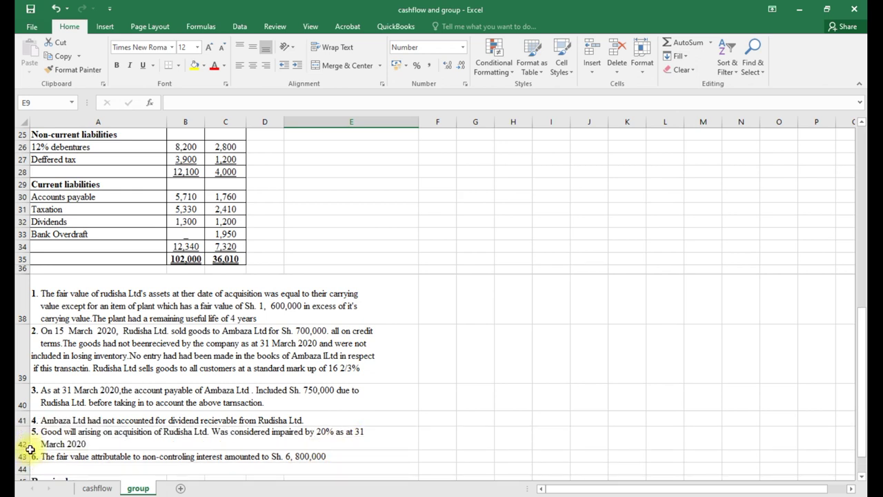
Copy the requirement text in A46 about the consolidated statement of financial position.
{"action": "scroll", "coordinate": [125, 456], "scroll_direction": "down", "scroll_amount": 2}
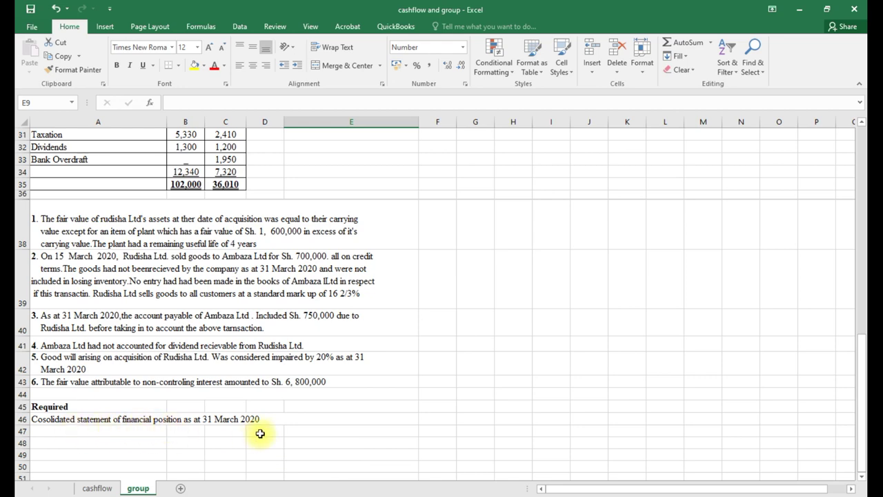
{"action": "scroll", "coordinate": [270, 436], "scroll_direction": "up", "scroll_amount": 3}
{"action": "scroll", "coordinate": [269, 437], "scroll_direction": "up", "scroll_amount": 3}
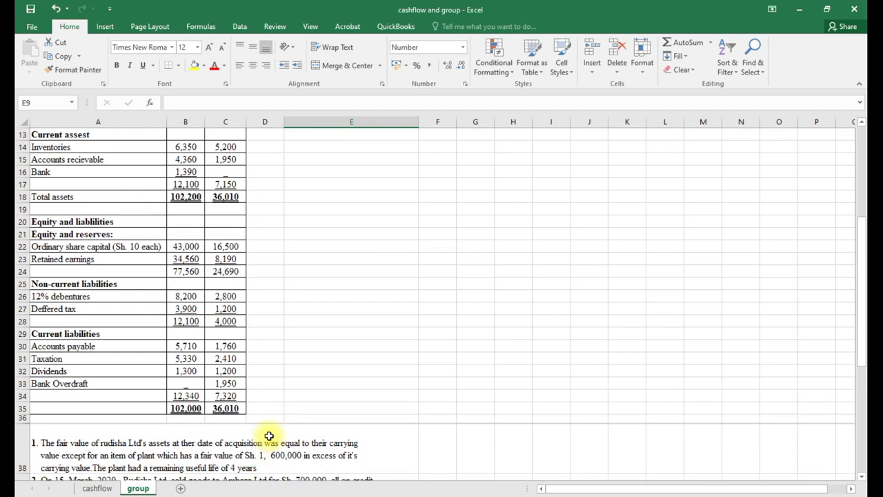
{"action": "scroll", "coordinate": [262, 425], "scroll_direction": "down", "scroll_amount": 4}
{"action": "scroll", "coordinate": [52, 472], "scroll_direction": "down", "scroll_amount": 2}
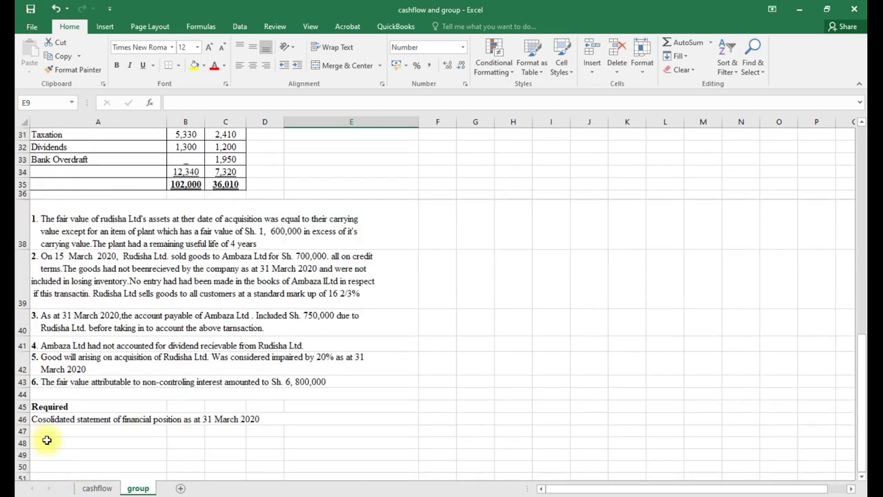
{"action": "left_click", "coordinate": [43, 418]}
{"action": "right_click", "coordinate": [42, 423]}
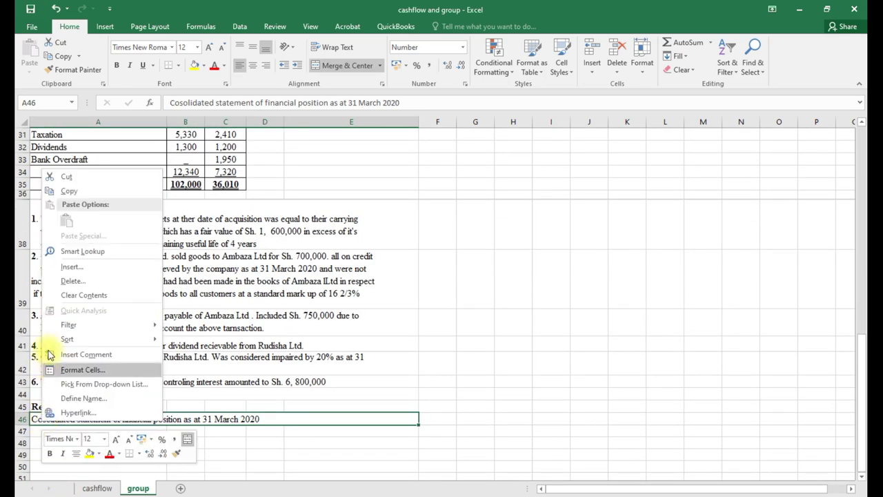
{"action": "left_click", "coordinate": [71, 191]}
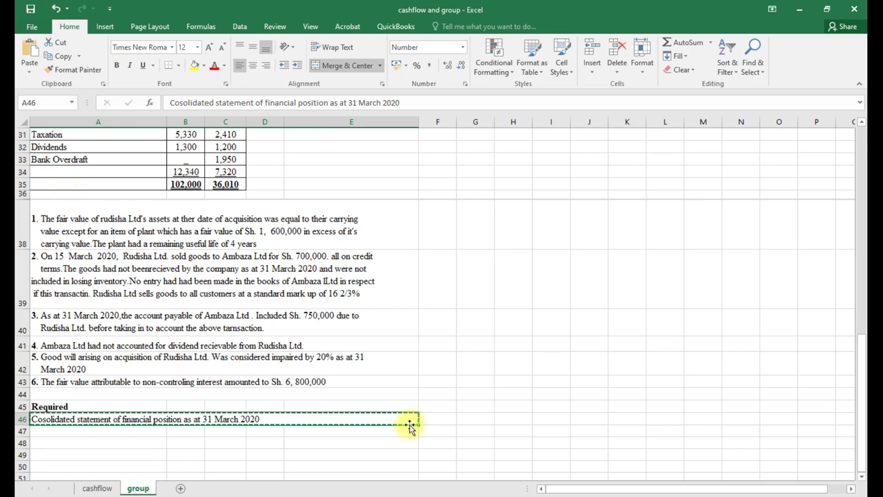
Enter the company title AMBAZA LTD in cell J6.
{"action": "scroll", "coordinate": [408, 422], "scroll_direction": "up", "scroll_amount": 10}
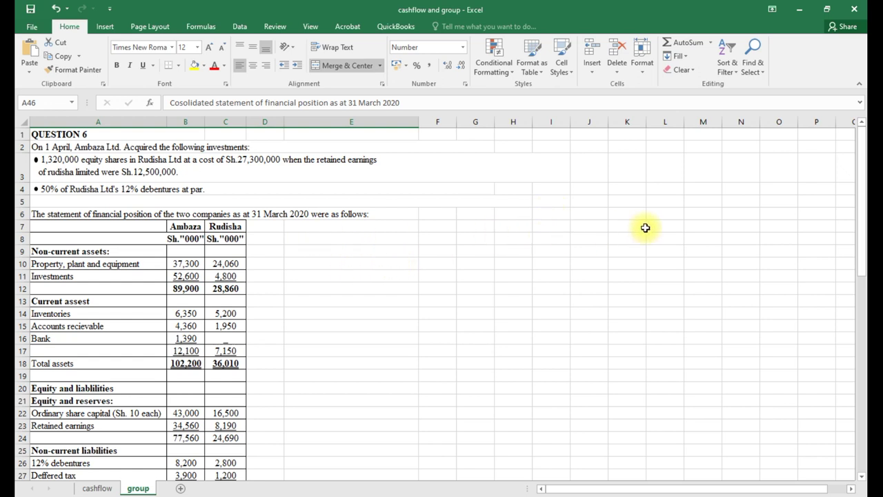
{"action": "left_click", "coordinate": [578, 215]}
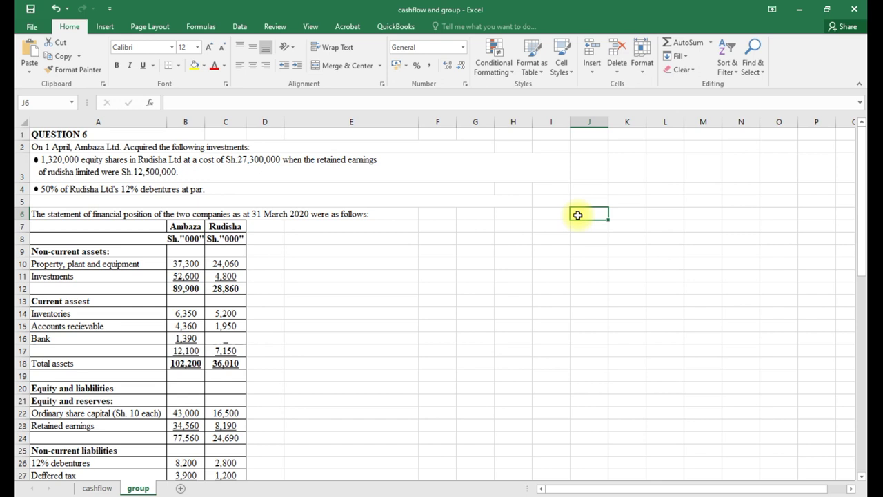
{"action": "type", "text": "AMBAZA LTD"}
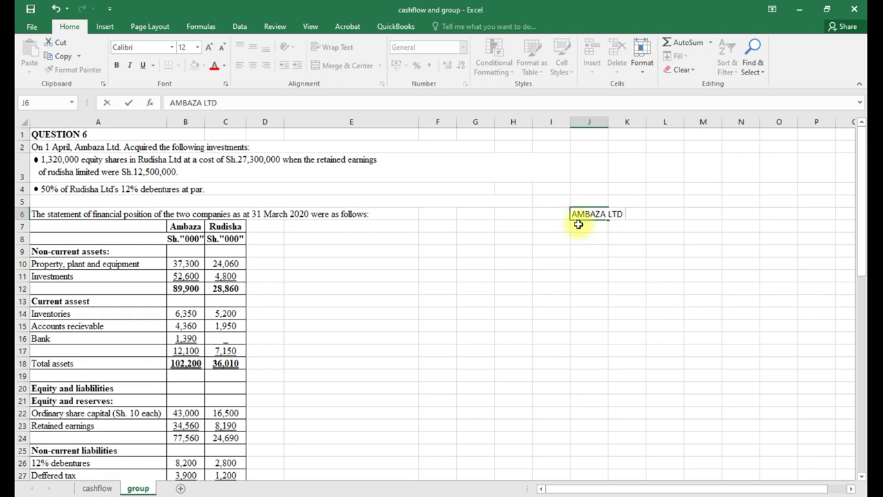
{"action": "key", "text": "Return"}
Enter the title CONSOLIDATED STATEMENT OF FINANCIAL POSITION AS AT 31MARCH 2020 in cell J7.
{"action": "right_click", "coordinate": [580, 228]}
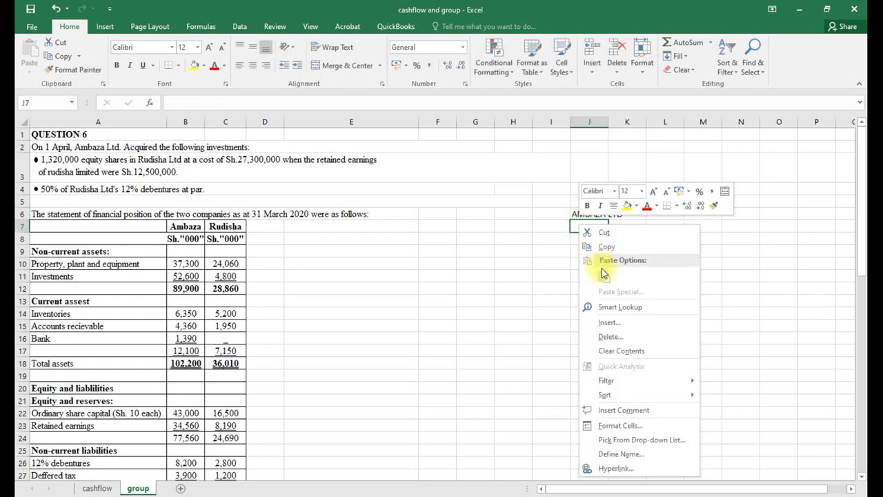
{"action": "left_click", "coordinate": [572, 228]}
{"action": "scroll", "coordinate": [274, 394], "scroll_direction": "down", "scroll_amount": 12}
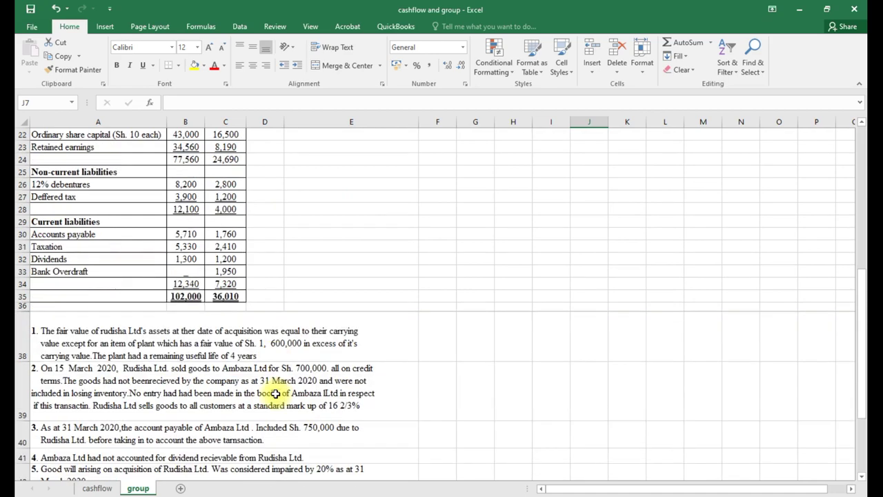
{"action": "scroll", "coordinate": [330, 380], "scroll_direction": "up", "scroll_amount": 12}
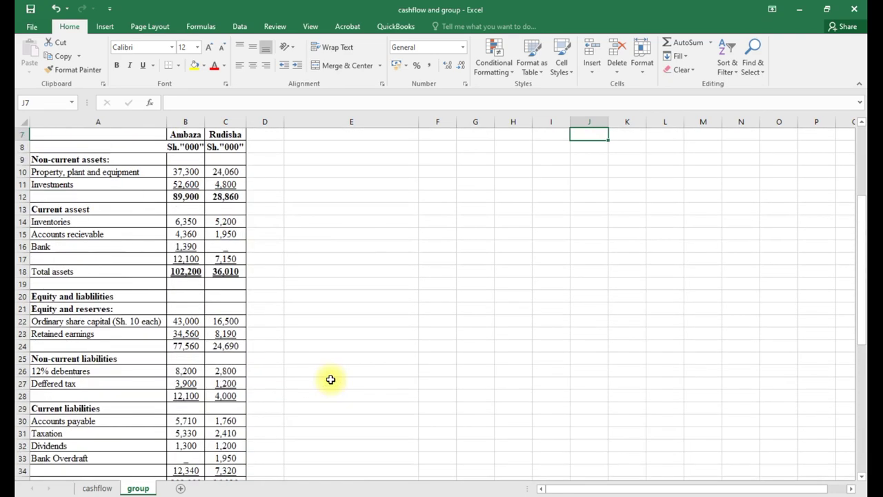
{"action": "type", "text": "CONSOLIDATED STATEMNT"}
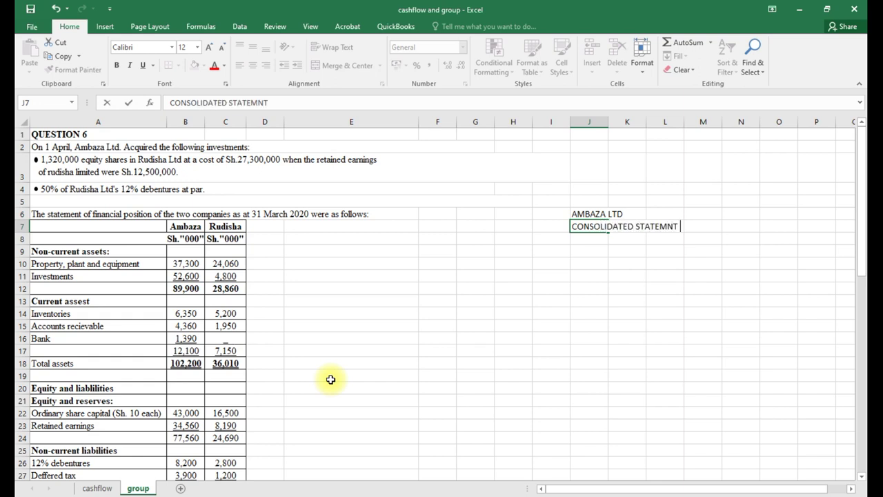
{"action": "key", "text": "BackSpace"}
{"action": "key", "text": "BackSpace"}
{"action": "type", "text": "ENT OF FINANCIAL POS"}
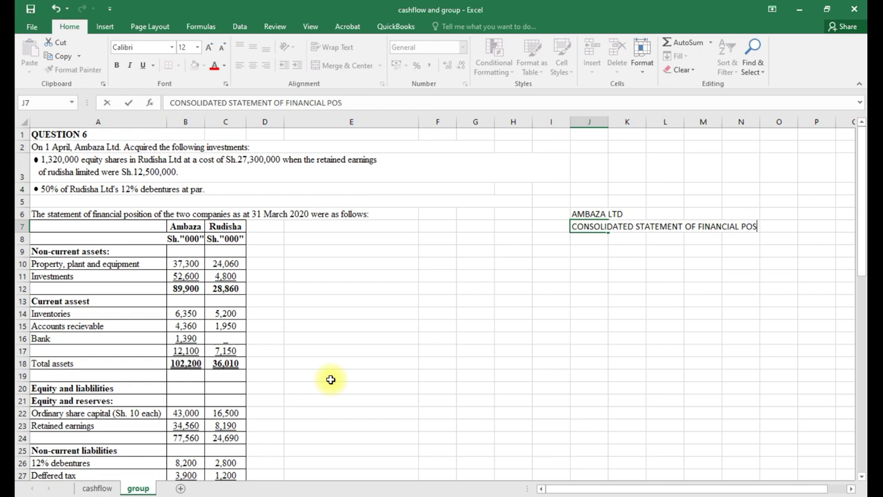
{"action": "type", "text": "ITION AS"}
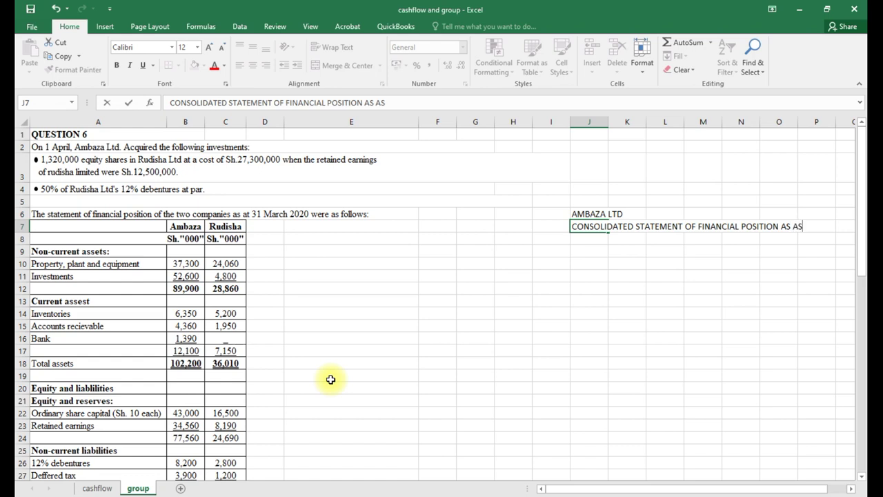
{"action": "type", "text": " AT 31MARCH 2020"}
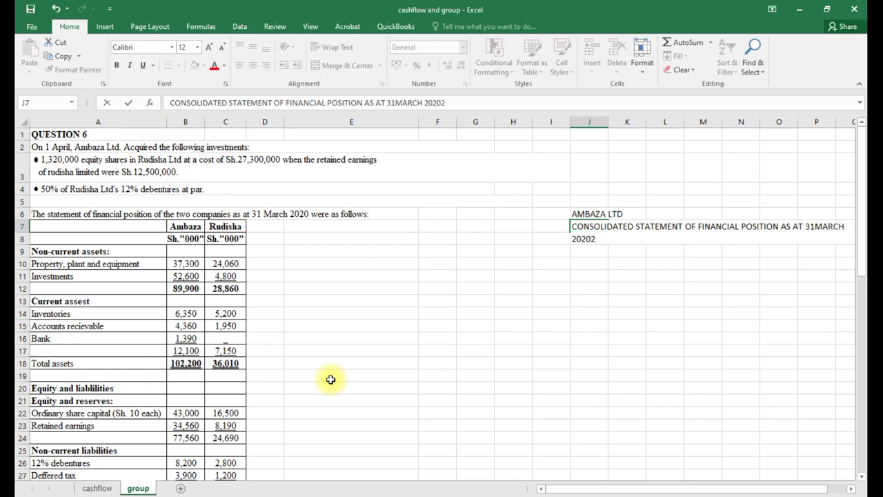
{"action": "scroll", "coordinate": [330, 380], "scroll_direction": "down", "scroll_amount": 10}
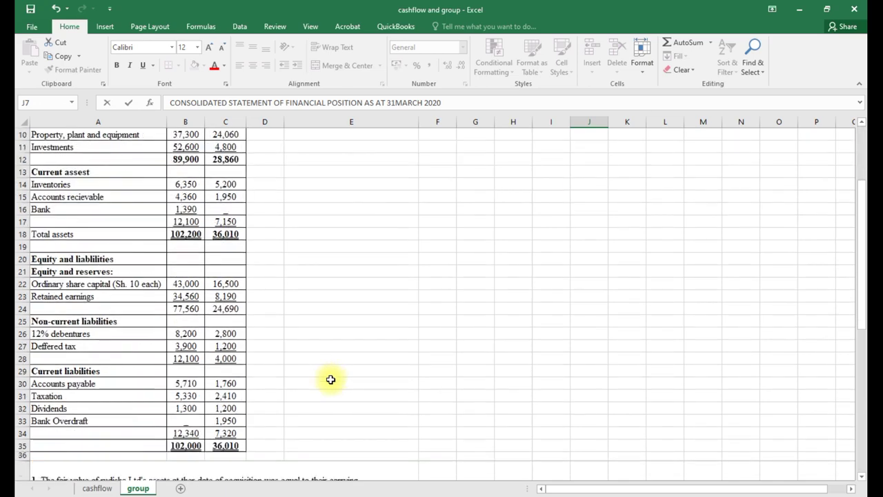
{"action": "scroll", "coordinate": [331, 379], "scroll_direction": "up", "scroll_amount": 10}
{"action": "left_click", "coordinate": [665, 250]}
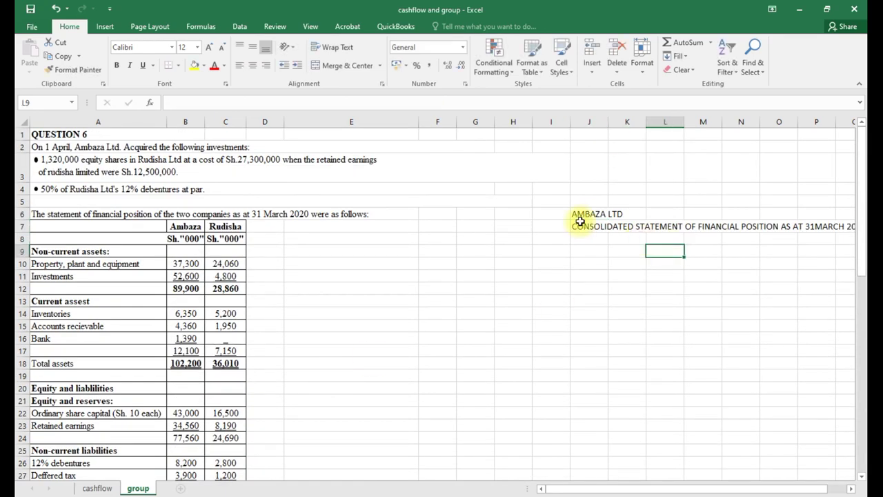
Merge and center the statement title across J7:Q7 and the company title across J6:Q6.
{"action": "scroll", "coordinate": [573, 492], "scroll_direction": "right", "scroll_amount": 3}
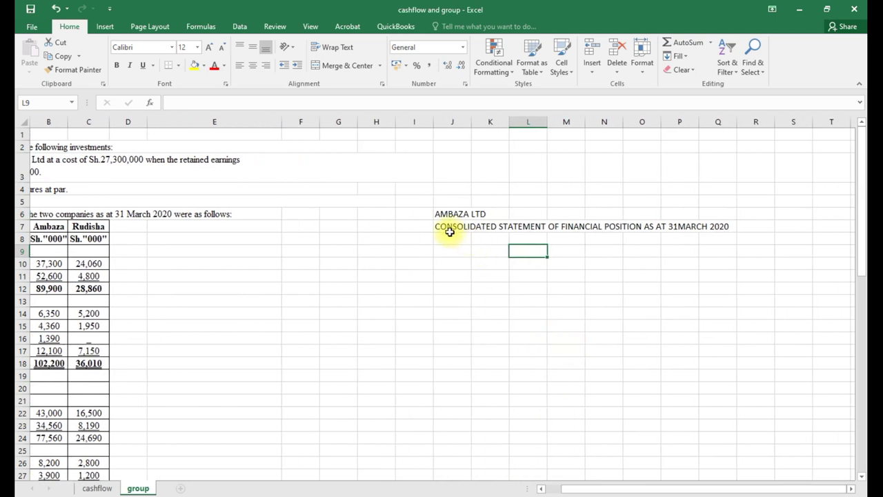
{"action": "left_click_drag", "start_coordinate": [441, 227], "coordinate": [709, 230]}
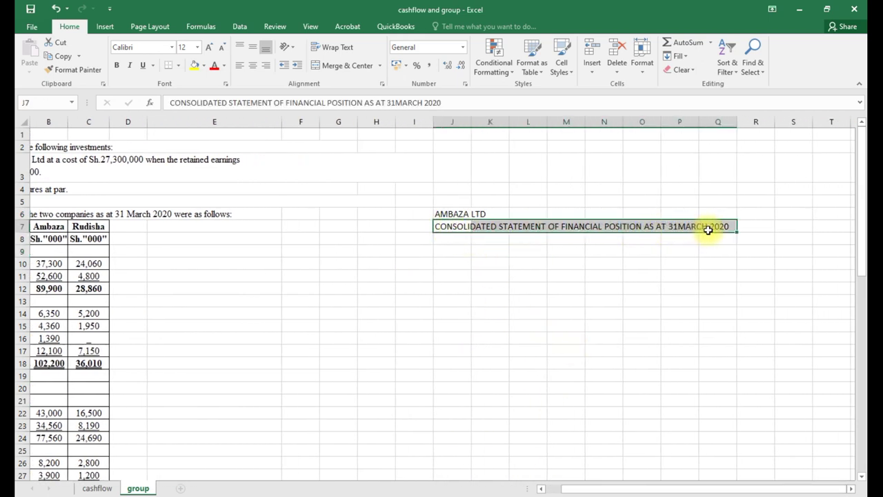
{"action": "left_click", "coordinate": [342, 65]}
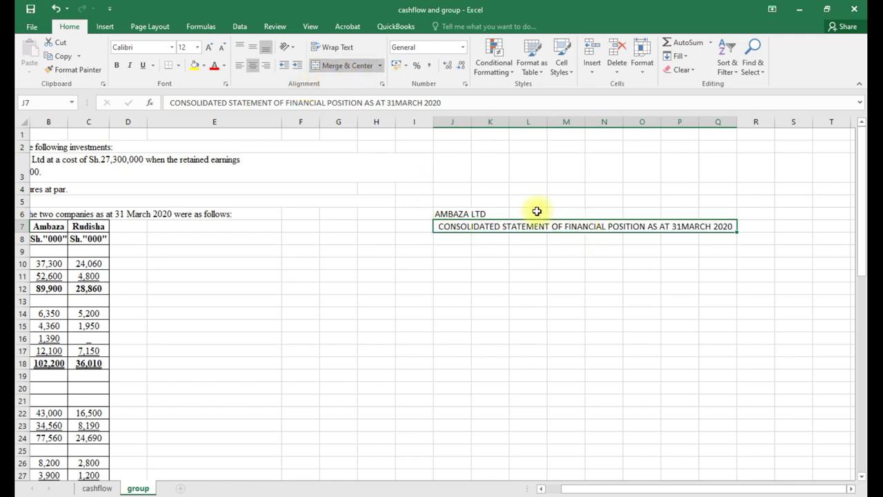
{"action": "left_click_drag", "start_coordinate": [452, 215], "coordinate": [715, 212]}
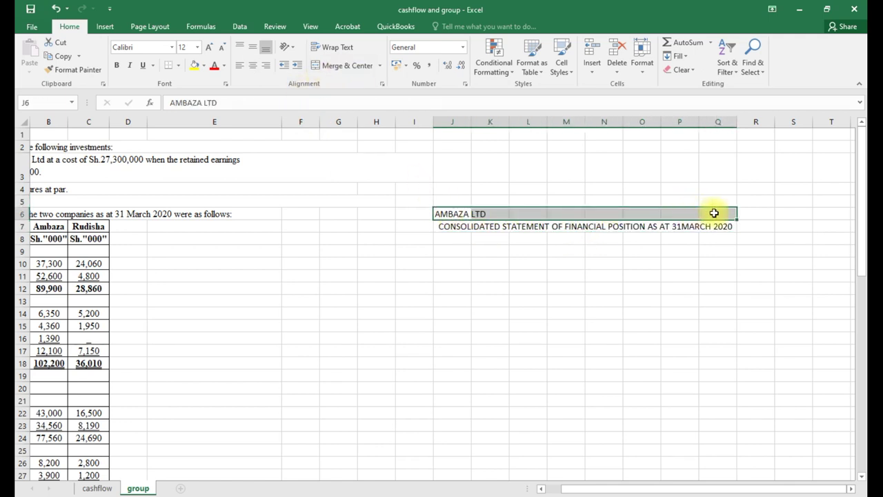
{"action": "left_click", "coordinate": [352, 66]}
Make the company title in row 6 and the statement title in row 7 bold.
{"action": "left_click", "coordinate": [492, 236]}
{"action": "left_click", "coordinate": [484, 216]}
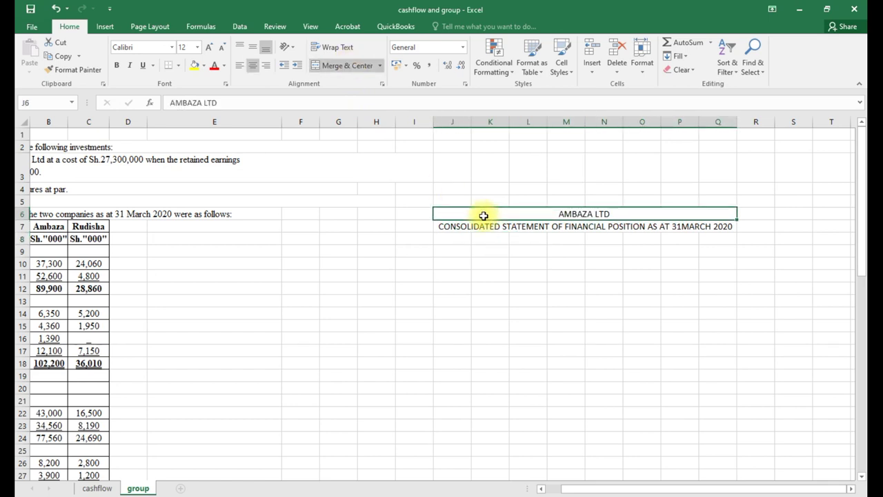
{"action": "key", "text": "ctrl+b"}
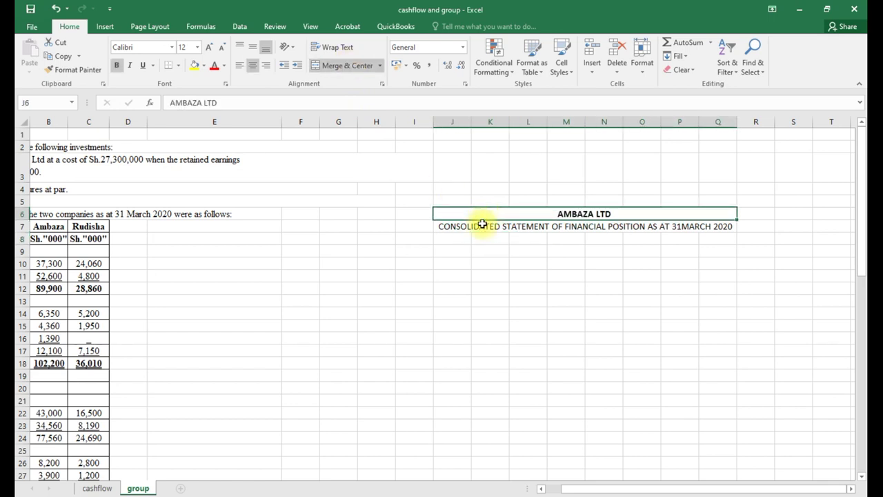
{"action": "left_click", "coordinate": [483, 227]}
{"action": "key", "text": "ctrl+b"}
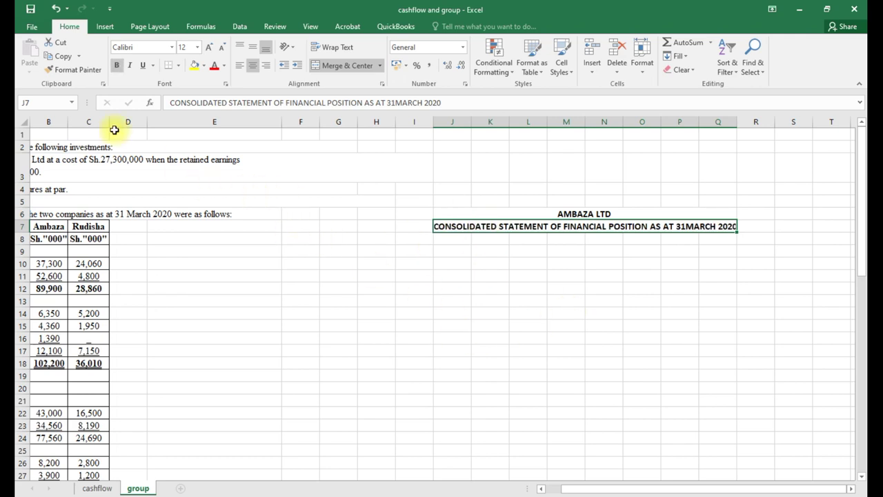
Set the font of the statement area J6:Q35 to Times New Roman.
{"action": "left_click", "coordinate": [171, 47]}
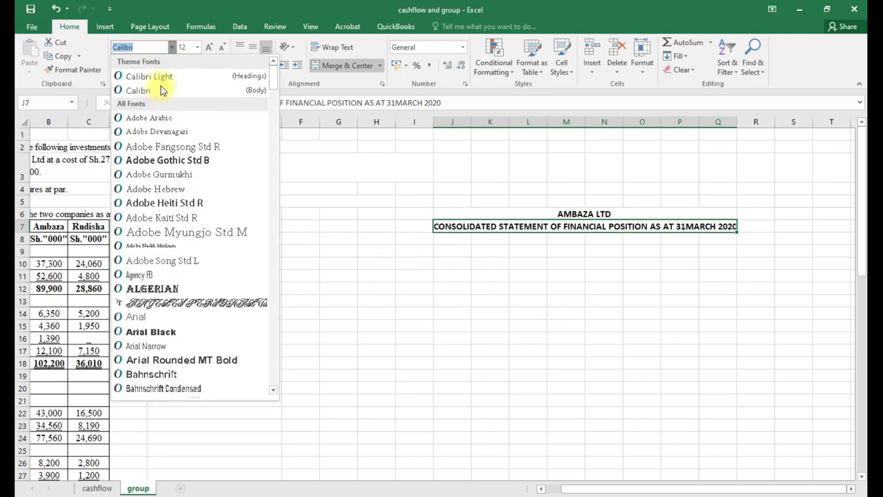
{"action": "key", "text": "Escape"}
{"action": "left_click_drag", "start_coordinate": [446, 209], "coordinate": [557, 413]}
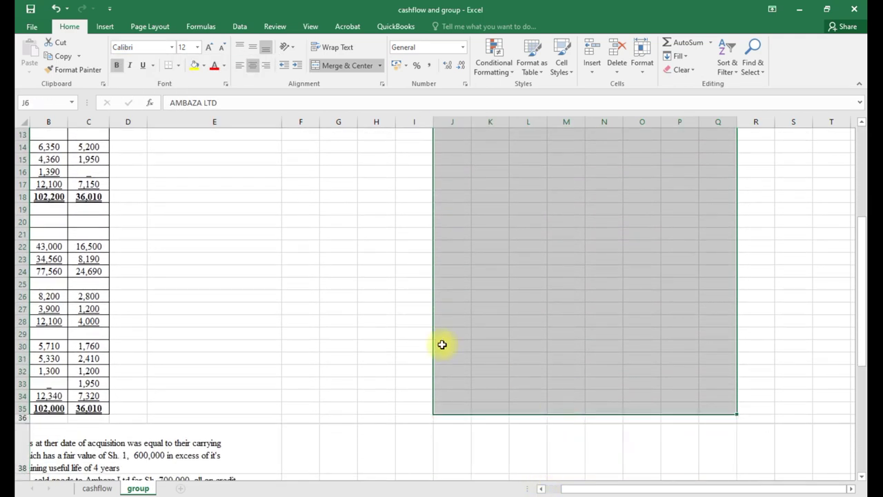
{"action": "left_click", "coordinate": [171, 48]}
{"action": "type", "text": "Times New Roma"}
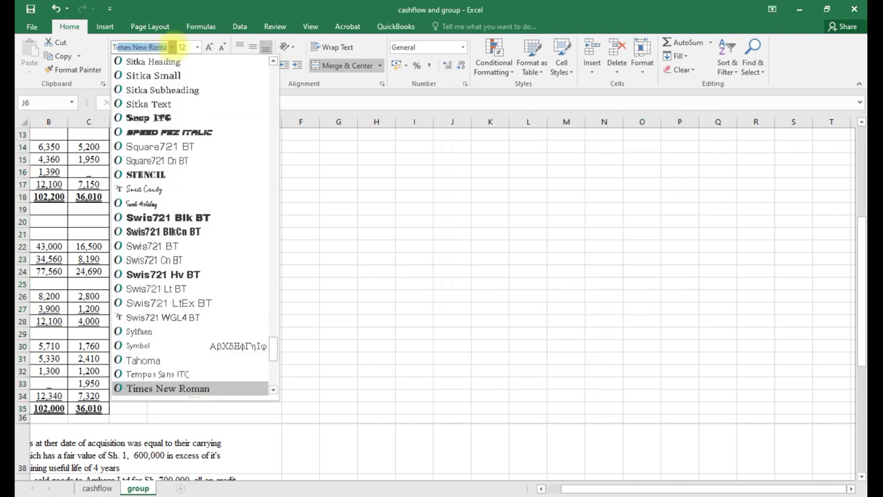
{"action": "key", "text": "Return"}
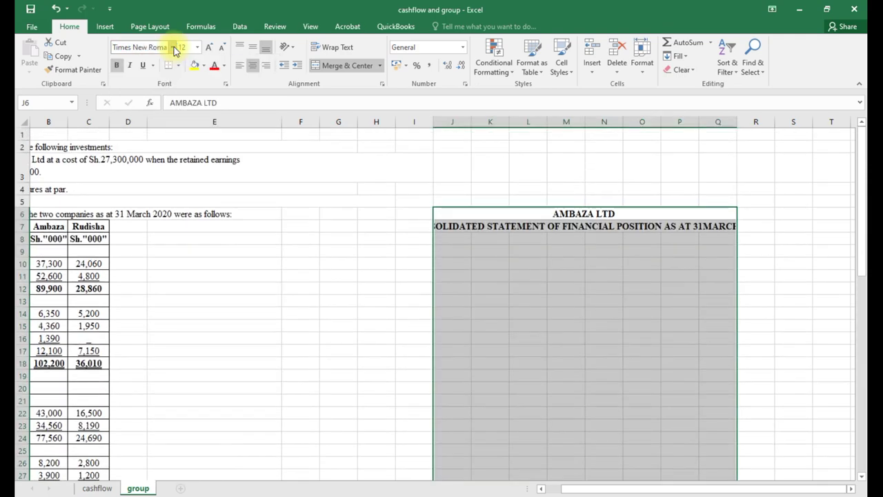
{"action": "left_click", "coordinate": [198, 47]}
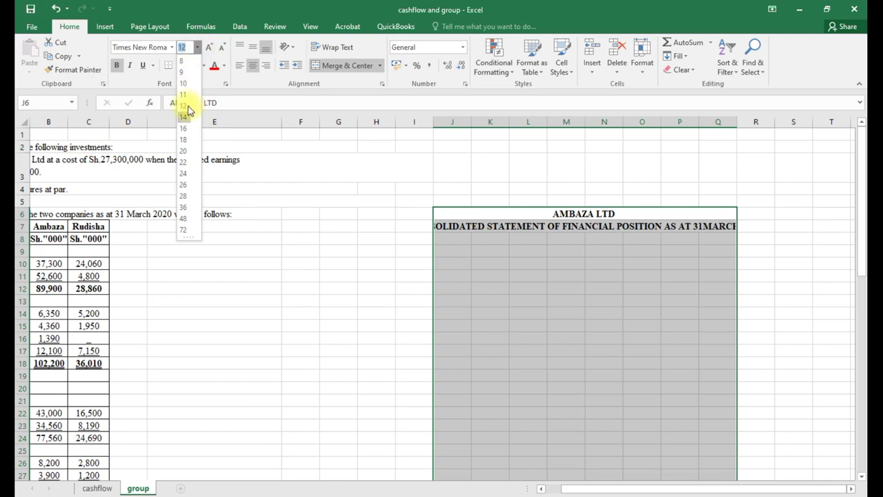
{"action": "left_click", "coordinate": [592, 288]}
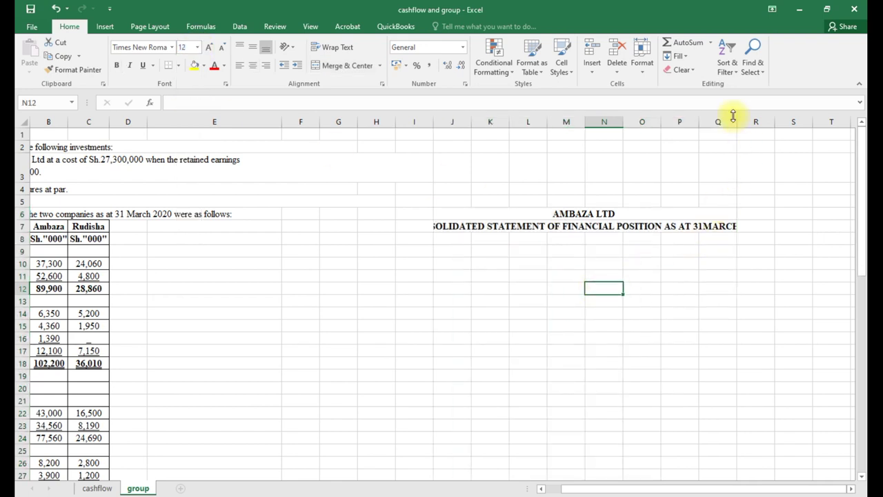
Widen column Q slightly and unmerge the statement title in row 7 so that its full text fits.
{"action": "left_click_drag", "start_coordinate": [737, 121], "coordinate": [746, 122]}
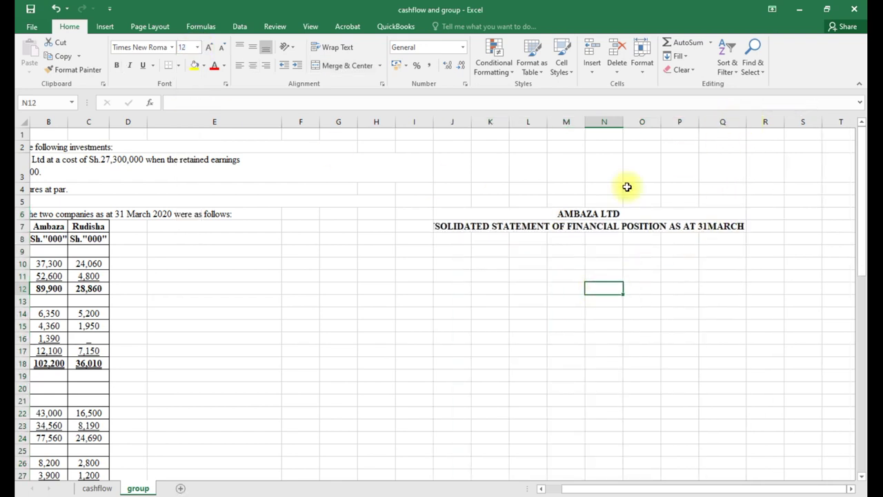
{"action": "left_click_drag", "start_coordinate": [403, 226], "coordinate": [626, 226]}
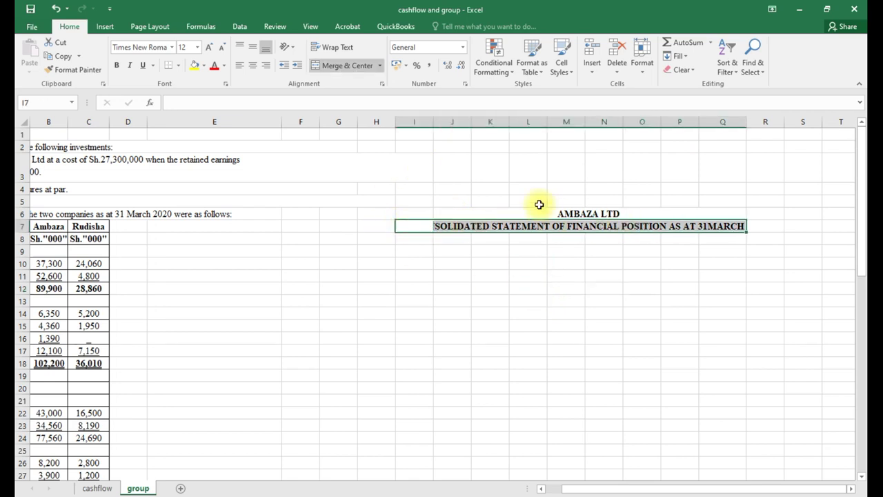
{"action": "left_click", "coordinate": [340, 66]}
{"action": "left_click", "coordinate": [556, 338]}
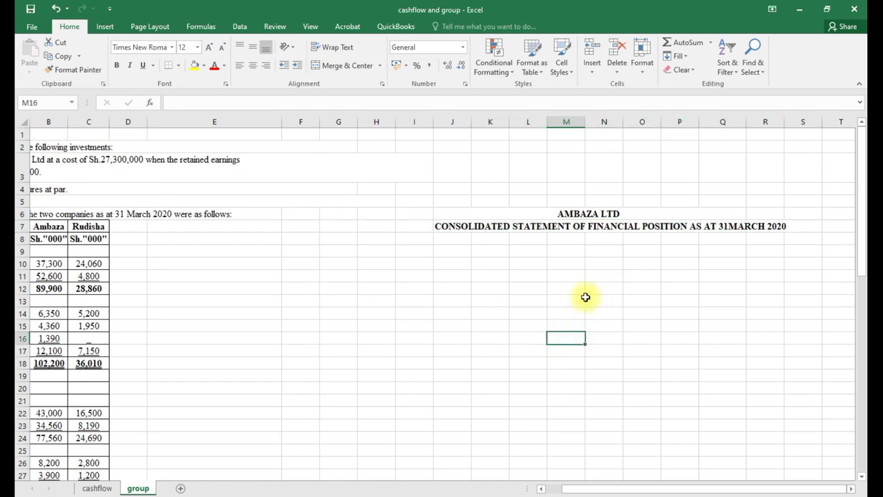
Enter the heading WORKINGS in cell E7.
{"action": "scroll", "coordinate": [586, 296], "scroll_direction": "down", "scroll_amount": 1}
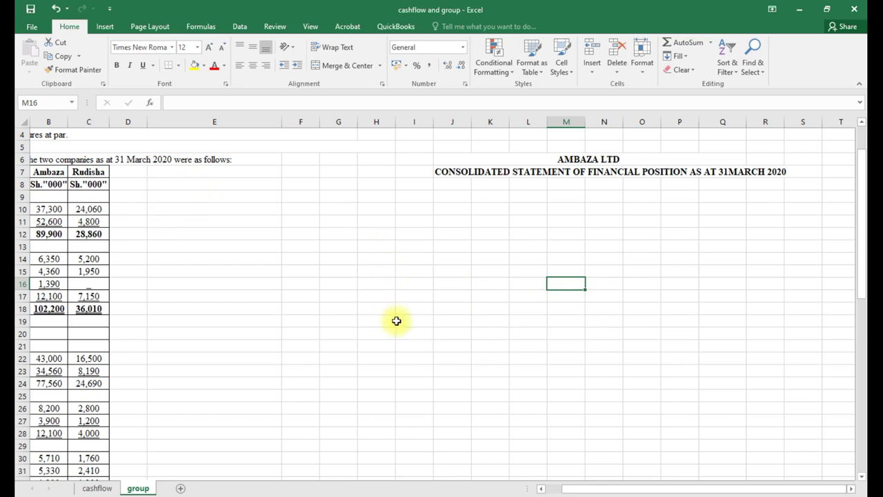
{"action": "left_click", "coordinate": [186, 171]}
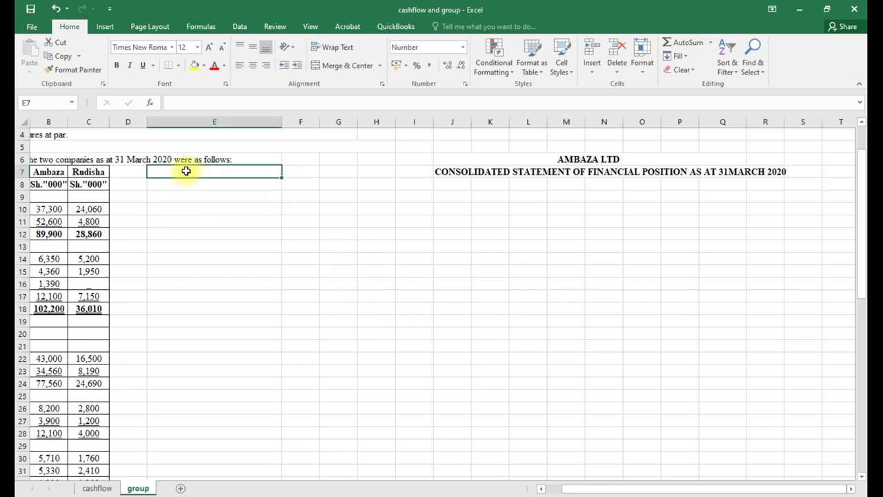
{"action": "type", "text": "WORKING"}
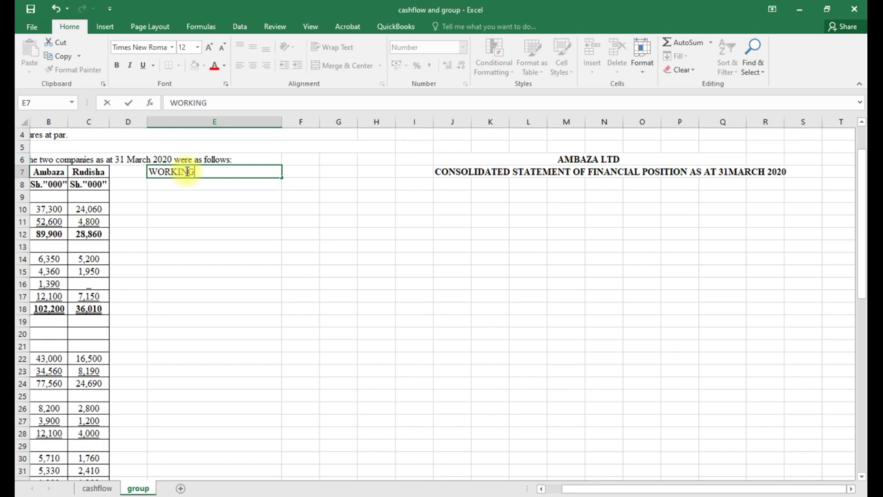
{"action": "type", "text": "S"}
{"action": "left_click", "coordinate": [339, 273]}
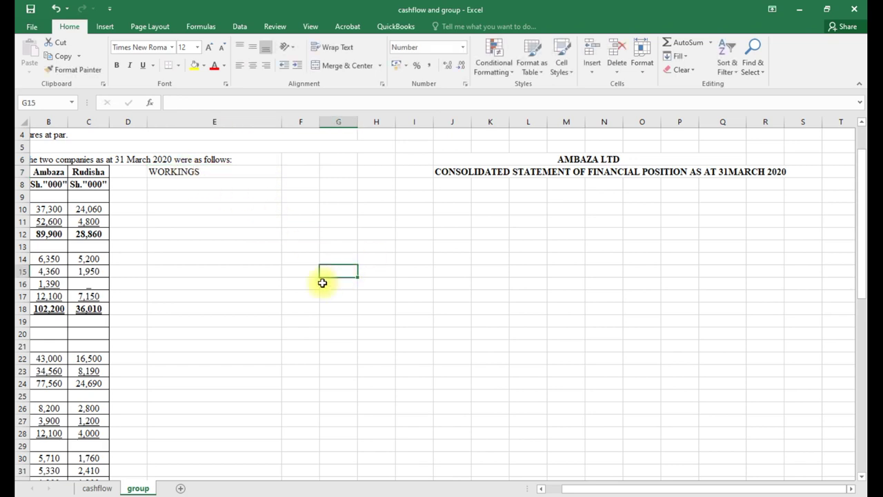
Link cell J8 to the Non-current assets heading in A9.
{"action": "left_click", "coordinate": [439, 185]}
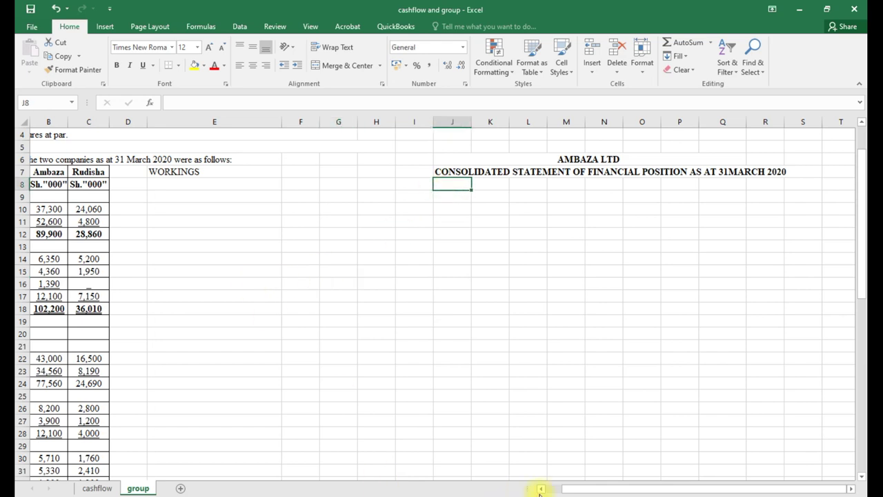
{"action": "left_click_drag", "start_coordinate": [562, 489], "coordinate": [547, 491]}
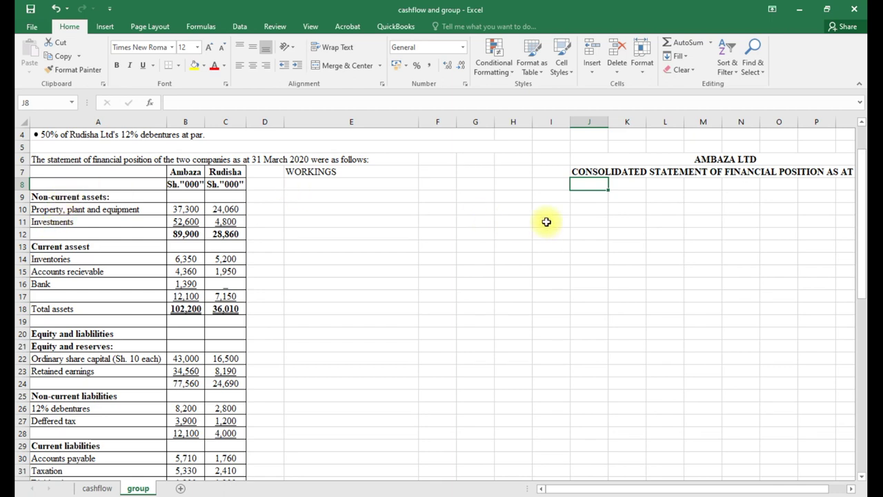
{"action": "type", "text": "="}
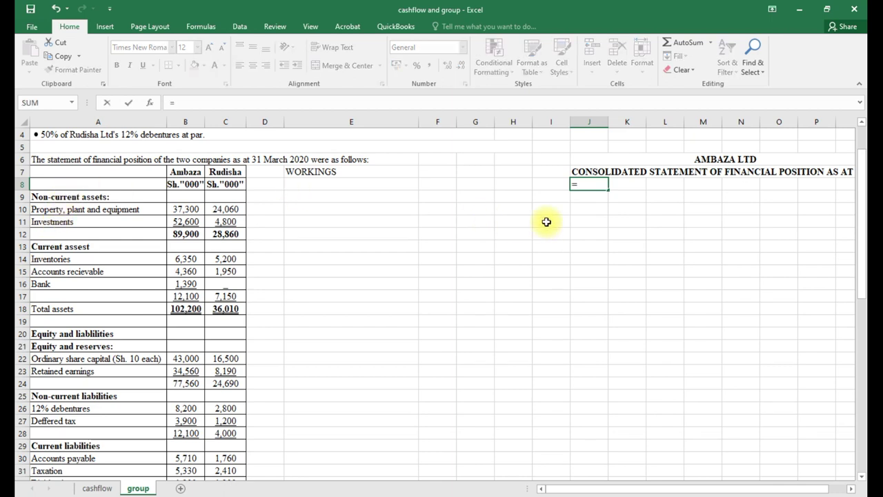
{"action": "left_click", "coordinate": [48, 196]}
{"action": "key", "text": "Return"}
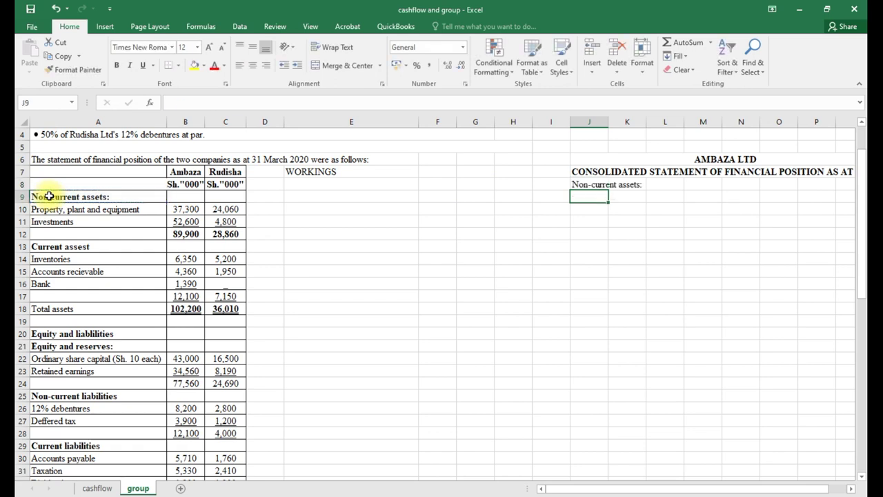
Link J9 to the Property, plant and equipment label in A10 and J10 to the Investments label in A11.
{"action": "type", "text": "="}
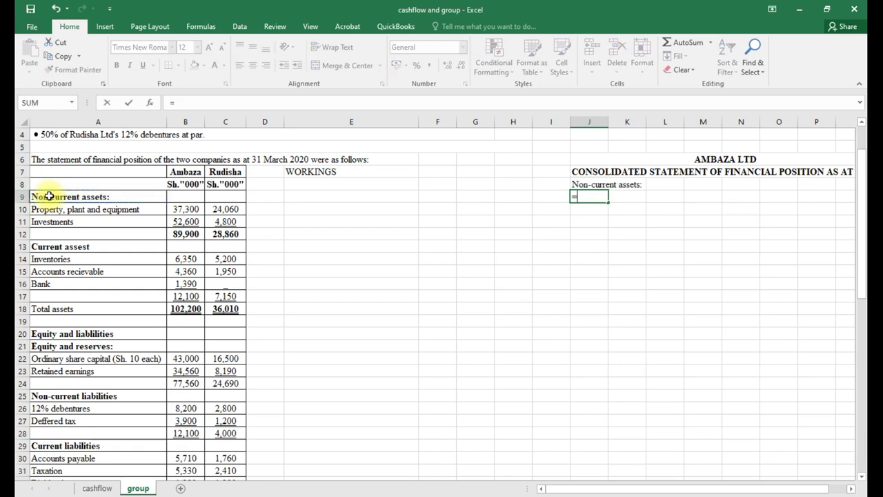
{"action": "left_click", "coordinate": [54, 213]}
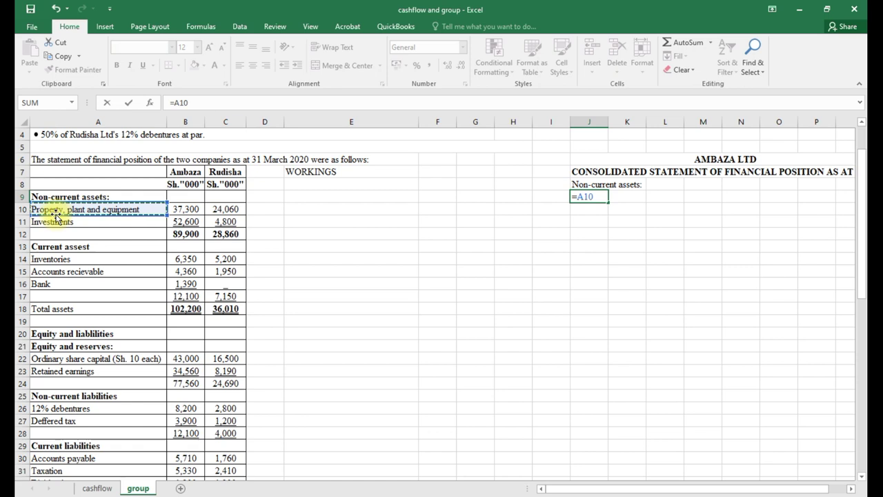
{"action": "key", "text": "Return"}
{"action": "type", "text": "="}
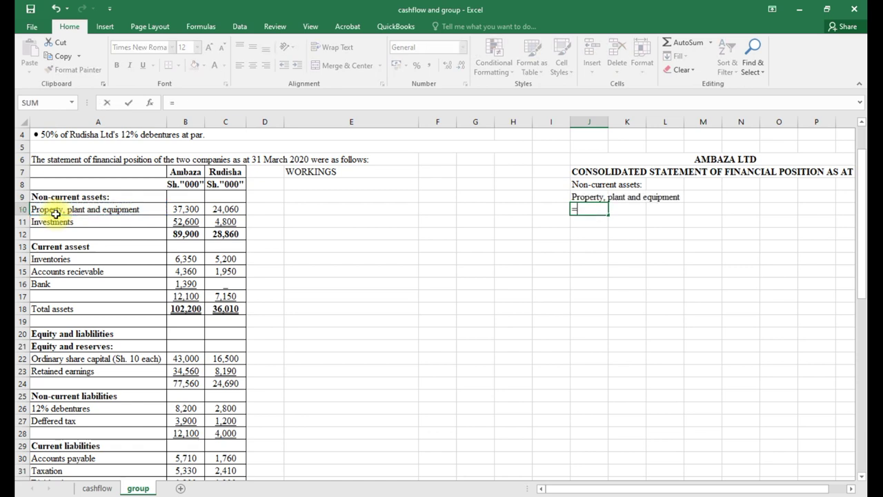
{"action": "left_click", "coordinate": [57, 222]}
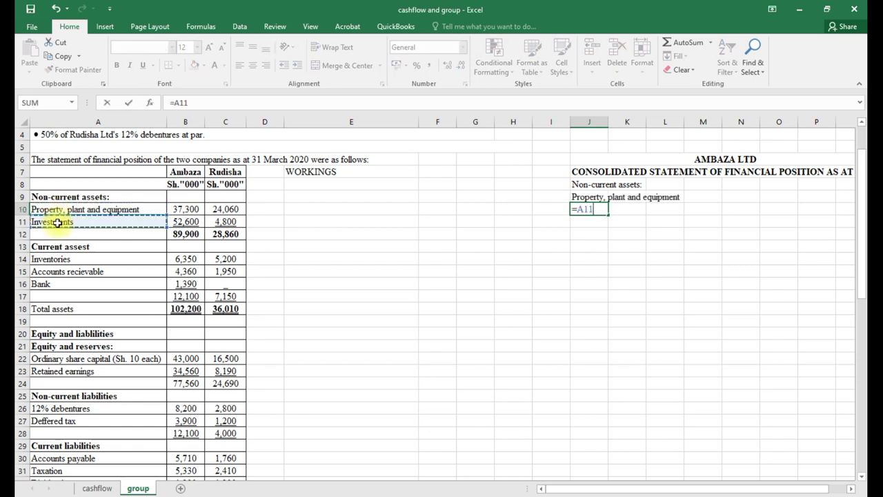
{"action": "key", "text": "Return"}
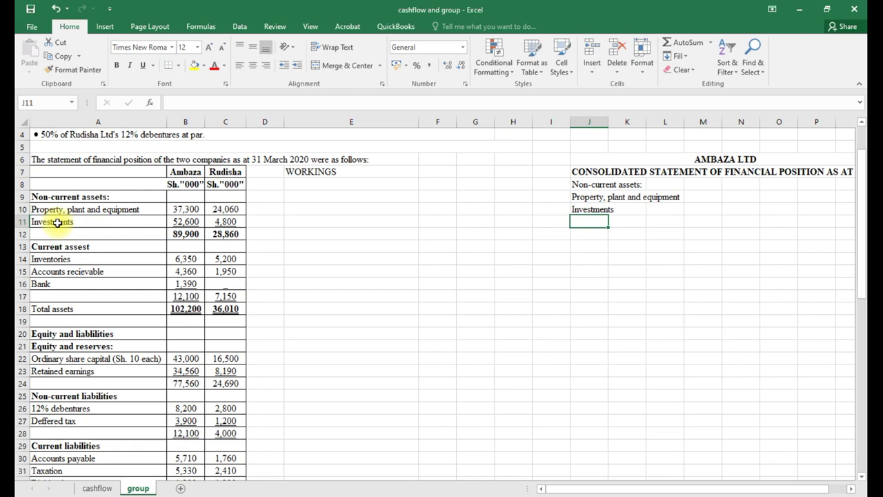
Enter the line item Goodwill in cell J11.
{"action": "type", "text": "G"}
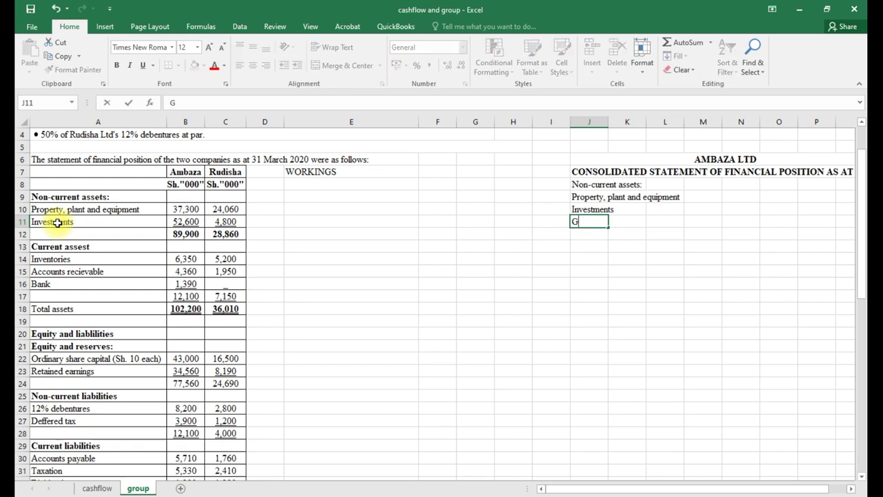
{"action": "type", "text": "OODWILL"}
{"action": "key", "text": "BackSpace"}
{"action": "key", "text": "BackSpace"}
{"action": "key", "text": "BackSpace"}
{"action": "key", "text": "BackSpace"}
{"action": "key", "text": "BackSpace"}
{"action": "type", "text": "odwill"}
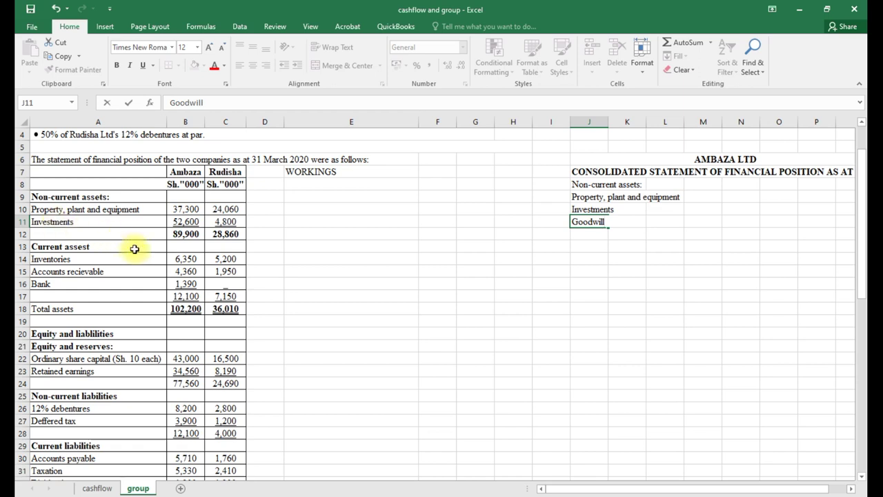
Make the Non-current assets heading in J8 bold.
{"action": "left_click", "coordinate": [600, 185]}
{"action": "key", "text": "ctrl+b"}
{"action": "left_click", "coordinate": [595, 282]}
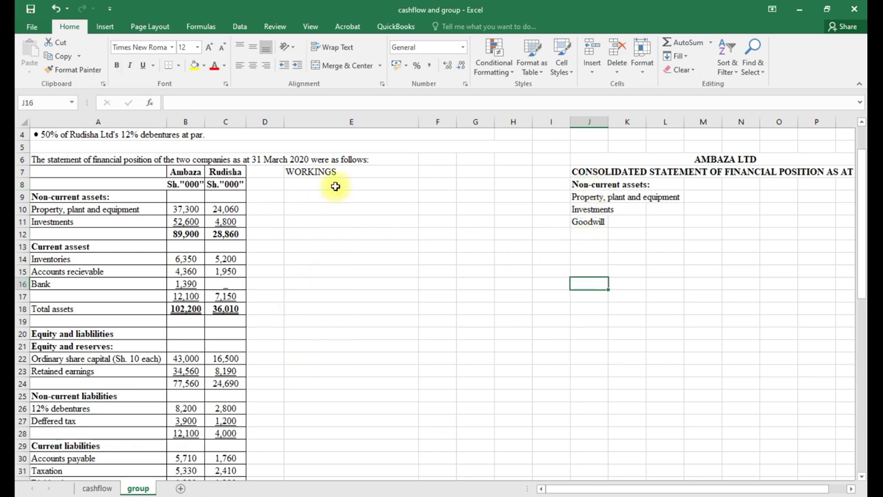
Examine the question's balances and notes, and check its introduction against the CA33 Financial Reporting PDF in Adobe Acrobat.
{"action": "scroll", "coordinate": [328, 422], "scroll_direction": "down", "scroll_amount": 5}
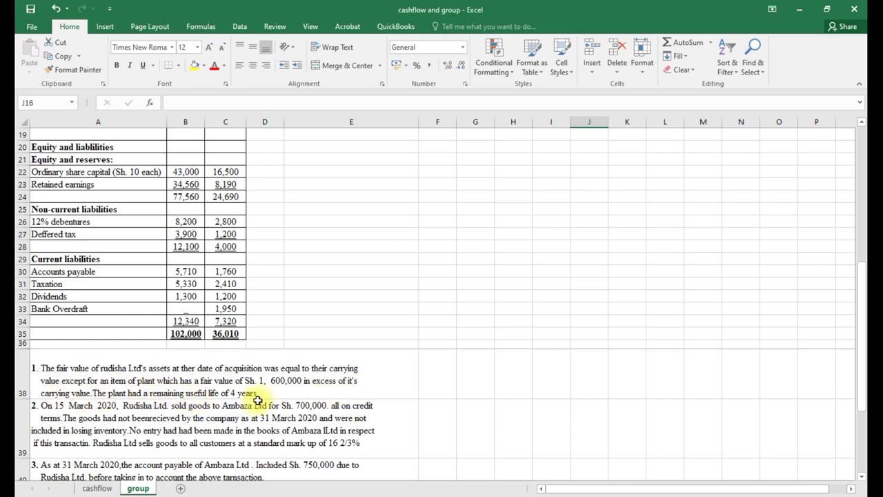
{"action": "scroll", "coordinate": [257, 401], "scroll_direction": "up", "scroll_amount": 3}
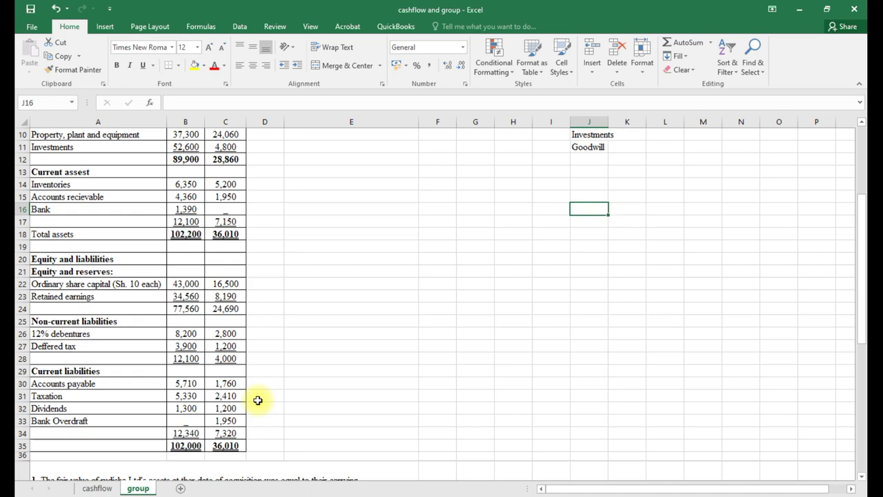
{"action": "scroll", "coordinate": [257, 401], "scroll_direction": "down", "scroll_amount": 2}
{"action": "scroll", "coordinate": [257, 401], "scroll_direction": "up", "scroll_amount": 5}
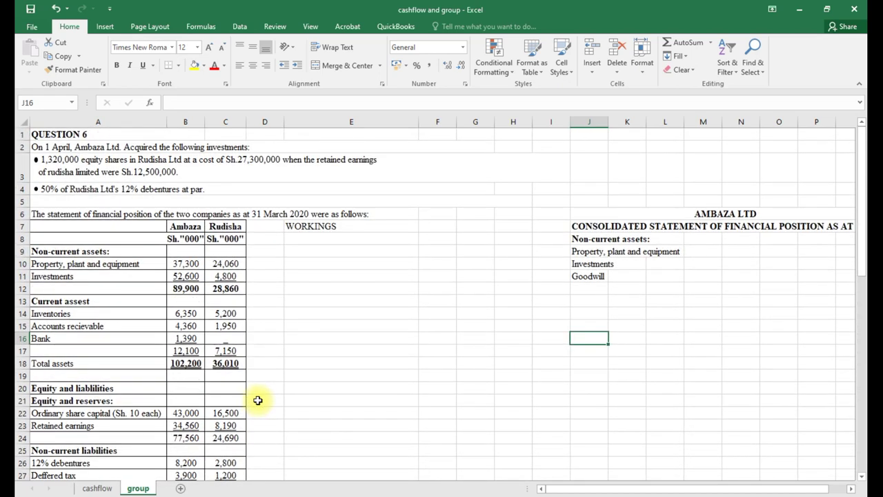
{"action": "scroll", "coordinate": [257, 400], "scroll_direction": "down", "scroll_amount": 8}
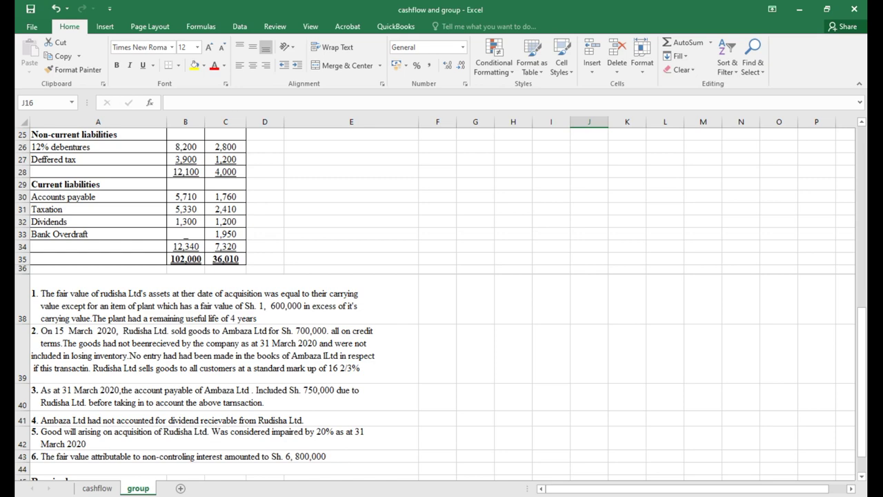
{"action": "left_click", "coordinate": [500, 489]}
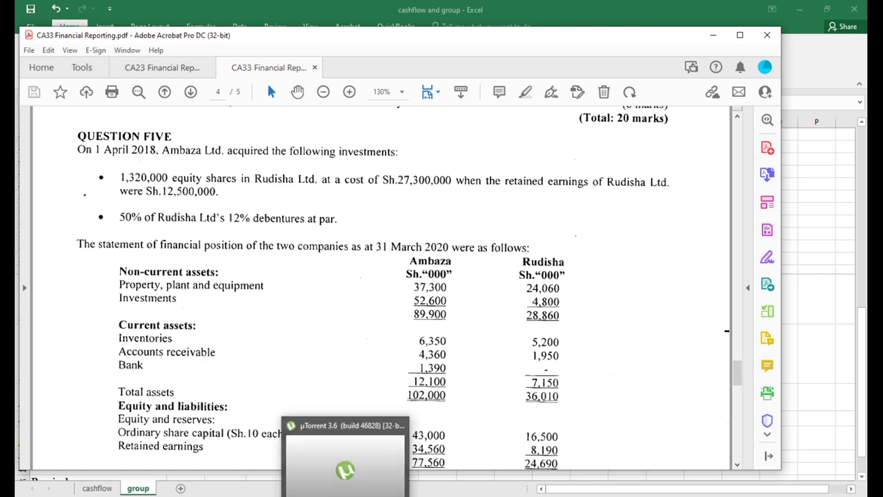
{"action": "left_click", "coordinate": [352, 459]}
{"action": "scroll", "coordinate": [276, 336], "scroll_direction": "up", "scroll_amount": 4}
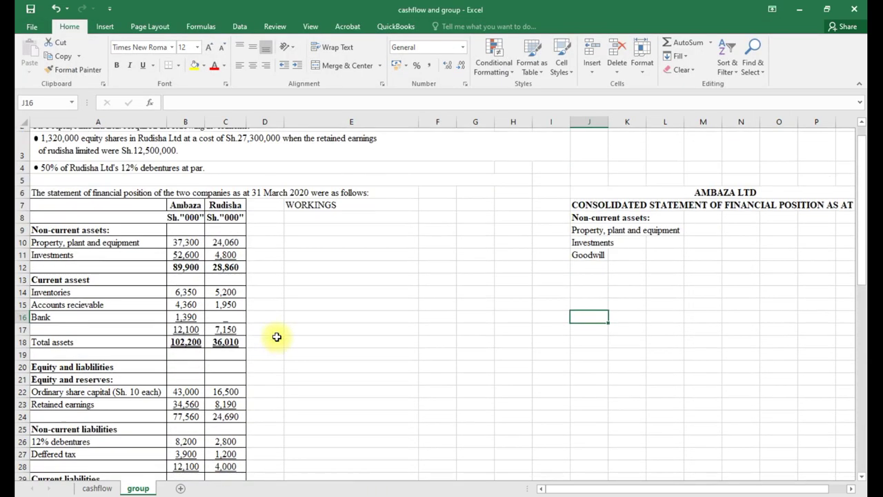
Add the year 2018 after "1 April" in the acquisition sentence in cell A2.
{"action": "left_click", "coordinate": [61, 146]}
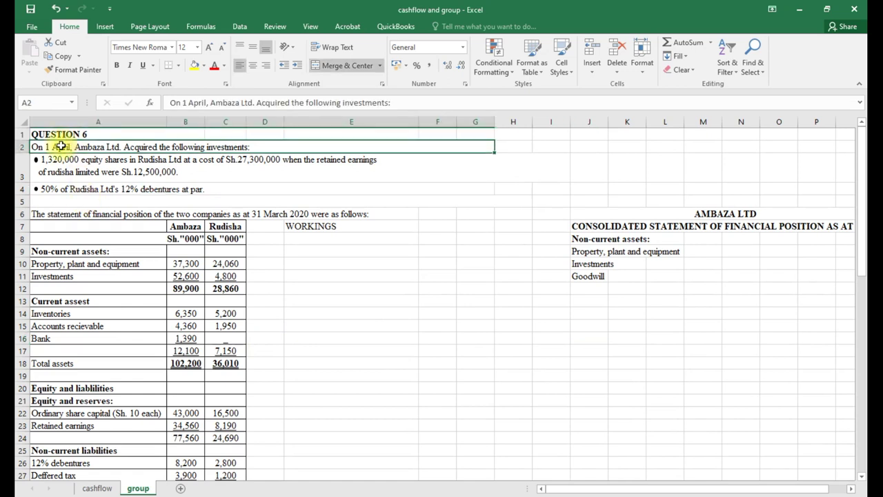
{"action": "double_click", "coordinate": [44, 147]}
{"action": "left_click_drag", "start_coordinate": [44, 147], "coordinate": [55, 156]}
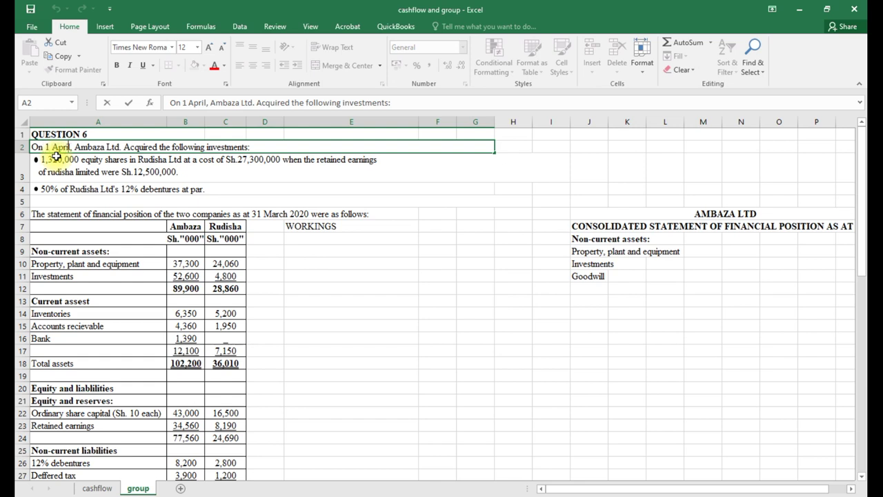
{"action": "type", "text": "2018"}
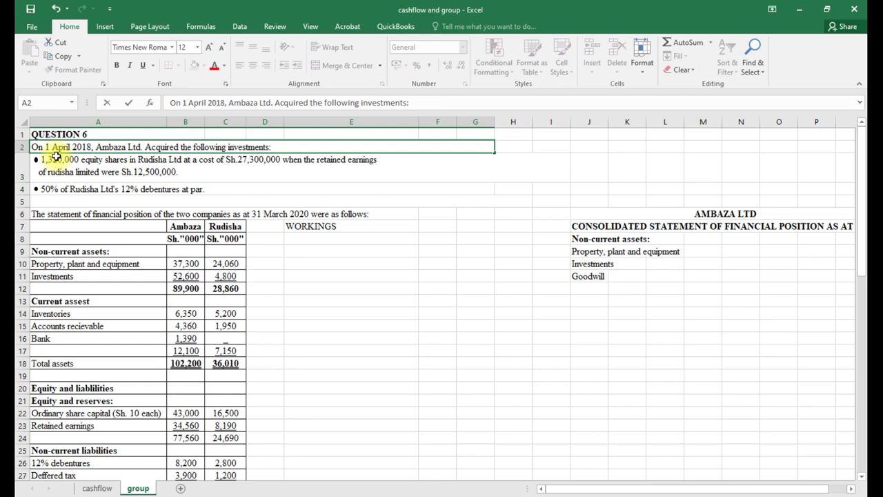
{"action": "left_click", "coordinate": [316, 314]}
{"action": "scroll", "coordinate": [317, 356], "scroll_direction": "down", "scroll_amount": 2}
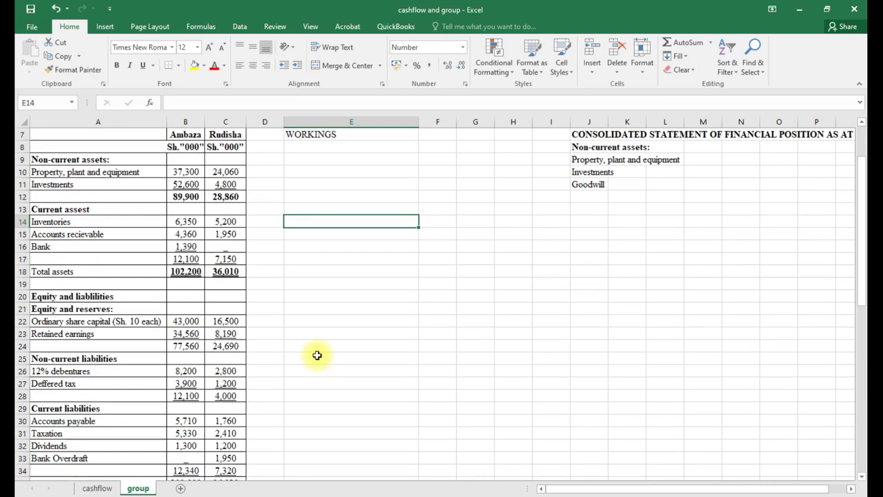
Label the first working "fair value dep" in cell E8, under the WORKINGS heading.
{"action": "scroll", "coordinate": [317, 355], "scroll_direction": "down", "scroll_amount": 3}
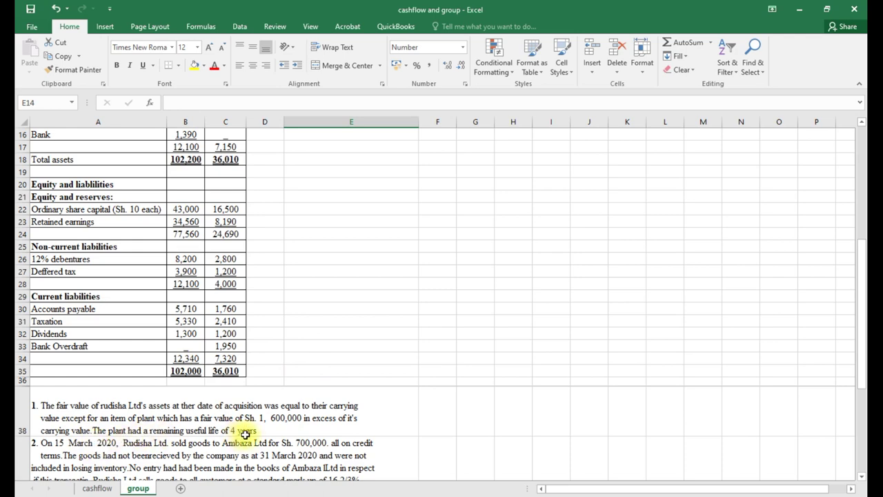
{"action": "scroll", "coordinate": [249, 432], "scroll_direction": "down", "scroll_amount": 4}
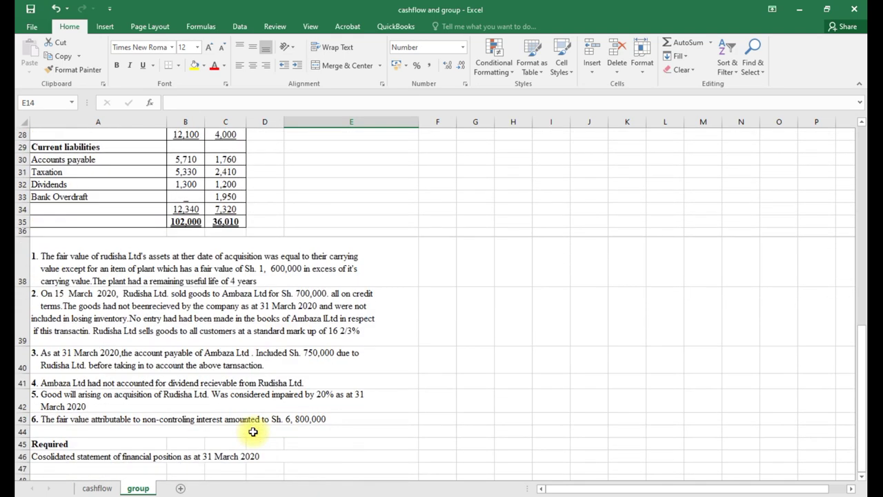
{"action": "scroll", "coordinate": [253, 431], "scroll_direction": "up", "scroll_amount": 5}
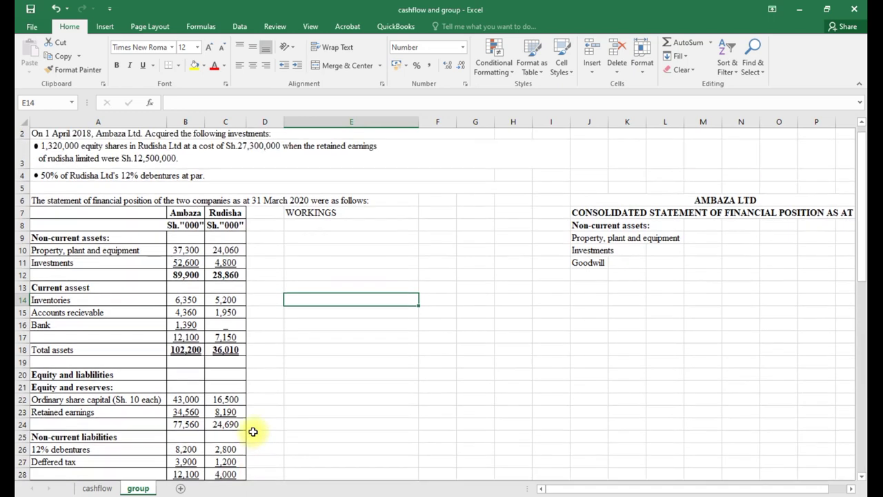
{"action": "left_click", "coordinate": [306, 241]}
{"action": "type", "text": "f"}
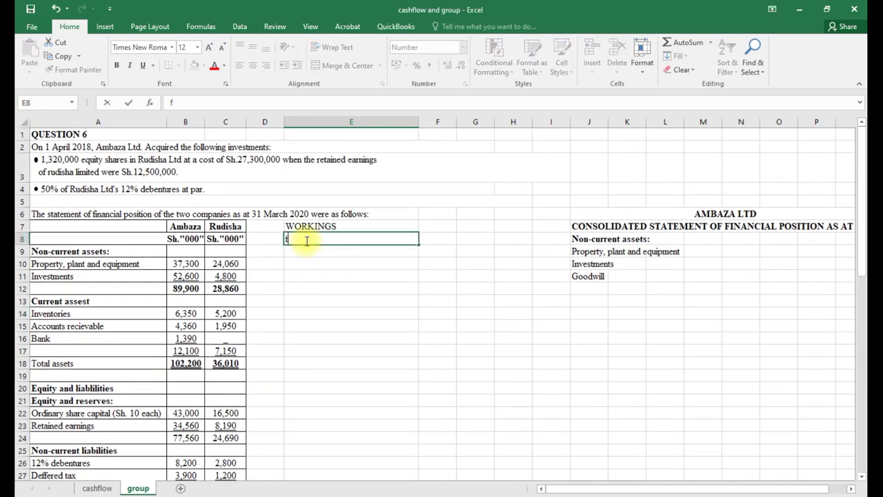
{"action": "type", "text": "air value dep"}
Calculate the fair value depreciation in cell F8 with the formula =1600/4*2.
{"action": "left_click", "coordinate": [441, 240]}
{"action": "type", "text": "160"}
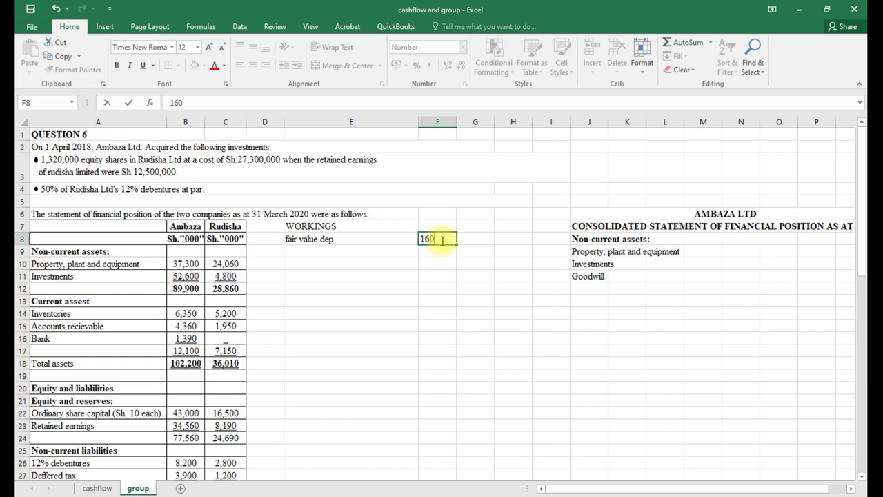
{"action": "type", "text": "0"}
{"action": "type", "text": "/"}
{"action": "type", "text": "4"}
{"action": "key", "text": "BackSpace"}
{"action": "key", "text": "BackSpace"}
{"action": "key", "text": "BackSpace"}
{"action": "key", "text": "BackSpace"}
{"action": "key", "text": "BackSpace"}
{"action": "key", "text": "BackSpace"}
{"action": "type", "text": "=1600"}
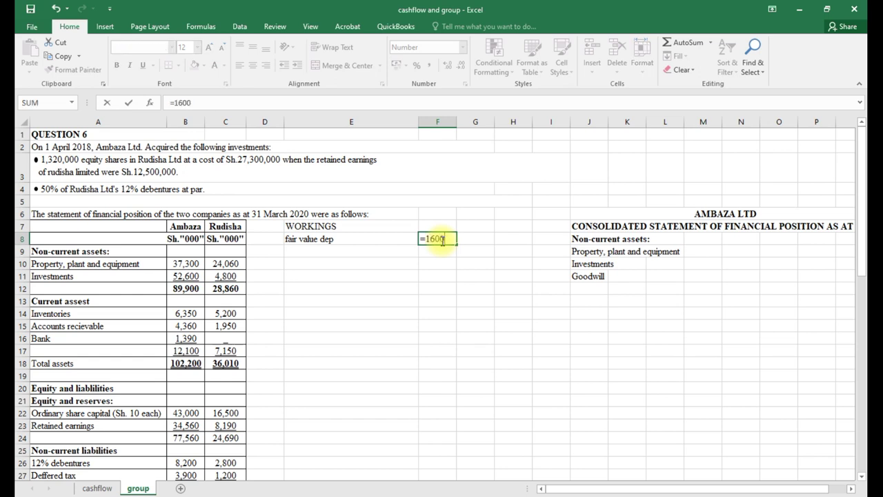
{"action": "type", "text": "/4*"}
{"action": "type", "text": "2"}
{"action": "key", "text": "Return"}
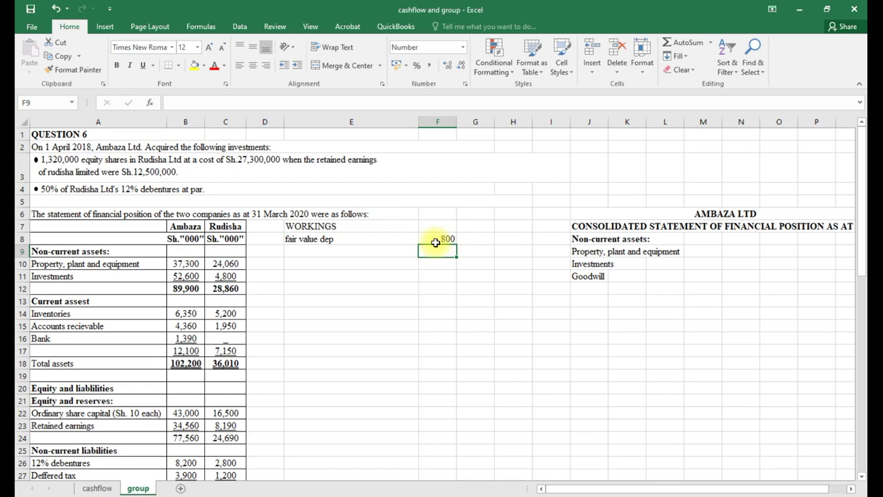
{"action": "left_click_drag", "start_coordinate": [560, 488], "coordinate": [586, 490]}
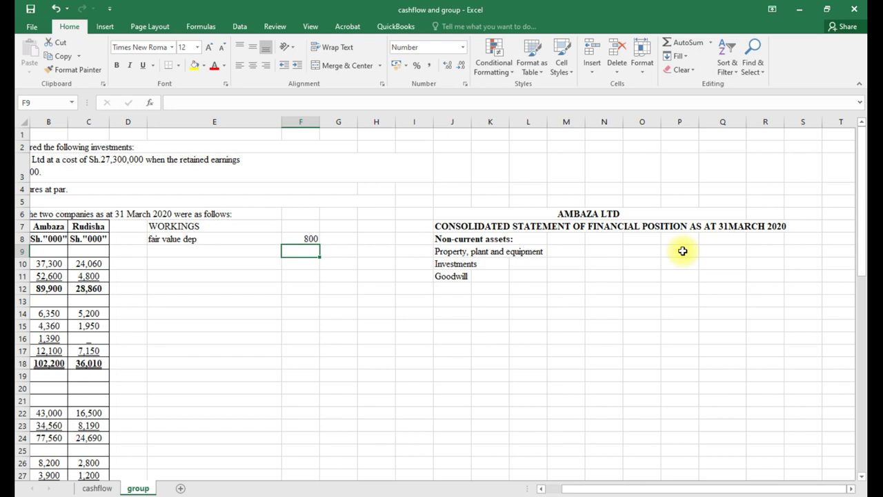
{"action": "left_click", "coordinate": [716, 251]}
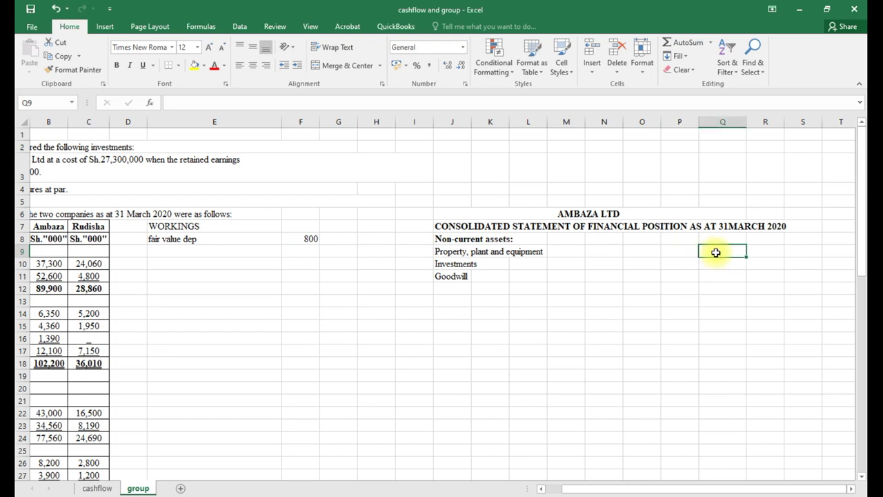
{"action": "left_click", "coordinate": [678, 253]}
{"action": "type", "text": "="}
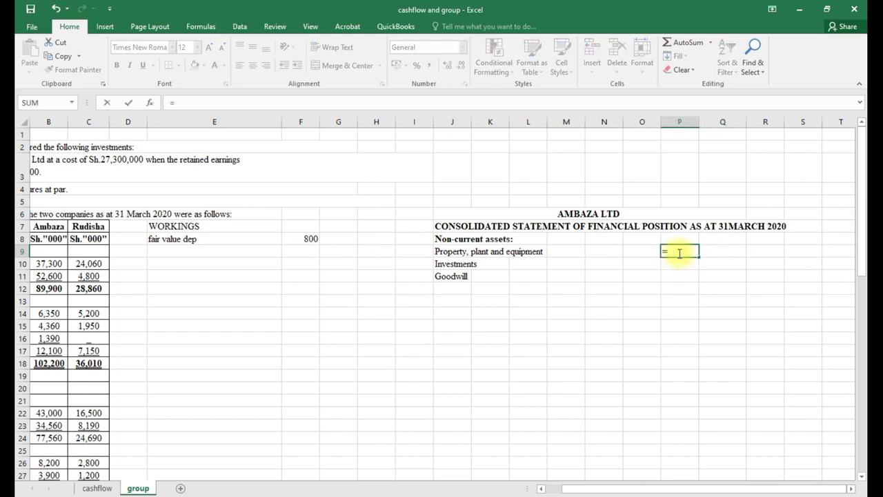
{"action": "left_click_drag", "start_coordinate": [568, 491], "coordinate": [549, 477]}
{"action": "left_click", "coordinate": [186, 264]}
{"action": "type", "text": "+"}
{"action": "left_click", "coordinate": [225, 264]}
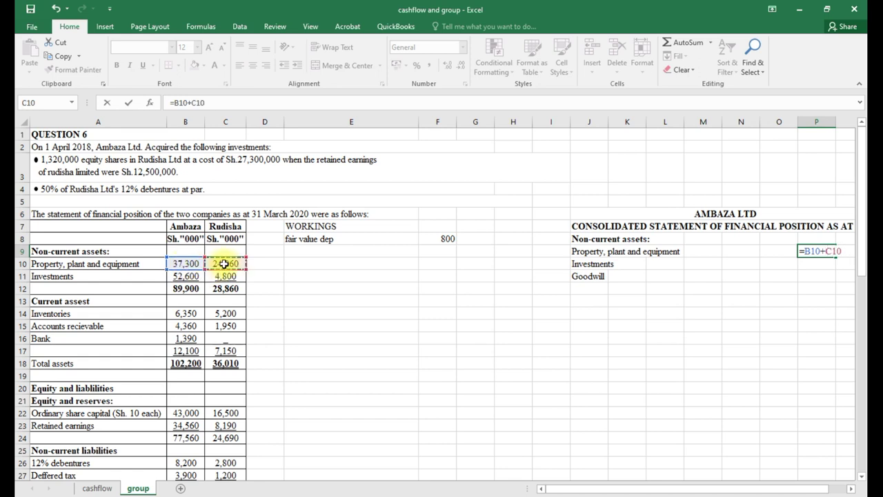
{"action": "type", "text": "+"}
{"action": "key", "text": "BackSpace"}
{"action": "key", "text": "BackSpace"}
{"action": "key", "text": "BackSpace"}
{"action": "key", "text": "BackSpace"}
{"action": "key", "text": "BackSpace"}
{"action": "key", "text": "BackSpace"}
{"action": "key", "text": "BackSpace"}
{"action": "key", "text": "BackSpace"}
{"action": "key", "text": "BackSpace"}
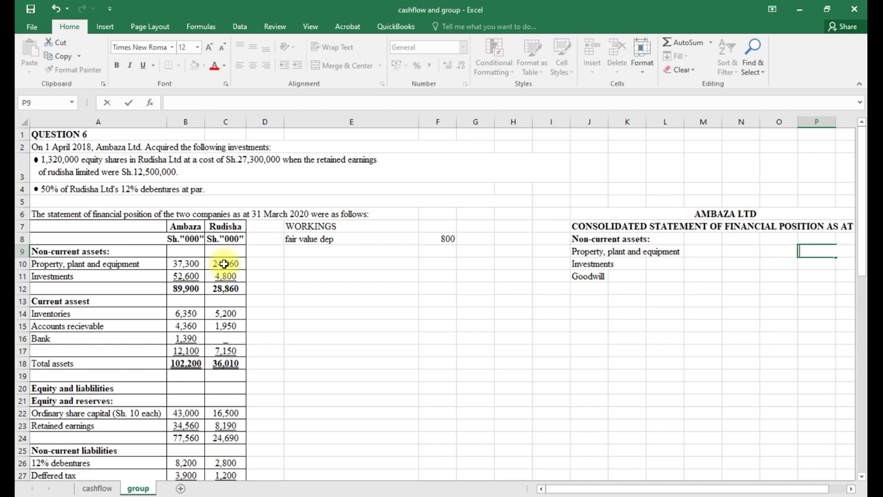
Add a "fair value gain" working in cell E9 with the amount 1600 in F9.
{"action": "left_click", "coordinate": [293, 251]}
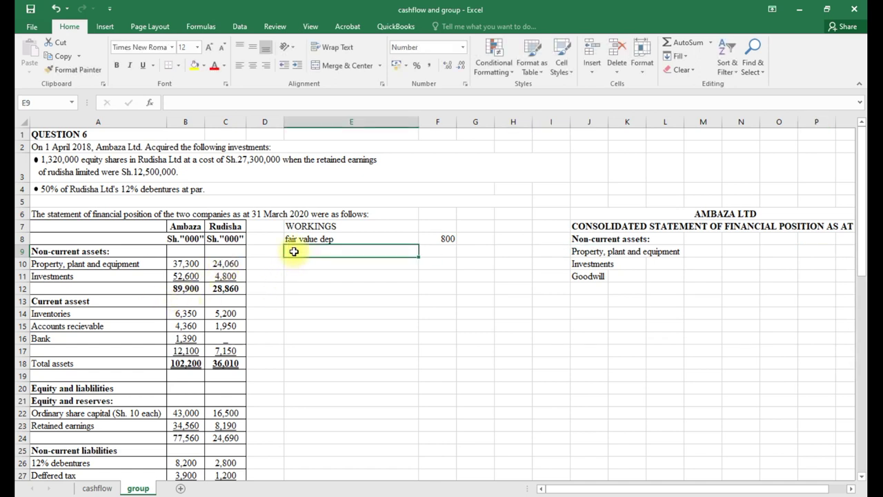
{"action": "key", "text": "ctrl+apostrophe"}
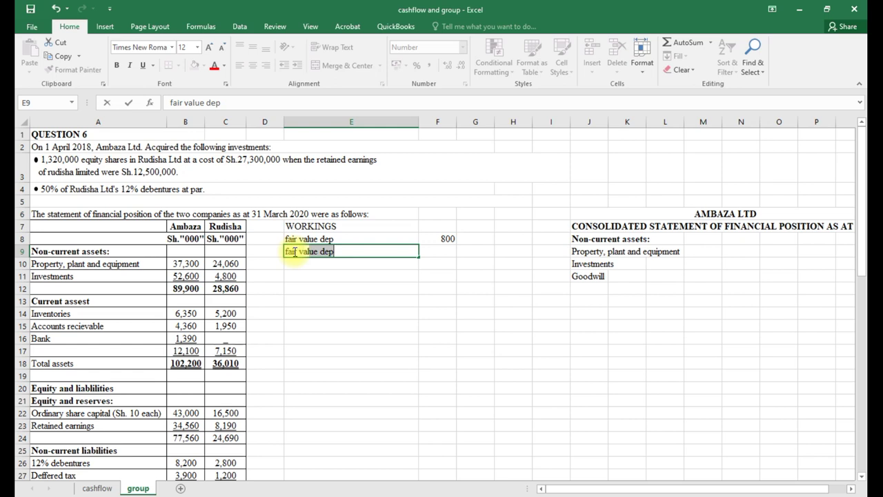
{"action": "key", "text": "BackSpace"}
{"action": "key", "text": "BackSpace"}
{"action": "key", "text": "BackSpace"}
{"action": "type", "text": "gain"}
{"action": "left_click", "coordinate": [444, 252]}
{"action": "type", "text": "1600"}
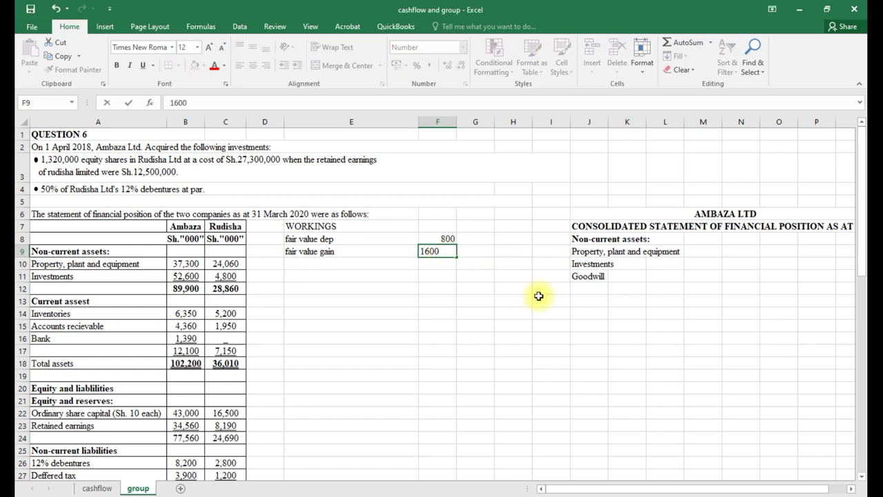
Enter the column heading "sh000", including its quotation marks, in cell P8 of the consolidated statement.
{"action": "left_click_drag", "start_coordinate": [561, 488], "coordinate": [694, 318]}
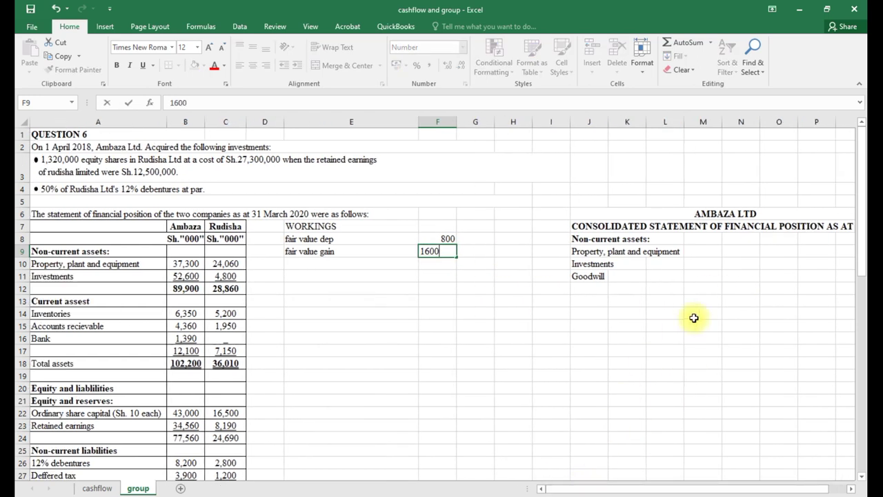
{"action": "left_click_drag", "start_coordinate": [560, 489], "coordinate": [572, 491]}
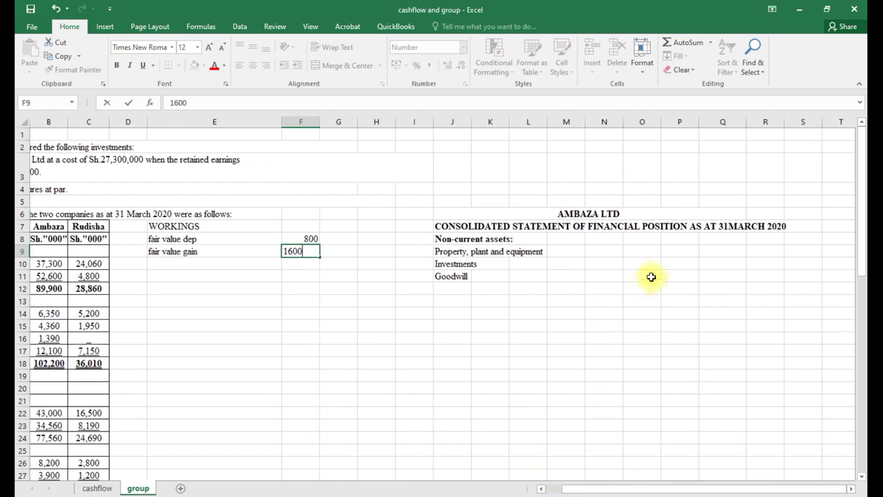
{"action": "left_click", "coordinate": [684, 240]}
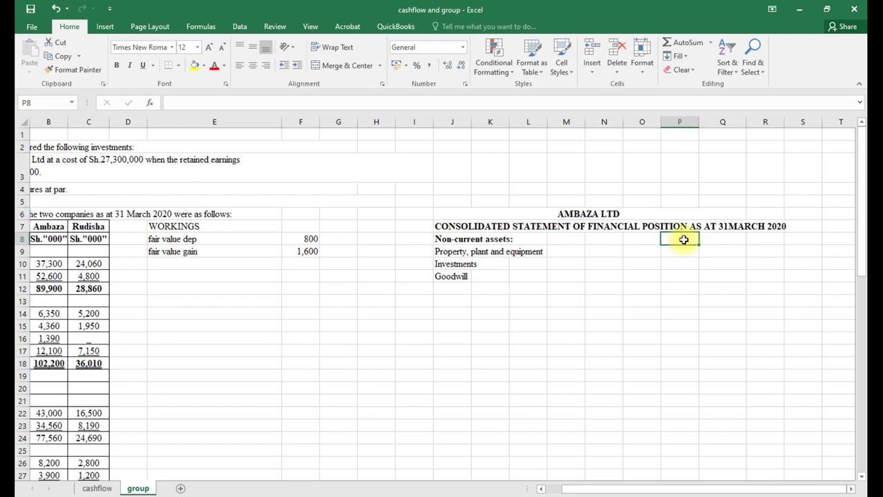
{"action": "type", "text": "sh000\""}
{"action": "left_click", "coordinate": [664, 239]}
{"action": "type", "text": "\""}
Calculate consolidated property, plant and equipment in cell P9 with the formula =B10+C10+F9-F8.
{"action": "left_click", "coordinate": [693, 254]}
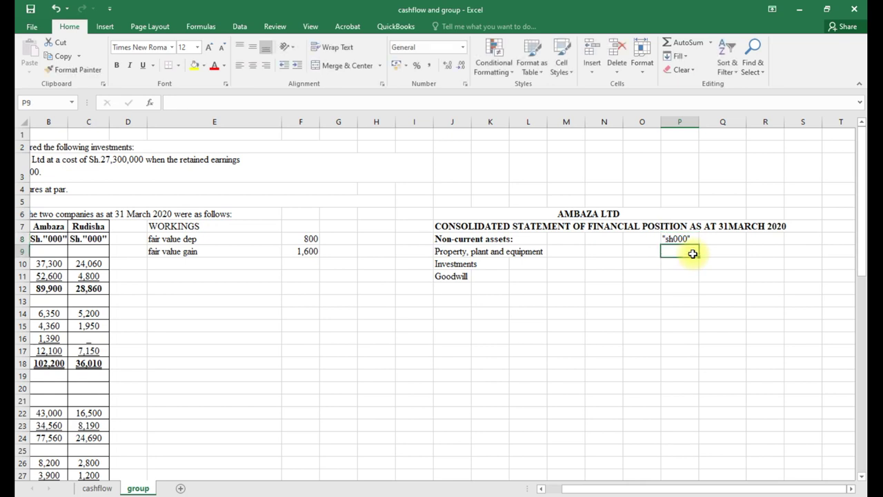
{"action": "type", "text": "="}
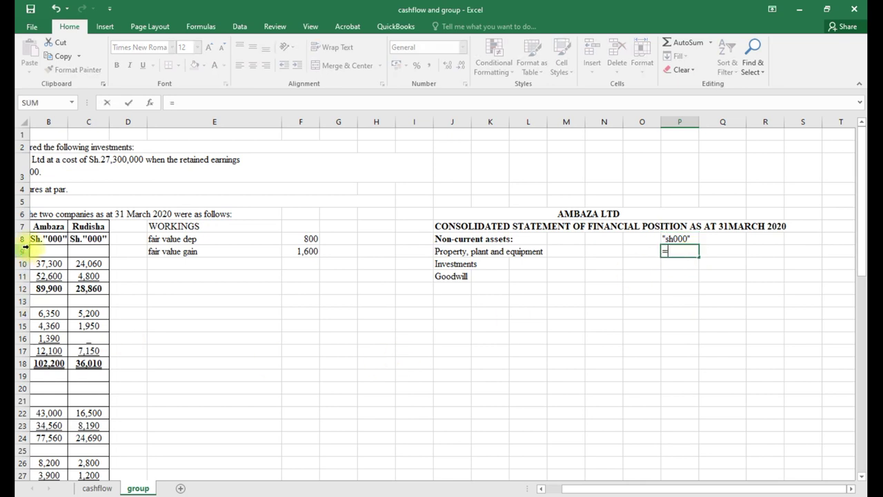
{"action": "left_click", "coordinate": [50, 262]}
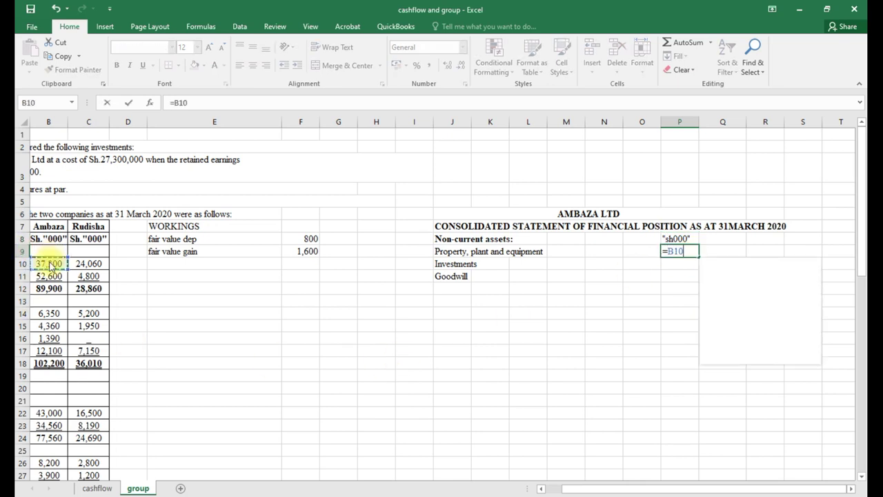
{"action": "key", "text": "shift+F10"}
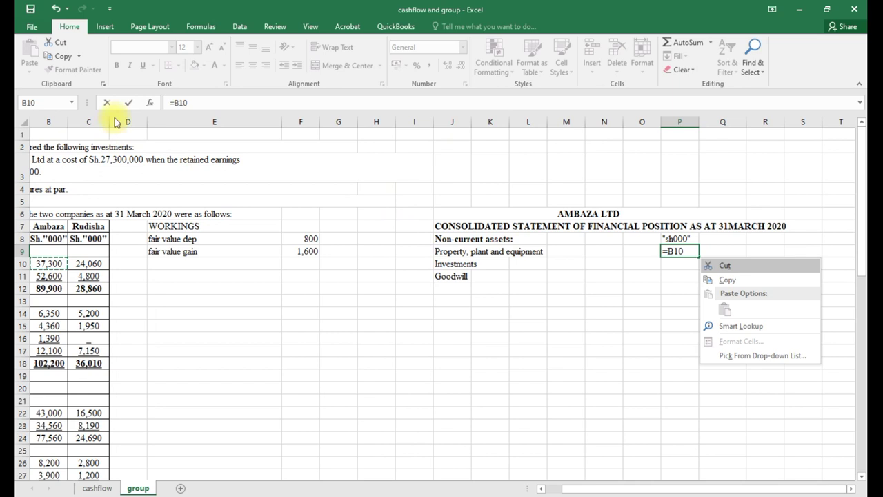
{"action": "left_click", "coordinate": [192, 102]}
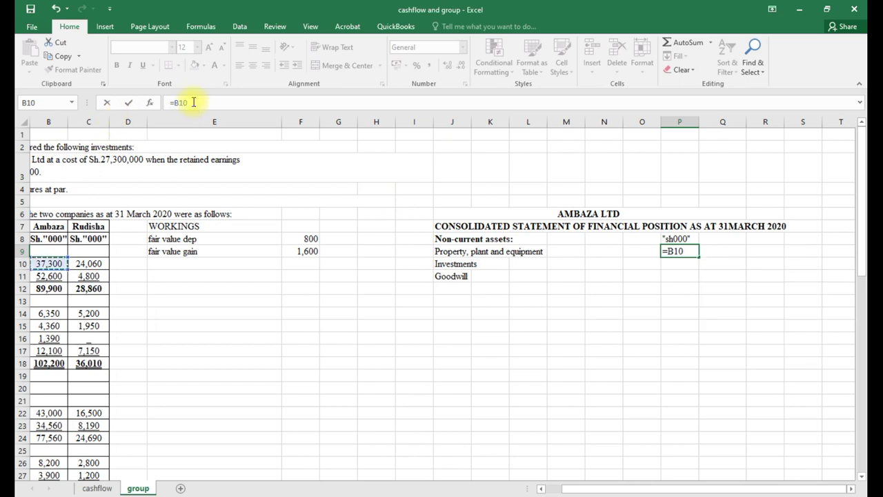
{"action": "type", "text": "+"}
{"action": "left_click", "coordinate": [91, 265]}
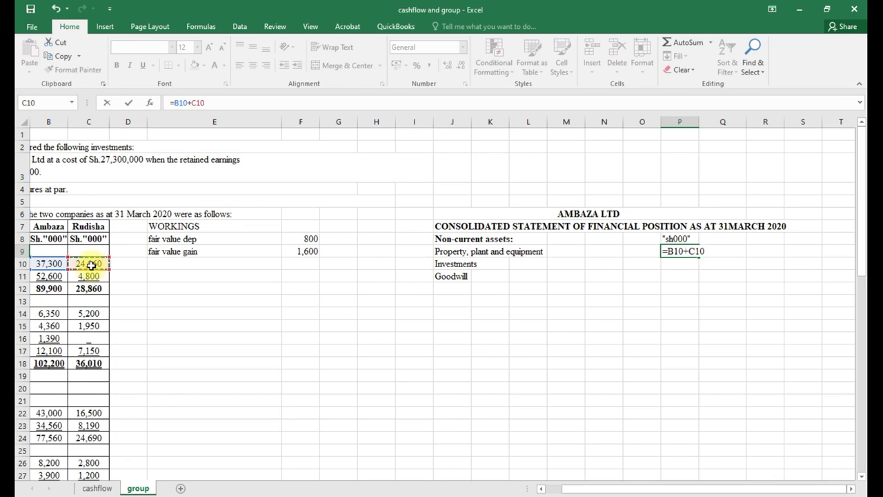
{"action": "type", "text": "+"}
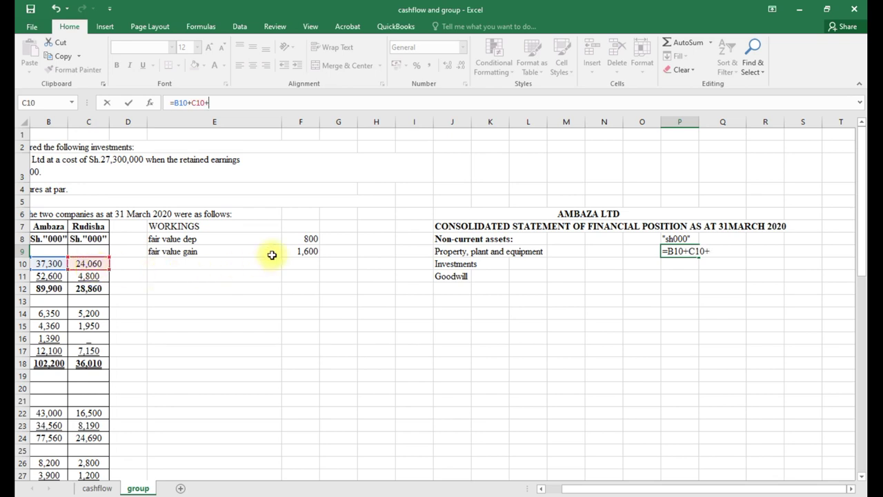
{"action": "left_click", "coordinate": [302, 251]}
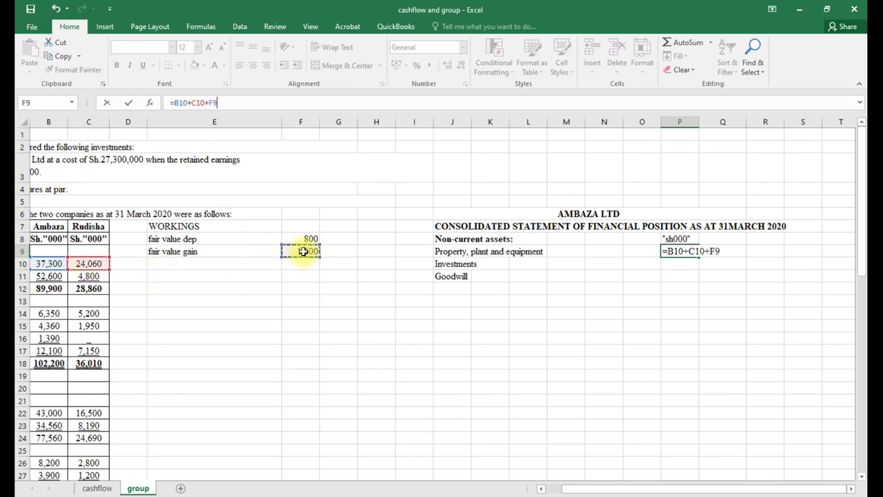
{"action": "type", "text": "-"}
{"action": "left_click", "coordinate": [312, 237]}
{"action": "key", "text": "Return"}
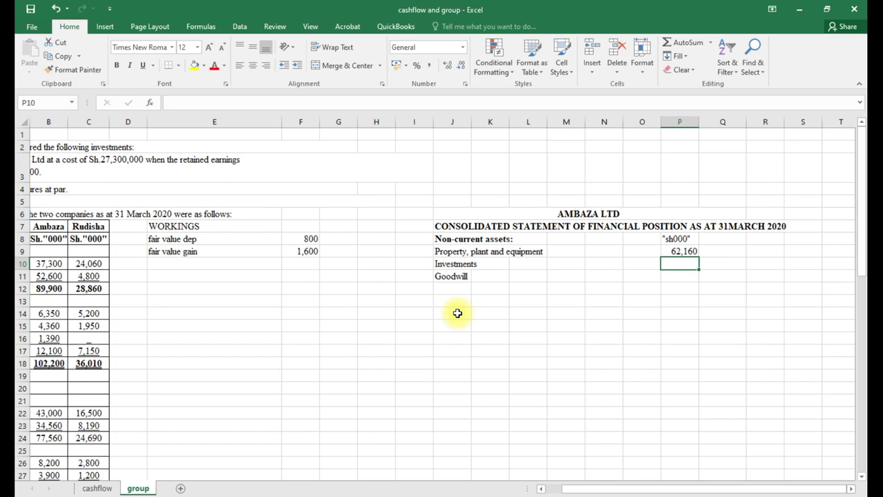
{"action": "type", "text": "="}
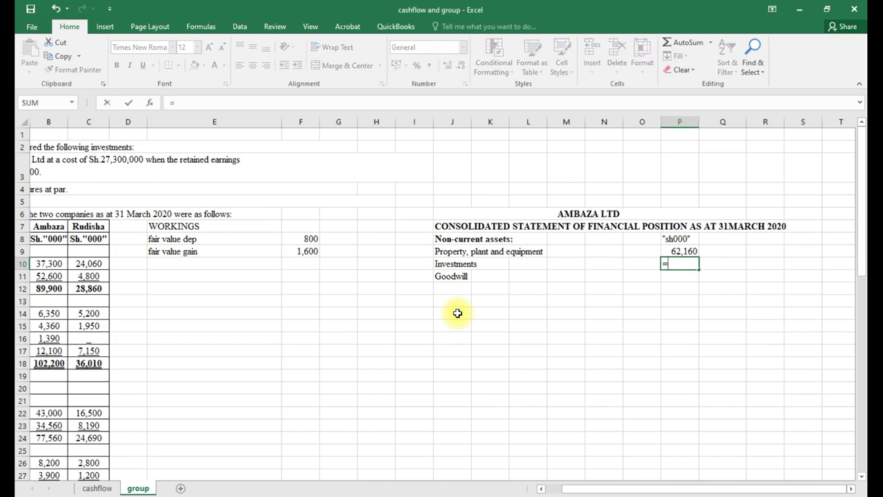
{"action": "left_click_drag", "start_coordinate": [572, 492], "coordinate": [556, 493]}
{"action": "left_click", "coordinate": [185, 277]}
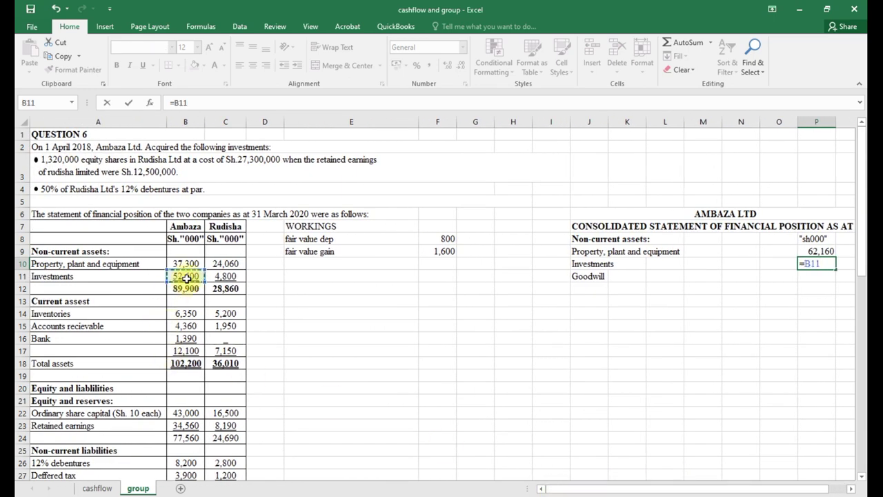
{"action": "type", "text": "+"}
{"action": "left_click", "coordinate": [231, 278]}
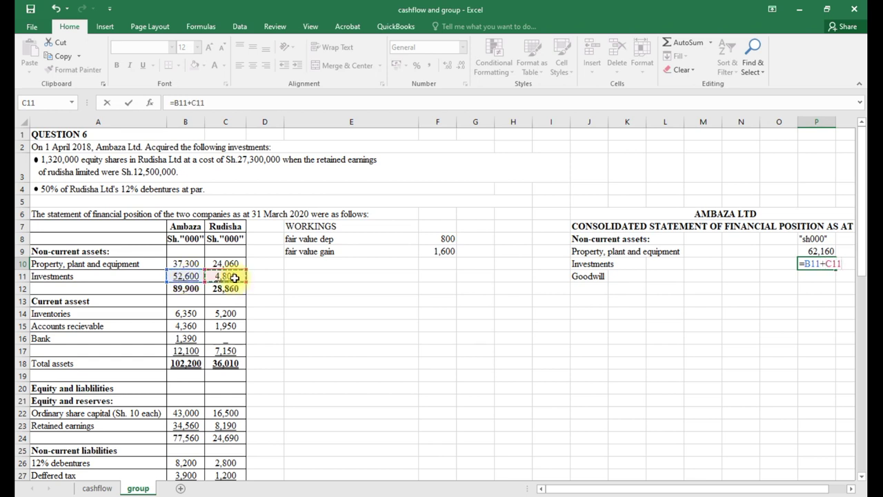
{"action": "type", "text": "-"}
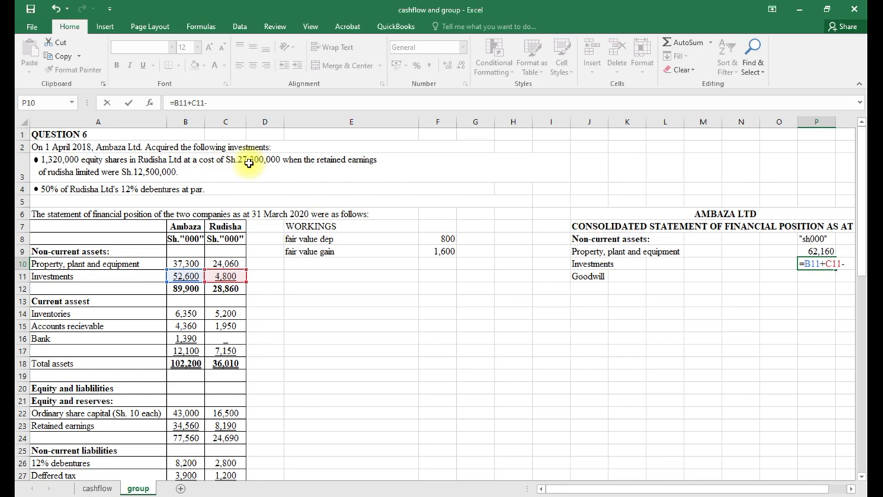
{"action": "type", "text": "27300"}
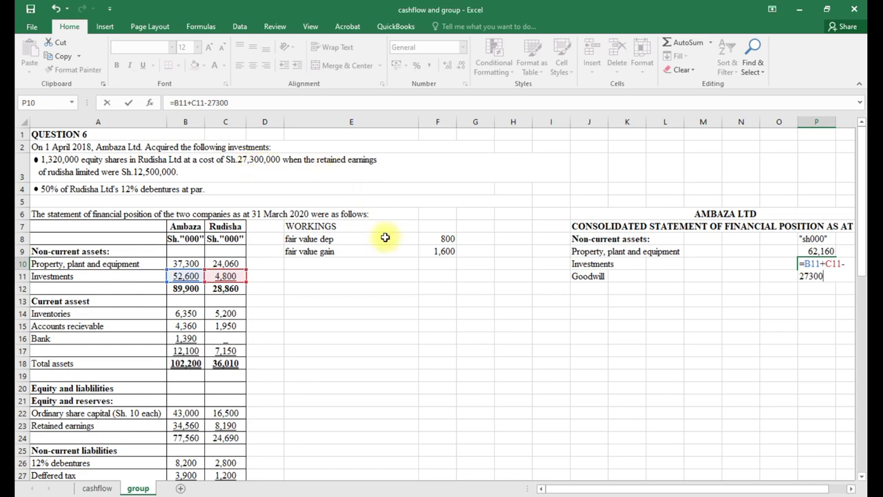
{"action": "left_click_drag", "start_coordinate": [862, 253], "coordinate": [862, 306]}
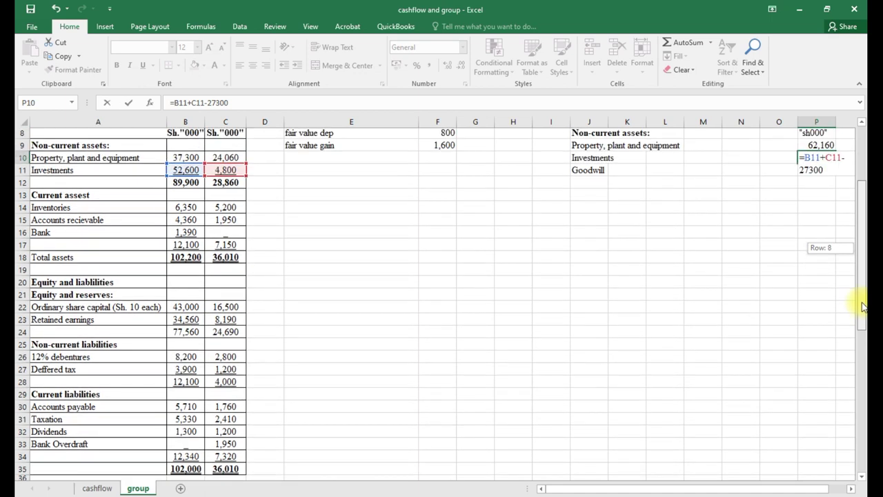
{"action": "left_click_drag", "start_coordinate": [863, 306], "coordinate": [862, 306]}
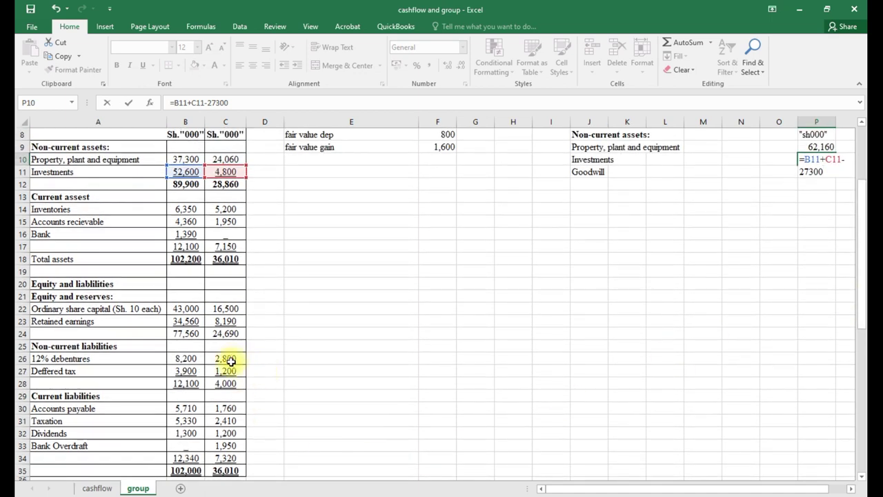
{"action": "left_click_drag", "start_coordinate": [862, 256], "coordinate": [864, 238]}
{"action": "type", "text": "-1400"}
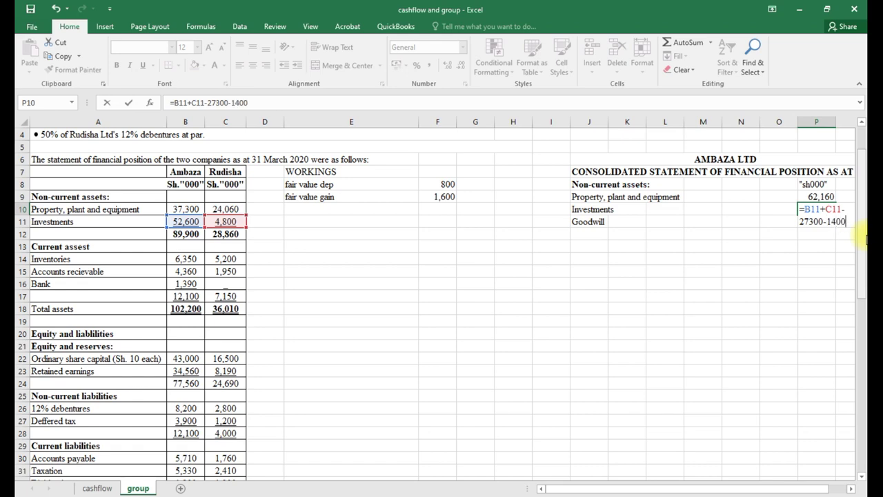
{"action": "scroll", "coordinate": [529, 339], "scroll_direction": "up", "scroll_amount": 1}
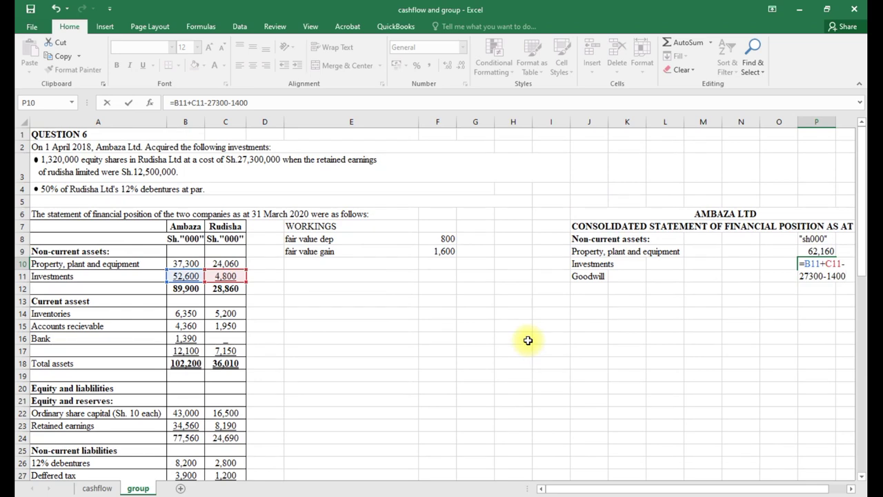
{"action": "scroll", "coordinate": [528, 340], "scroll_direction": "down", "scroll_amount": 1}
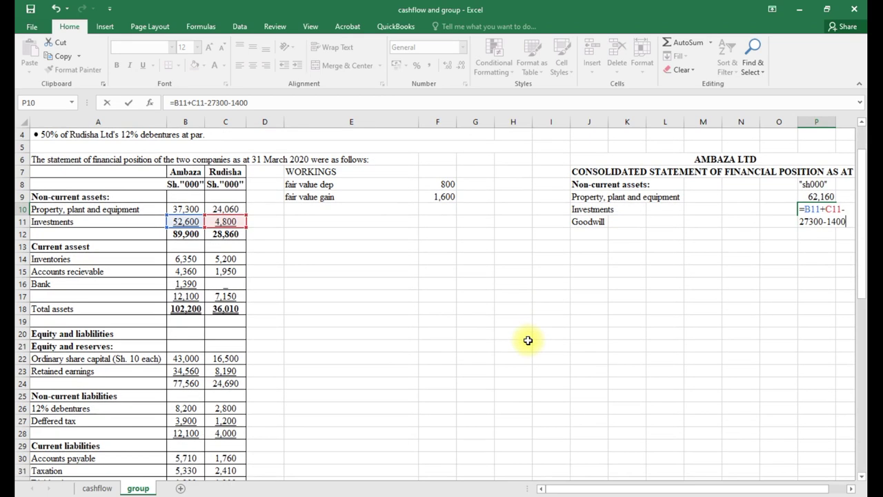
{"action": "key", "text": "Return"}
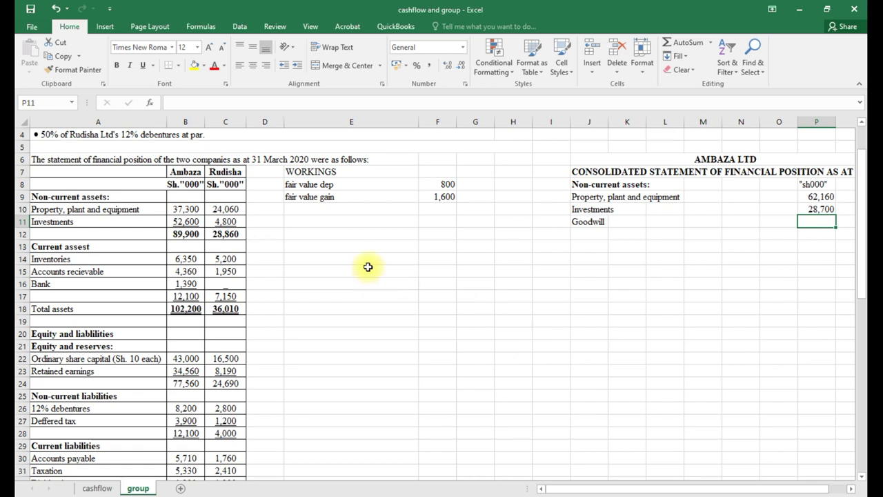
Start a "goodwill" working in cell E11 and label its first line "purchase consideration" in E12.
{"action": "left_click", "coordinate": [294, 221]}
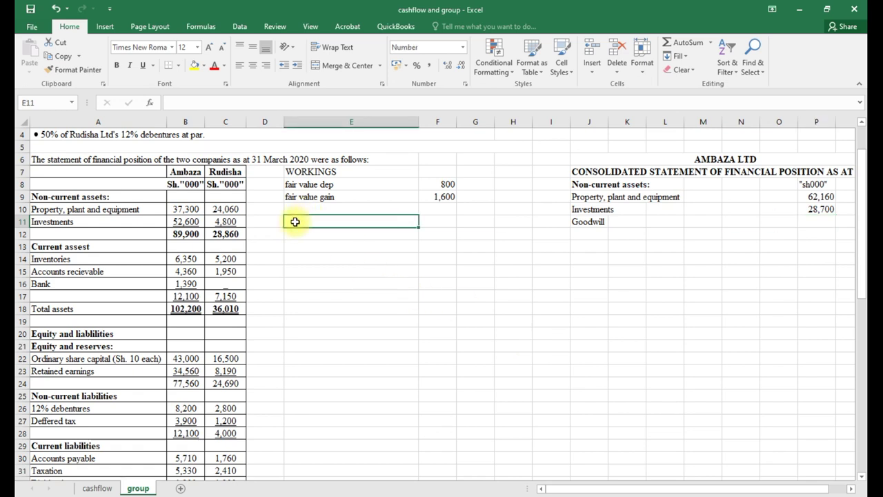
{"action": "type", "text": "goos"}
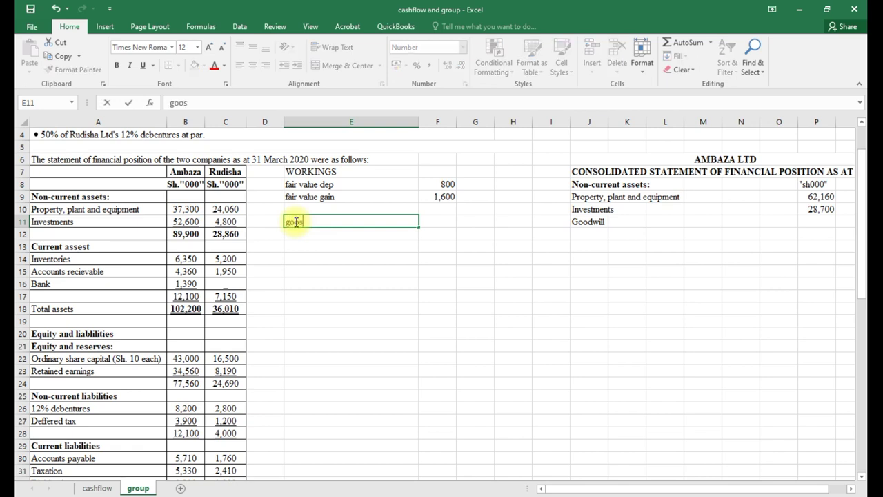
{"action": "key", "text": "BackSpace"}
{"action": "type", "text": "dwill"}
{"action": "left_click", "coordinate": [300, 236]}
{"action": "type", "text": "purchase"}
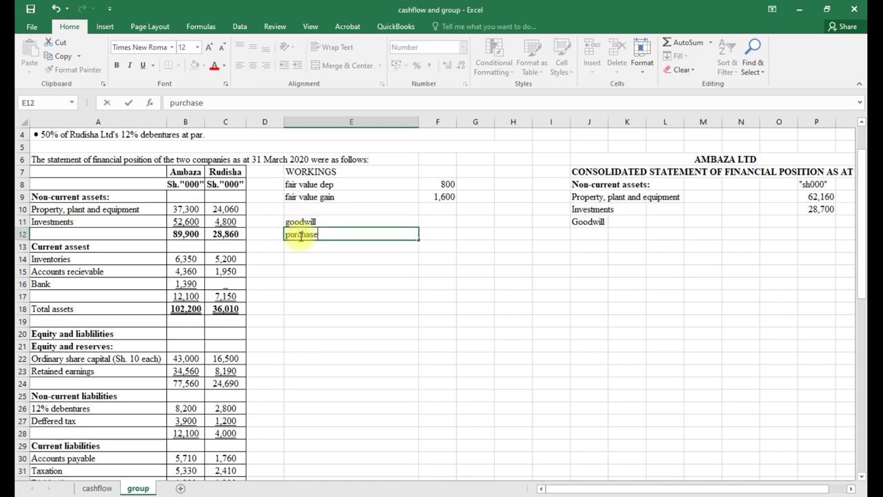
{"action": "type", "text": " consideration"}
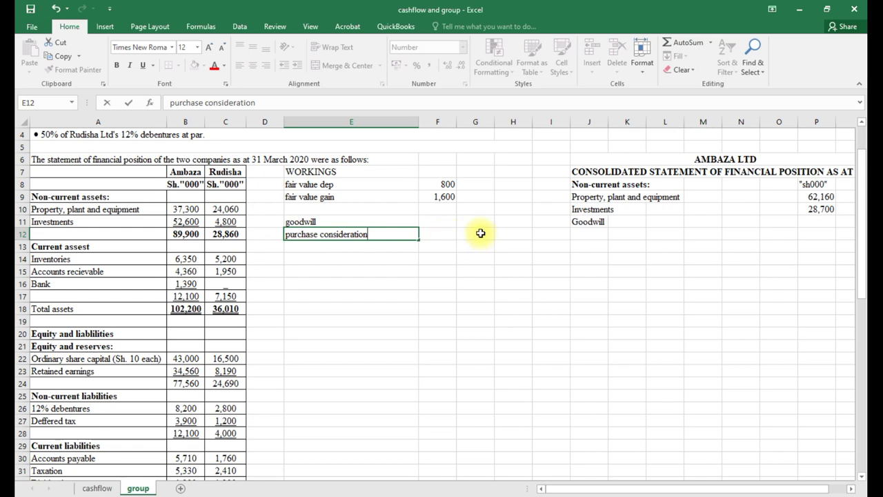
Enter the purchase consideration in cell F12 as =27300, from the cost of the Rudisha Ltd shares.
{"action": "left_click", "coordinate": [480, 234]}
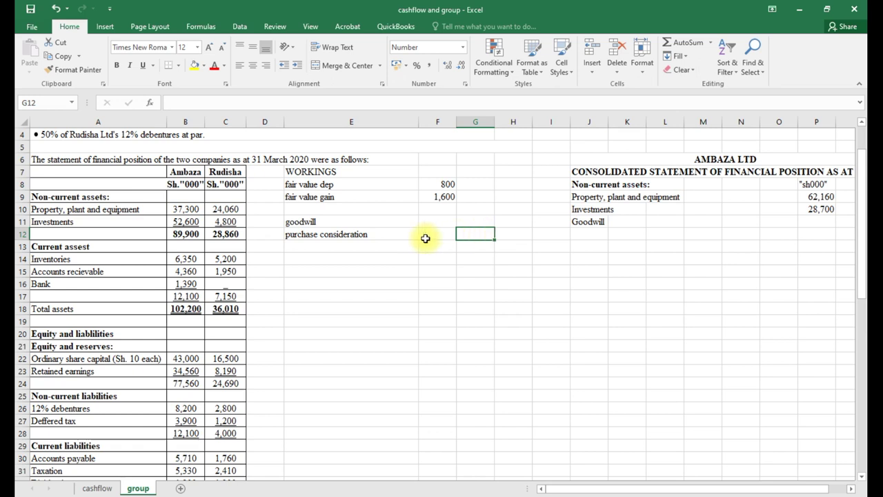
{"action": "left_click", "coordinate": [447, 237]}
{"action": "type", "text": "="}
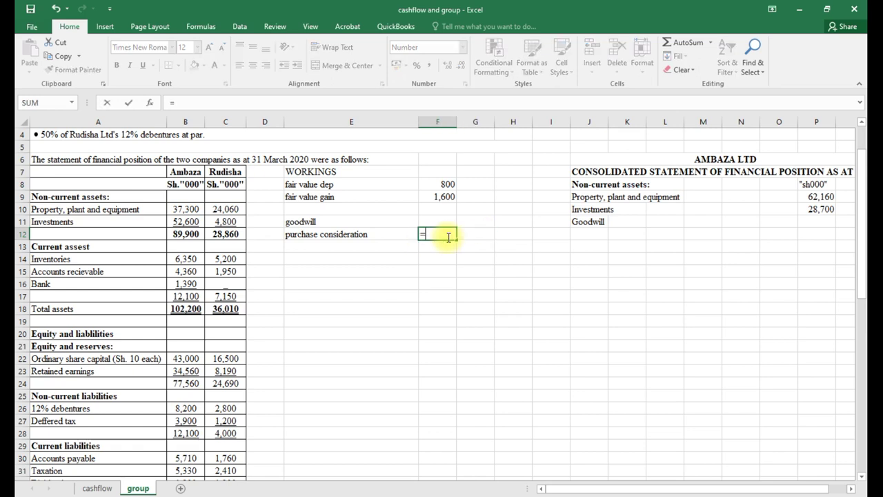
{"action": "scroll", "coordinate": [448, 237], "scroll_direction": "up", "scroll_amount": 1}
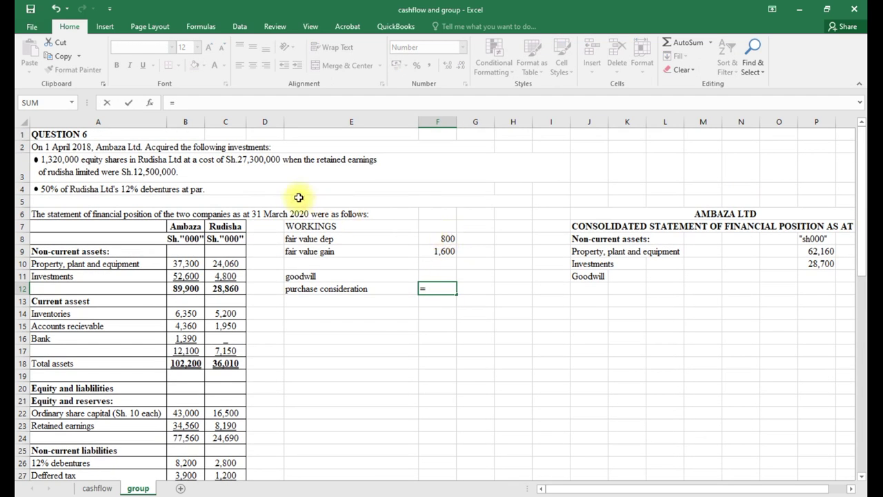
{"action": "type", "text": "27300"}
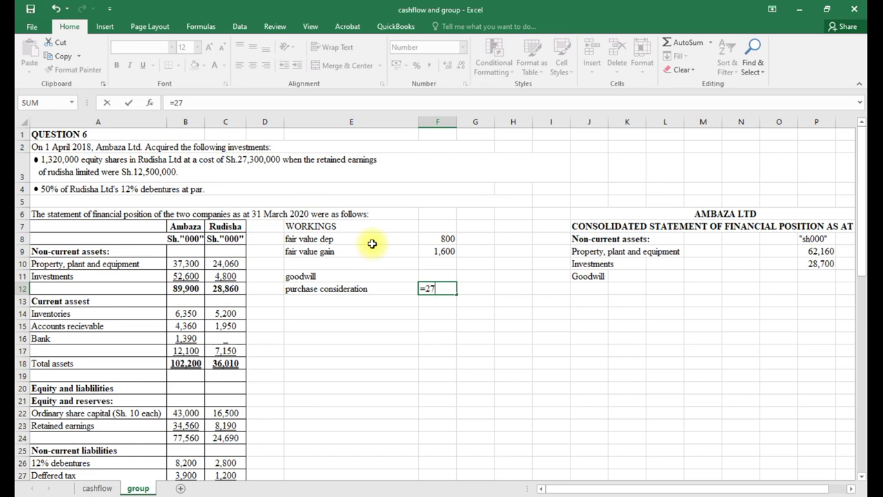
Label the next line of the goodwill working "fair vaue NCI" in cell E13.
{"action": "left_click", "coordinate": [326, 300]}
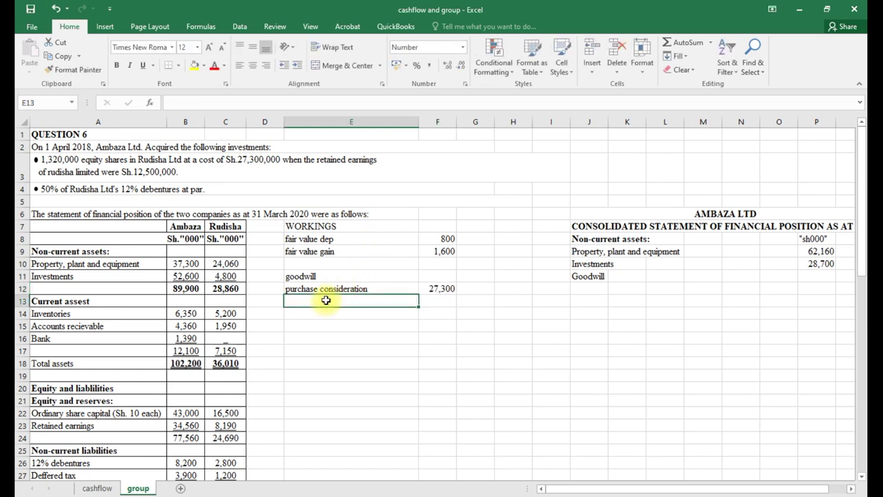
{"action": "type", "text": "fair vau"}
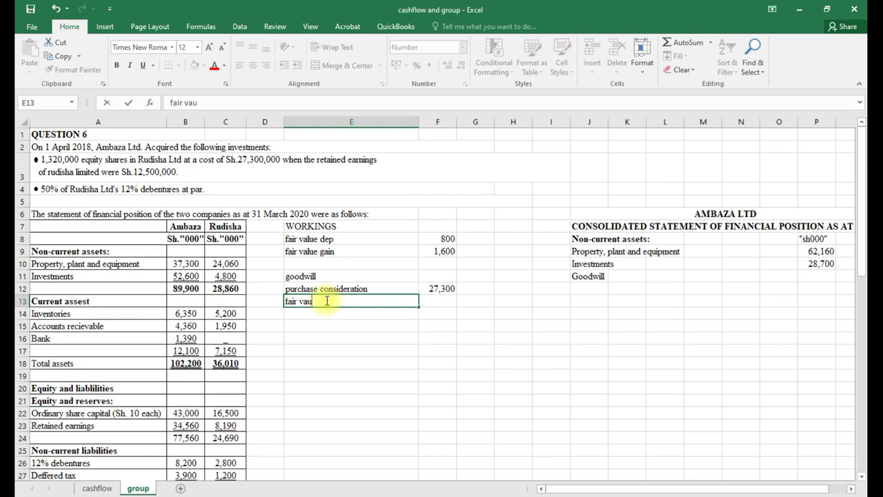
{"action": "type", "text": "e NCI"}
Look up the non-controlling interest's fair value in note 6 and enter it in cell F13 as =6800.
{"action": "left_click", "coordinate": [443, 304]}
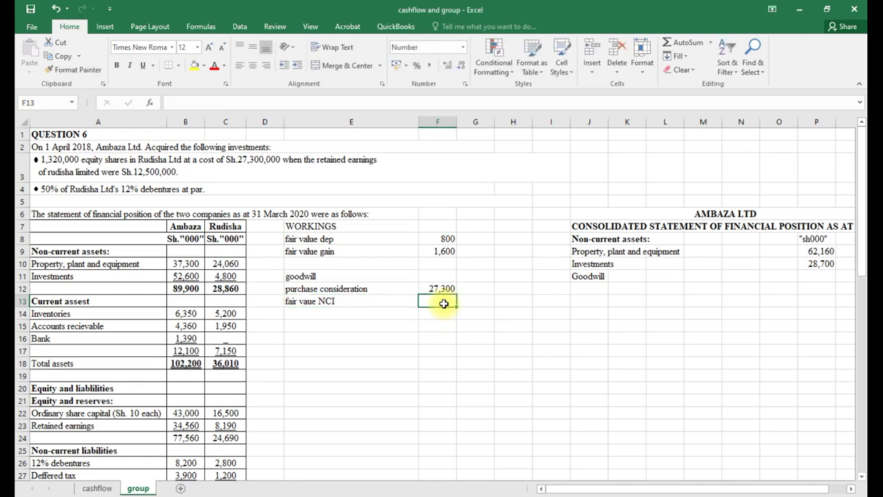
{"action": "type", "text": "="}
{"action": "scroll", "coordinate": [444, 304], "scroll_direction": "down", "scroll_amount": 5}
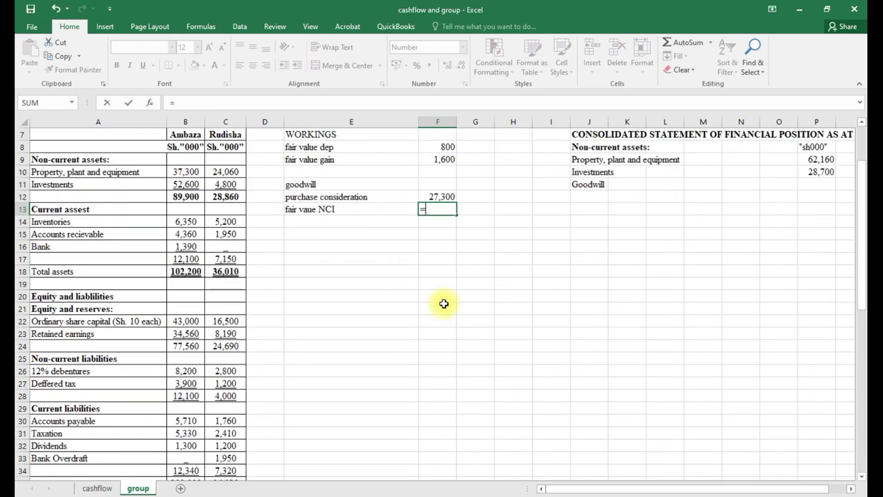
{"action": "scroll", "coordinate": [444, 304], "scroll_direction": "down", "scroll_amount": 2}
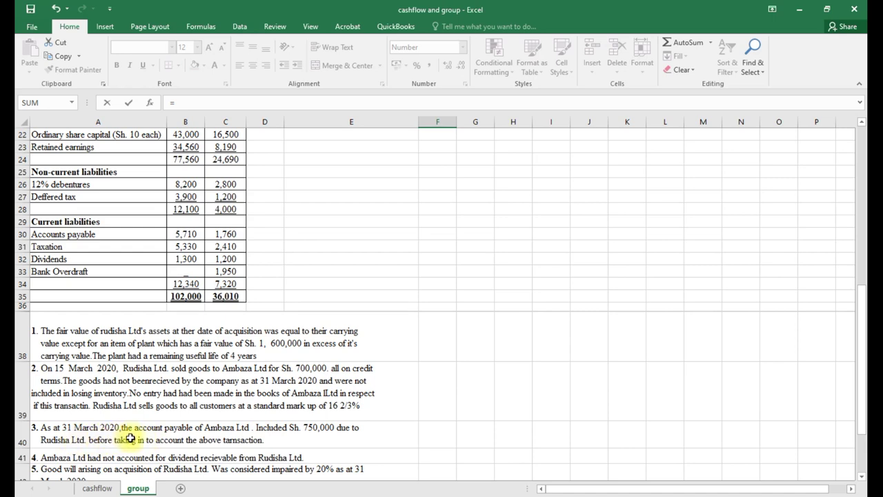
{"action": "scroll", "coordinate": [141, 437], "scroll_direction": "down", "scroll_amount": 1}
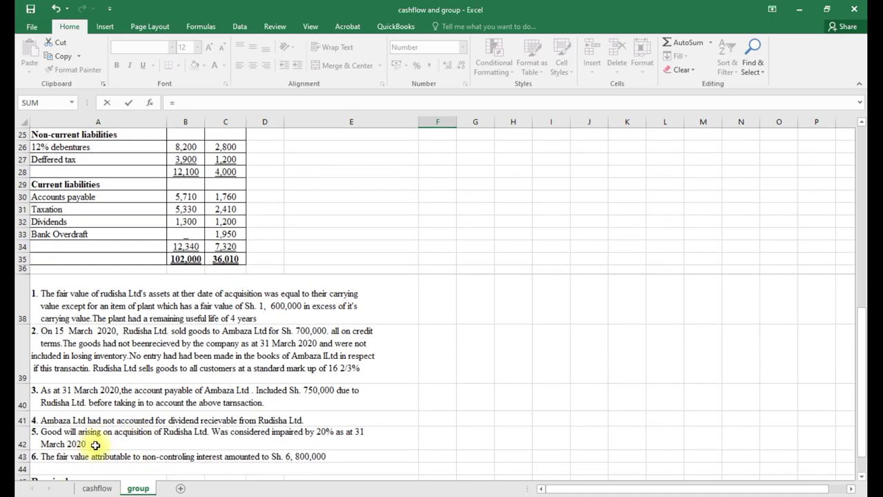
{"action": "scroll", "coordinate": [96, 445], "scroll_direction": "down", "scroll_amount": 1}
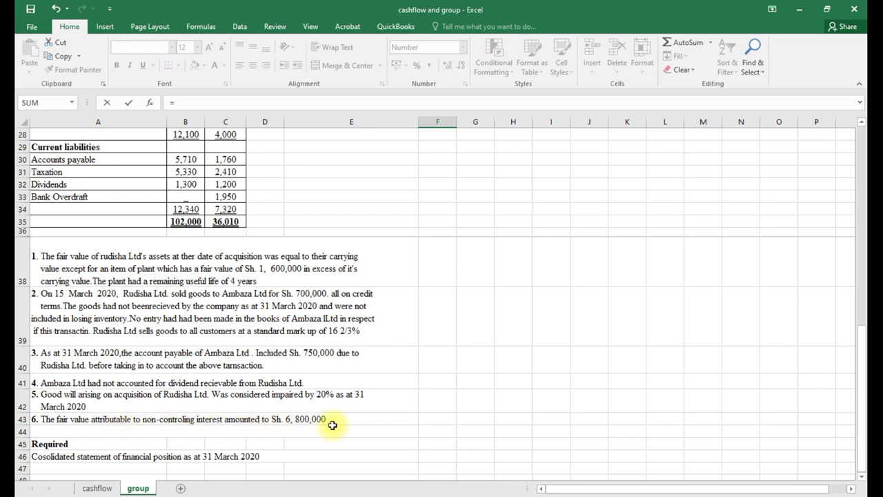
{"action": "scroll", "coordinate": [332, 424], "scroll_direction": "up", "scroll_amount": 4}
{"action": "scroll", "coordinate": [332, 425], "scroll_direction": "up", "scroll_amount": 4}
{"action": "type", "text": "6800"}
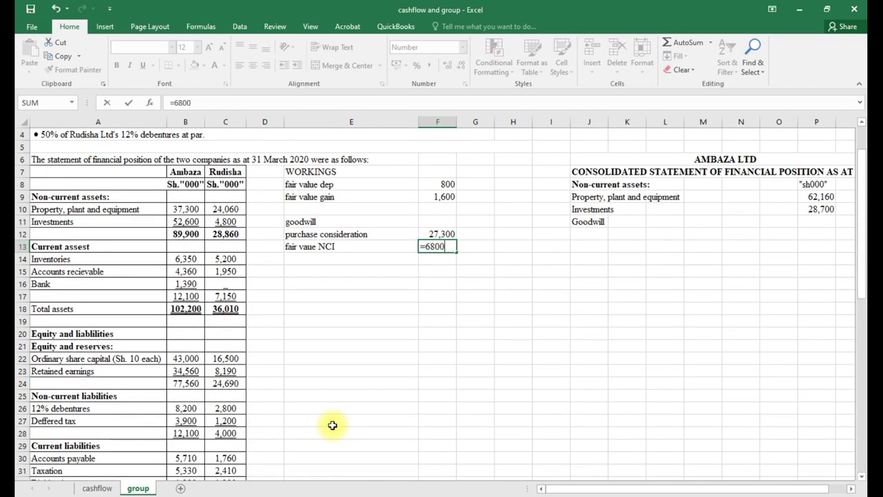
{"action": "key", "text": "Return"}
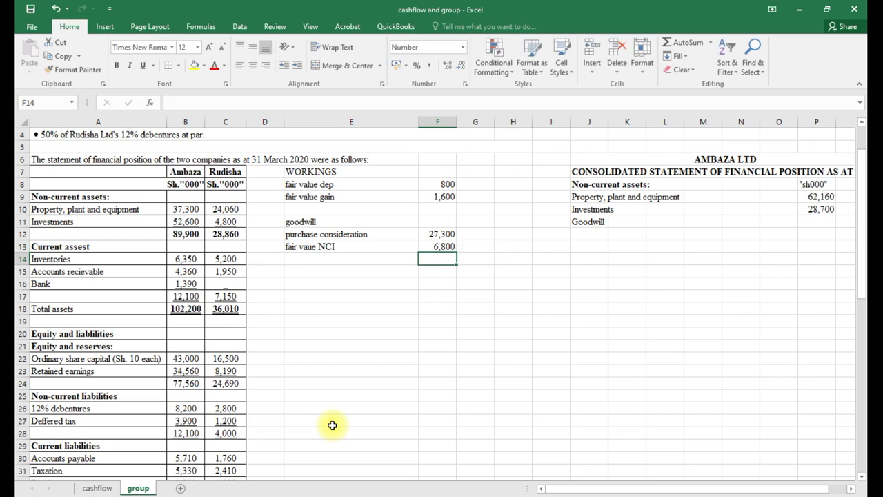
Total the purchase consideration and NCI in cell F14 with =SUM(F12:F13) and give the cell a top border.
{"action": "key", "text": "alt+equal"}
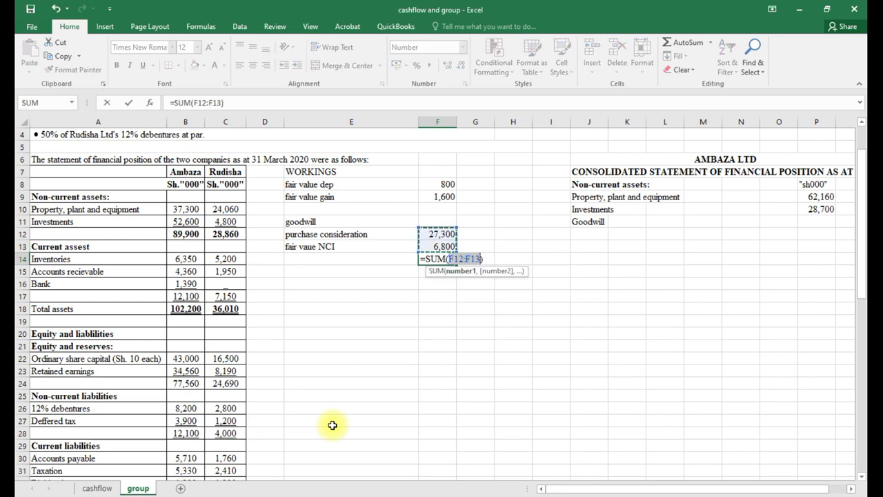
{"action": "key", "text": "Return"}
{"action": "left_click", "coordinate": [429, 260]}
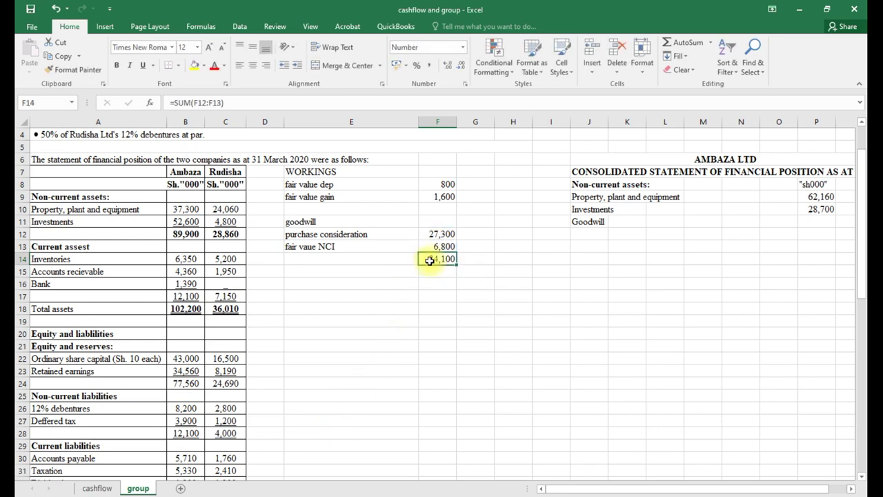
{"action": "left_click", "coordinate": [178, 66]}
{"action": "left_click", "coordinate": [195, 105]}
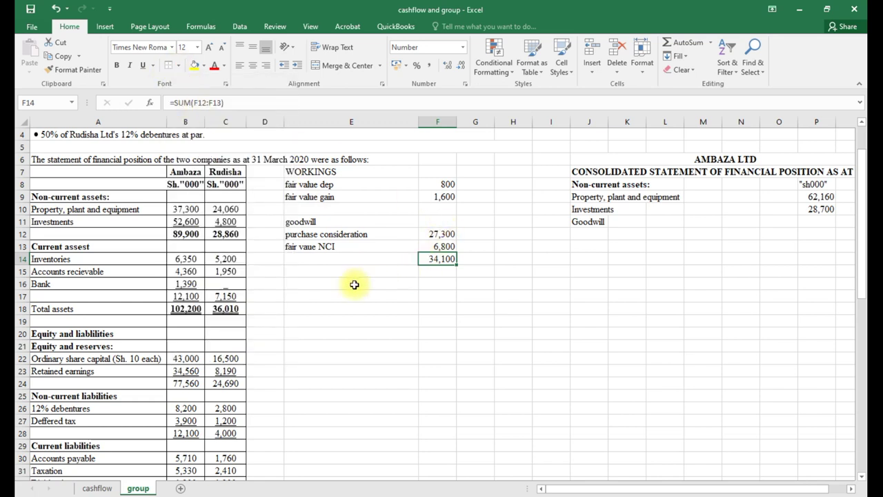
Add the ordinary share capital line to the goodwill working, with label =A22 in cell E15 and Rudisha's amount deducted as =-C22 in F15.
{"action": "left_click", "coordinate": [311, 274]}
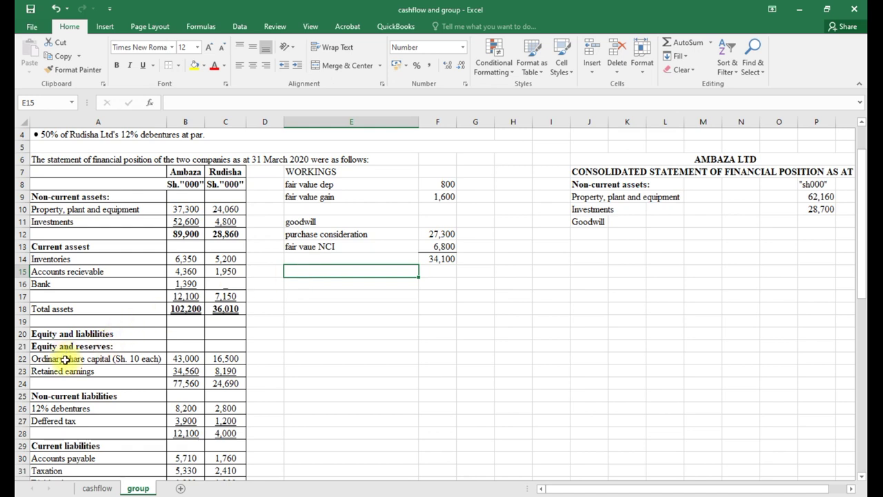
{"action": "type", "text": "="}
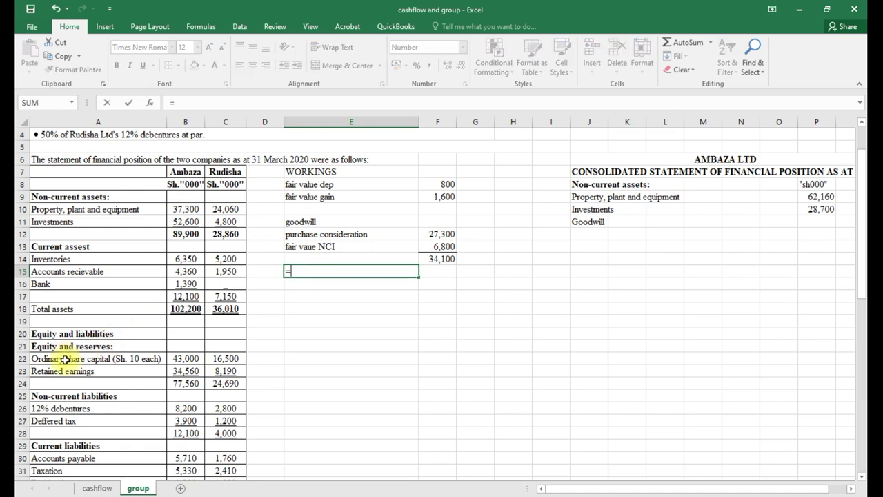
{"action": "left_click", "coordinate": [65, 359]}
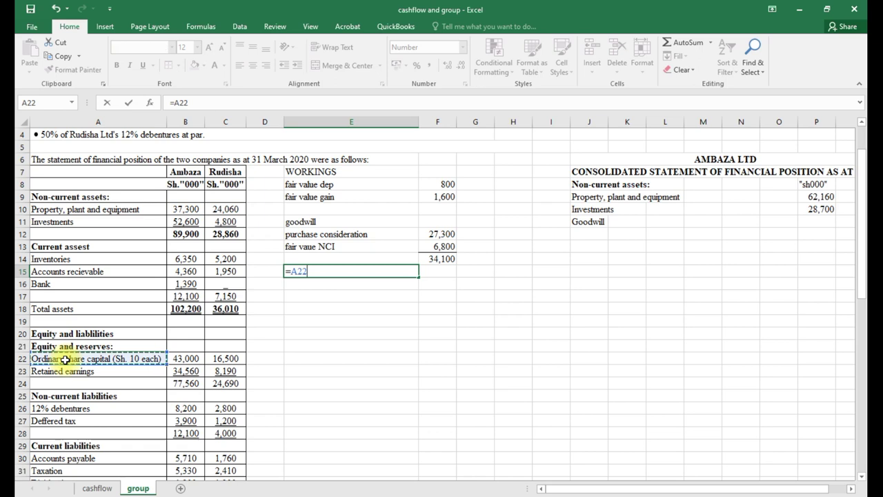
{"action": "key", "text": "Return"}
{"action": "left_click", "coordinate": [442, 274]}
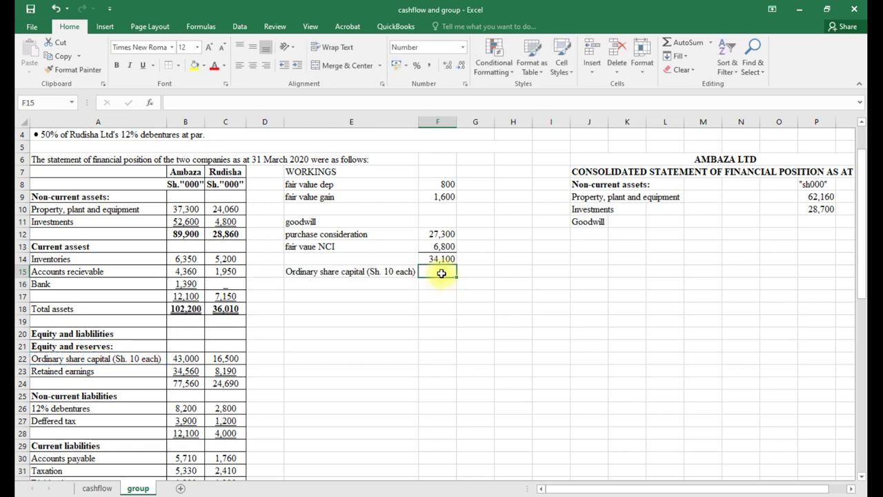
{"action": "type", "text": "="}
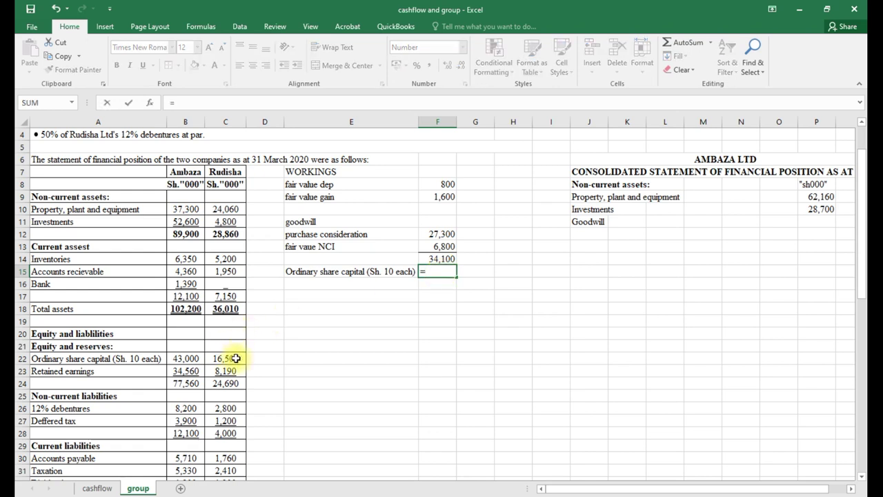
{"action": "type", "text": "-"}
{"action": "left_click", "coordinate": [235, 358]}
{"action": "key", "text": "Return"}
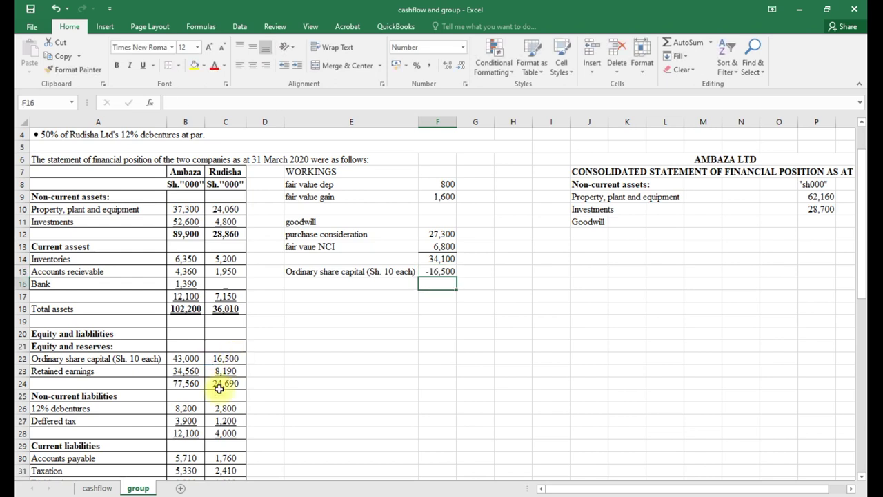
Add the retained earnings line with label =A23 in cell E16 and the acquisition-date amount from the question as =-12500 in F16.
{"action": "left_click", "coordinate": [306, 278]}
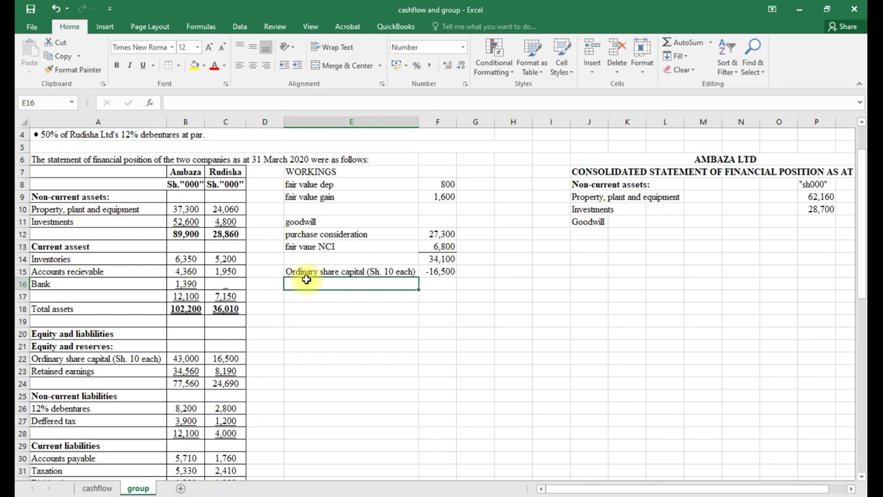
{"action": "type", "text": "="}
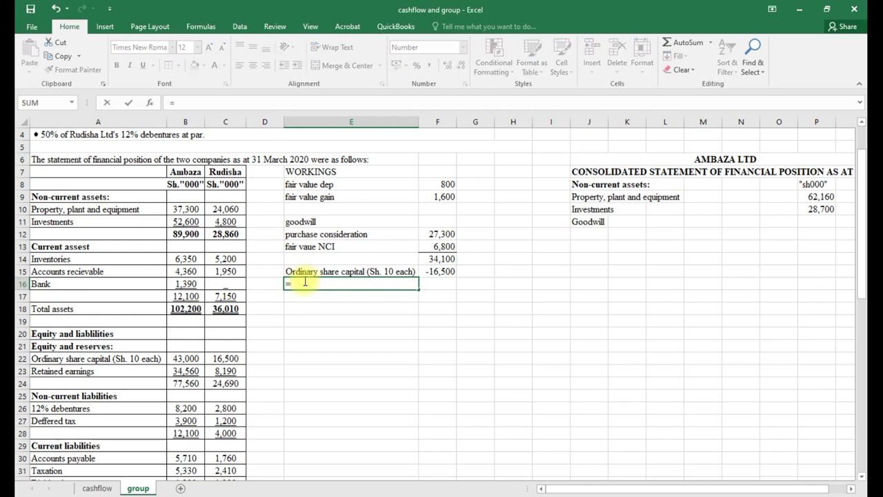
{"action": "left_click", "coordinate": [50, 370]}
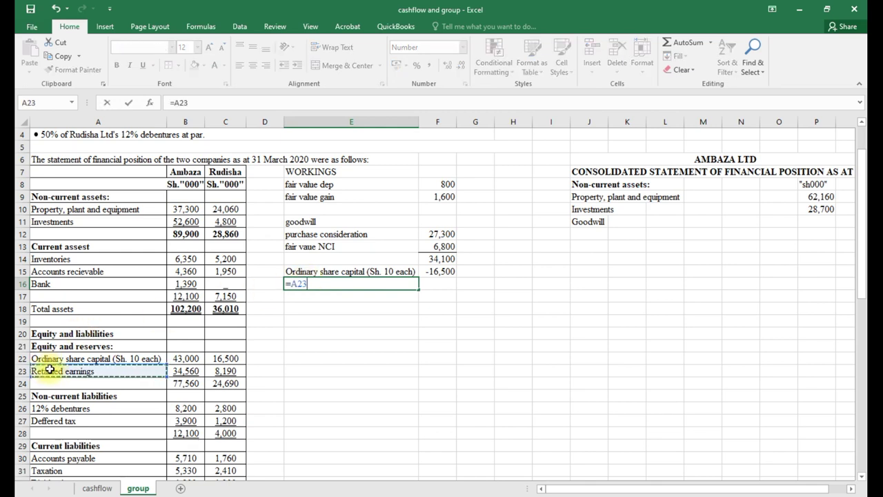
{"action": "key", "text": "Return"}
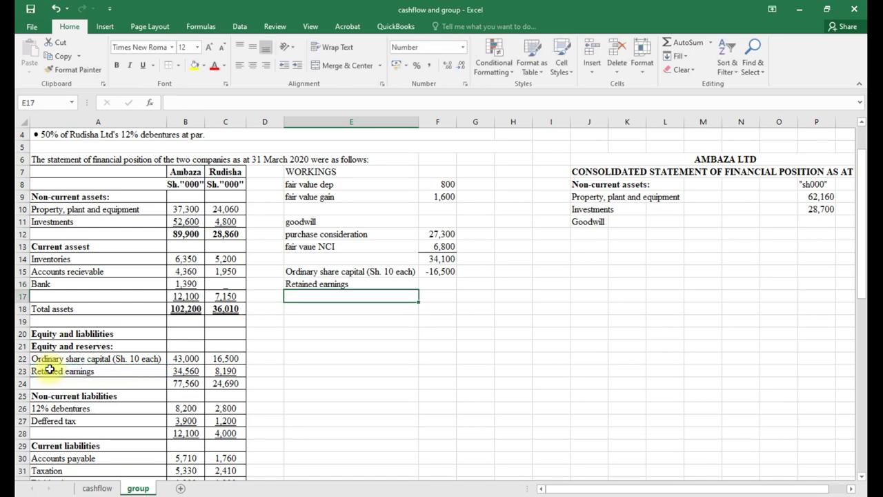
{"action": "left_click", "coordinate": [437, 285]}
{"action": "type", "text": "=-"}
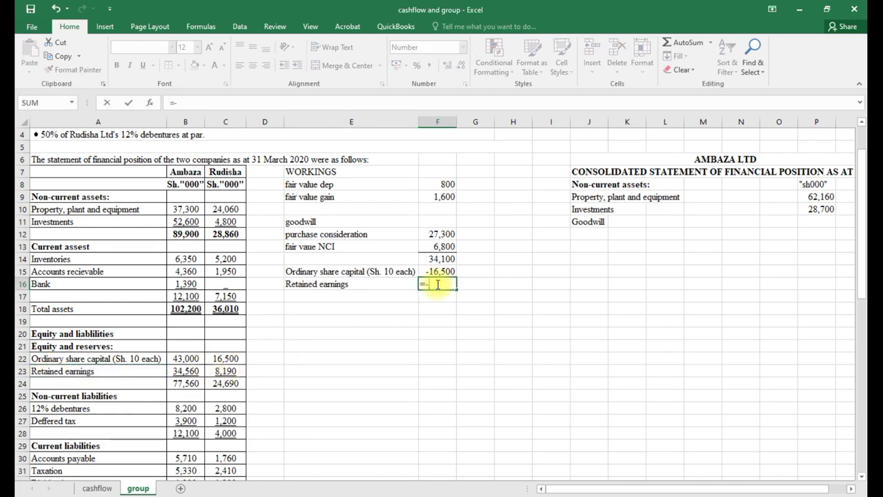
{"action": "scroll", "coordinate": [437, 284], "scroll_direction": "up", "scroll_amount": 1}
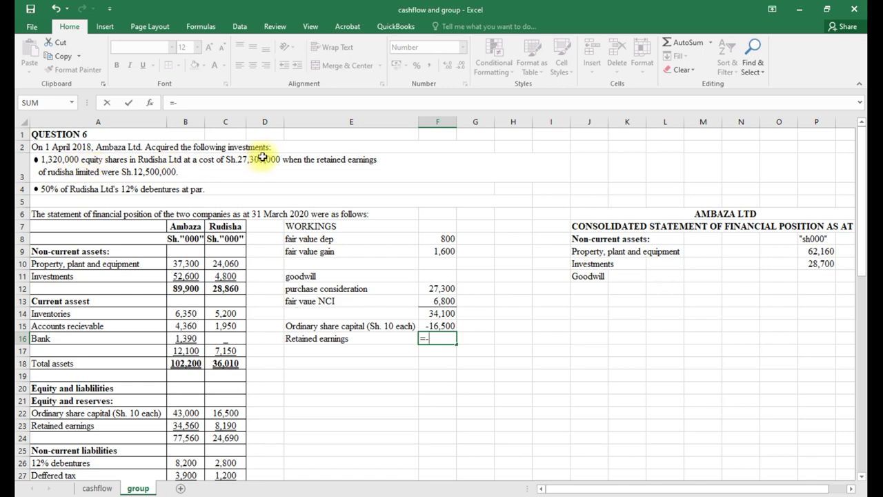
{"action": "type", "text": "12500"}
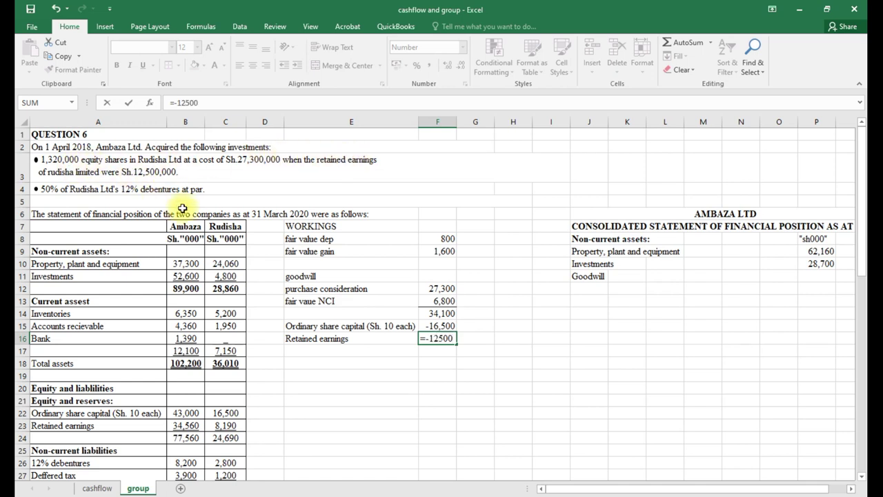
Add the fair value gain line to the goodwill working, with label =E9 in cell E17 and the deduction =-F9 in F17.
{"action": "left_click", "coordinate": [307, 353]}
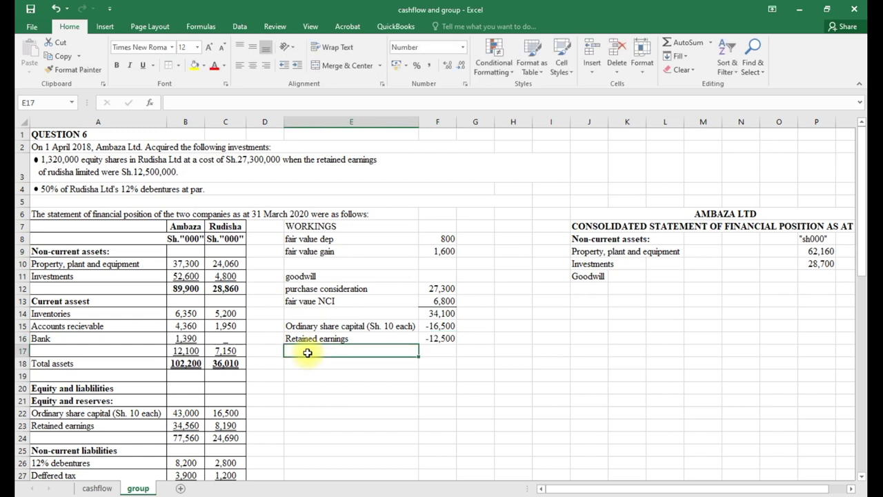
{"action": "type", "text": "="}
{"action": "left_click", "coordinate": [323, 250]}
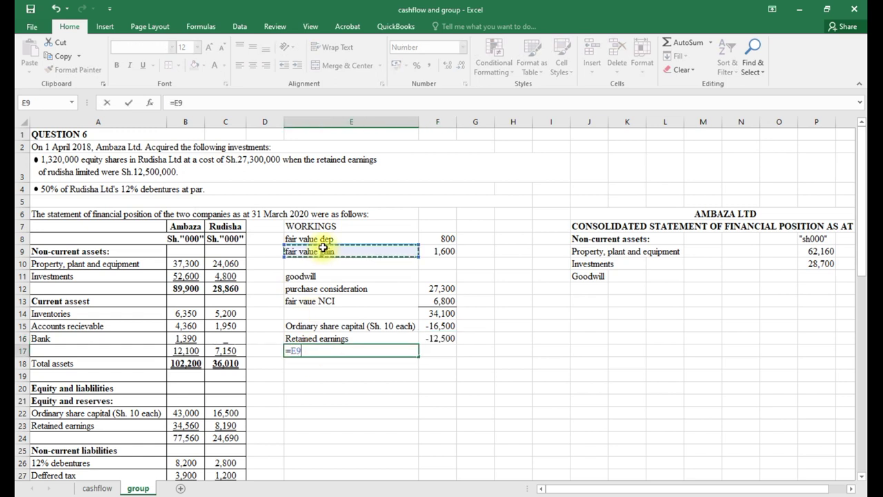
{"action": "key", "text": "Return"}
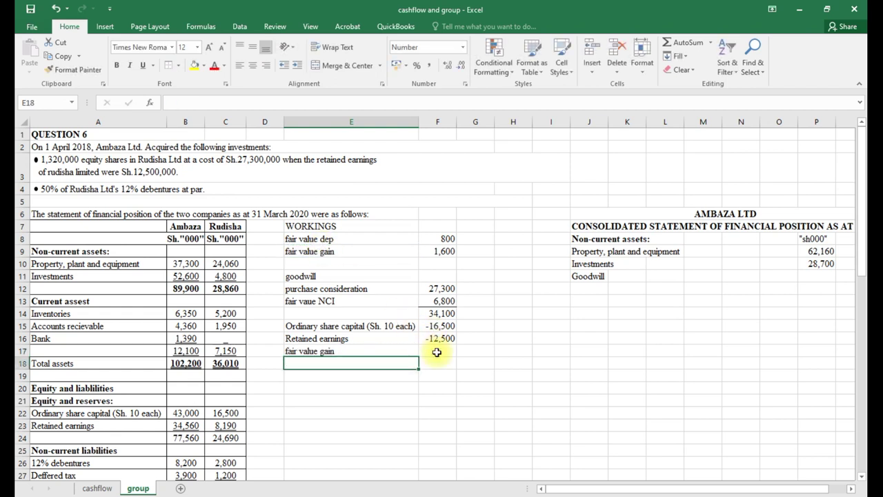
{"action": "left_click", "coordinate": [437, 352]}
{"action": "type", "text": "=-"}
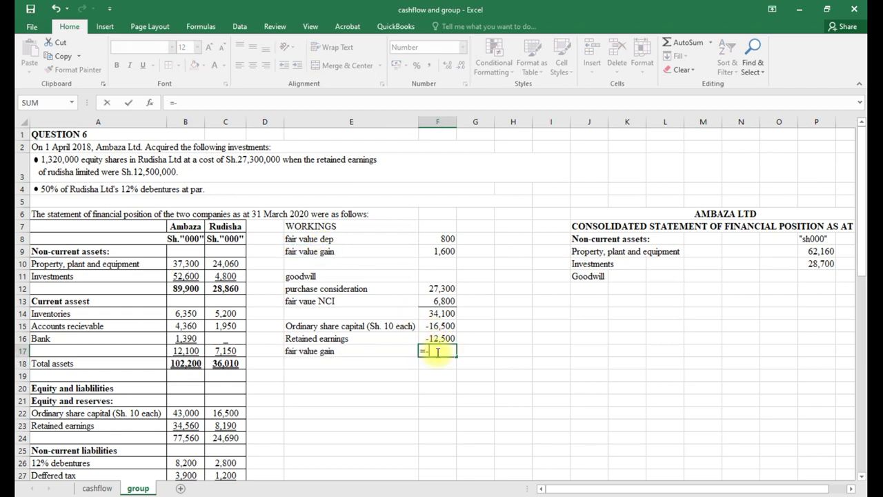
{"action": "left_click", "coordinate": [440, 250]}
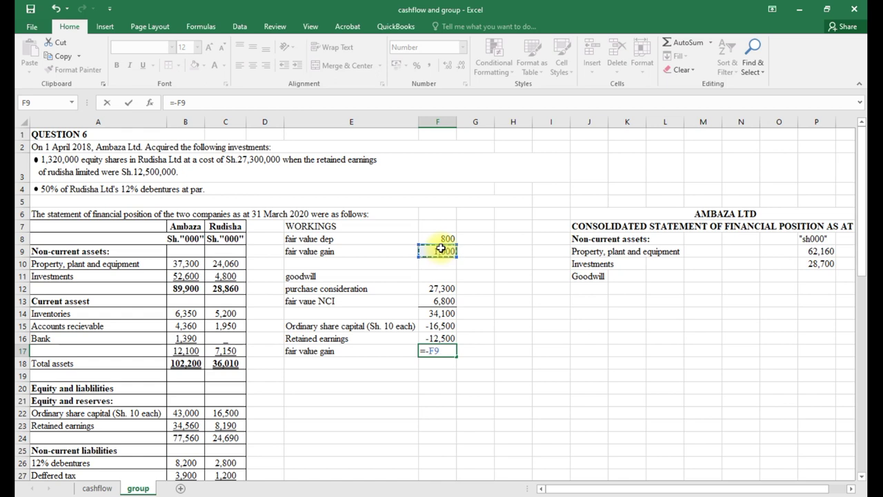
{"action": "key", "text": "Return"}
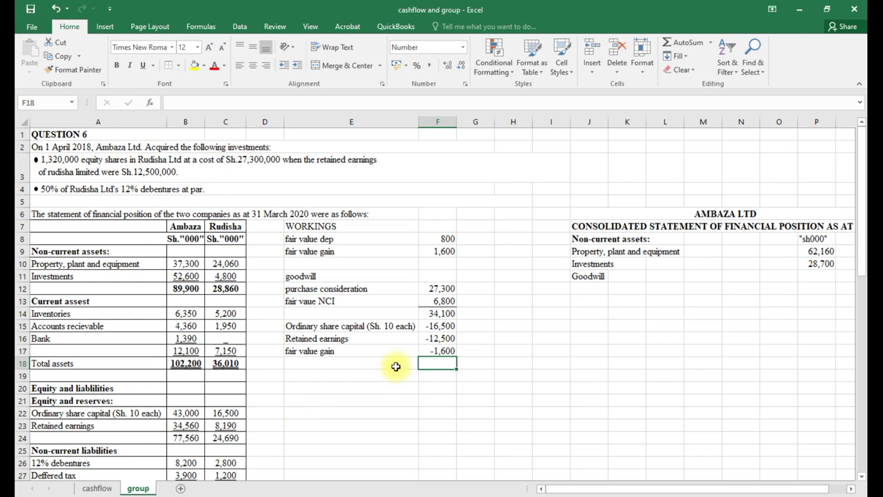
Label cell E18 "goodwill", calculate it in F18 with =SUM(F14:F17) and give the result a top border.
{"action": "left_click", "coordinate": [355, 364]}
{"action": "type", "text": "goodwill"}
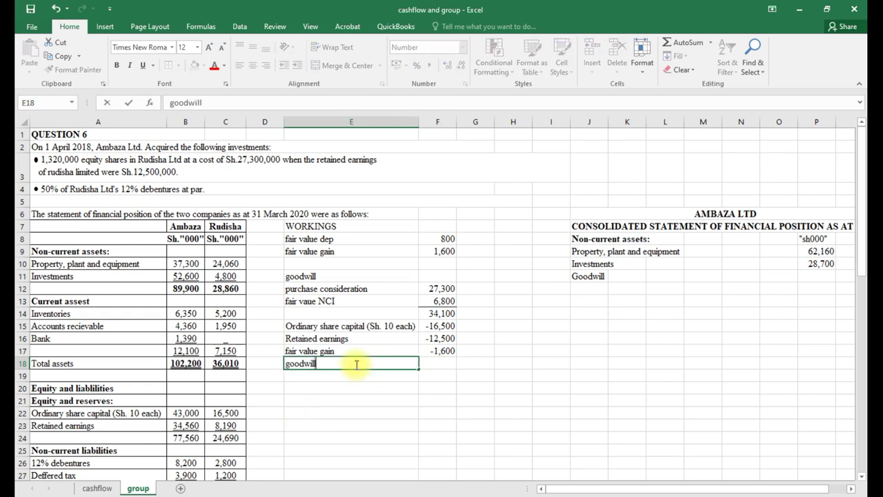
{"action": "left_click", "coordinate": [439, 363]}
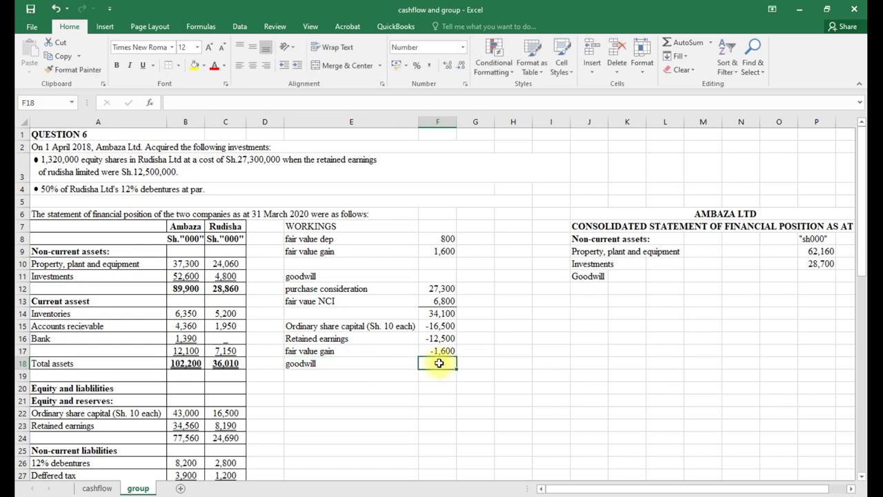
{"action": "key", "text": "alt+equal"}
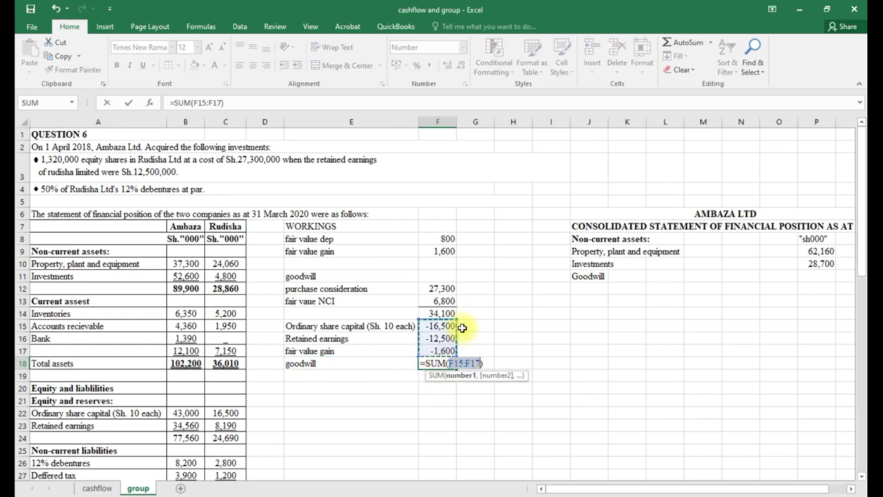
{"action": "left_click_drag", "start_coordinate": [454, 319], "coordinate": [458, 308]}
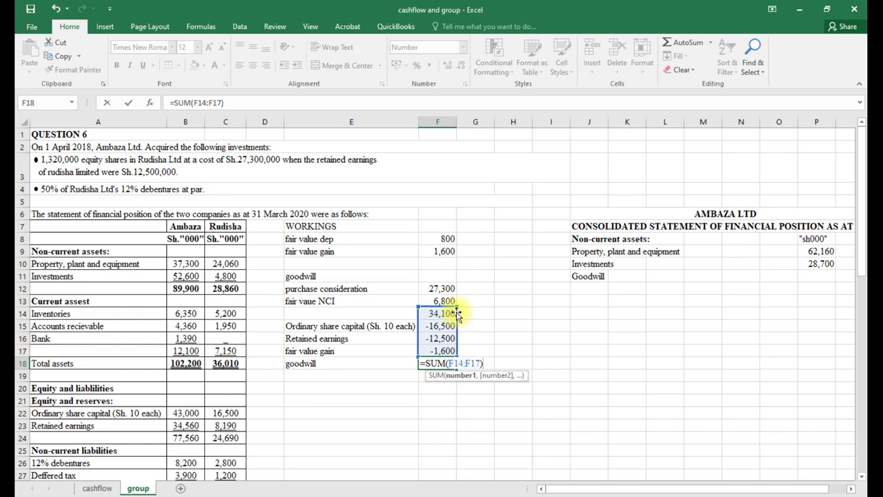
{"action": "key", "text": "Return"}
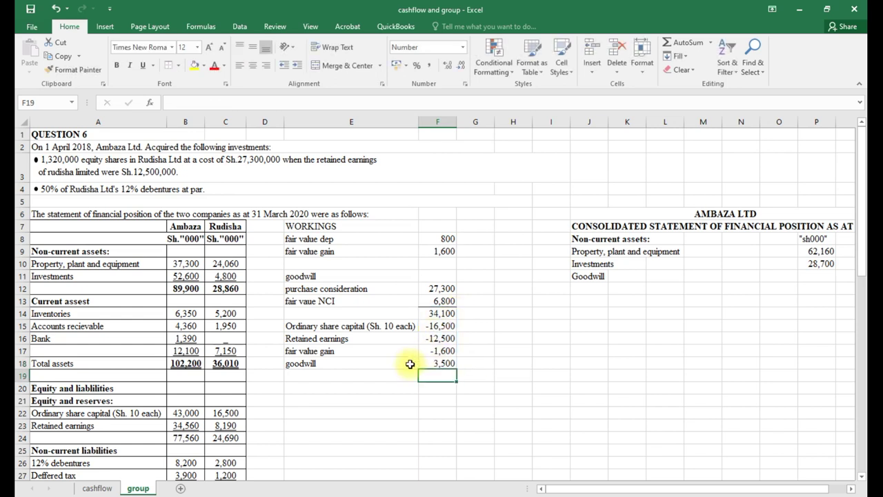
{"action": "left_click", "coordinate": [440, 363]}
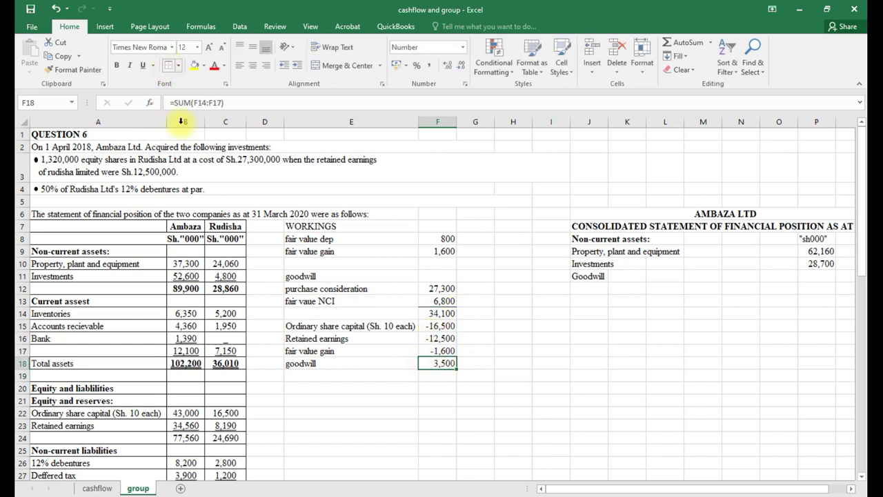
Label cell E19 "goodwill impaired" and calculate the 20% impairment given in note 5 in F19 as =F18*0.2.
{"action": "left_click", "coordinate": [304, 376]}
{"action": "type", "text": "goodwill"}
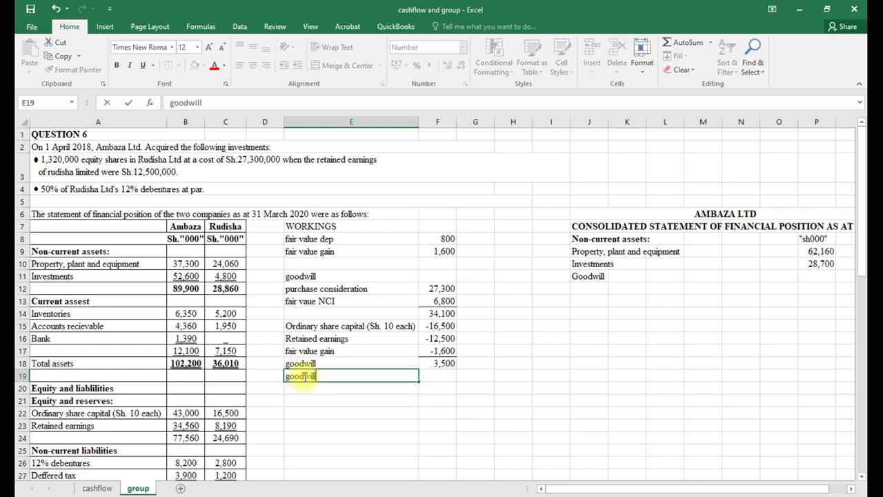
{"action": "type", "text": " impaired"}
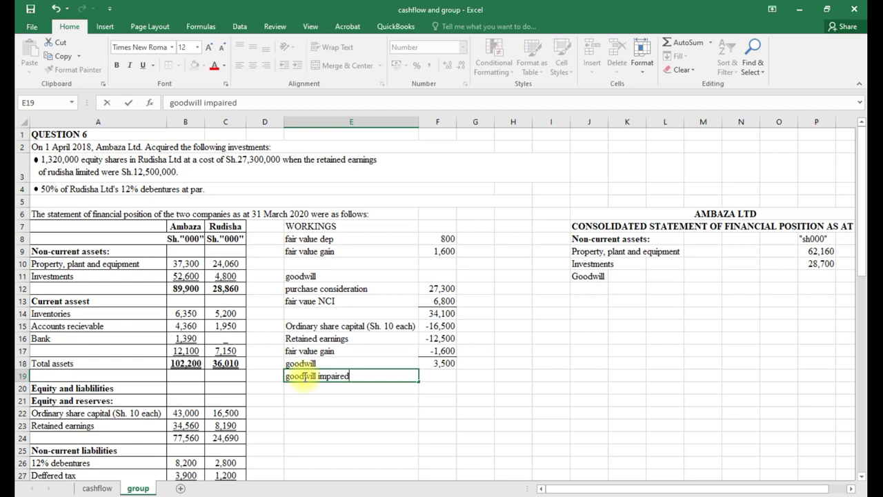
{"action": "scroll", "coordinate": [301, 374], "scroll_direction": "down", "scroll_amount": 9}
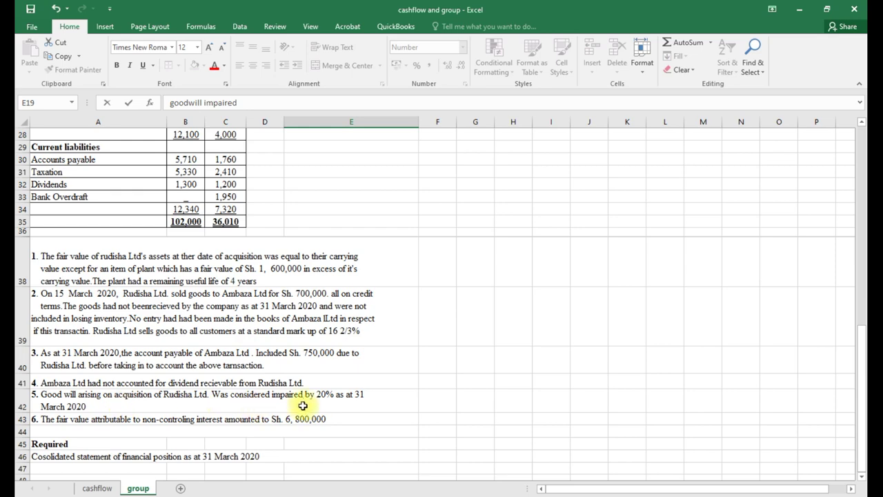
{"action": "scroll", "coordinate": [317, 407], "scroll_direction": "up", "scroll_amount": 6}
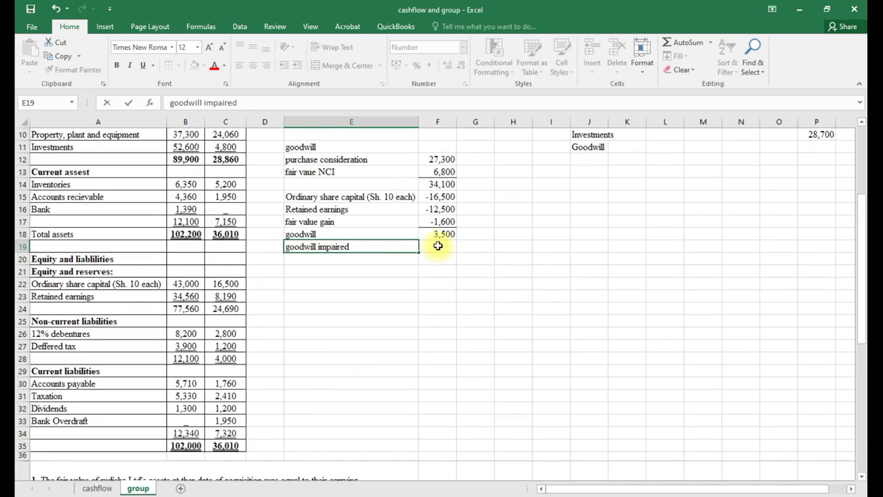
{"action": "left_click", "coordinate": [437, 246]}
{"action": "type", "text": "="}
{"action": "left_click", "coordinate": [449, 234]}
{"action": "type", "text": "*0.2"}
{"action": "key", "text": "Return"}
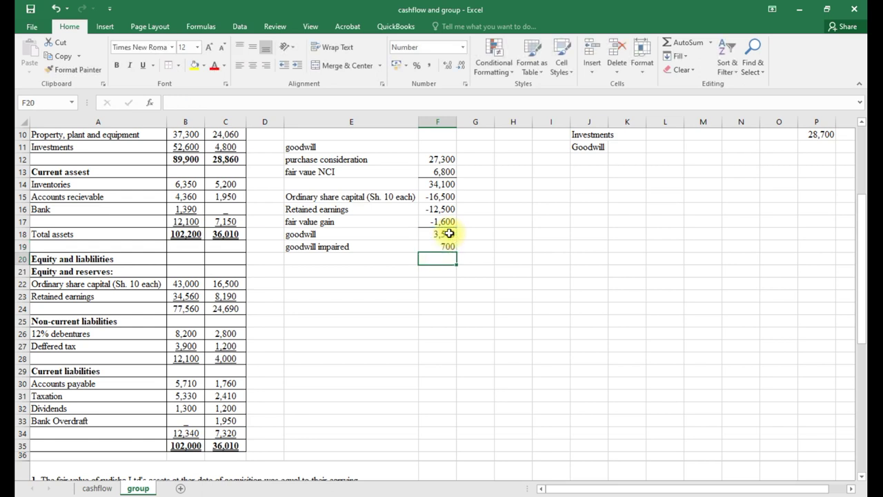
Label cell E20 "goodwill unimpaired" below the goodwill impaired line.
{"action": "left_click", "coordinate": [326, 258]}
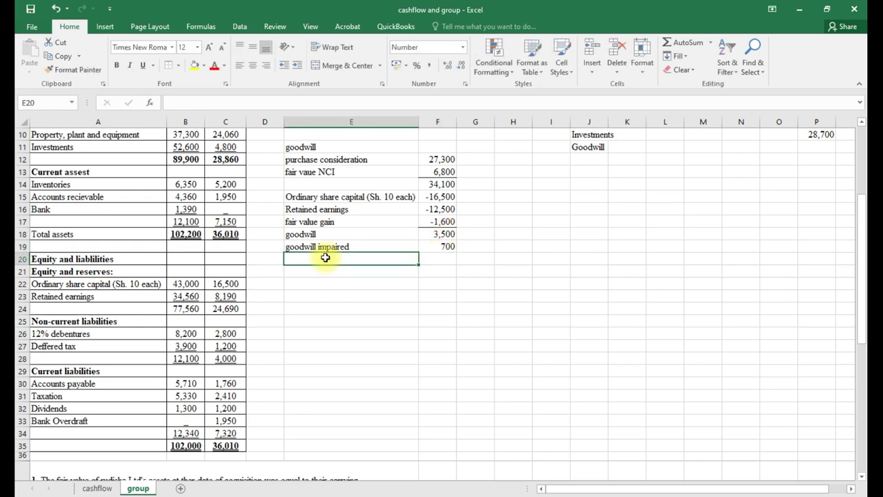
{"action": "type", "text": "goodwi"}
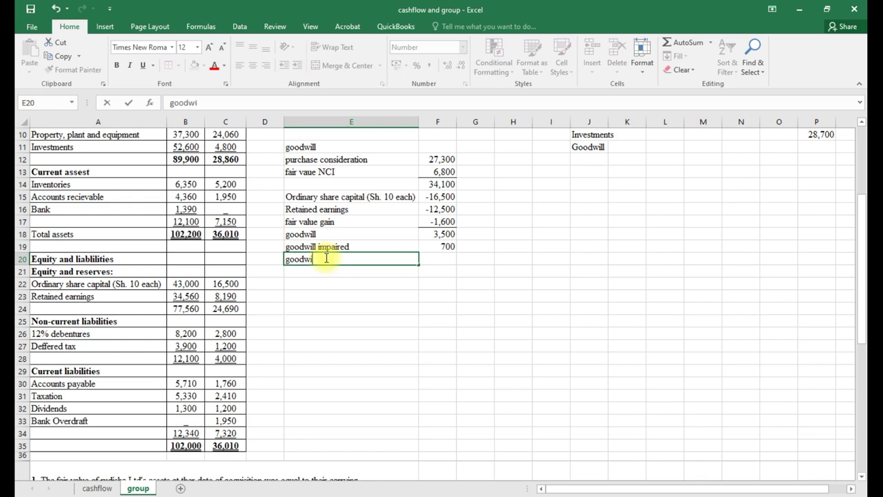
{"action": "type", "text": "ll unimpaired"}
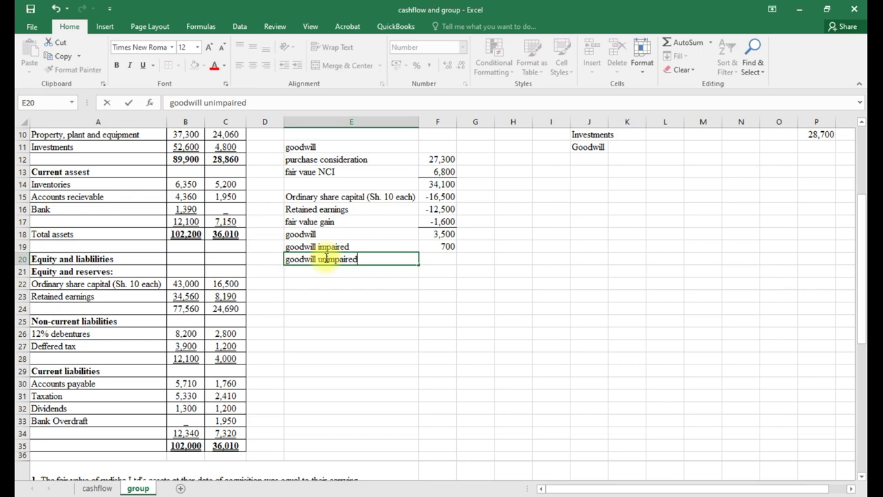
Turn the goodwill impairment in F19 into a deduction with the formula =-F18*0.2.
{"action": "left_click", "coordinate": [445, 260]}
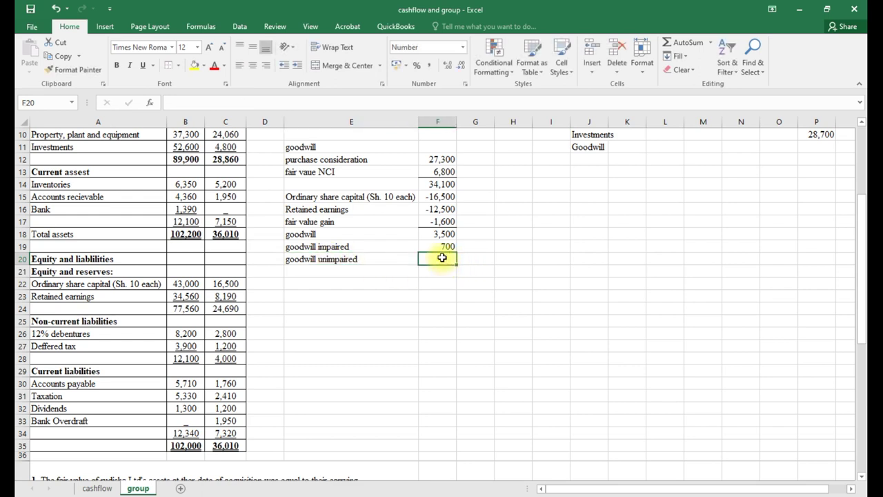
{"action": "left_click", "coordinate": [442, 248]}
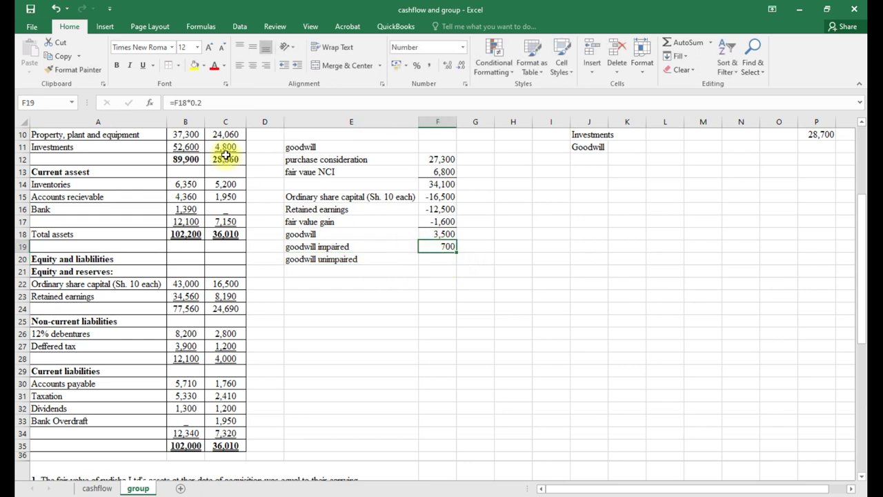
{"action": "left_click", "coordinate": [175, 102]}
{"action": "type", "text": "-"}
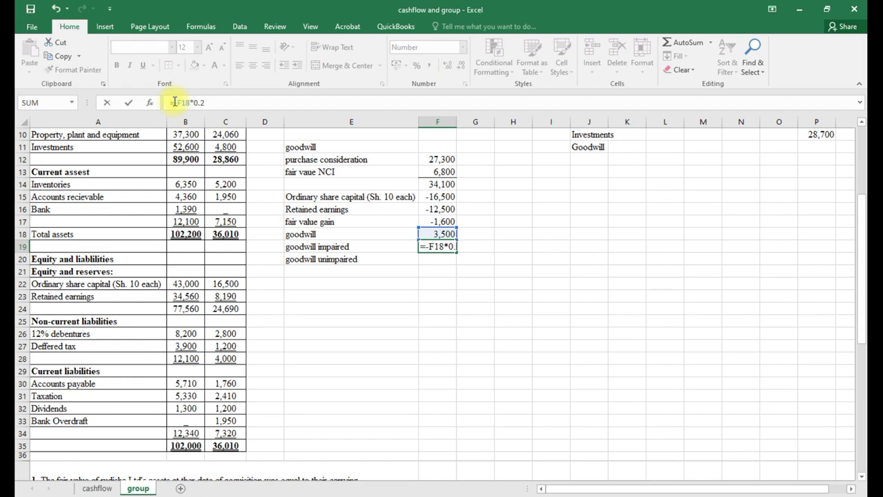
{"action": "key", "text": "Return"}
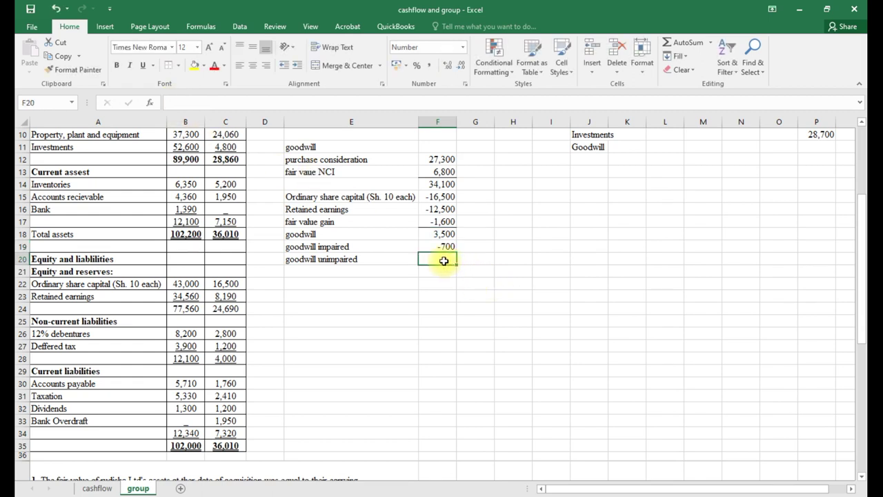
Calculate the unimpaired goodwill in F20 with =SUM(F18:F19), and format the result bold with a top and bottom border.
{"action": "key", "text": "alt+equal"}
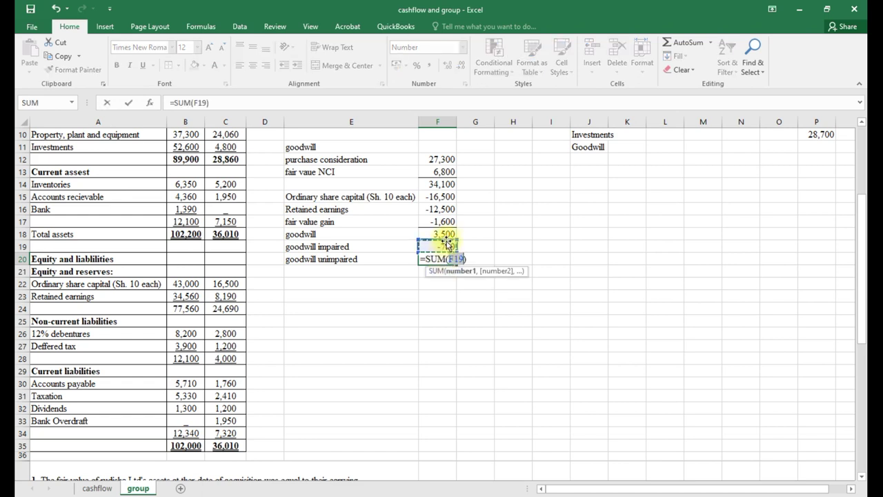
{"action": "left_click_drag", "start_coordinate": [456, 238], "coordinate": [454, 233]}
{"action": "key", "text": "Return"}
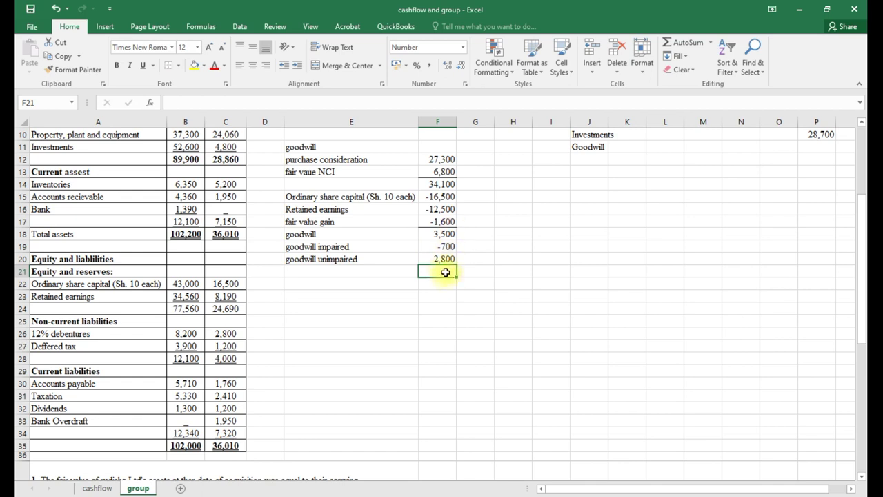
{"action": "left_click", "coordinate": [442, 260]}
{"action": "left_click", "coordinate": [178, 65]}
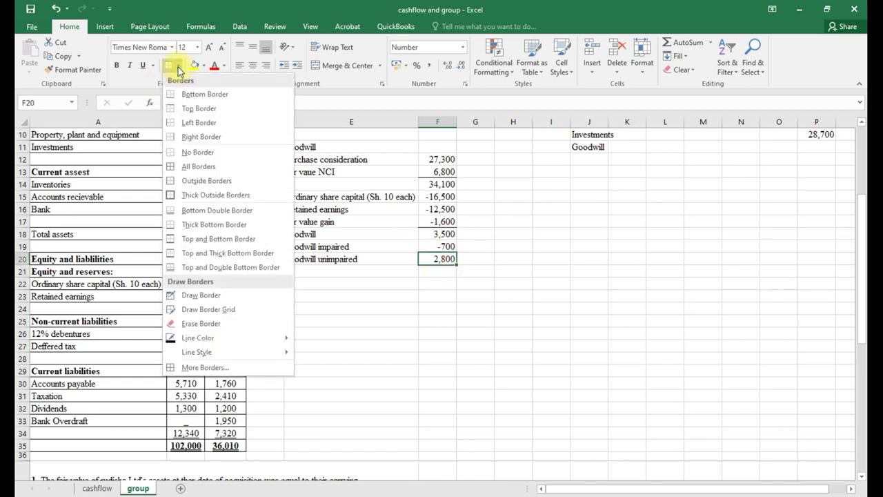
{"action": "left_click", "coordinate": [190, 240]}
{"action": "left_click", "coordinate": [438, 282]}
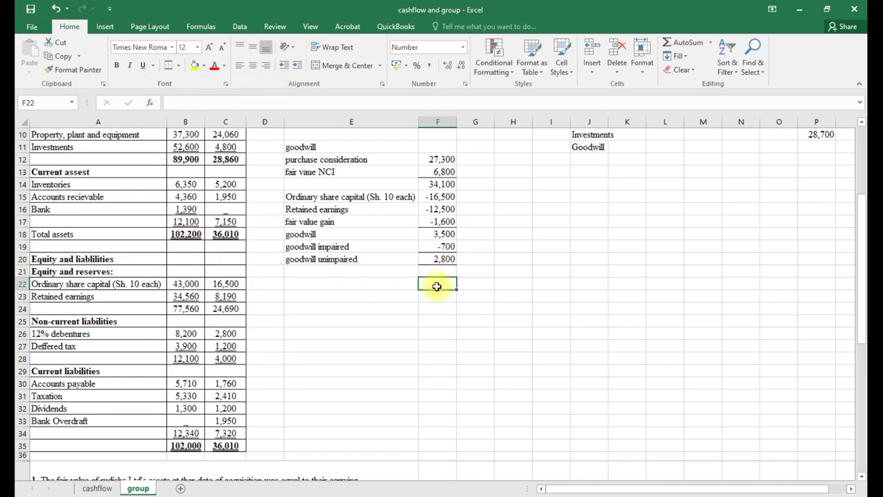
{"action": "left_click", "coordinate": [443, 260]}
{"action": "key", "text": "ctrl+b"}
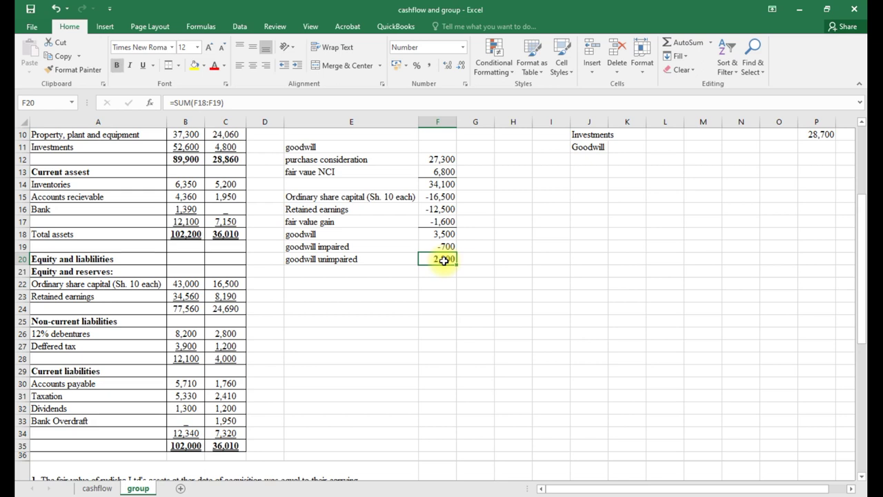
Apply the custom number format #,##0;[black](#,##0) to column F to display negative amounts in black parentheses.
{"action": "left_click", "coordinate": [432, 121]}
{"action": "right_click", "coordinate": [433, 147]}
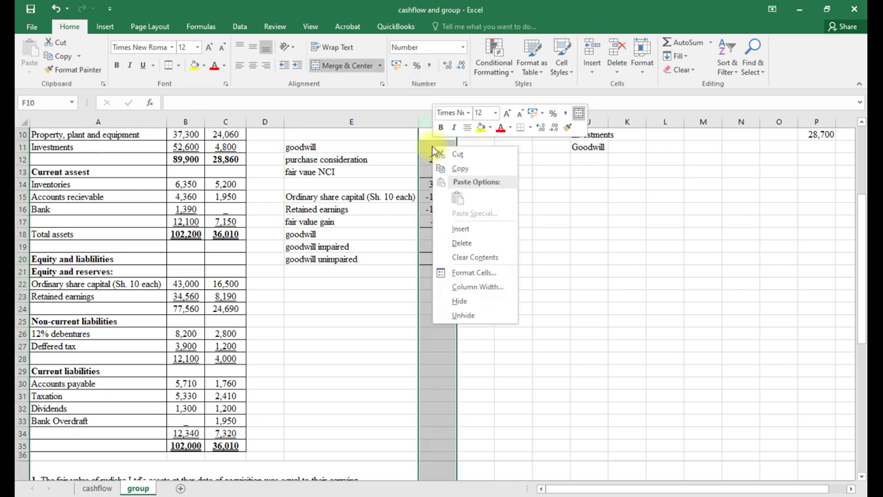
{"action": "left_click", "coordinate": [469, 273]}
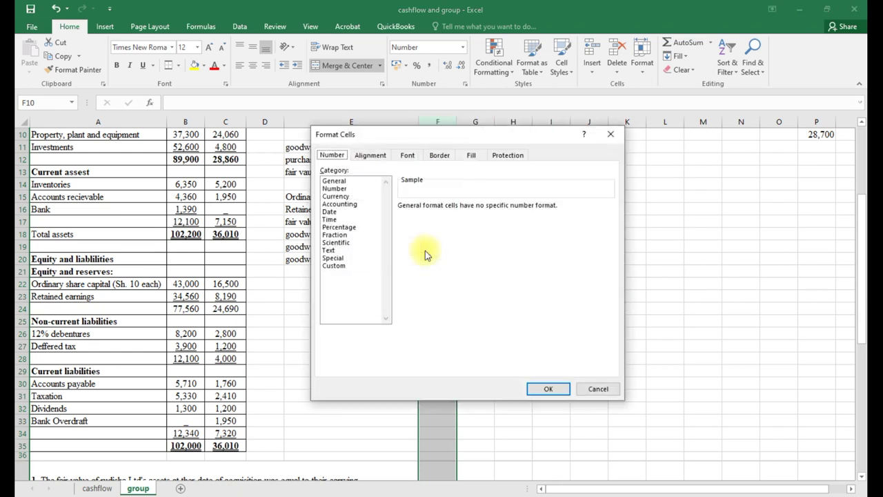
{"action": "left_click", "coordinate": [325, 265]}
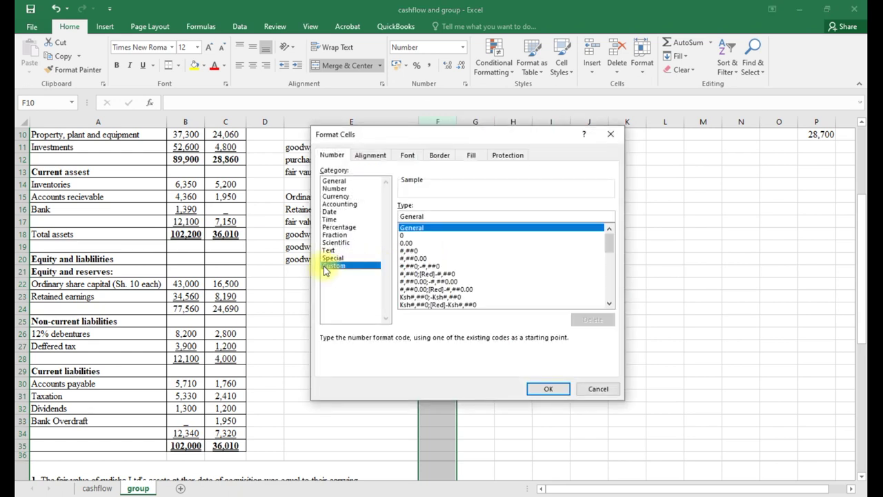
{"action": "left_click", "coordinate": [442, 275]}
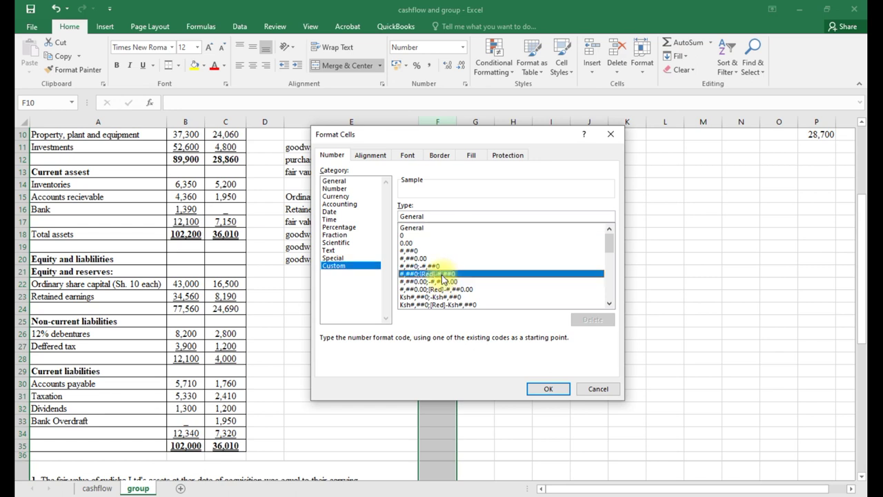
{"action": "left_click", "coordinate": [435, 216]}
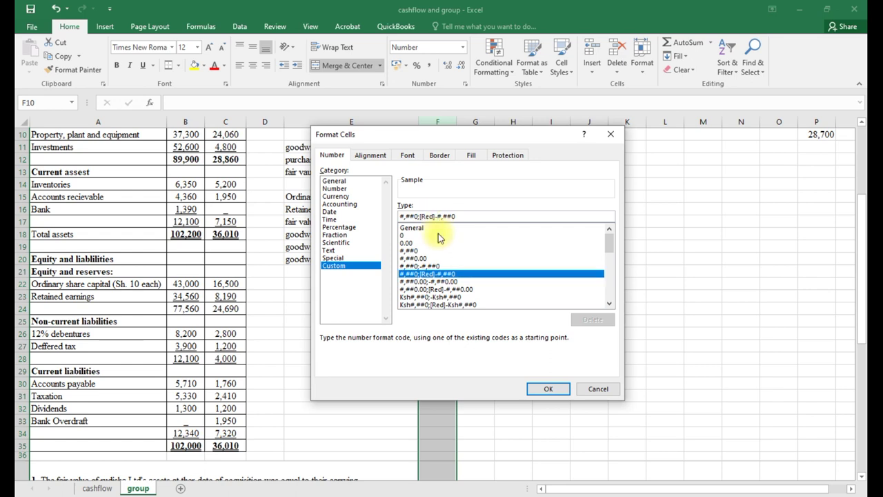
{"action": "key", "text": "Delete"}
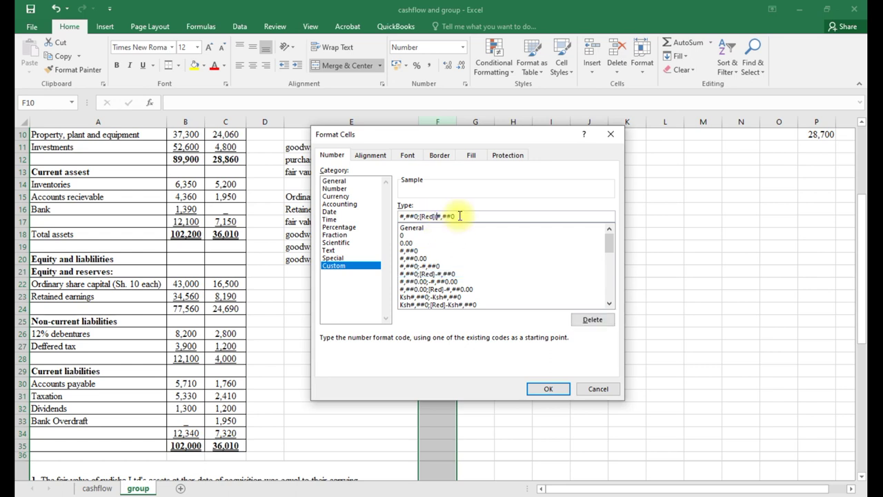
{"action": "type", "text": ")"}
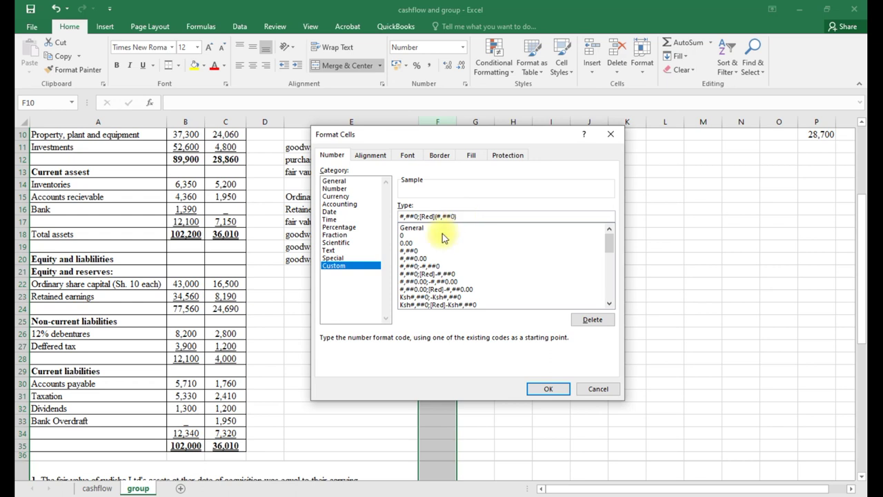
{"action": "key", "text": "BackSpace"}
{"action": "key", "text": "BackSpace"}
{"action": "key", "text": "BackSpace"}
{"action": "type", "text": "black"}
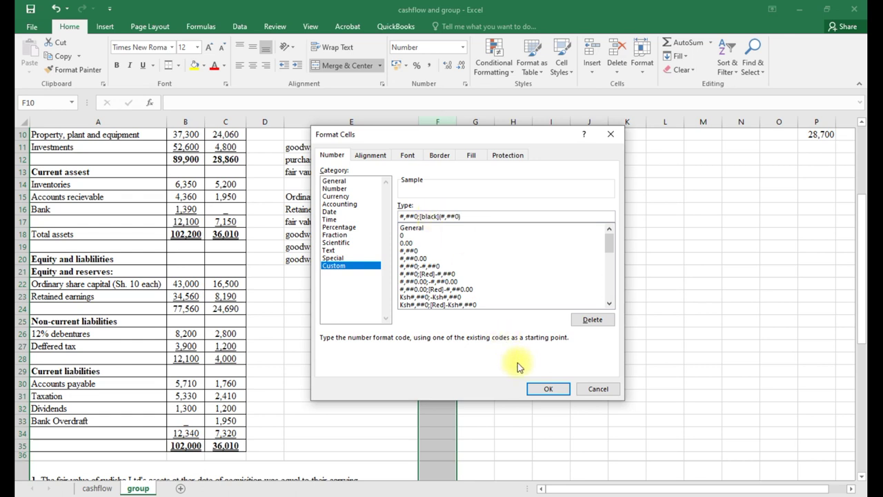
{"action": "left_click", "coordinate": [538, 388]}
{"action": "left_click", "coordinate": [521, 321]}
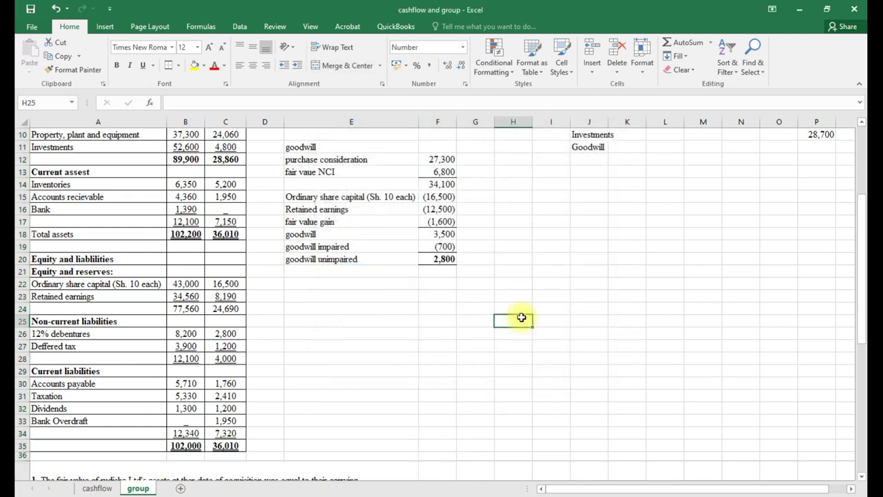
Enter the Goodwill amount in cell P11 of the consolidated statement by linking it to the unimpaired goodwill with =F20.
{"action": "scroll", "coordinate": [664, 335], "scroll_direction": "up", "scroll_amount": 2}
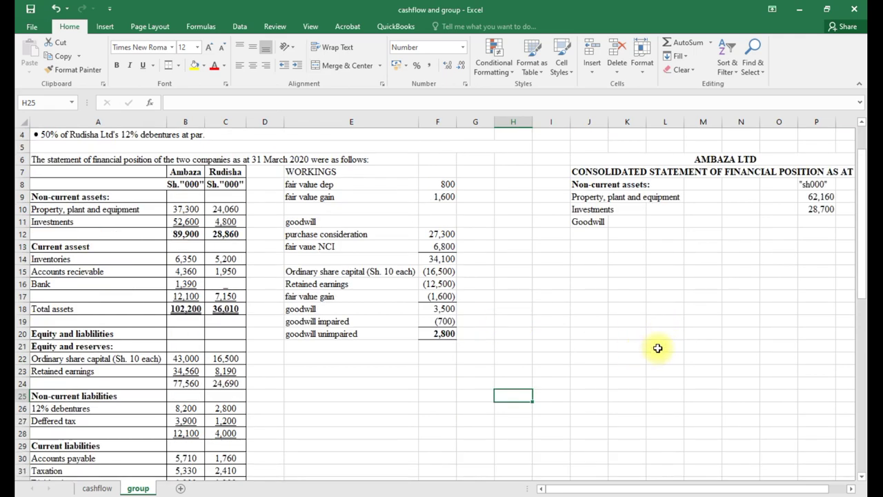
{"action": "left_click", "coordinate": [823, 222]}
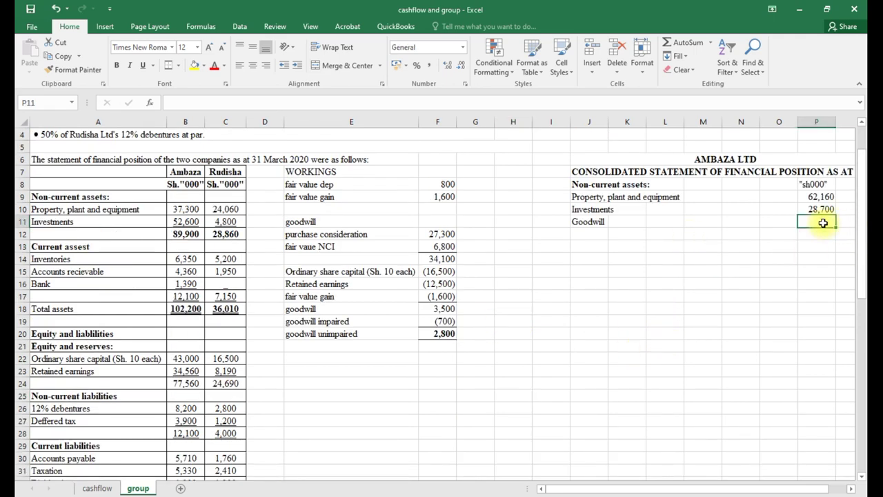
{"action": "type", "text": "="}
{"action": "left_click", "coordinate": [447, 335]}
{"action": "key", "text": "Return"}
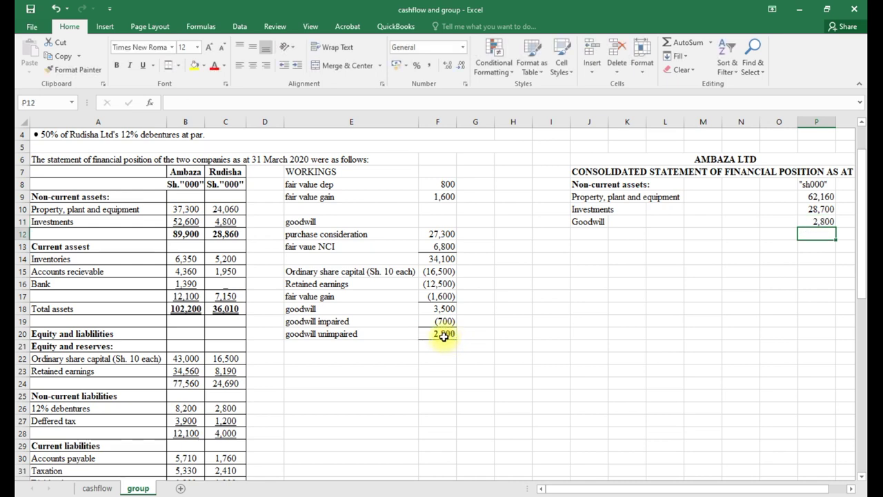
Total the non-current assets in P12 with =SUM(P9:P11), and give the total a border and bold type.
{"action": "key", "text": "alt+equal"}
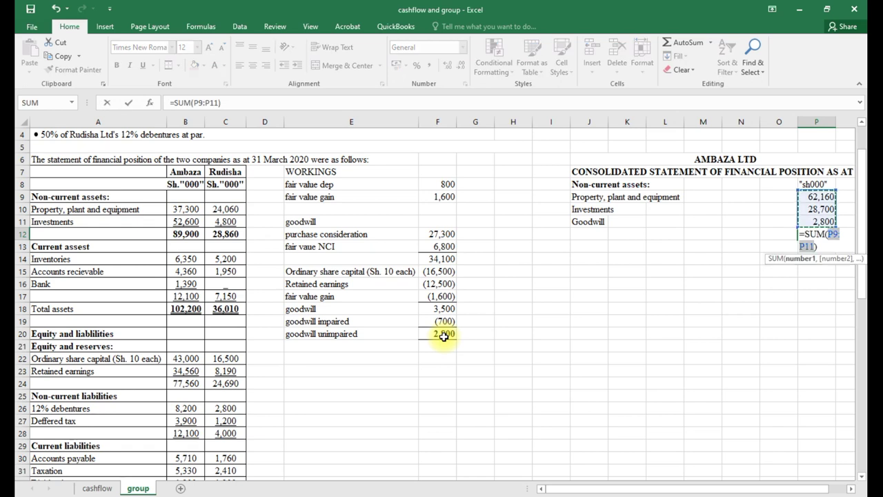
{"action": "key", "text": "Return"}
{"action": "left_click", "coordinate": [808, 232]}
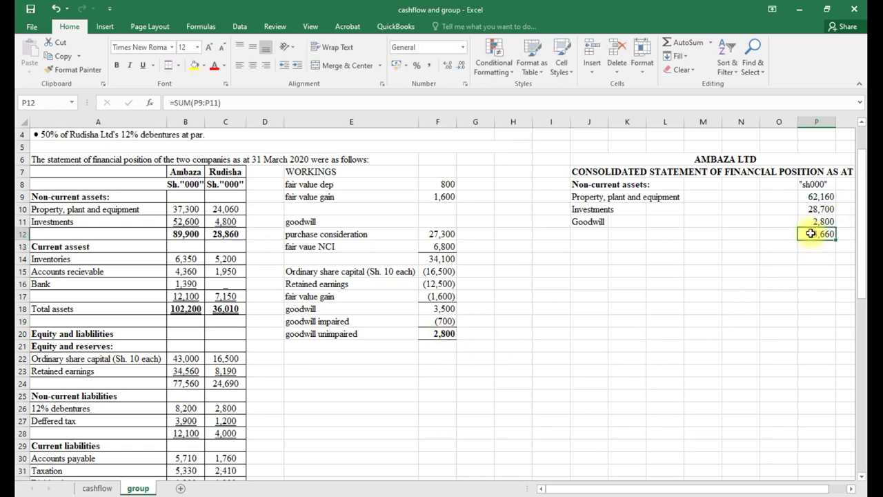
{"action": "left_click", "coordinate": [179, 66]}
{"action": "left_click", "coordinate": [185, 95]}
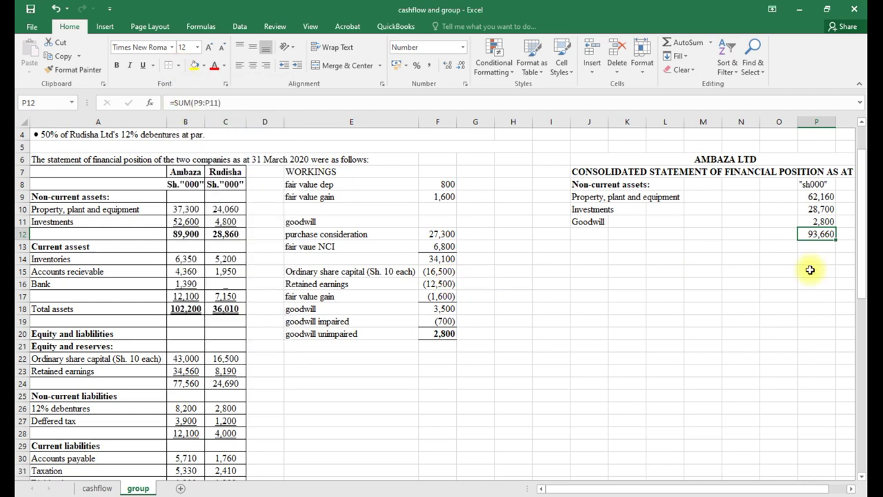
{"action": "key", "text": "ctrl+b"}
{"action": "left_click", "coordinate": [800, 491]}
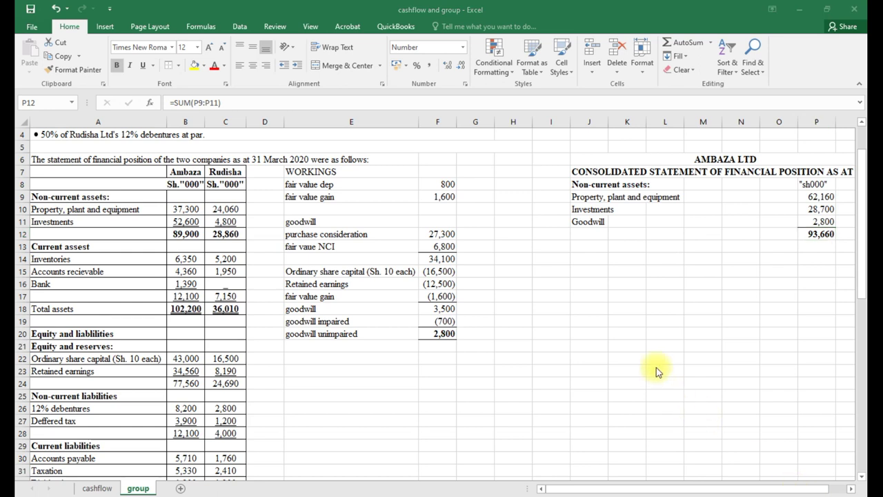
Link the current assets heading, inventories and accounts receivable labels into the consolidated statement with =A13 in J13, =A14 in J14 and =A15 in J15.
{"action": "left_click", "coordinate": [592, 245]}
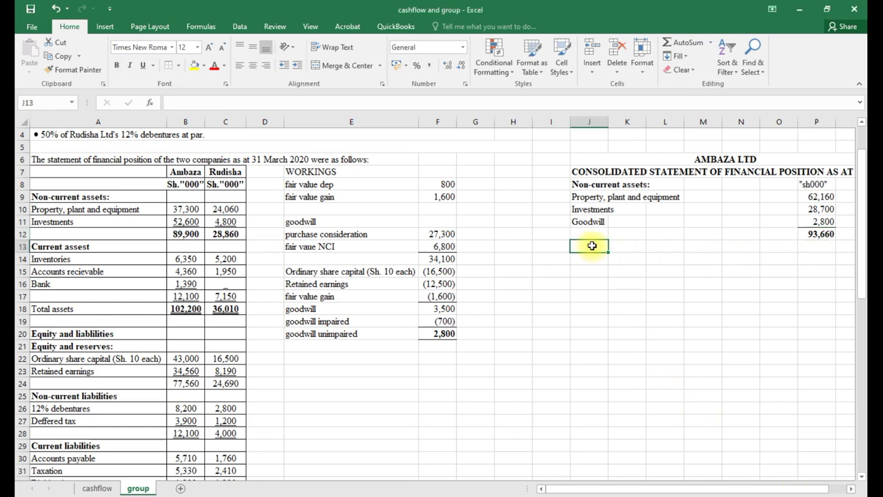
{"action": "type", "text": "="}
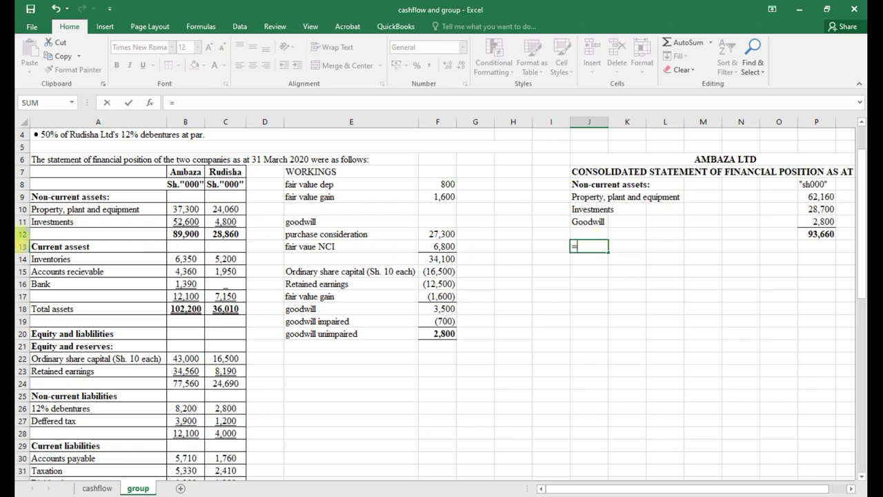
{"action": "left_click", "coordinate": [44, 250]}
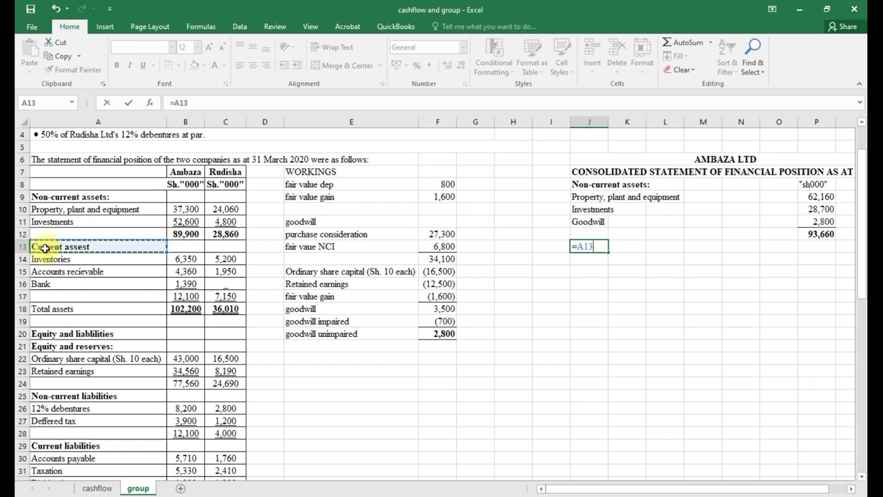
{"action": "key", "text": "Return"}
{"action": "type", "text": "="}
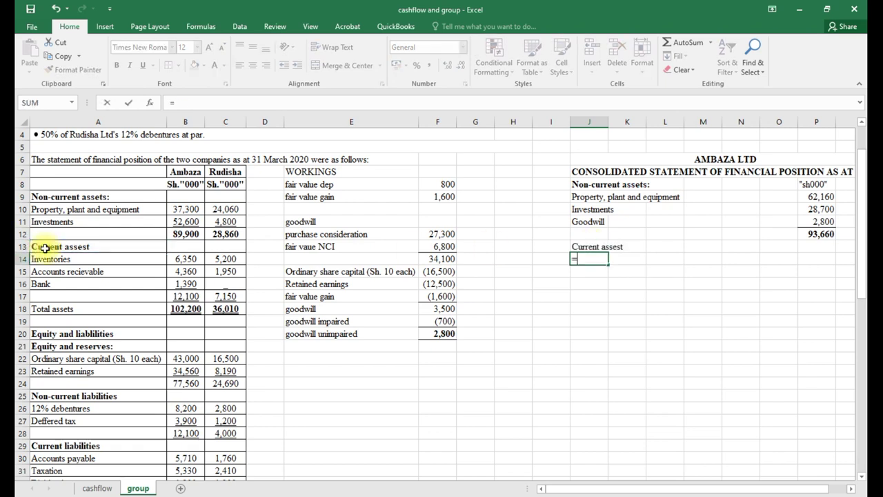
{"action": "left_click", "coordinate": [48, 259]}
{"action": "key", "text": "Return"}
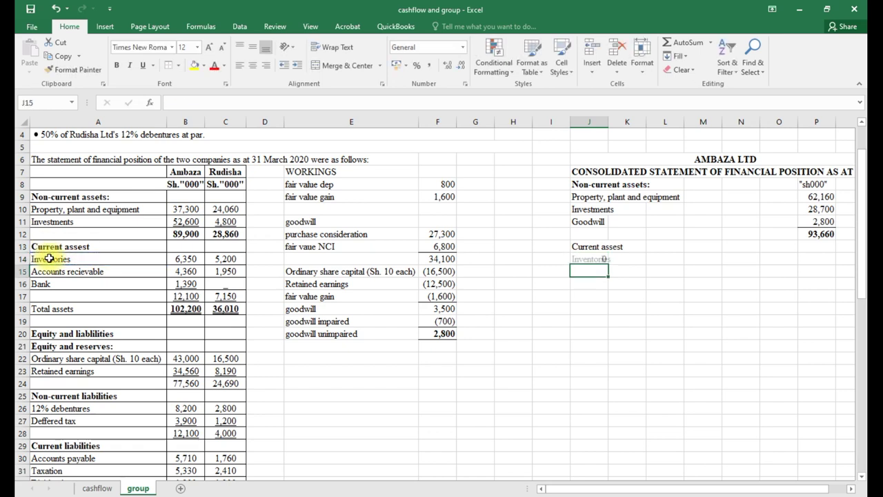
{"action": "type", "text": "="}
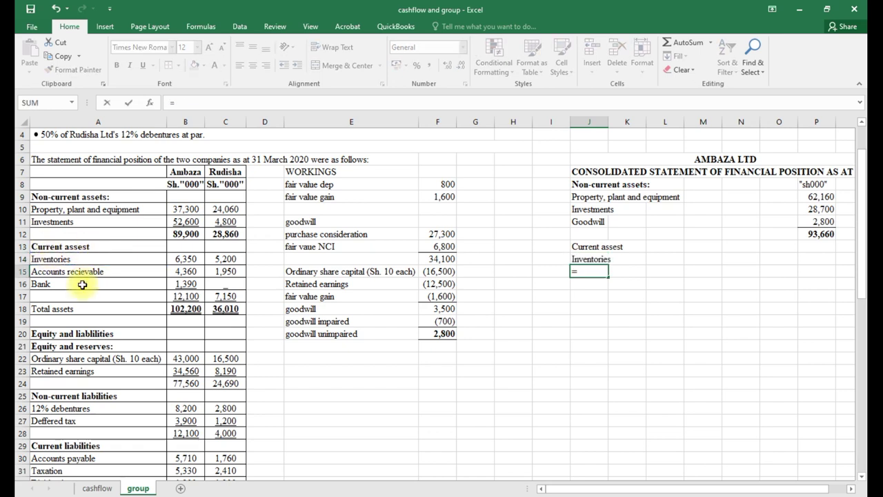
{"action": "left_click", "coordinate": [81, 272]}
{"action": "key", "text": "Return"}
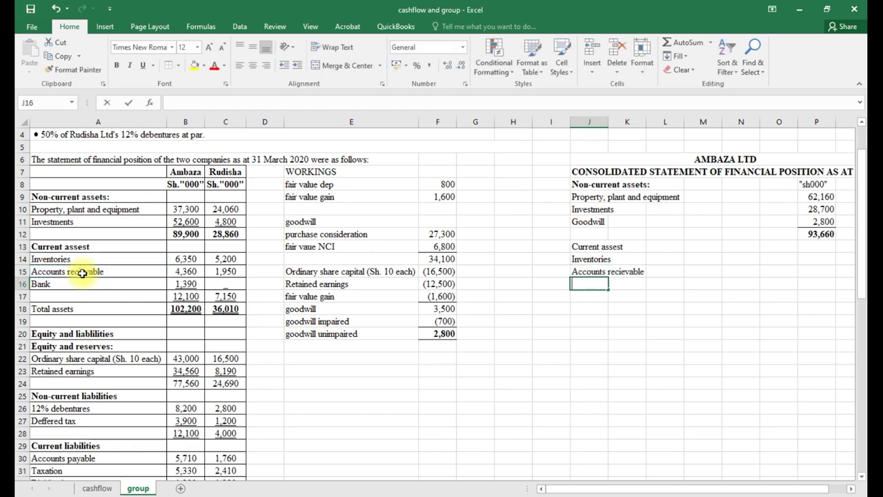
Link the Bank label into the consolidated statement with =A16 in J16.
{"action": "type", "text": "="}
{"action": "left_click", "coordinate": [59, 283]}
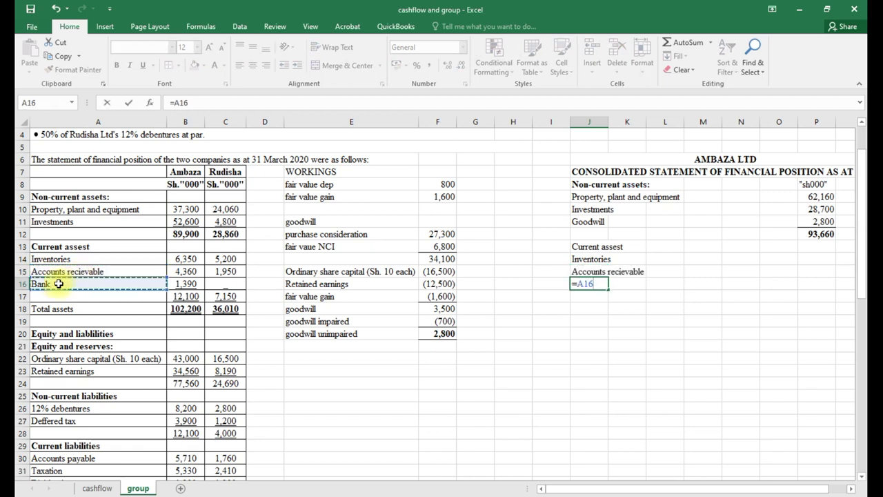
{"action": "key", "text": "Return"}
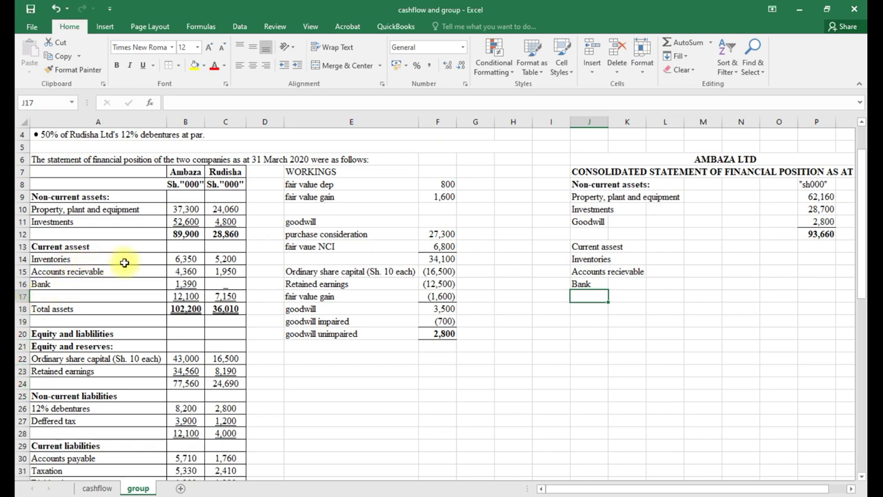
Add the working label upcs in E22, below the goodwill calculation.
{"action": "left_click", "coordinate": [304, 359]}
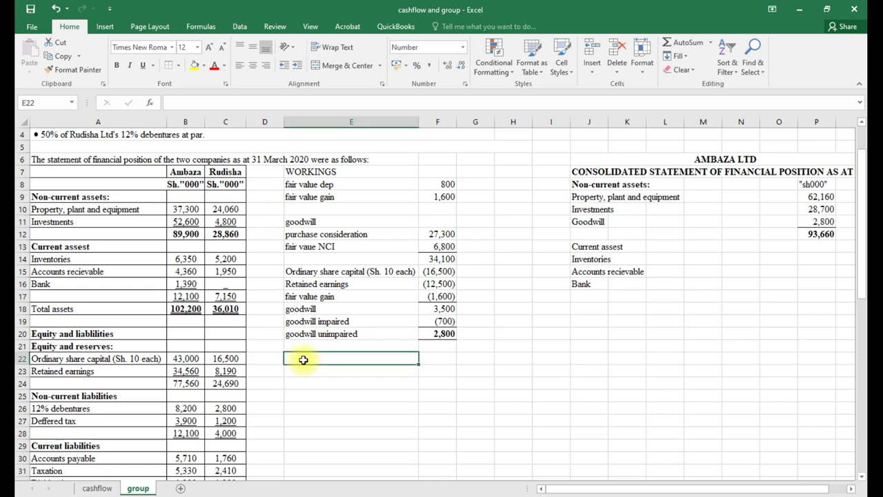
{"action": "type", "text": "upc"}
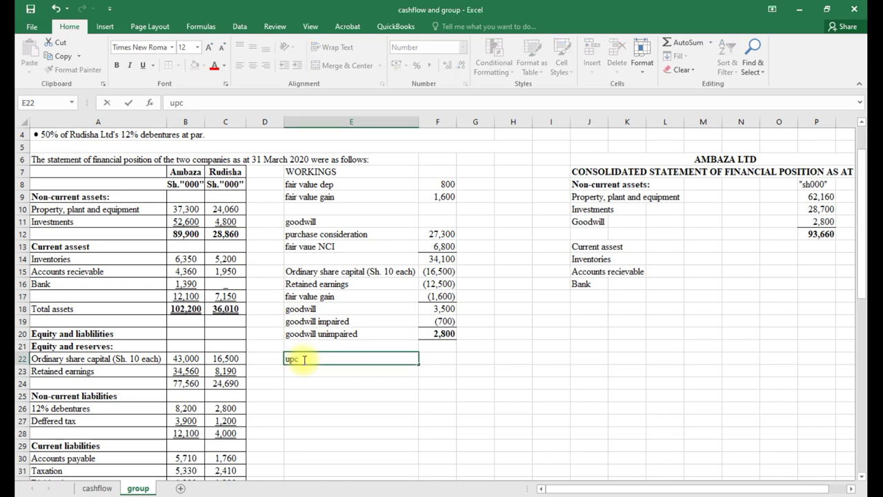
{"action": "type", "text": "s"}
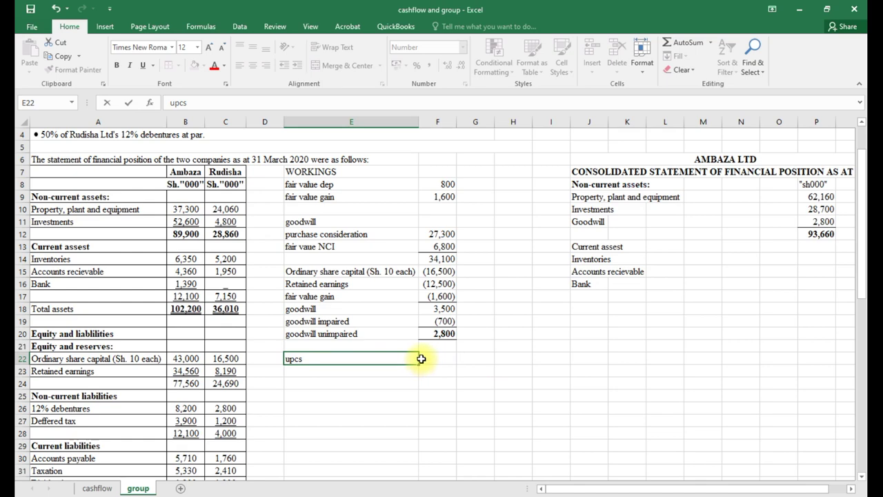
Try calculating the upcs amount in F22 from the 700 intercompany sale in note 2 with =700*16.6667%.
{"action": "left_click", "coordinate": [423, 359]}
{"action": "scroll", "coordinate": [434, 459], "scroll_direction": "down", "scroll_amount": 5}
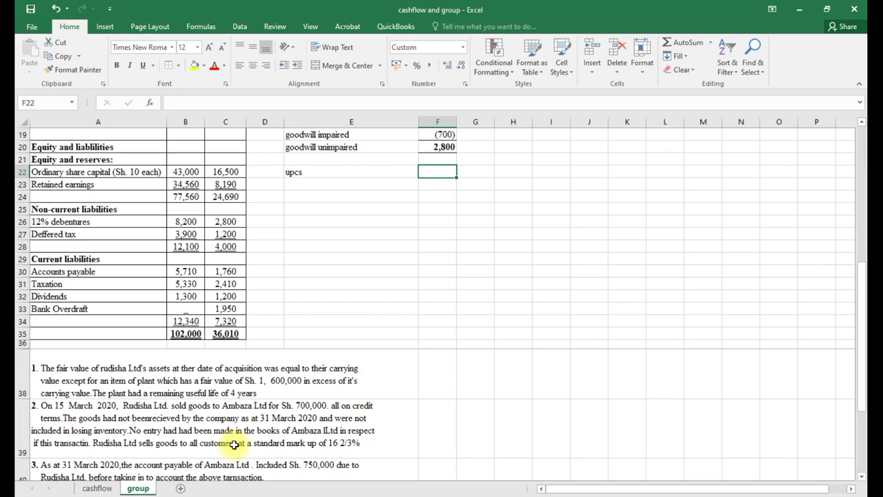
{"action": "scroll", "coordinate": [235, 445], "scroll_direction": "up", "scroll_amount": 5}
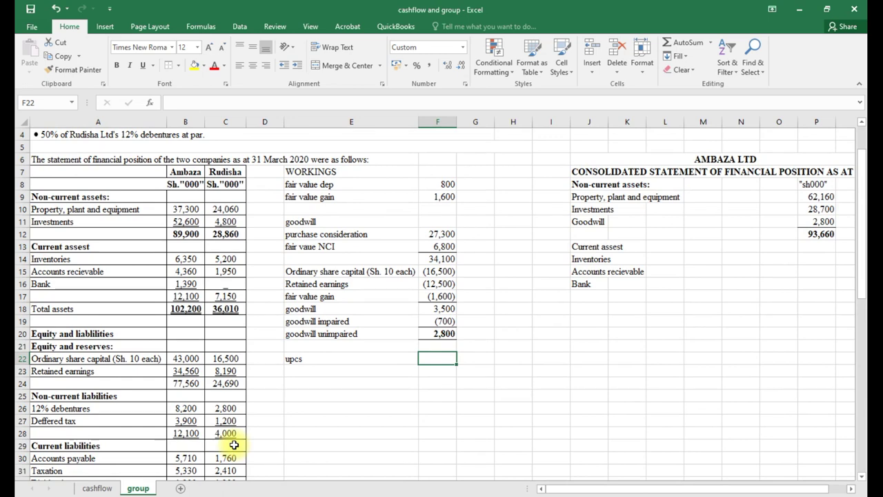
{"action": "scroll", "coordinate": [234, 444], "scroll_direction": "down", "scroll_amount": 4}
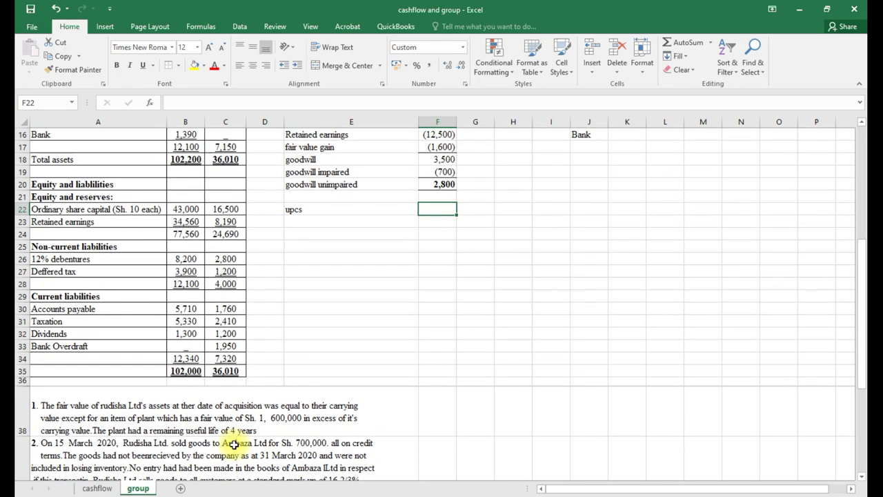
{"action": "type", "text": "=700*"}
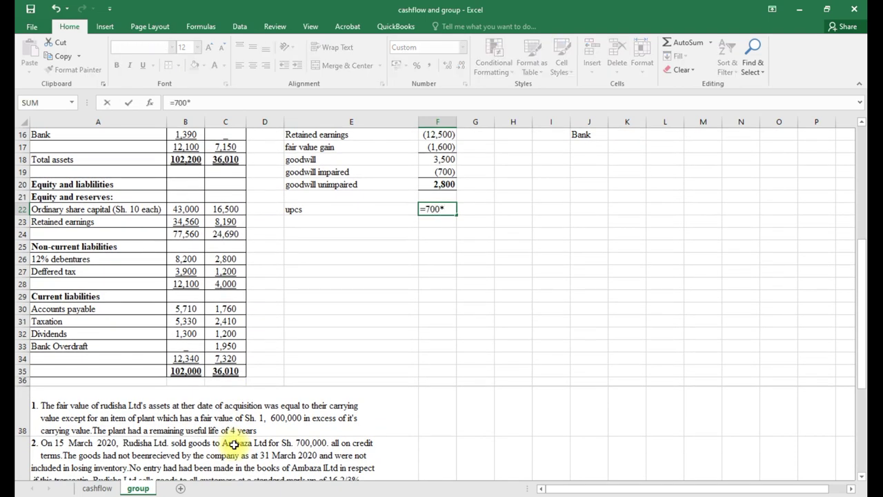
{"action": "scroll", "coordinate": [235, 444], "scroll_direction": "down", "scroll_amount": 1}
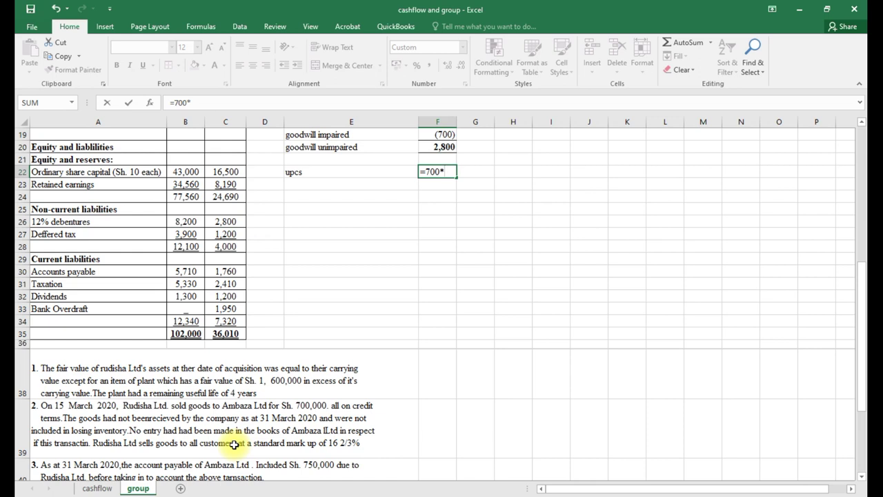
{"action": "type", "text": "16.6667%"}
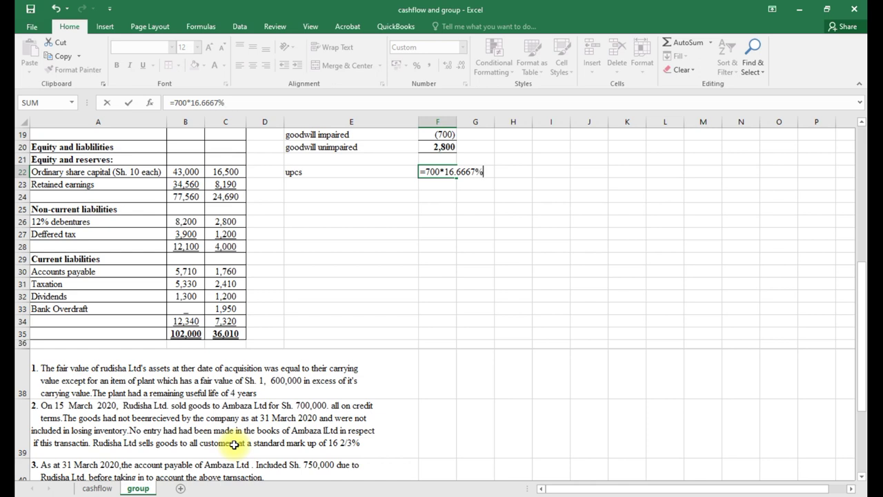
{"action": "key", "text": "Return"}
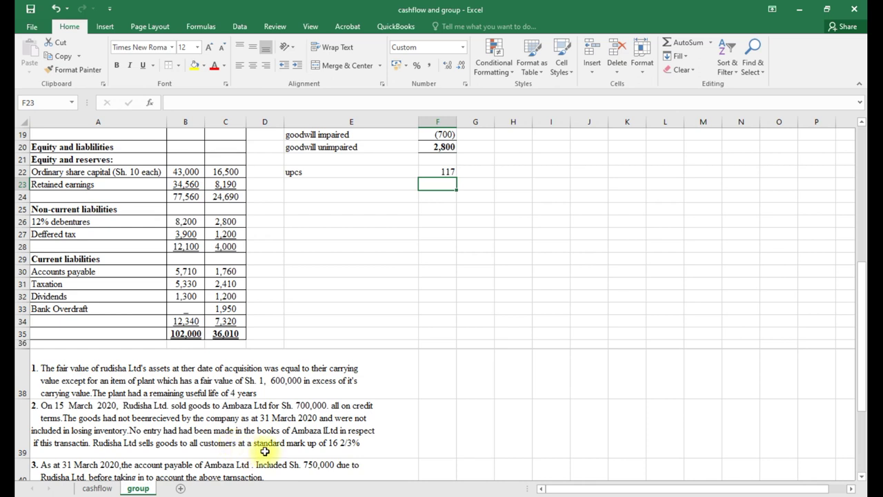
Replace the upcs calculation in F22 with the mark-up as a fraction of selling price, =700*16.6667/116.667.
{"action": "left_click", "coordinate": [438, 174]}
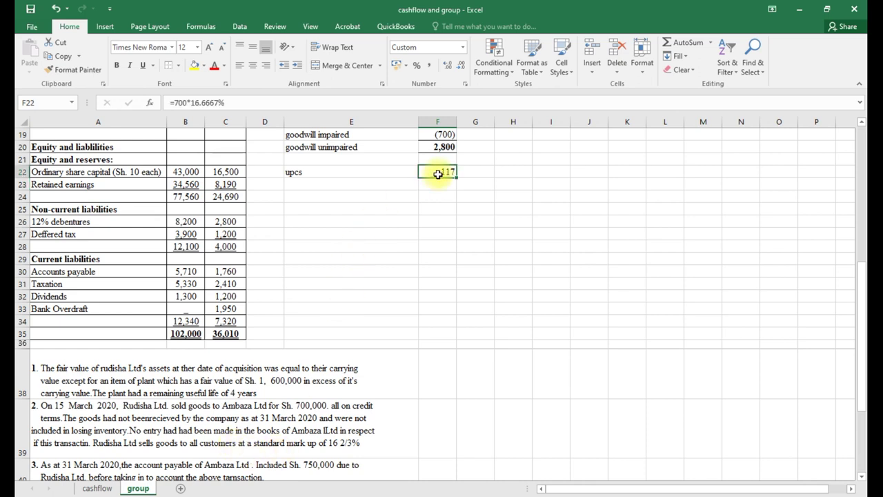
{"action": "key", "text": "BackSpace"}
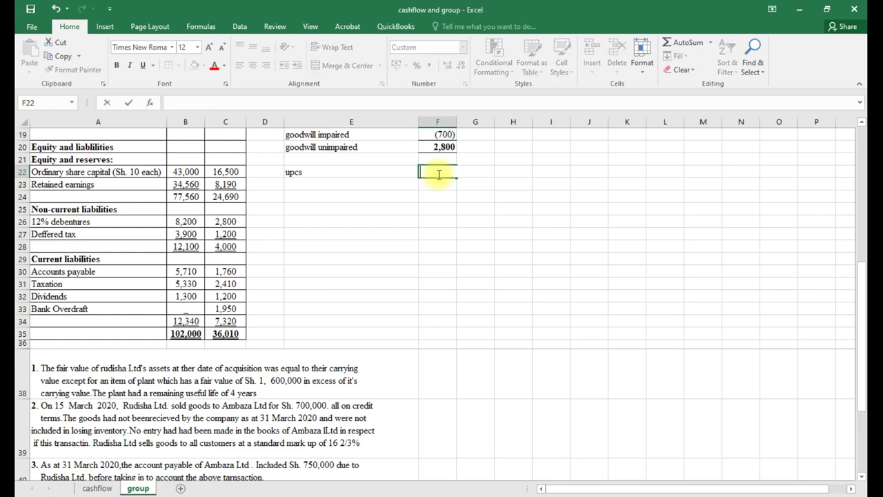
{"action": "type", "text": "700*16.66"}
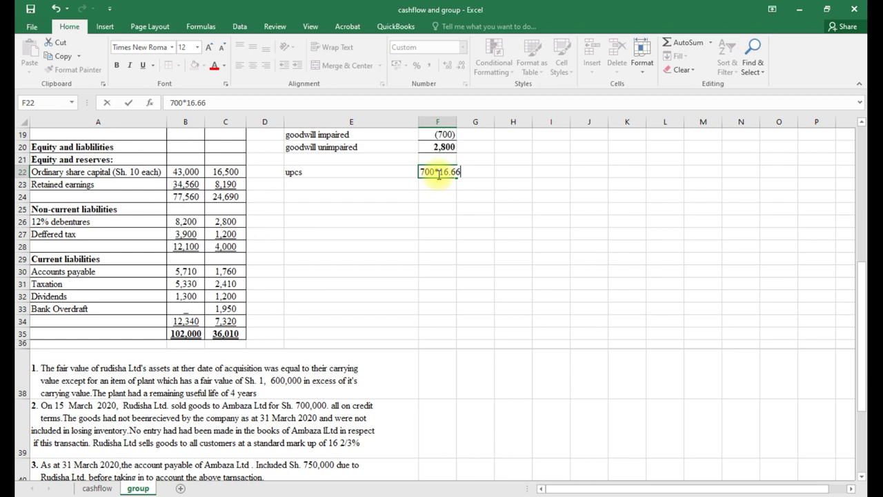
{"action": "type", "text": "67/116.667"}
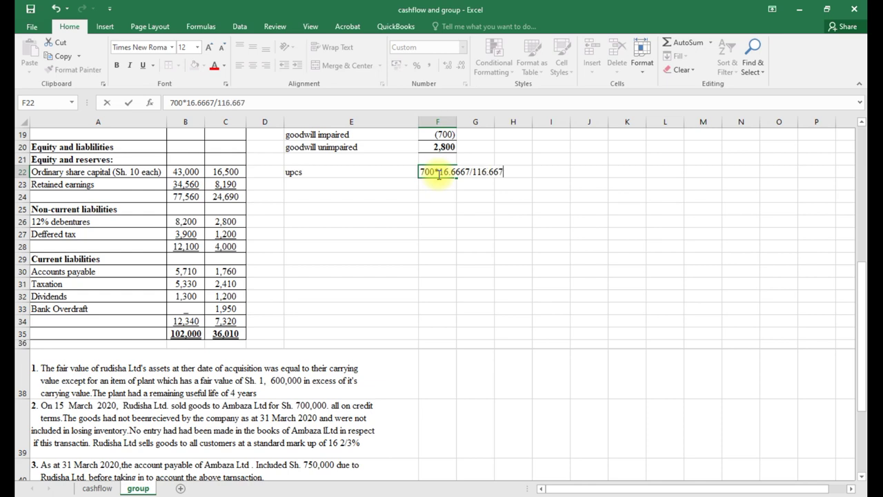
{"action": "key", "text": "Return"}
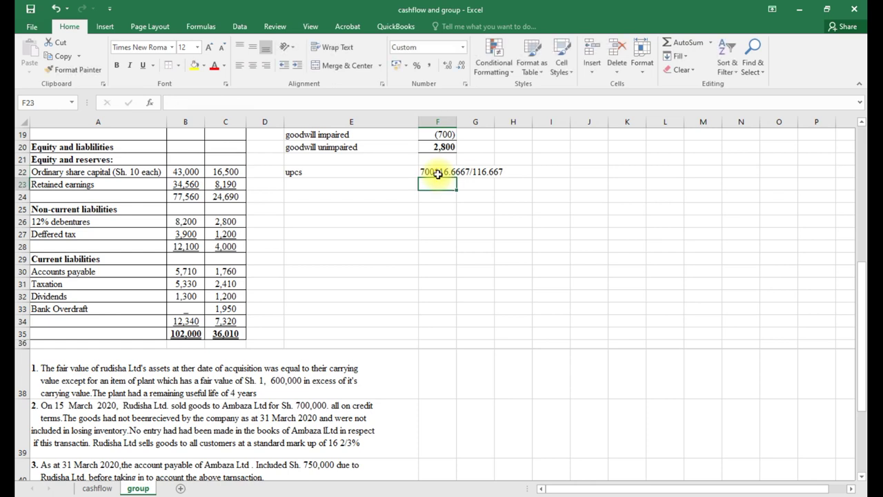
{"action": "left_click", "coordinate": [437, 173]}
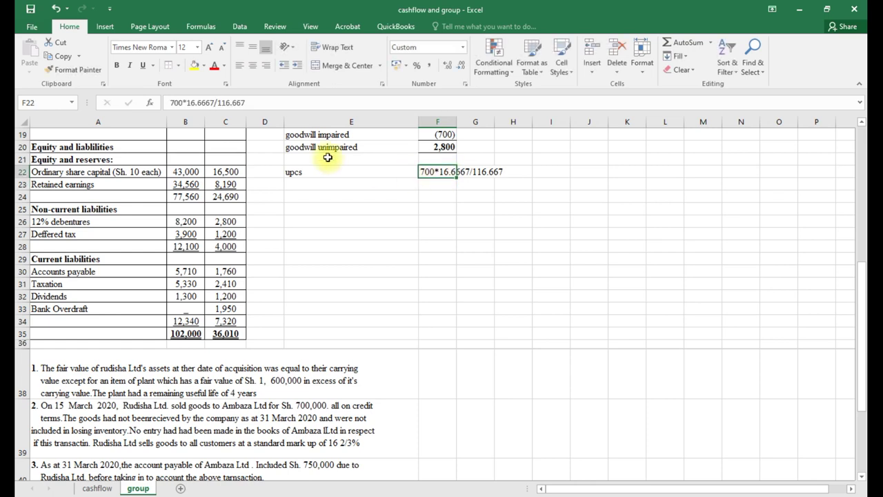
{"action": "left_click", "coordinate": [171, 103]}
{"action": "type", "text": "="}
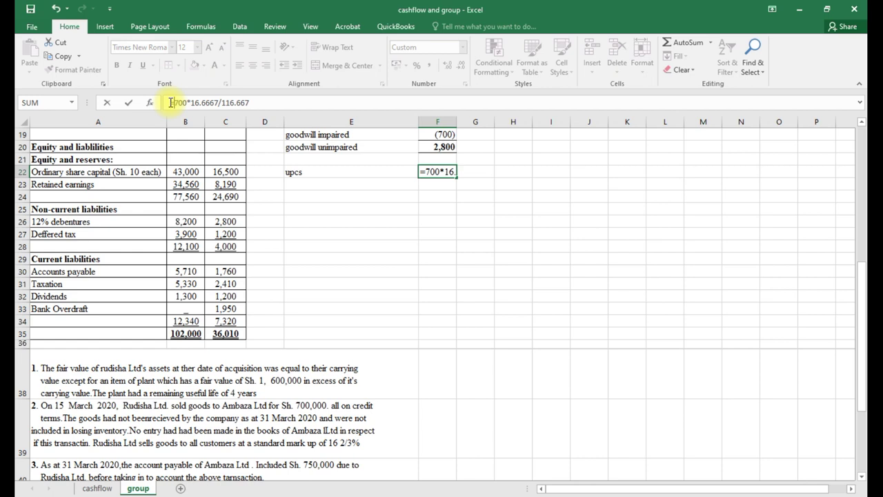
{"action": "key", "text": "Return"}
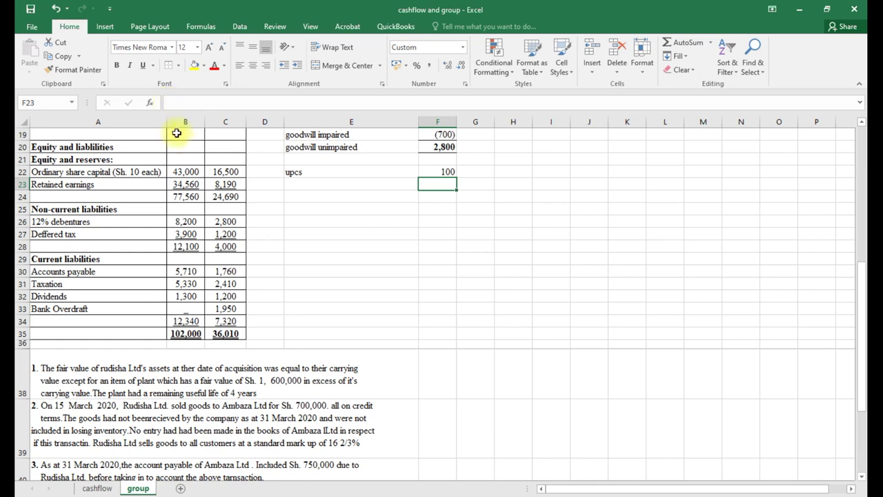
Calculate consolidated inventories in O14 with =B14+C14+700-F22, adding the goods in transit and deducting the upcs.
{"action": "scroll", "coordinate": [361, 232], "scroll_direction": "up", "scroll_amount": 2}
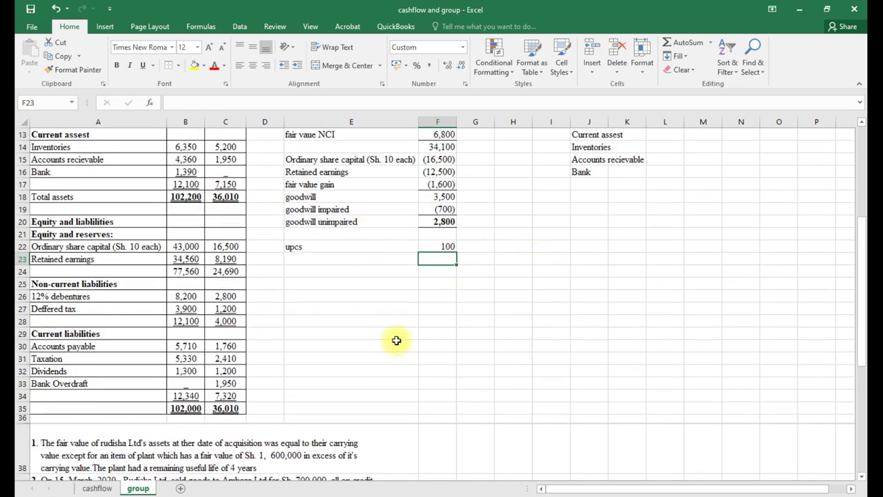
{"action": "scroll", "coordinate": [414, 310], "scroll_direction": "up", "scroll_amount": 2}
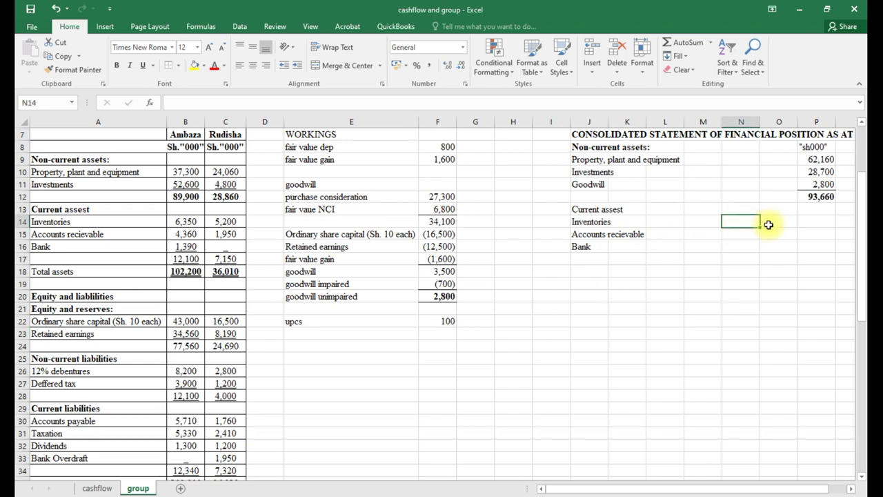
{"action": "left_click", "coordinate": [768, 222]}
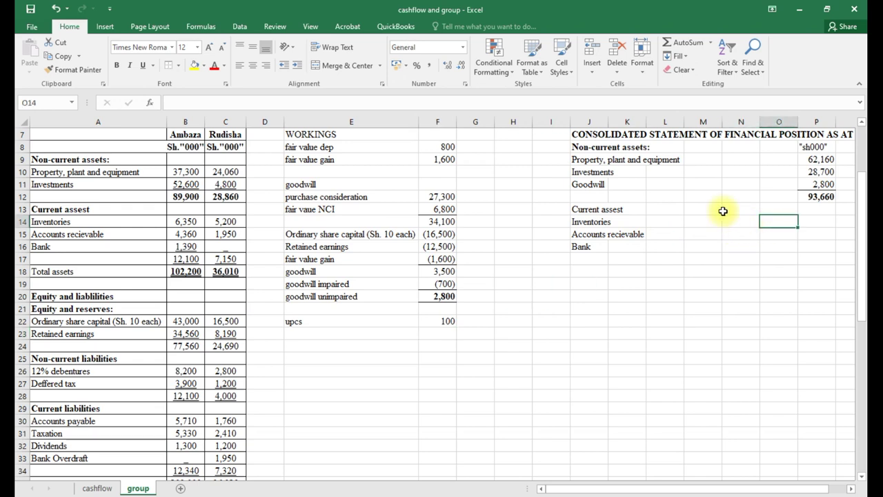
{"action": "type", "text": "="}
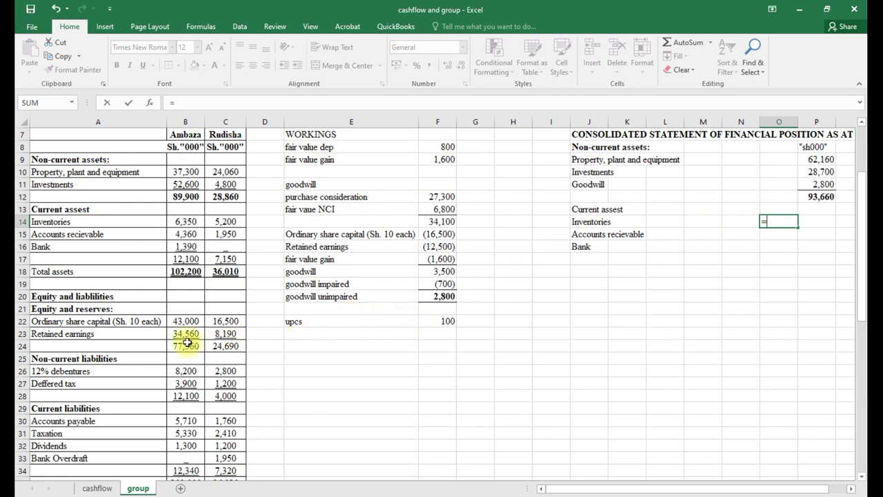
{"action": "left_click", "coordinate": [186, 222]}
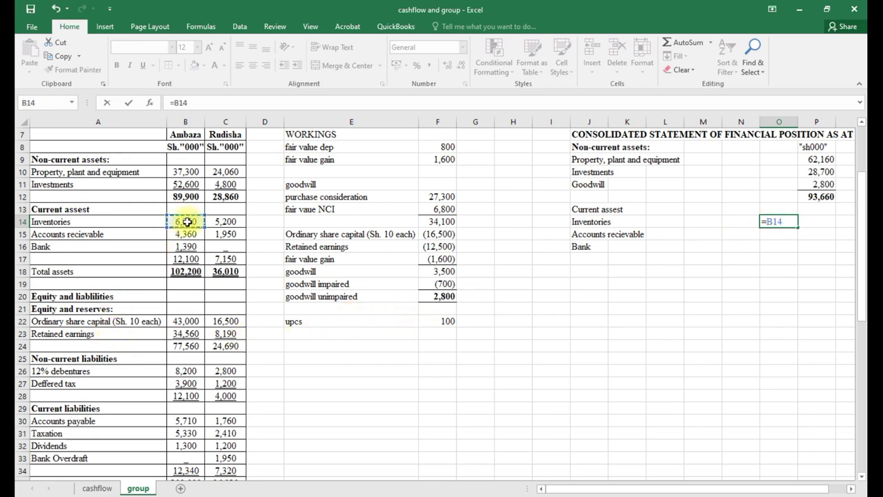
{"action": "type", "text": "+"}
{"action": "left_click", "coordinate": [230, 222]}
{"action": "type", "text": "+700"}
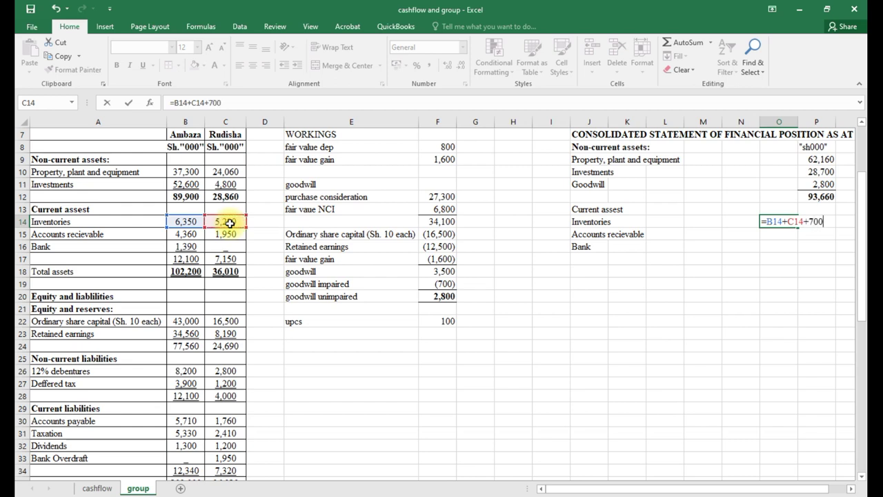
{"action": "type", "text": "-"}
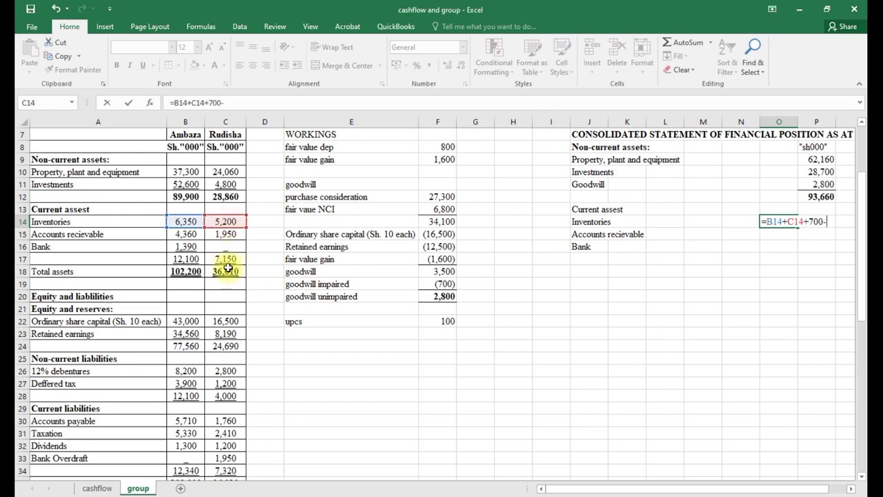
{"action": "left_click", "coordinate": [441, 320]}
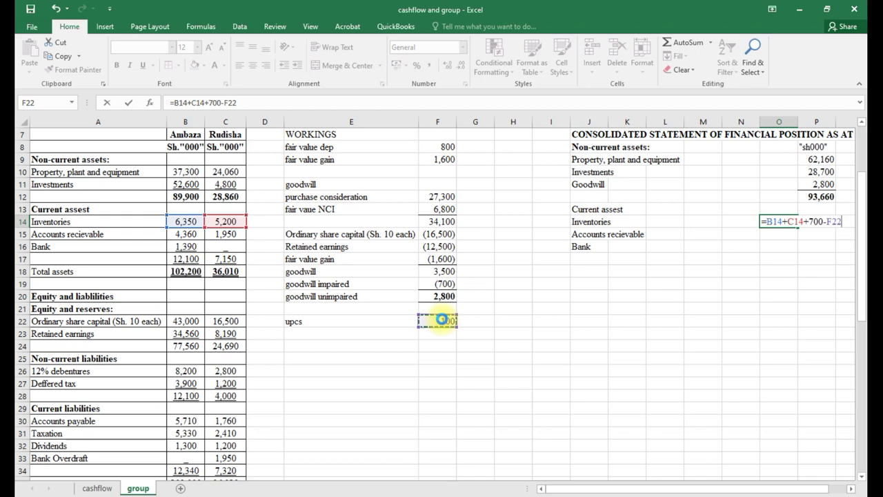
{"action": "key", "text": "Return"}
Calculate consolidated accounts receivable in O15 with =B15+C15-750-700, deducting the intercompany balance from note 3 and the sale from note 2.
{"action": "type", "text": "="}
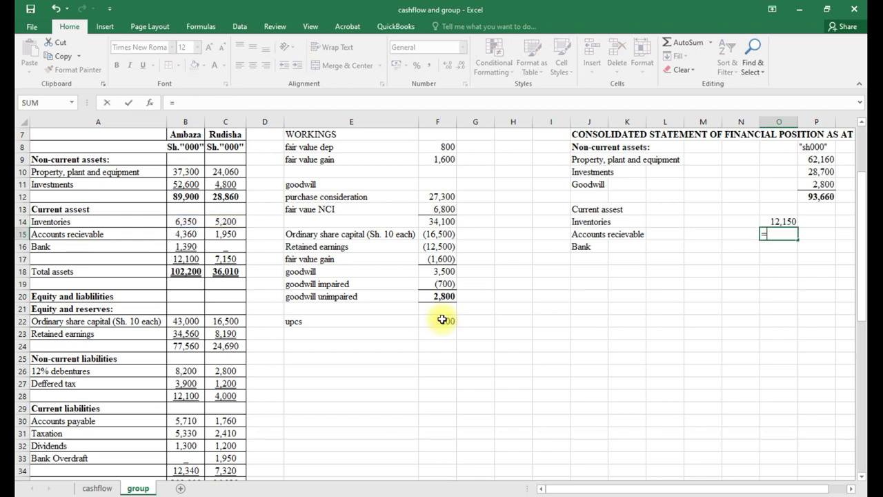
{"action": "left_click", "coordinate": [186, 235]}
{"action": "type", "text": "+"}
{"action": "left_click", "coordinate": [229, 236]}
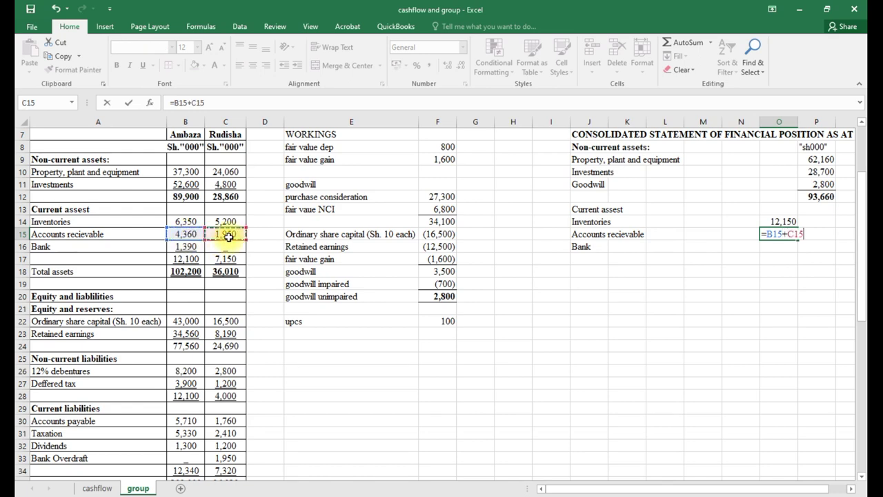
{"action": "scroll", "coordinate": [397, 393], "scroll_direction": "down", "scroll_amount": 7}
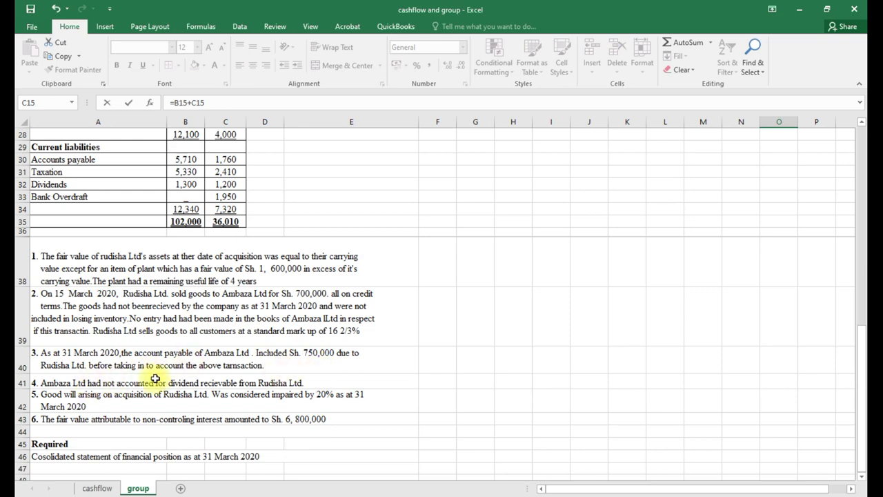
{"action": "scroll", "coordinate": [306, 375], "scroll_direction": "up", "scroll_amount": 5}
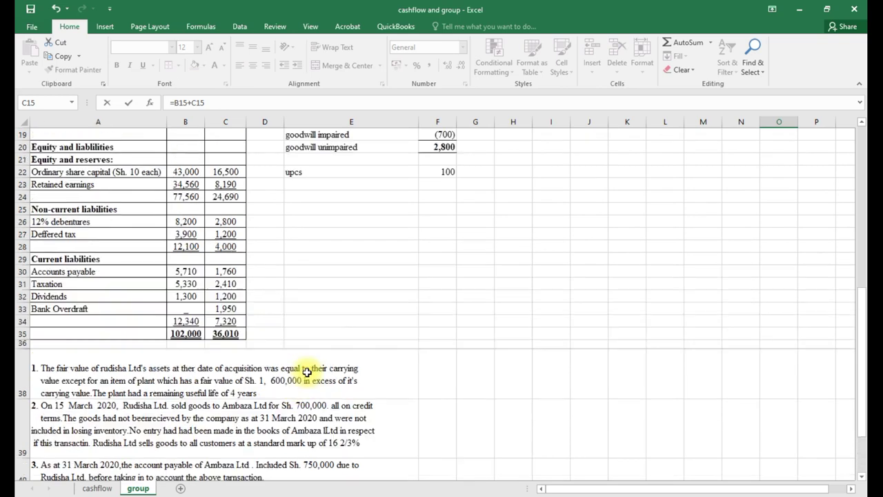
{"action": "scroll", "coordinate": [307, 372], "scroll_direction": "up", "scroll_amount": 2}
{"action": "scroll", "coordinate": [307, 373], "scroll_direction": "up", "scroll_amount": 1}
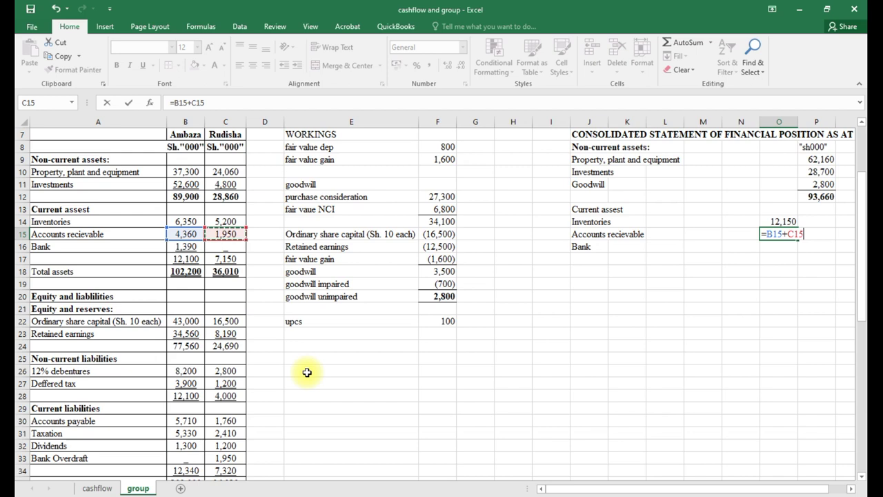
{"action": "type", "text": "750"}
{"action": "left_click", "coordinate": [803, 490]}
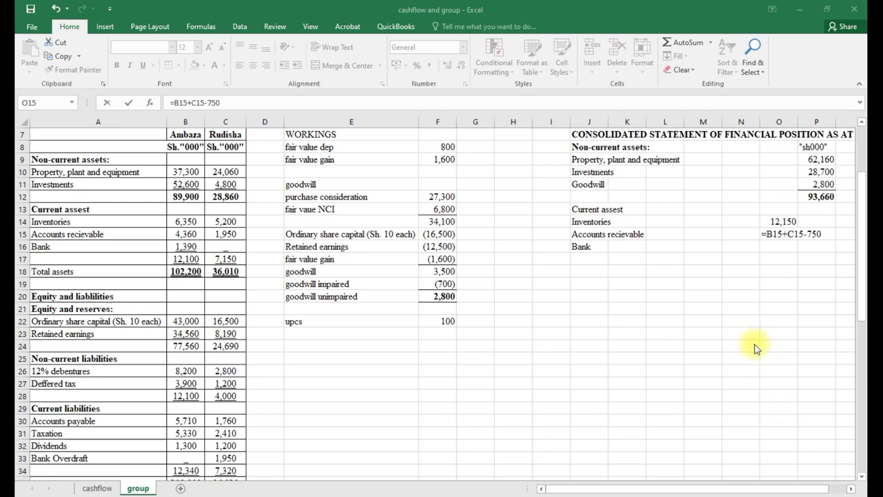
{"action": "left_click", "coordinate": [237, 103]}
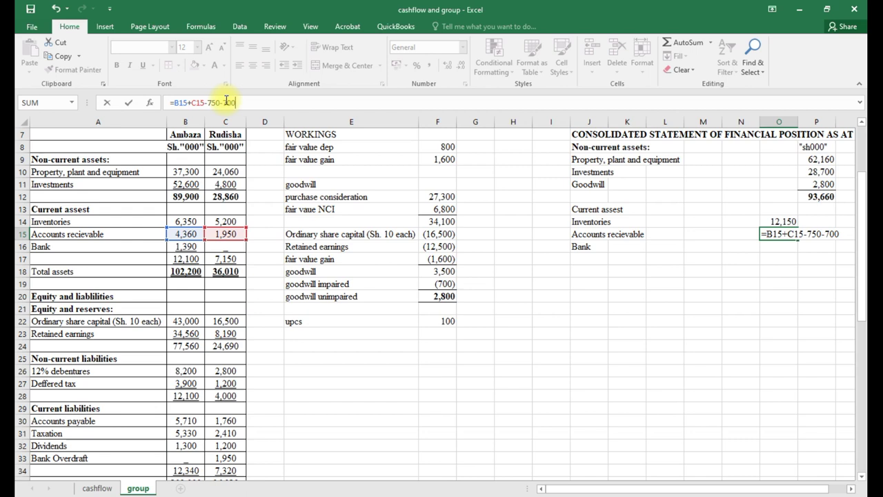
{"action": "key", "text": "Return"}
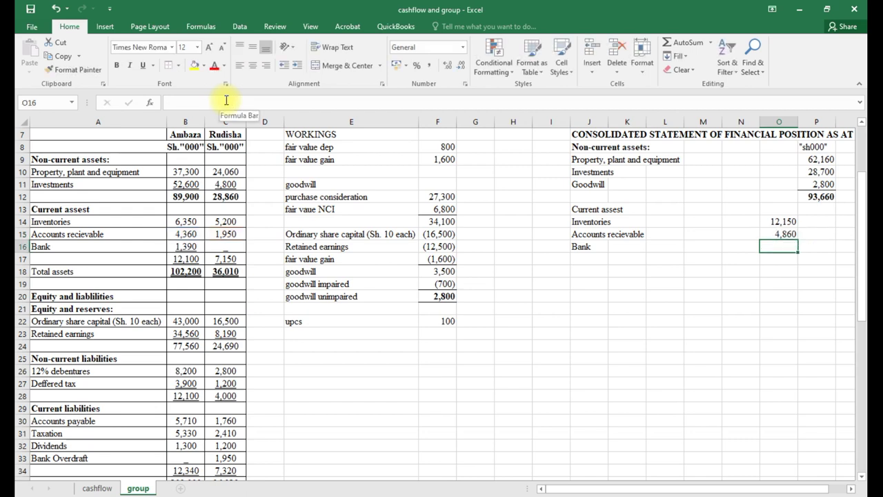
Bring Ambaza's bank balance into the consolidated statement by linking O16 to B16.
{"action": "type", "text": "="}
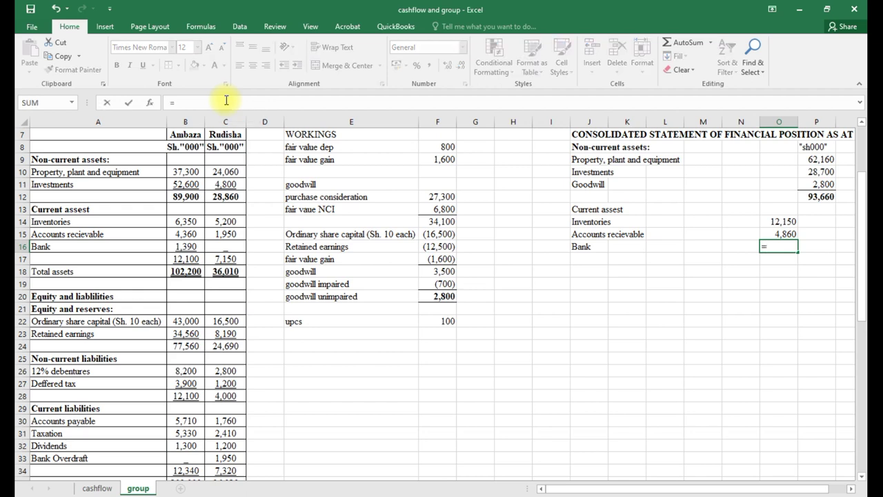
{"action": "left_click", "coordinate": [189, 247]}
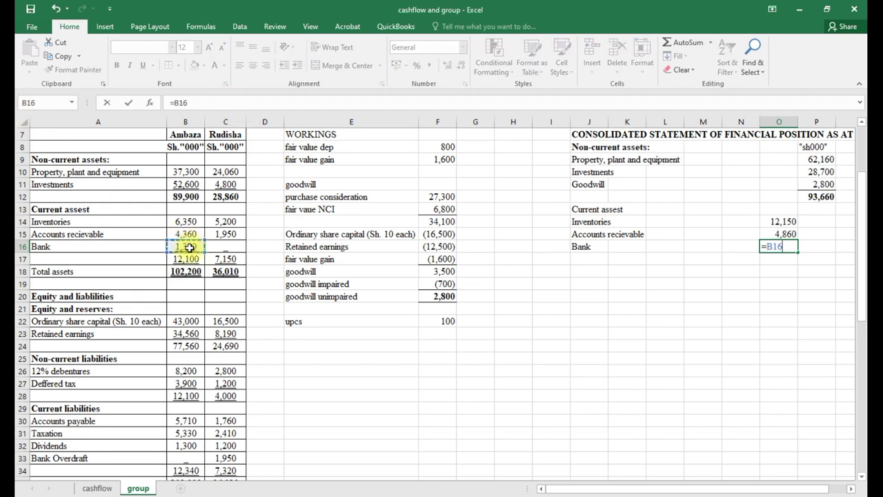
{"action": "key", "text": "Return"}
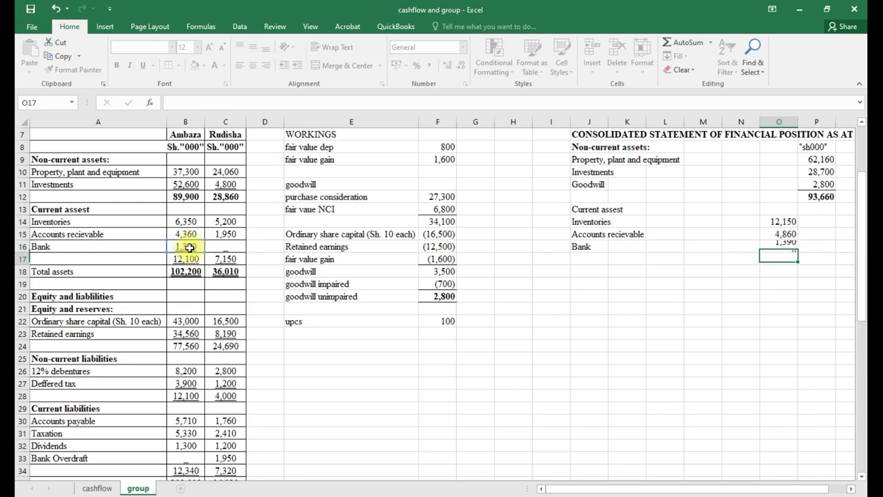
Add the Total assets label in J17 by linking it to A18.
{"action": "left_click", "coordinate": [592, 261]}
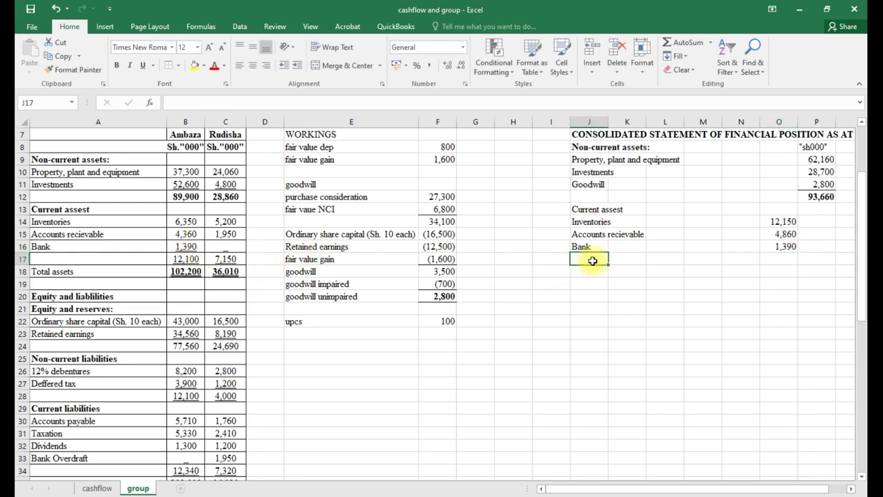
{"action": "type", "text": "="}
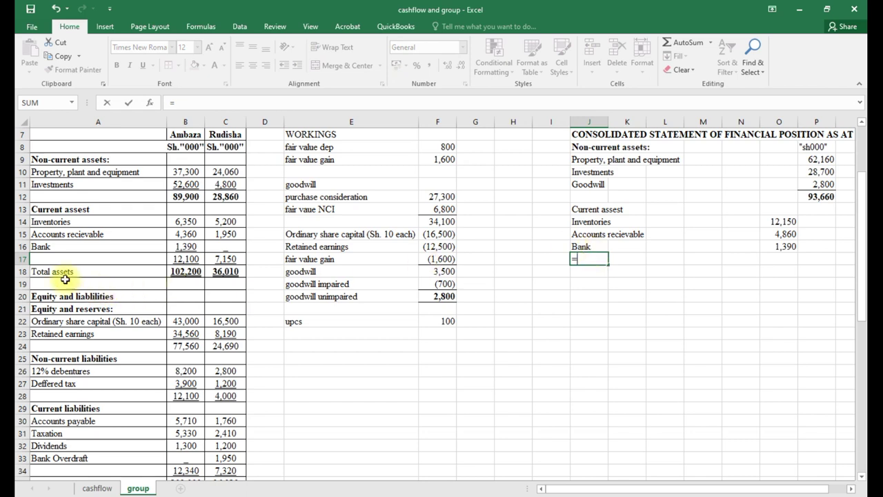
{"action": "left_click", "coordinate": [47, 271]}
{"action": "key", "text": "Return"}
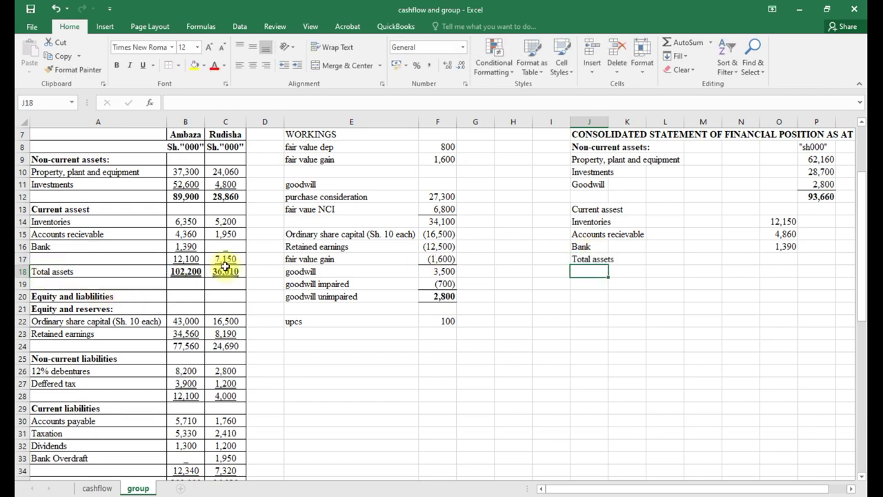
Total the consolidated current assets in P16 with =SUM(O14:O16).
{"action": "left_click", "coordinate": [812, 247]}
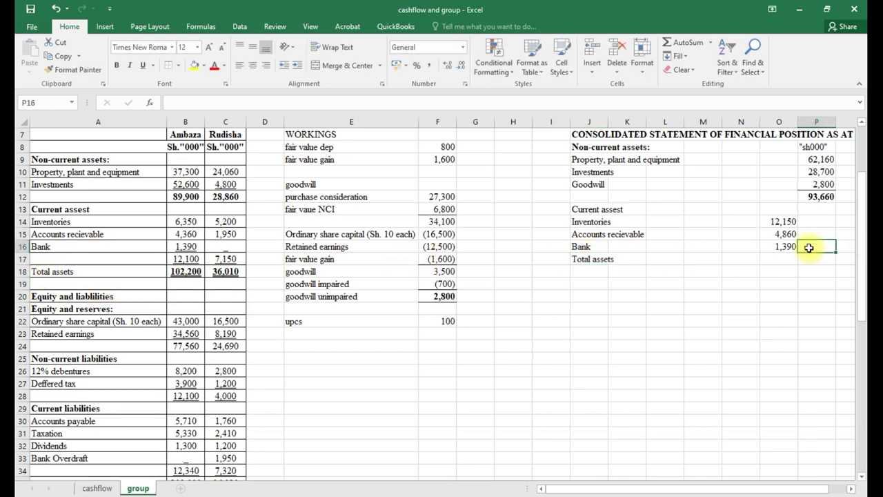
{"action": "key", "text": "alt+equal"}
{"action": "left_click_drag", "start_coordinate": [776, 223], "coordinate": [786, 246]}
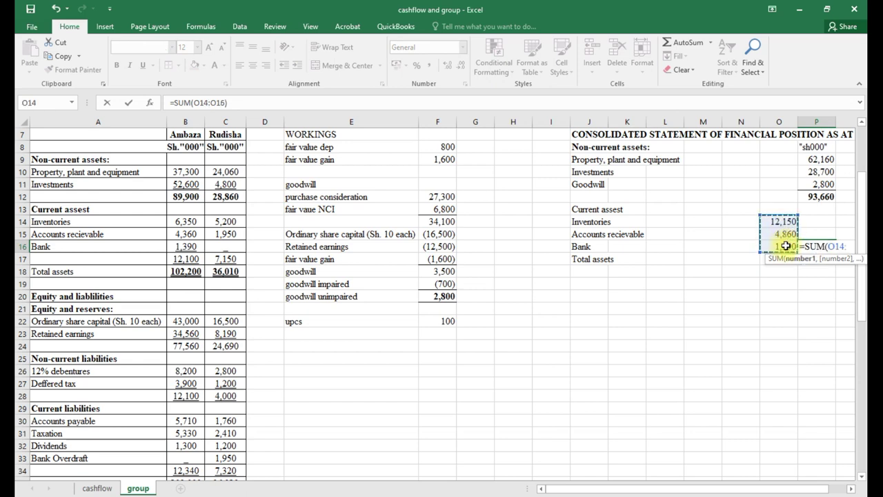
{"action": "key", "text": "Return"}
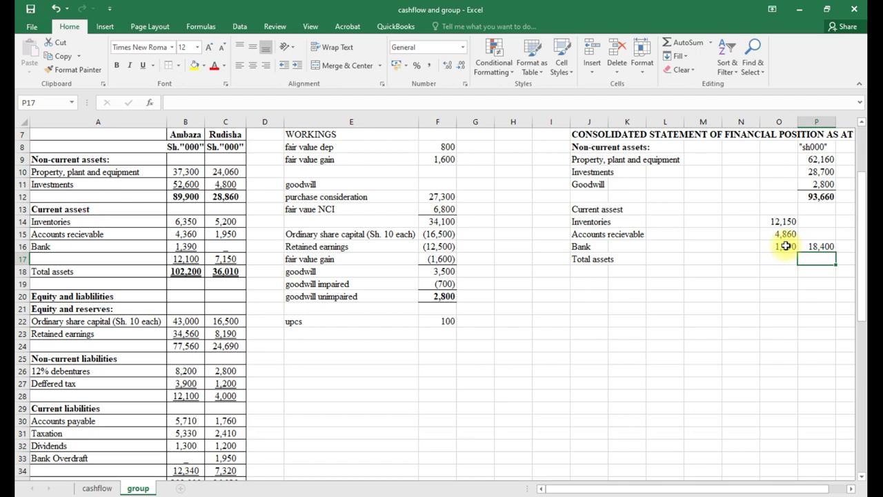
Calculate consolidated total assets in P17 with =SUM(P12:P16).
{"action": "key", "text": "alt+equal"}
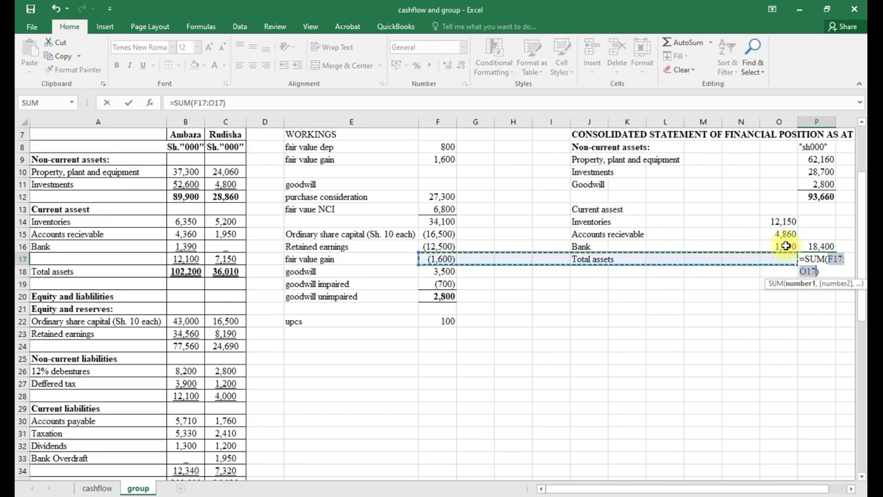
{"action": "left_click", "coordinate": [821, 197]}
{"action": "left_click_drag", "start_coordinate": [821, 197], "coordinate": [827, 243]}
{"action": "key", "text": "Return"}
Format the total assets figure in P17 as bold with a top and thick bottom border.
{"action": "left_click", "coordinate": [821, 260]}
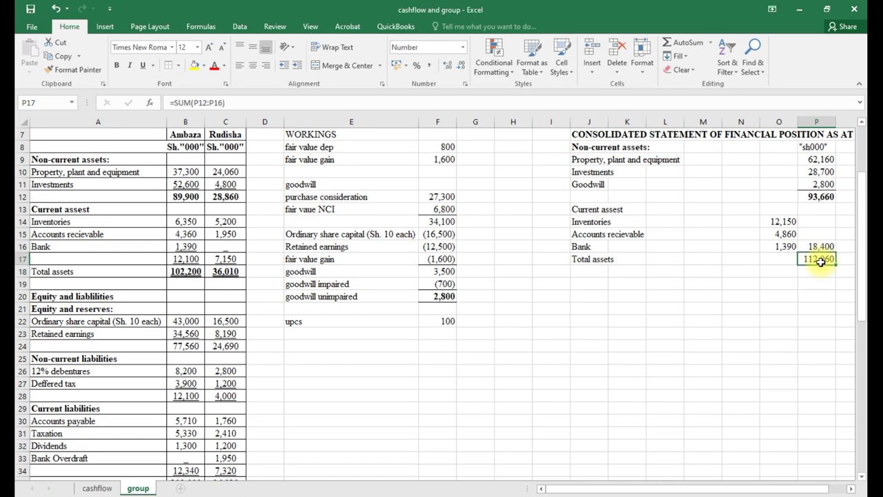
{"action": "key", "text": "ctrl+b"}
{"action": "left_click", "coordinate": [178, 65]}
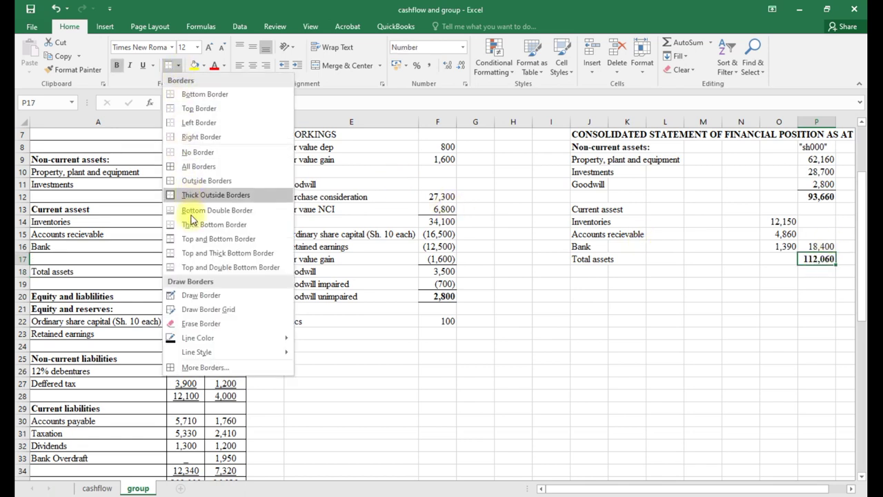
{"action": "left_click", "coordinate": [200, 254]}
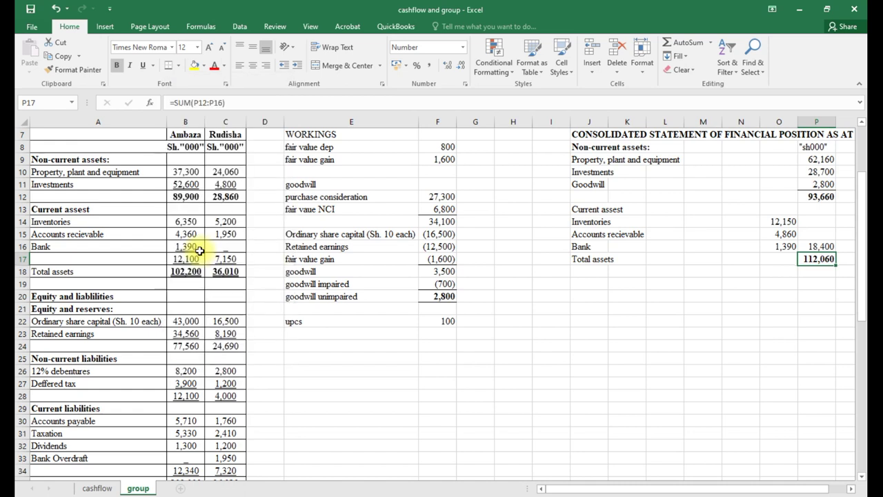
{"action": "left_click", "coordinate": [816, 322]}
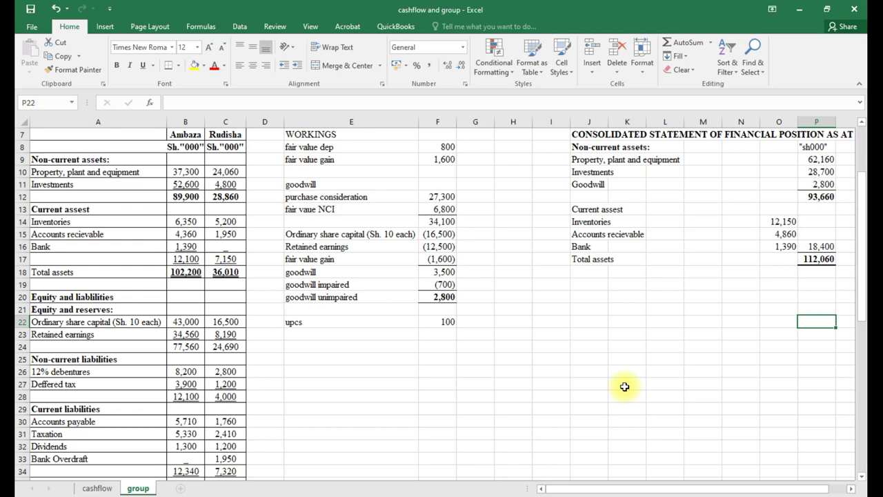
{"action": "left_click", "coordinate": [594, 273]}
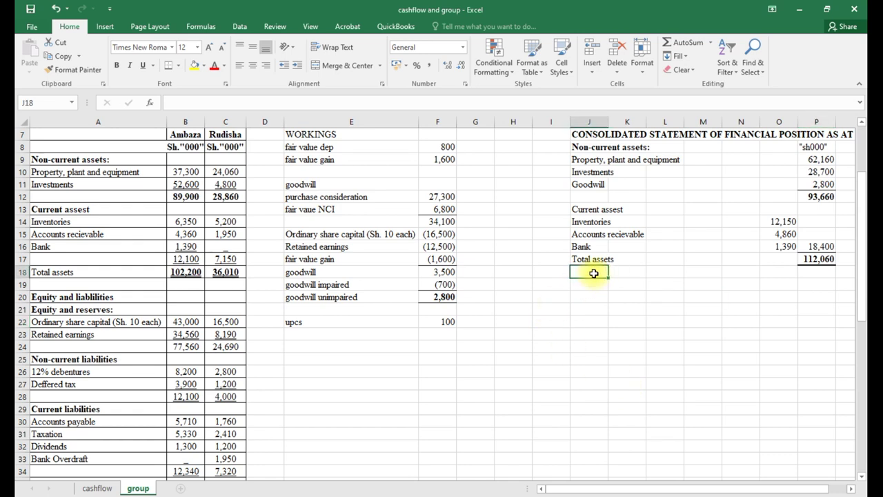
Link J18 to the equity and liabilities heading in A20, and bold that heading and the current assets heading in J13.
{"action": "type", "text": "="}
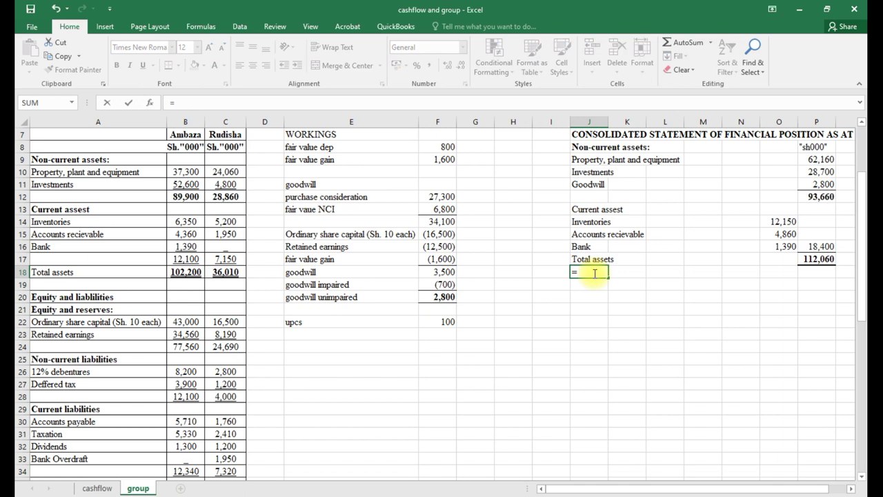
{"action": "left_click", "coordinate": [64, 298]}
{"action": "key", "text": "Return"}
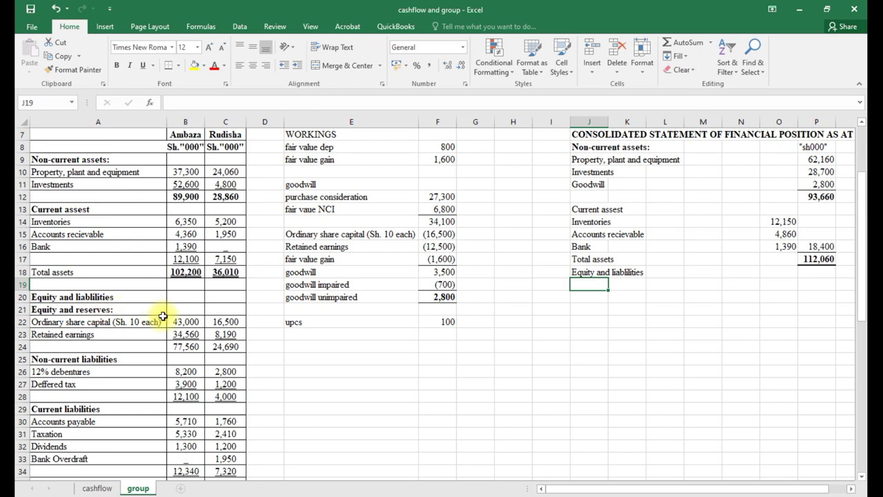
{"action": "left_click", "coordinate": [586, 274]}
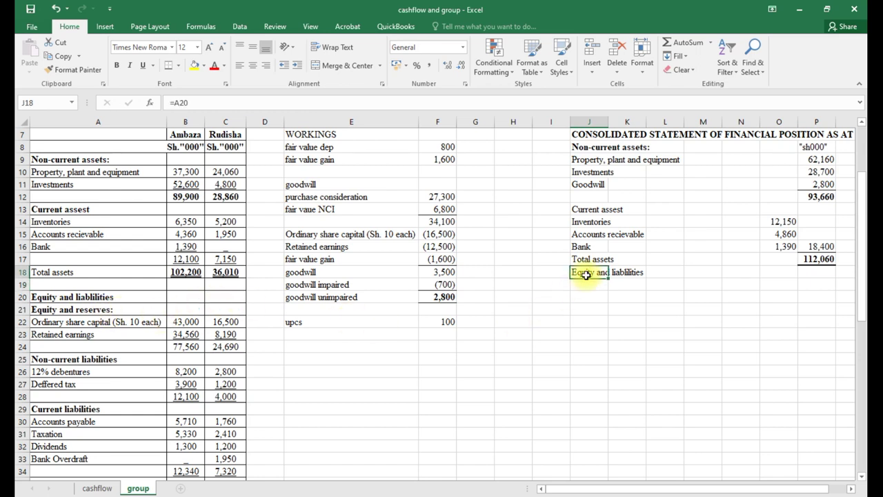
{"action": "key", "text": "ctrl+b"}
{"action": "left_click", "coordinate": [606, 211]}
{"action": "key", "text": "ctrl+b"}
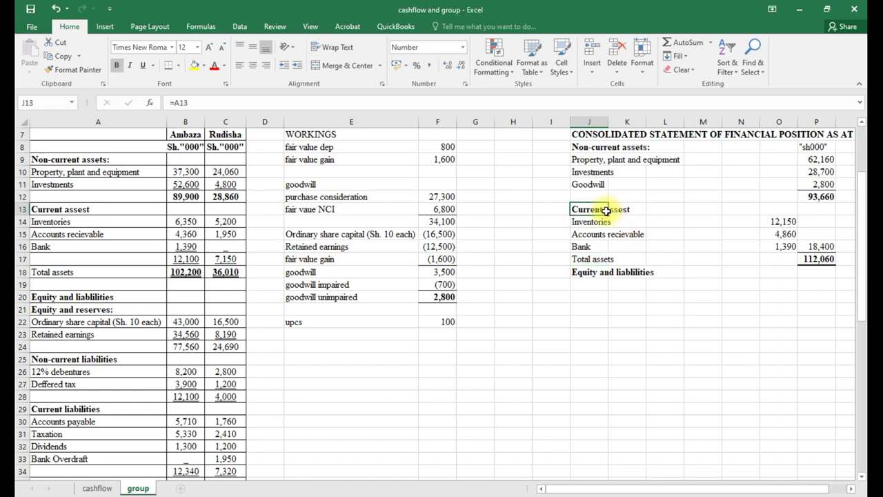
Link J19 and J20 to the ordinary share capital and retained earnings labels in A22 and A23.
{"action": "left_click", "coordinate": [595, 284]}
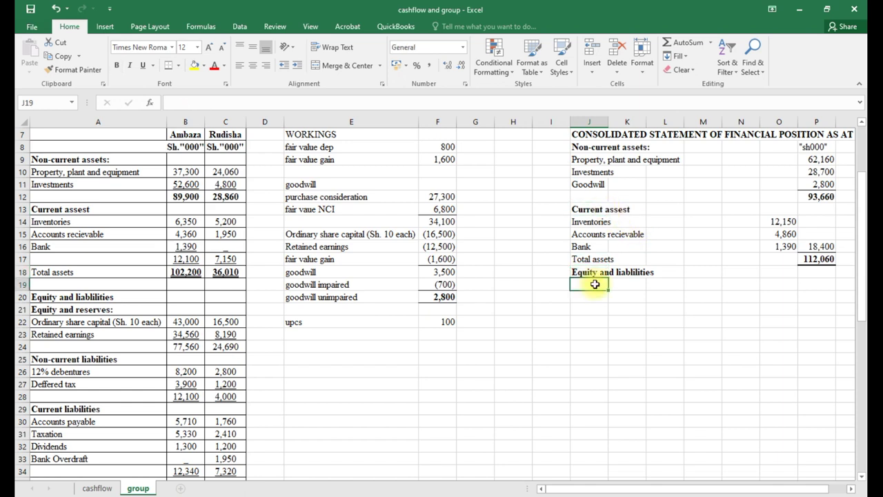
{"action": "type", "text": "="}
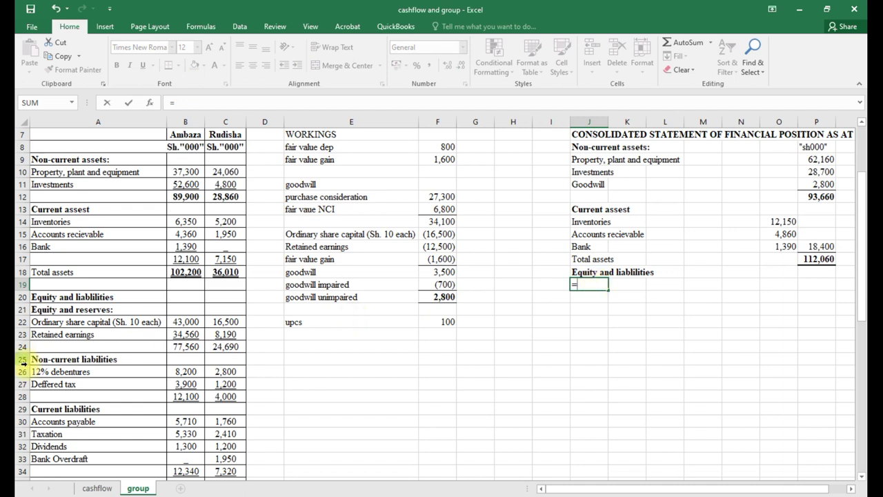
{"action": "left_click", "coordinate": [50, 321]}
{"action": "key", "text": "Return"}
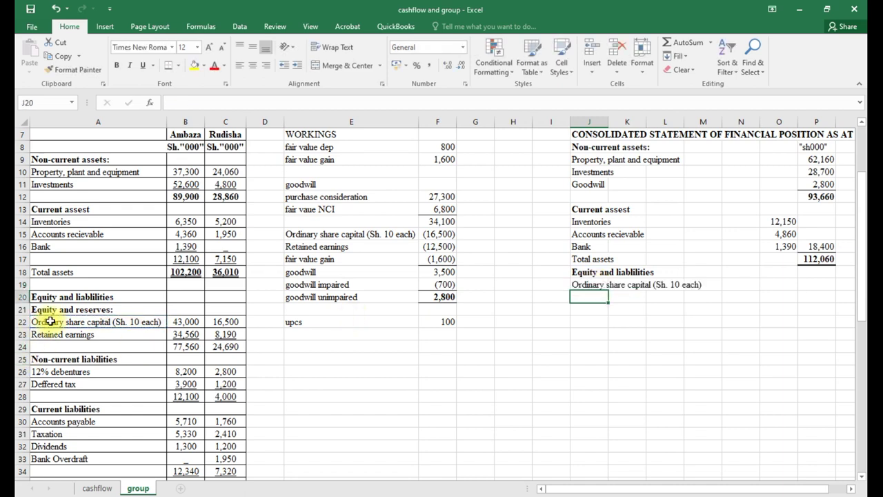
{"action": "type", "text": "="}
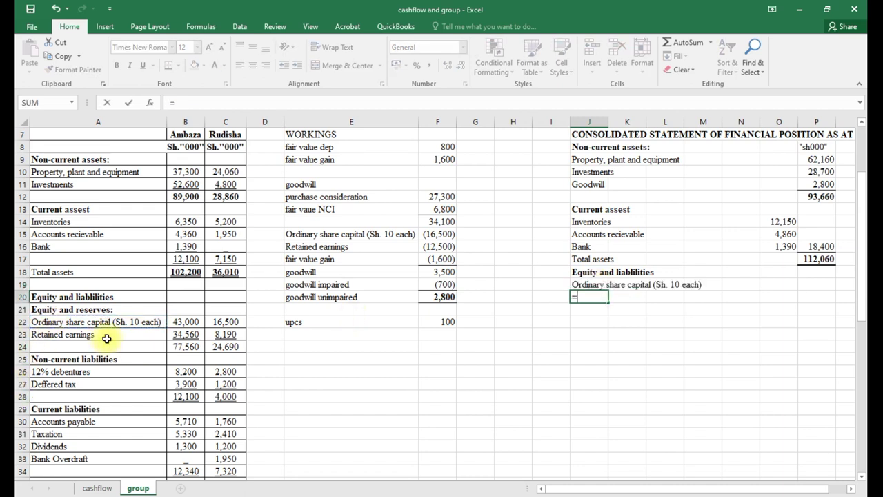
{"action": "left_click", "coordinate": [85, 335]}
{"action": "key", "text": "Return"}
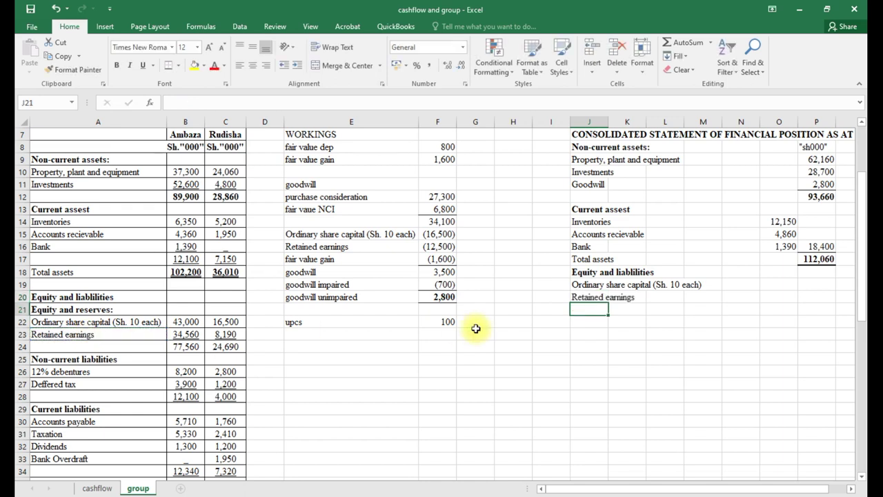
Set the consolidated ordinary share capital in P19 to Ambaza's figure with =B22.
{"action": "left_click", "coordinate": [816, 285]}
{"action": "type", "text": "="}
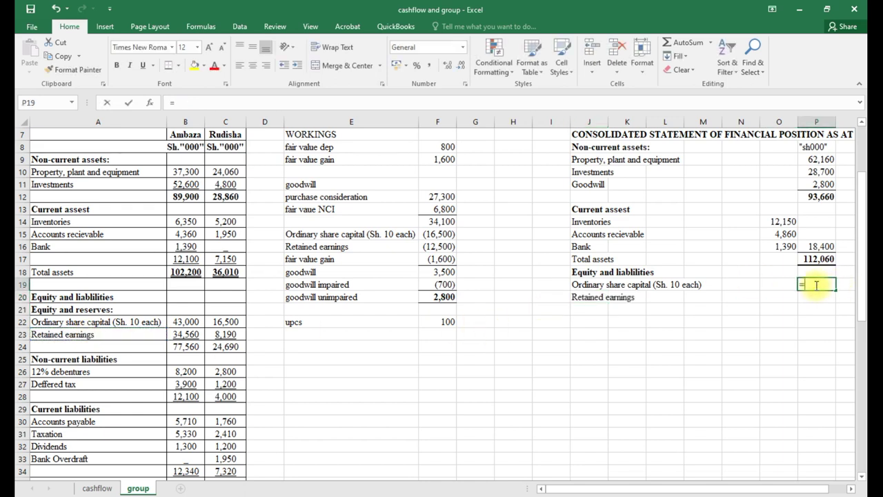
{"action": "left_click", "coordinate": [191, 323]}
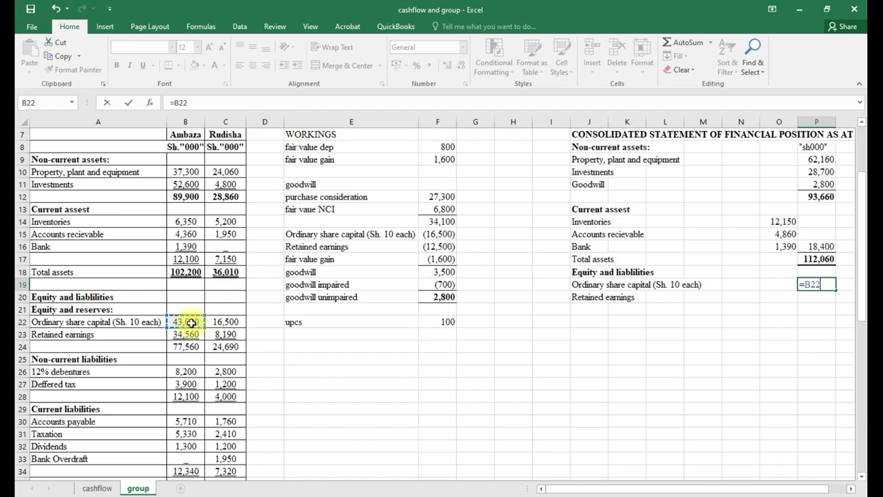
{"action": "key", "text": "Return"}
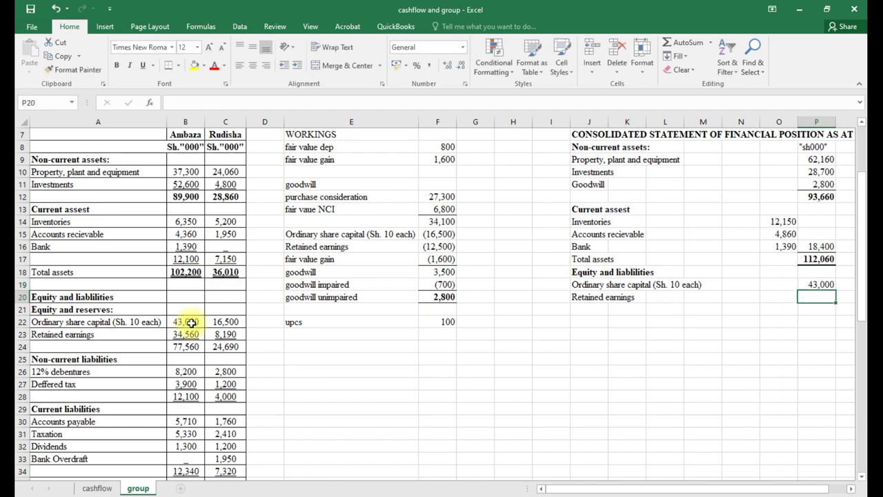
Add a bold Retained earnings heading to the workings in E23, linked to A23.
{"action": "left_click", "coordinate": [307, 338]}
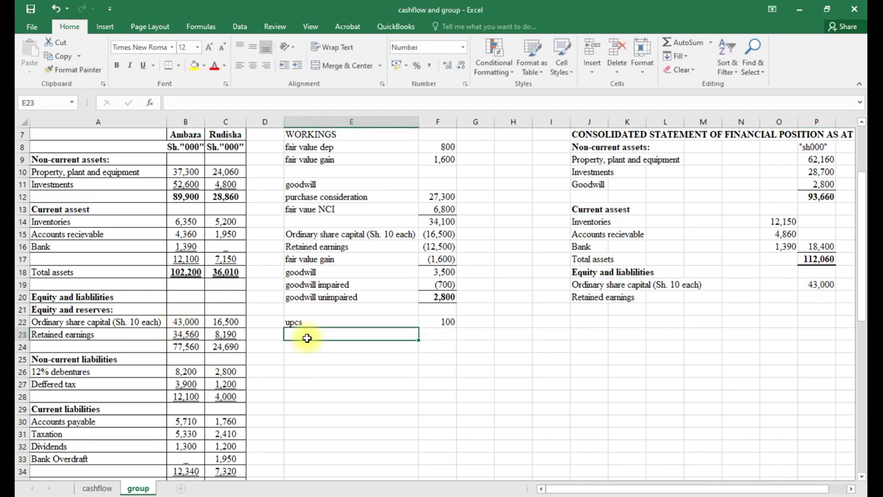
{"action": "type", "text": "="}
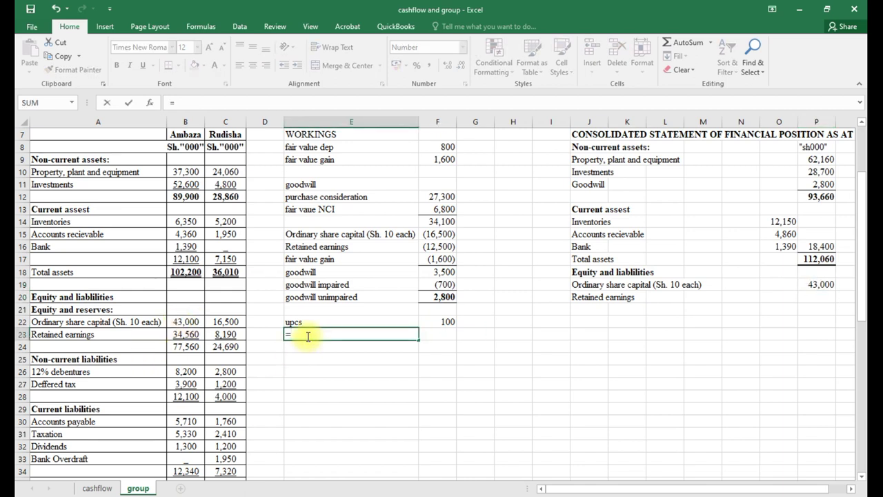
{"action": "left_click", "coordinate": [49, 335]}
{"action": "key", "text": "Return"}
{"action": "left_click", "coordinate": [304, 334]}
{"action": "key", "text": "ctrl+b"}
Add Ambaza's line to the retained earnings working, linking E24 to B7 and F24 to B23.
{"action": "left_click", "coordinate": [312, 348]}
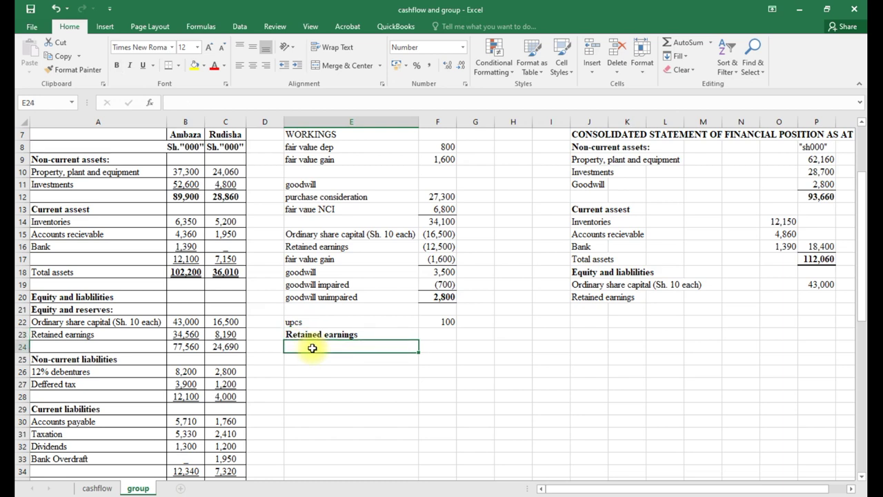
{"action": "type", "text": "="}
{"action": "left_click", "coordinate": [185, 136]}
{"action": "key", "text": "Return"}
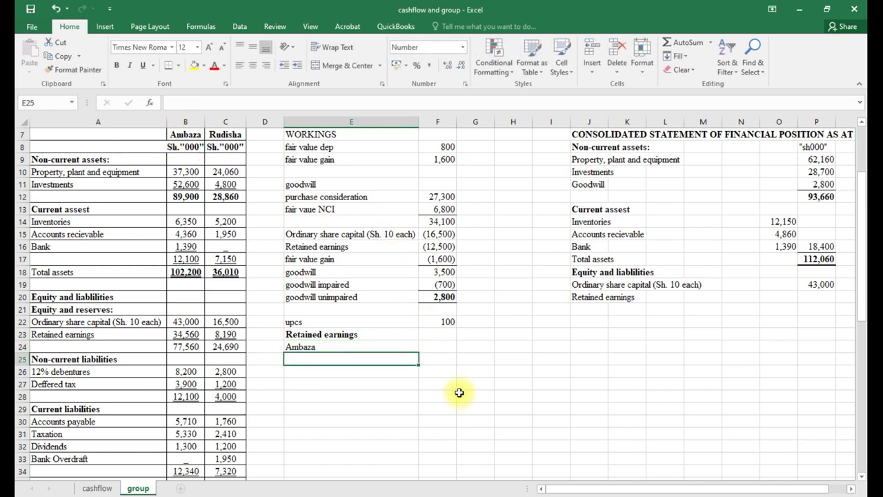
{"action": "left_click", "coordinate": [450, 347]}
{"action": "type", "text": "="}
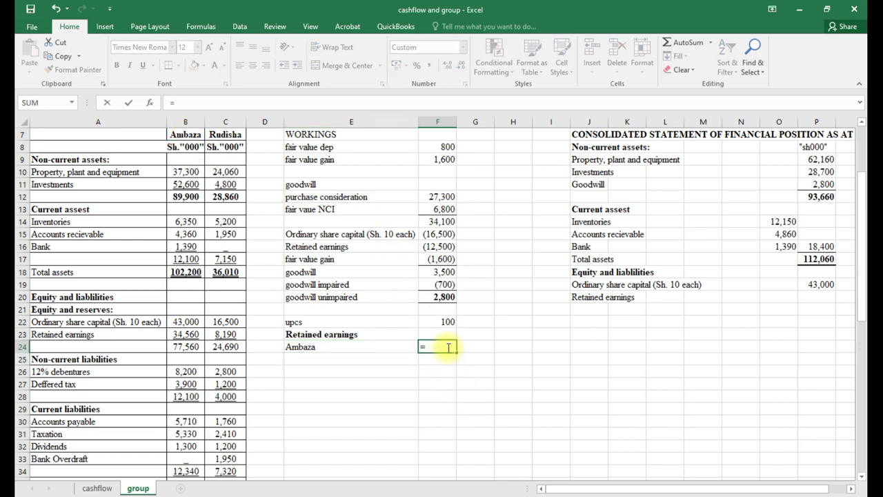
{"action": "left_click", "coordinate": [196, 336]}
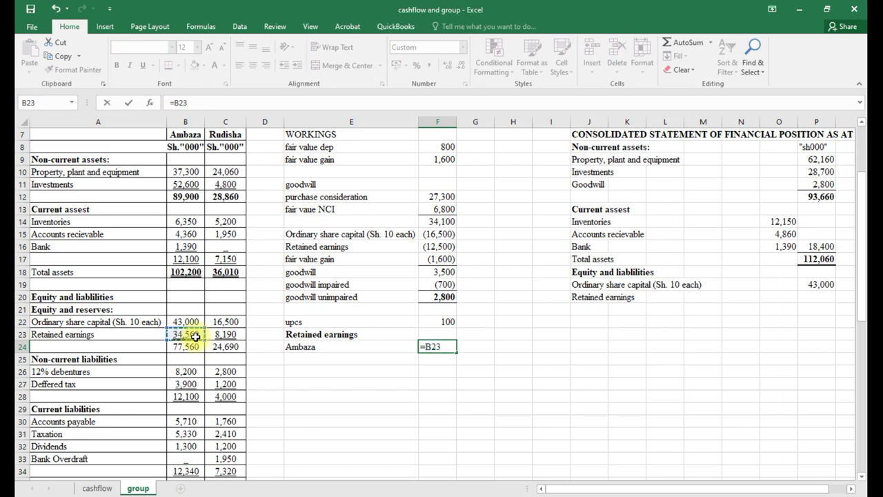
{"action": "key", "text": "Return"}
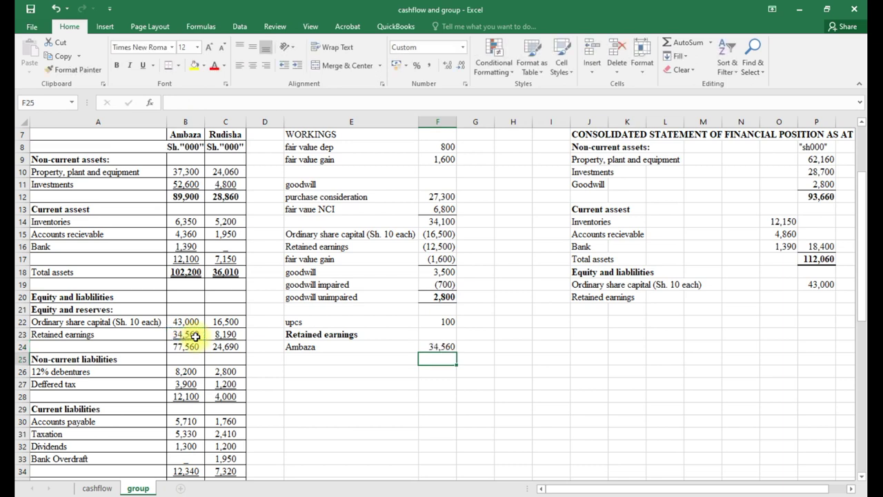
Link E25 in the retained earnings working to the Rudisha column heading in C7.
{"action": "left_click", "coordinate": [294, 361]}
{"action": "type", "text": "="}
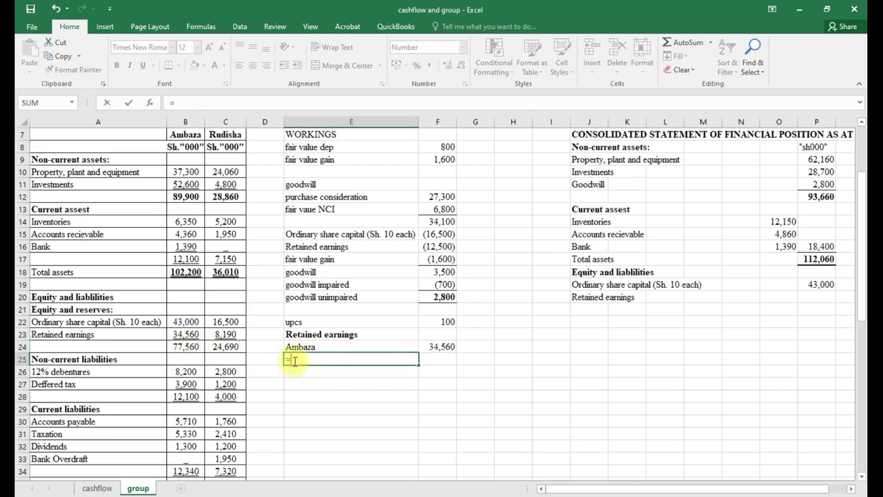
{"action": "left_click", "coordinate": [220, 135]}
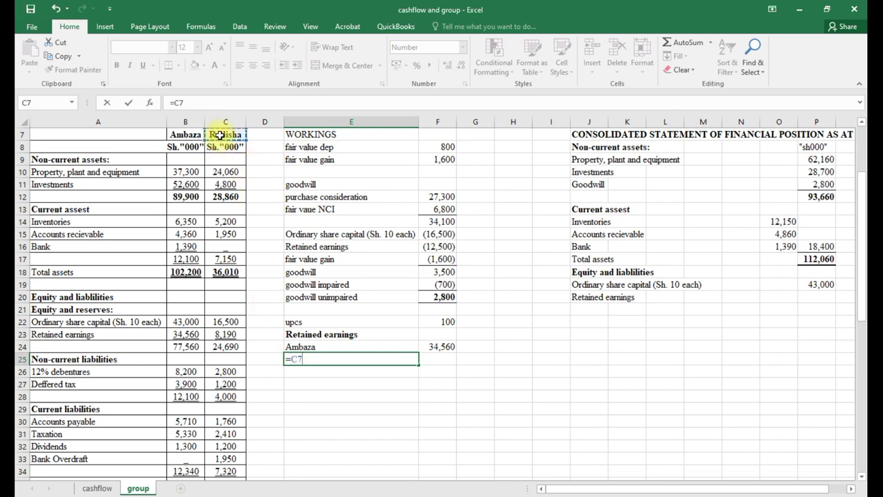
{"action": "key", "text": "Return"}
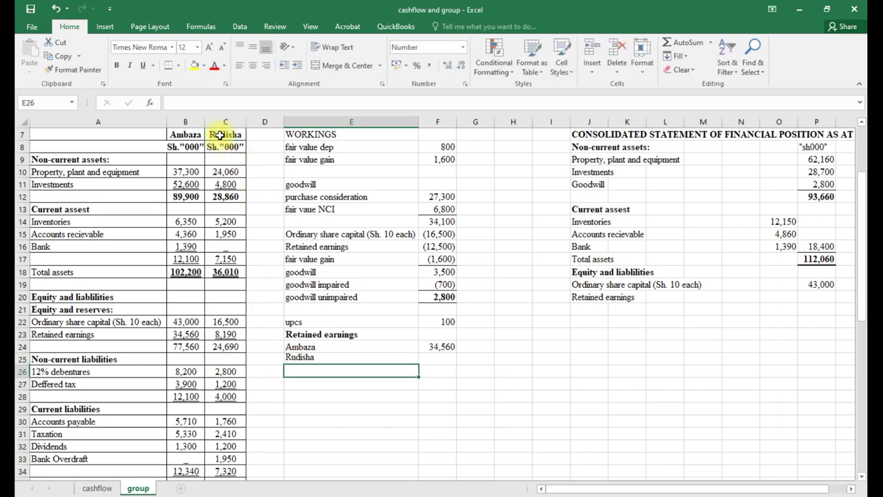
Calculate the group's share of Rudisha's post-acquisition retained earnings in F25 by multiplying (C23+F16) by the ownership share.
{"action": "left_click", "coordinate": [430, 361]}
{"action": "type", "text": "="}
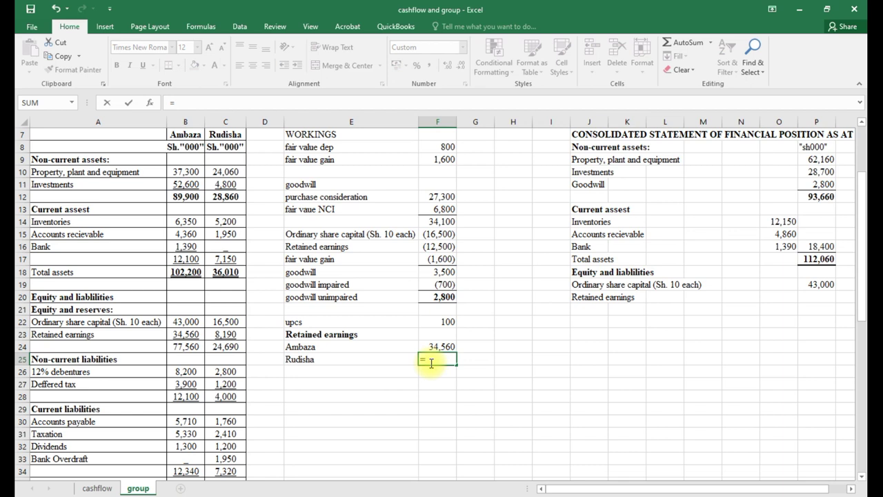
{"action": "type", "text": "("}
{"action": "left_click", "coordinate": [226, 335]}
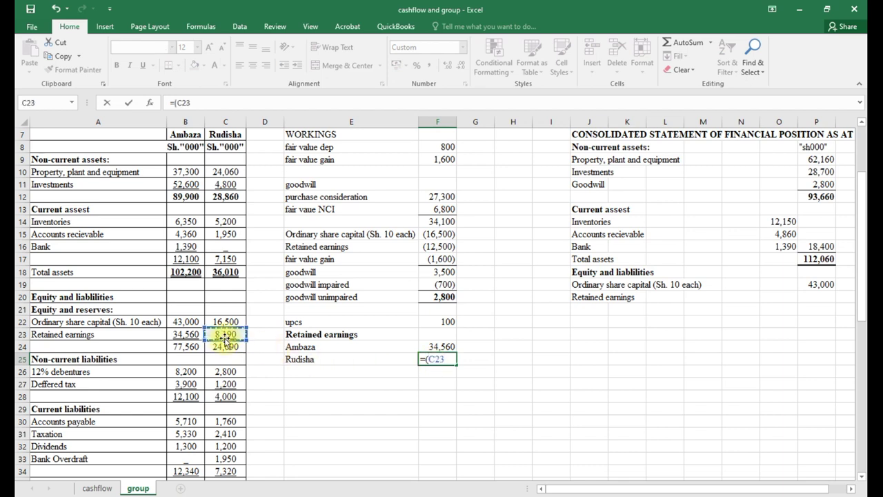
{"action": "type", "text": "-"}
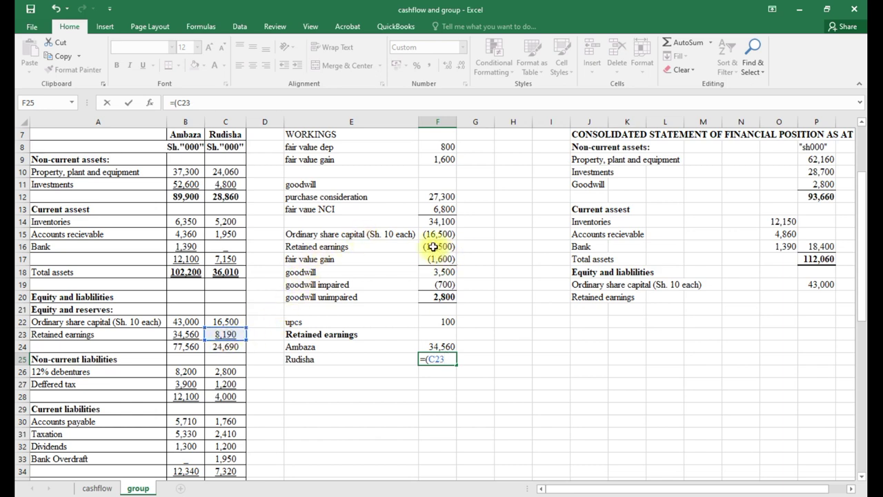
{"action": "left_click", "coordinate": [433, 246]}
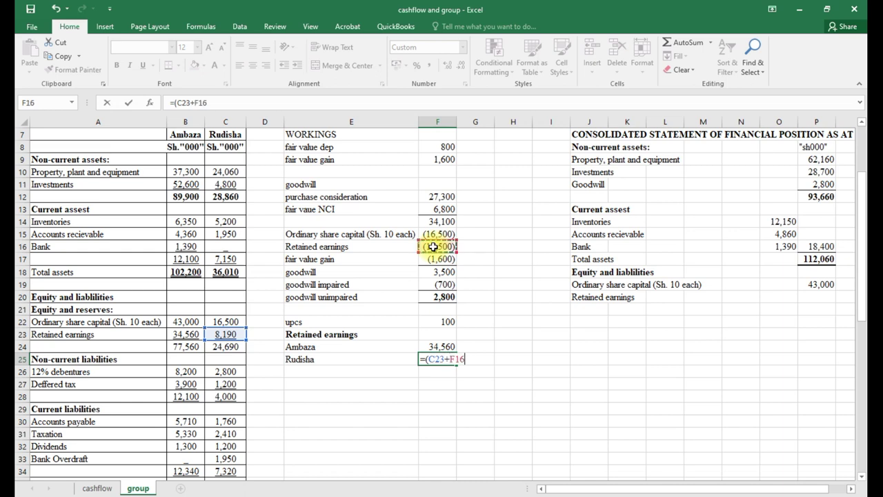
{"action": "type", "text": ")*"}
{"action": "key", "text": "Return"}
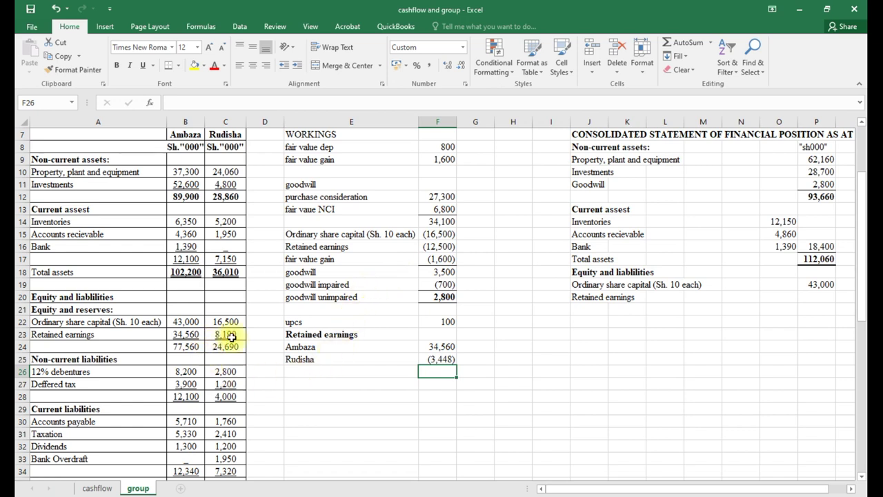
Add a Dividends line to the retained earnings working, linking E26 to A32 and entering =C32*.8 in F26.
{"action": "left_click", "coordinate": [293, 369]}
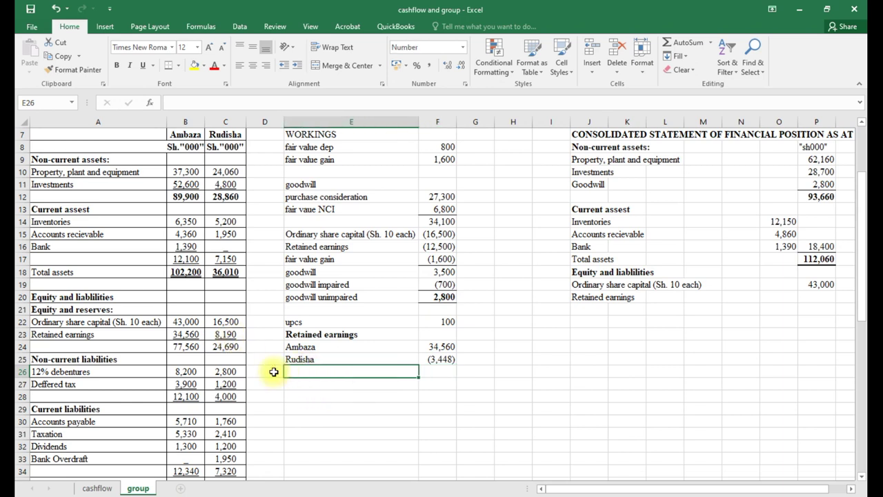
{"action": "type", "text": "="}
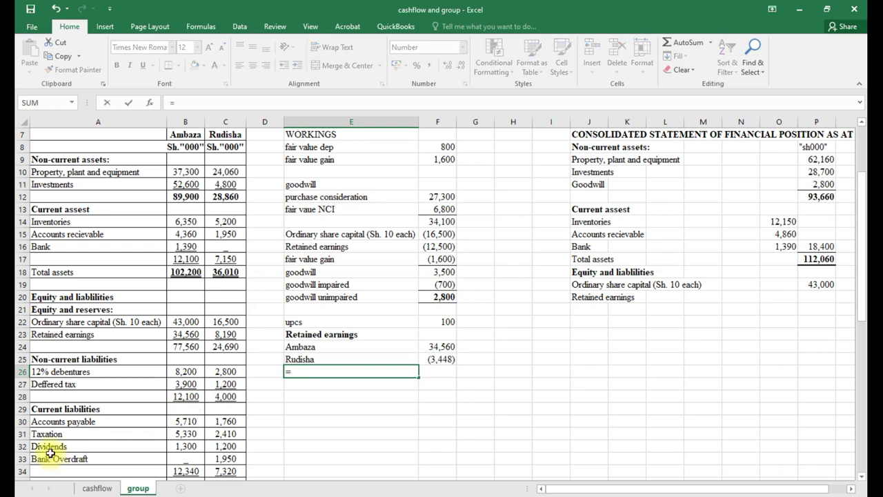
{"action": "left_click", "coordinate": [51, 447]}
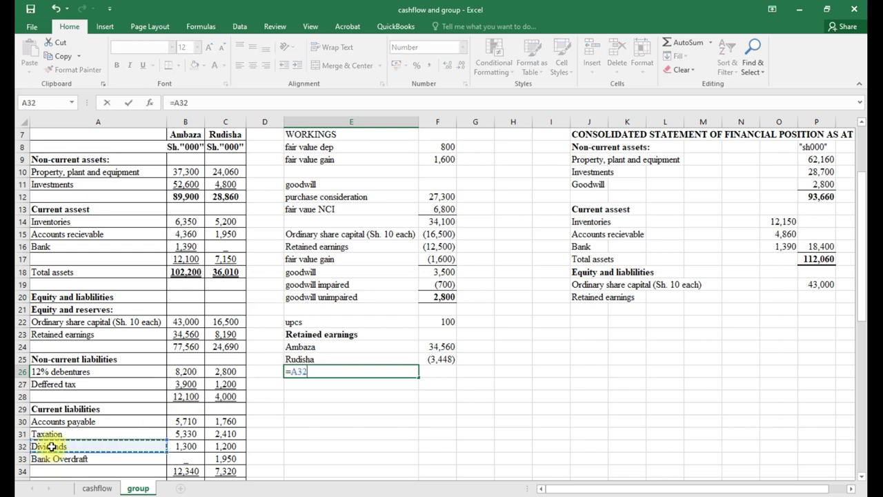
{"action": "key", "text": "Return"}
{"action": "left_click", "coordinate": [441, 371]}
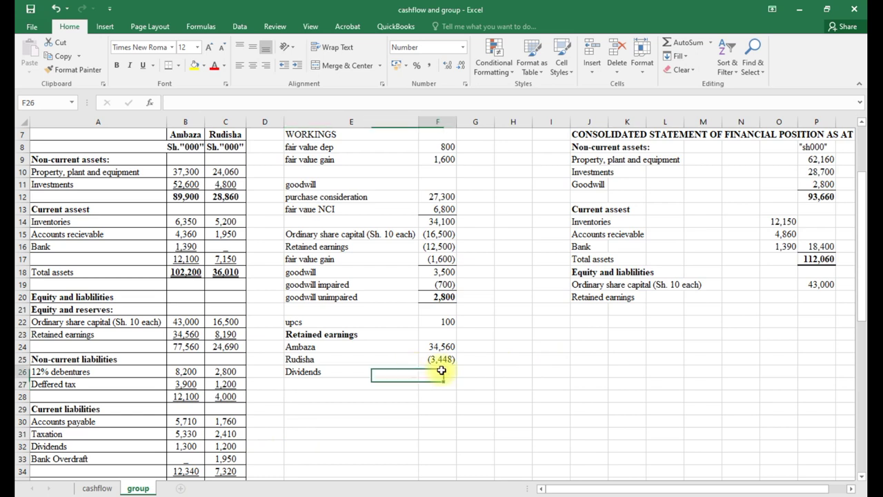
{"action": "type", "text": "="}
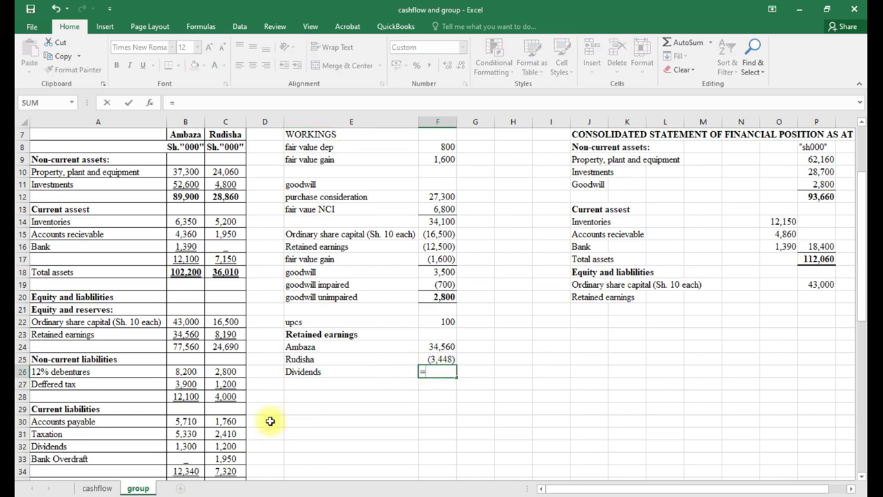
{"action": "left_click", "coordinate": [235, 447]}
{"action": "type", "text": "*"}
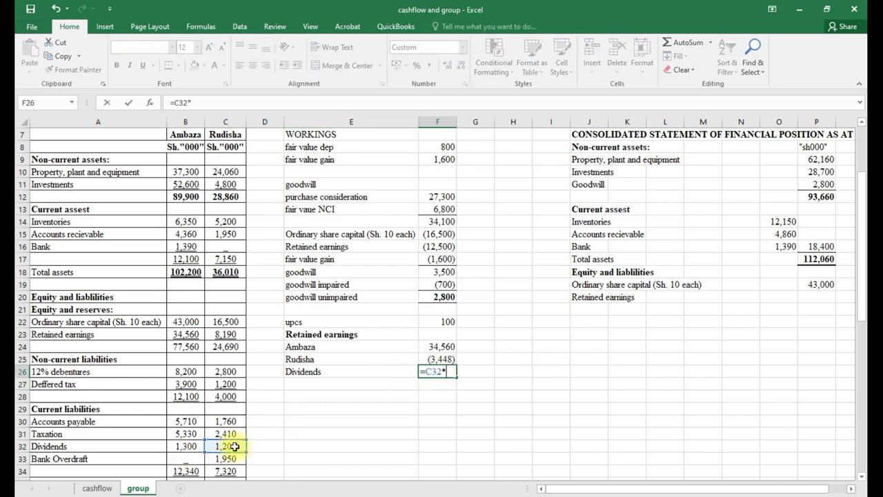
{"action": "type", "text": ".8"}
{"action": "key", "text": "Return"}
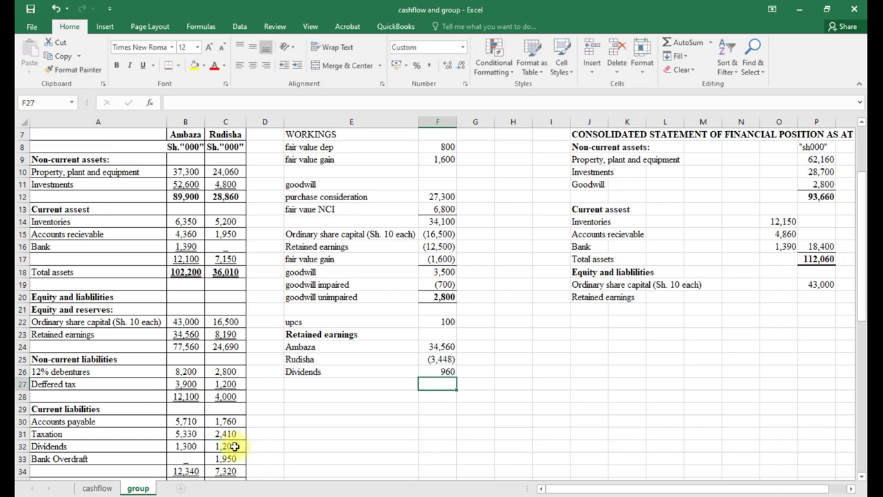
Add a fair value dep line to the retained earnings working, linking E27 to E8 and entering =F8*0.8 in F27.
{"action": "left_click", "coordinate": [307, 386]}
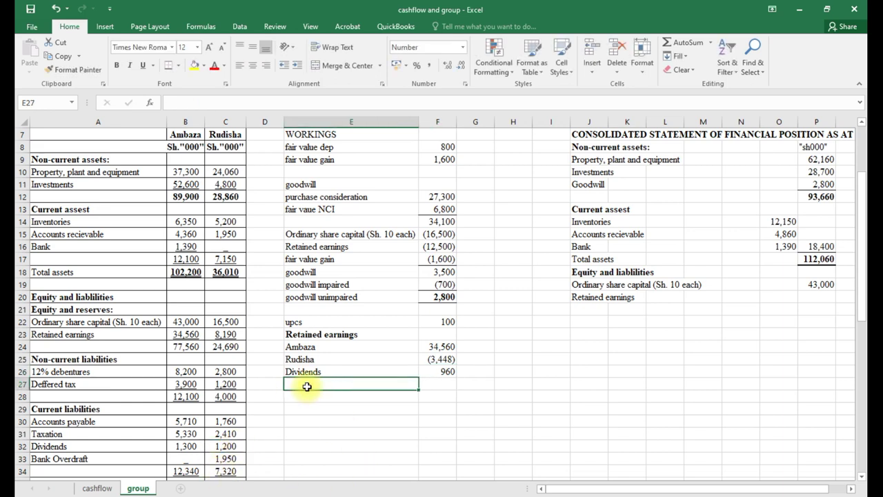
{"action": "type", "text": "="}
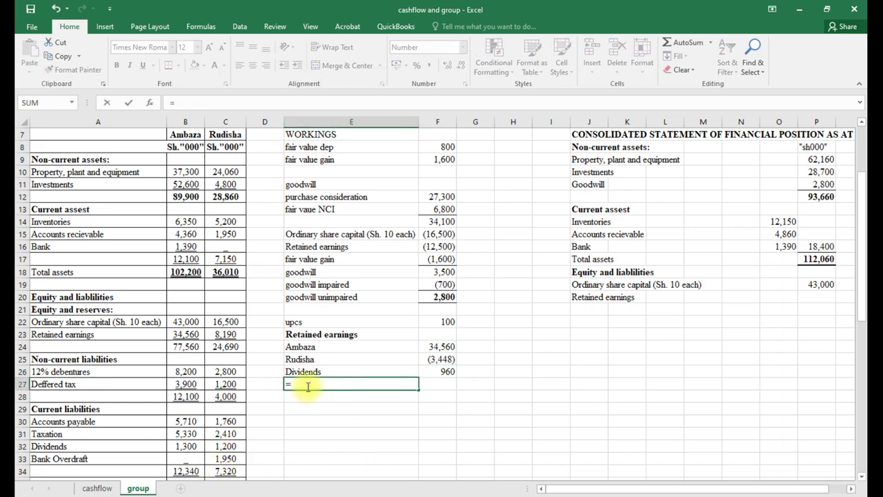
{"action": "left_click", "coordinate": [306, 147]}
{"action": "key", "text": "Return"}
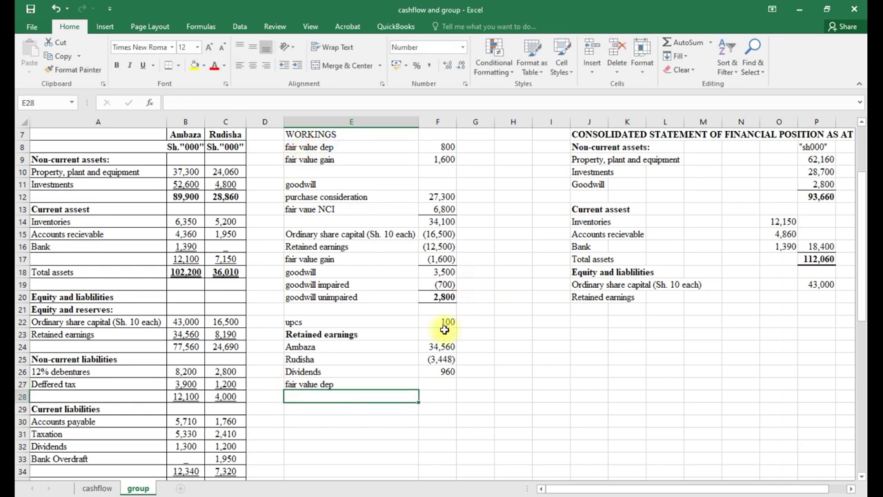
{"action": "left_click", "coordinate": [436, 387]}
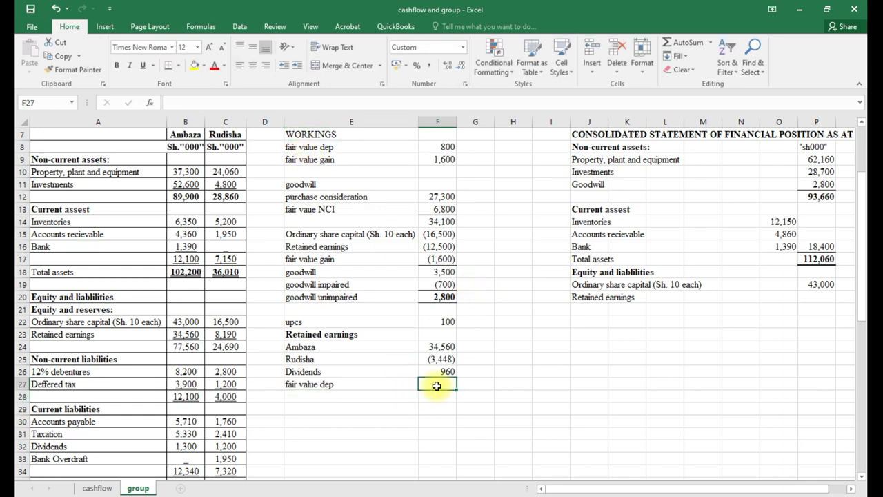
{"action": "type", "text": "="}
{"action": "left_click", "coordinate": [437, 147]}
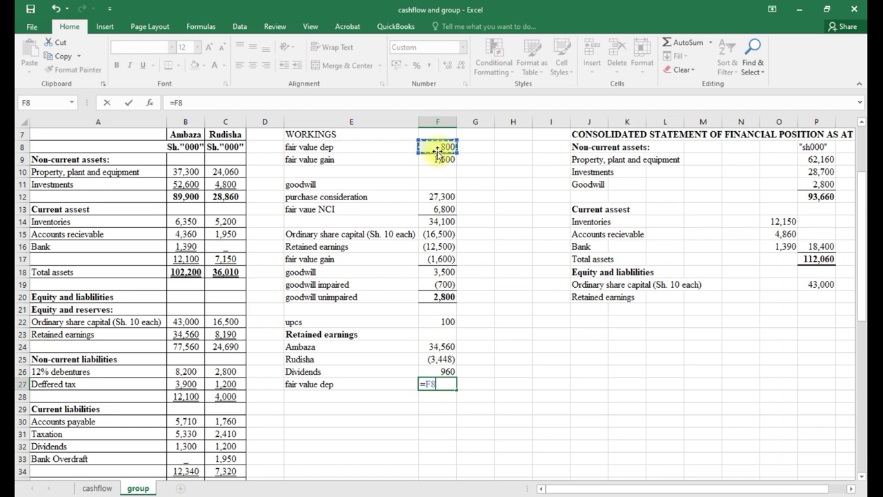
{"action": "type", "text": "*.08"}
{"action": "key", "text": "BackSpace"}
{"action": "key", "text": "Return"}
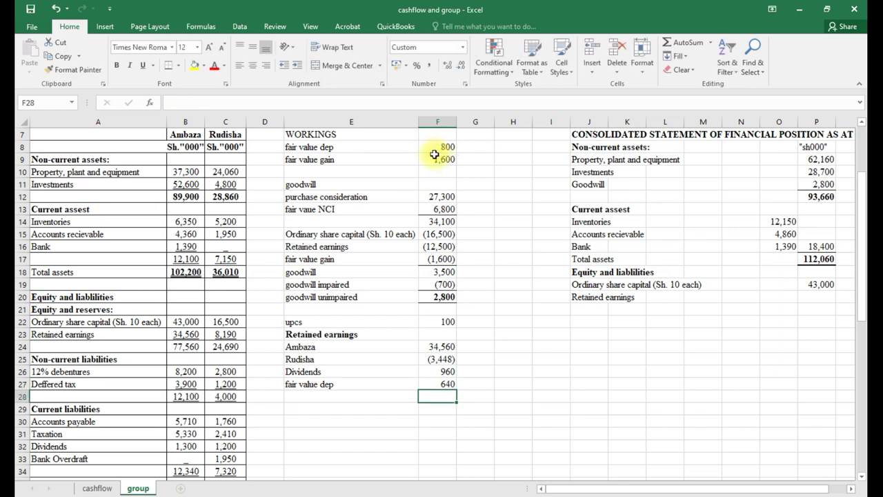
Make the fair value dep amount in F27 a deduction by changing its formula to =-F8*0.8.
{"action": "left_click", "coordinate": [449, 386]}
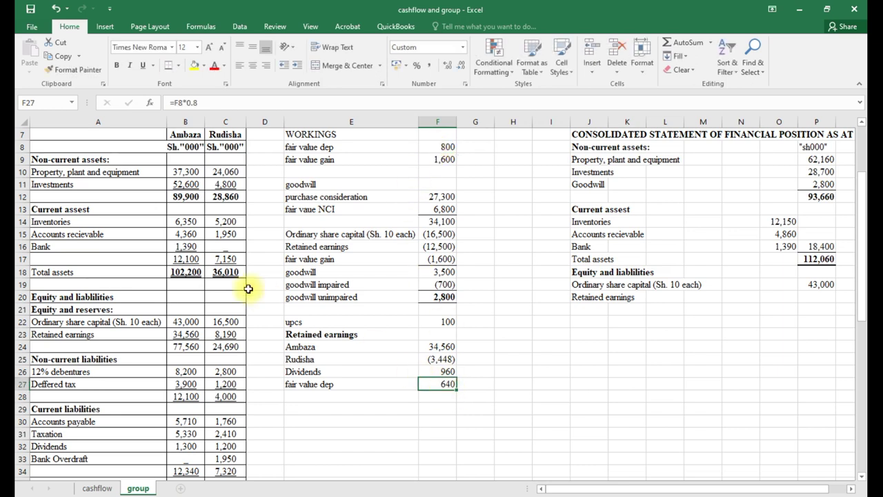
{"action": "left_click", "coordinate": [176, 103]}
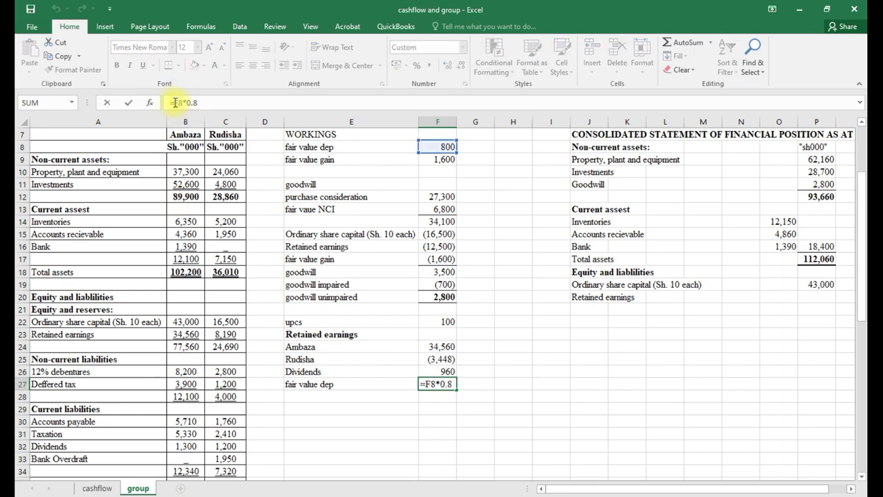
{"action": "type", "text": "-"}
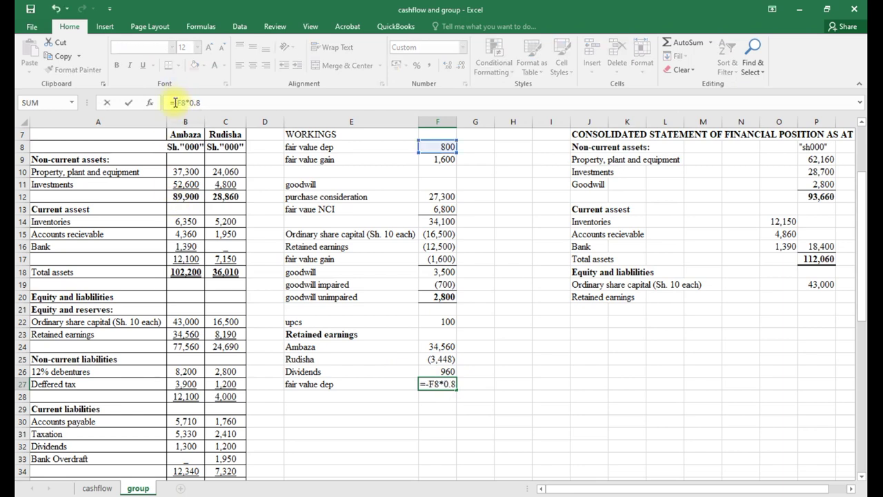
{"action": "key", "text": "Return"}
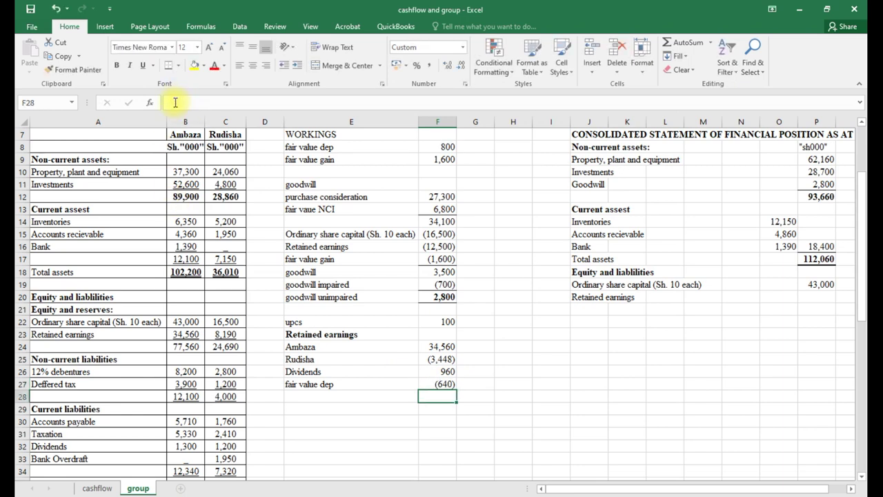
Add a upcs line to the retained earnings working, linking E28 to E22 and entering =F22*0.8 in F28.
{"action": "left_click", "coordinate": [323, 399]}
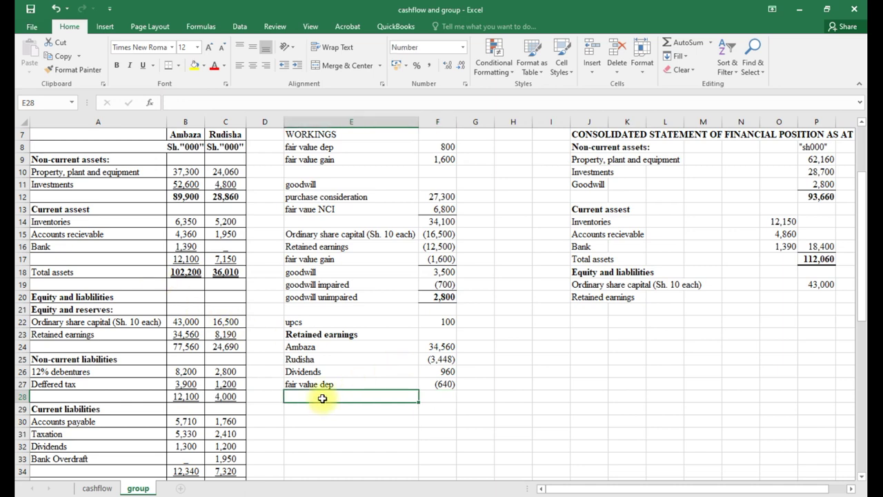
{"action": "type", "text": "u"}
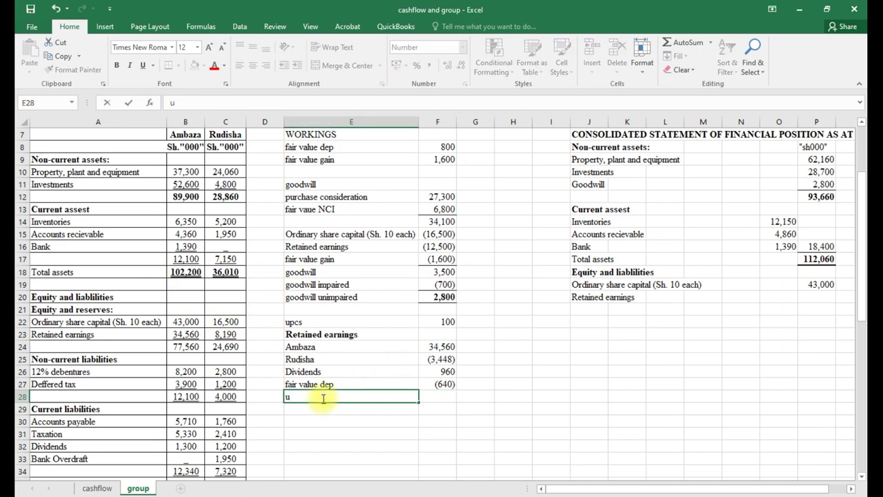
{"action": "key", "text": "BackSpace"}
{"action": "type", "text": "="}
{"action": "left_click", "coordinate": [306, 322]}
{"action": "key", "text": "Return"}
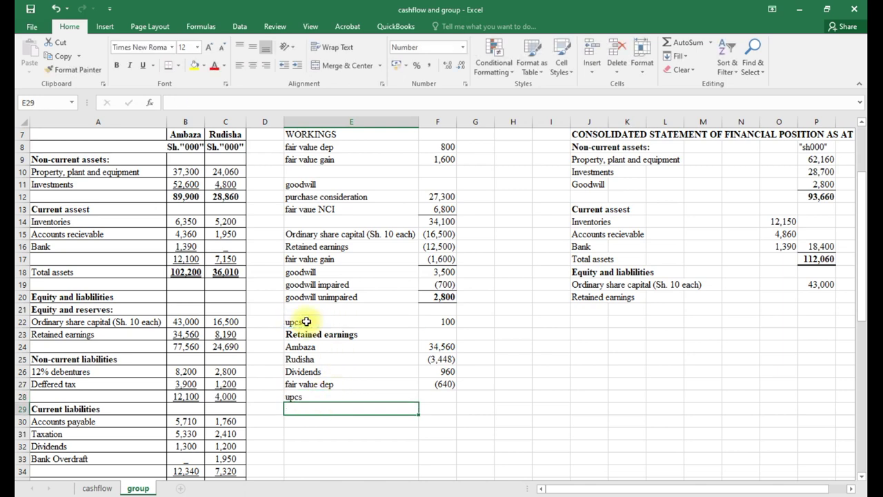
{"action": "left_click", "coordinate": [435, 398]}
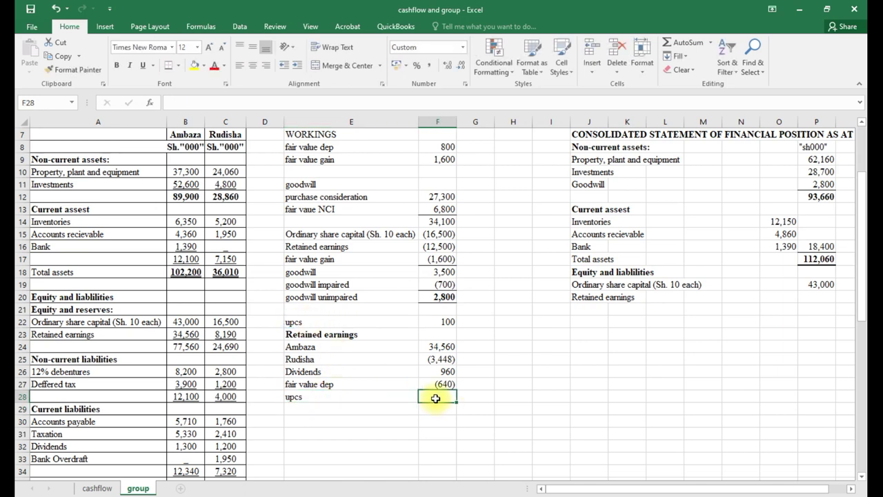
{"action": "type", "text": "="}
{"action": "left_click", "coordinate": [439, 321]}
{"action": "type", "text": "*0.8"}
{"action": "key", "text": "Return"}
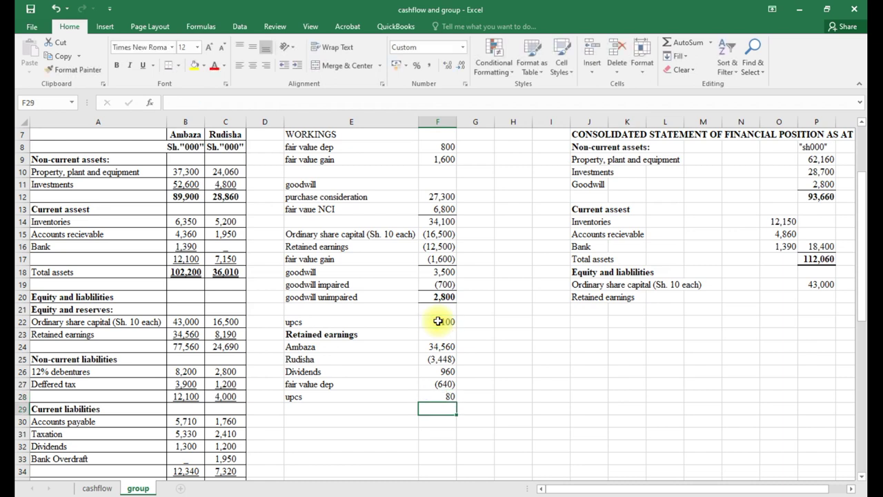
Make the upcs amount in F28 a deduction by changing its formula to =-F22*0.8.
{"action": "left_click", "coordinate": [437, 395]}
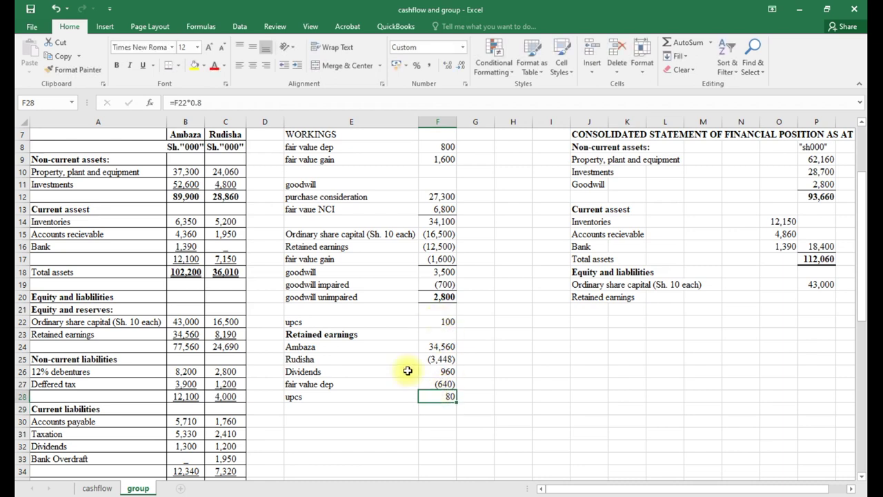
{"action": "left_click", "coordinate": [174, 103]}
{"action": "type", "text": "-"}
{"action": "key", "text": "Return"}
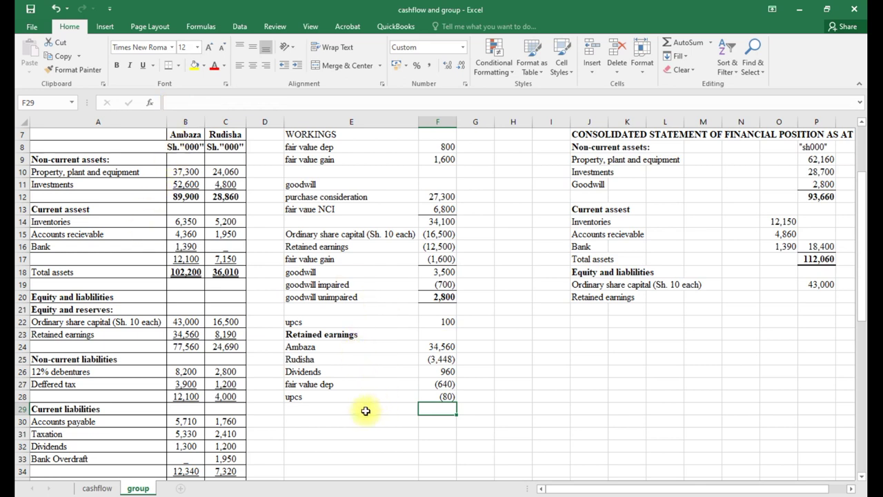
Add a goodwill impaired line to the retained earnings working, linking E29 to E19 and entering =F19*0.8 in F29.
{"action": "left_click", "coordinate": [307, 410]}
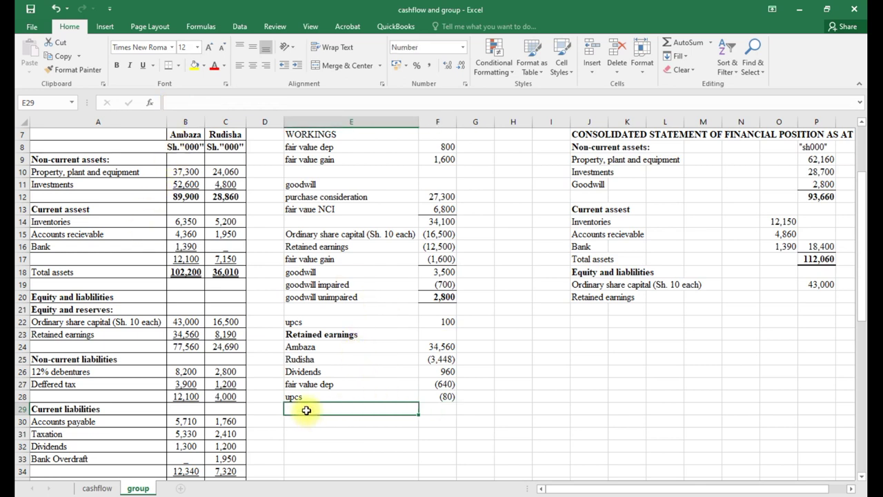
{"action": "type", "text": "="}
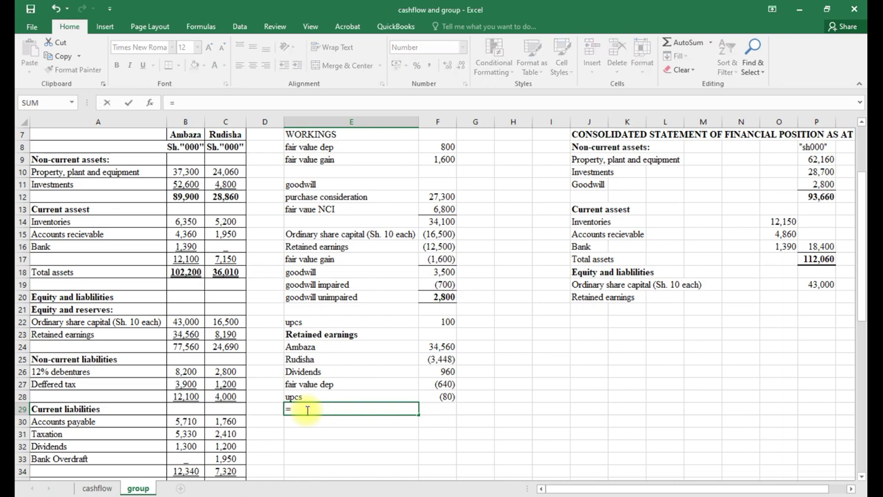
{"action": "left_click", "coordinate": [321, 287]}
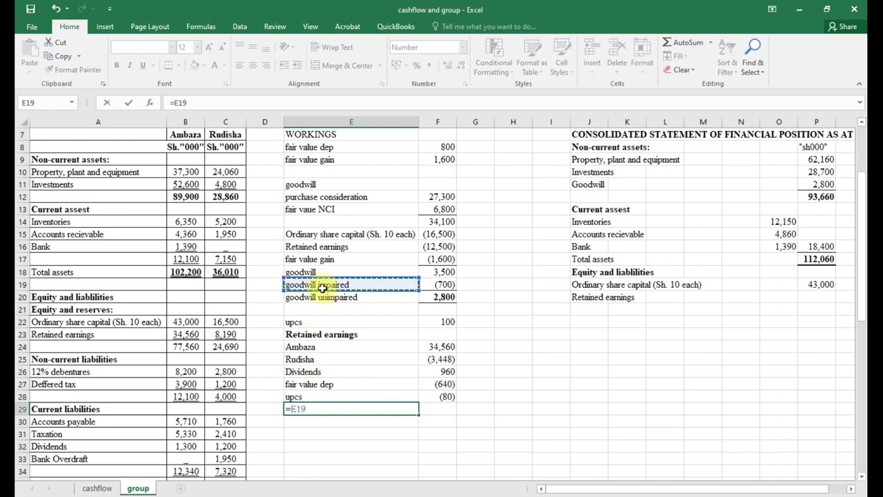
{"action": "key", "text": "Return"}
{"action": "left_click", "coordinate": [446, 409]}
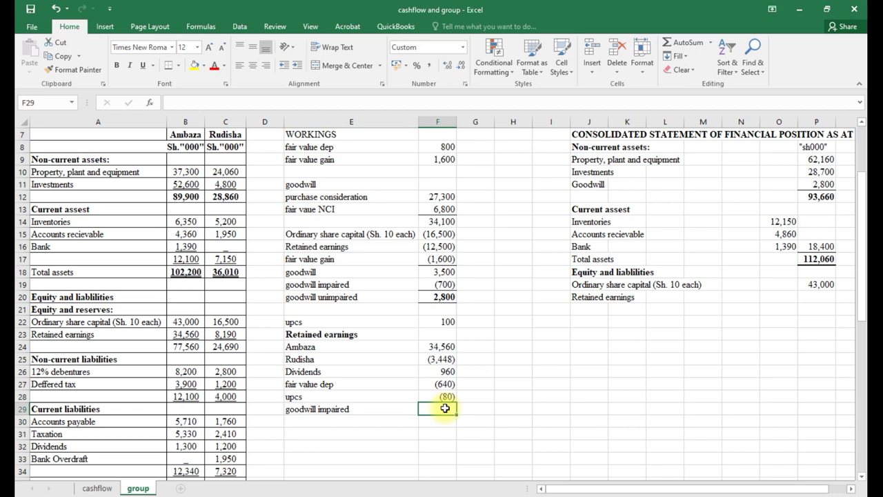
{"action": "type", "text": "="}
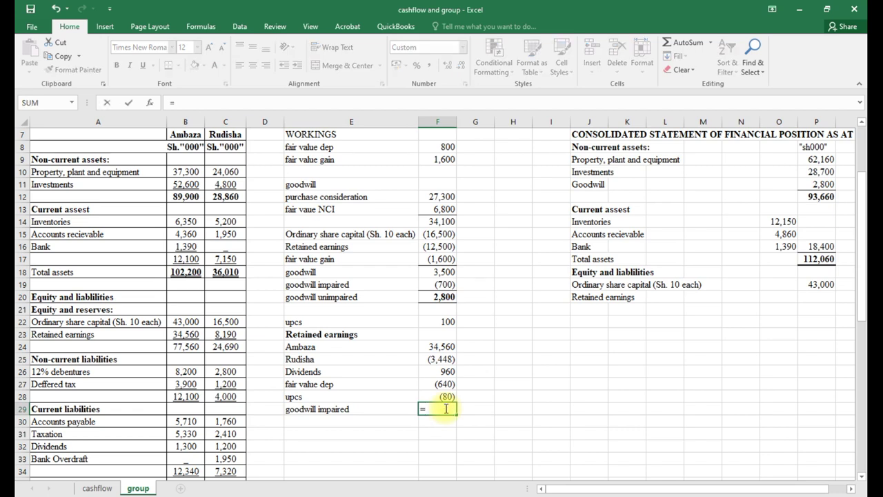
{"action": "left_click", "coordinate": [434, 283]}
{"action": "type", "text": "*0.8"}
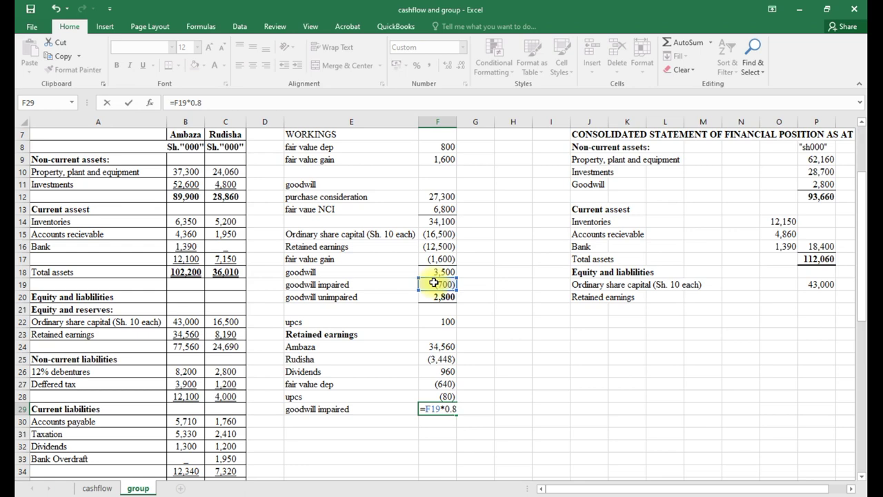
{"action": "key", "text": "Return"}
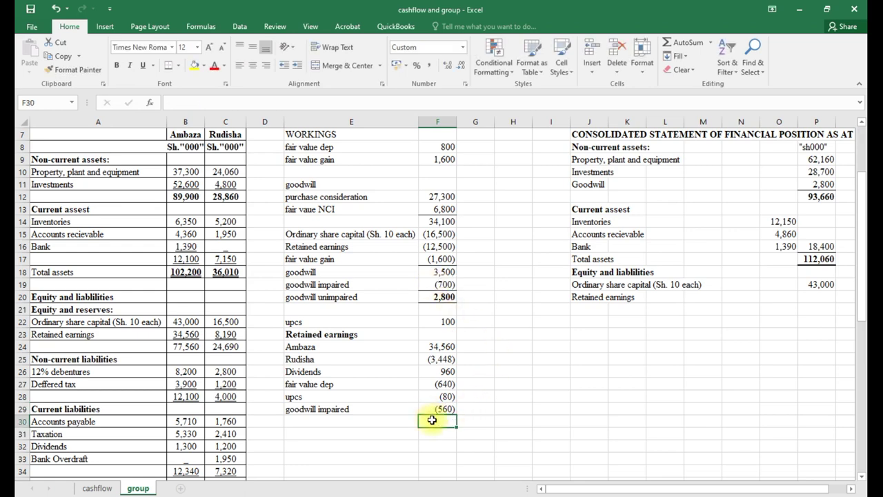
Total the retained earnings working in F30 with =SUM(F24:F29), and format the total in bold with top and bottom borders.
{"action": "scroll", "coordinate": [346, 442], "scroll_direction": "down", "scroll_amount": 6}
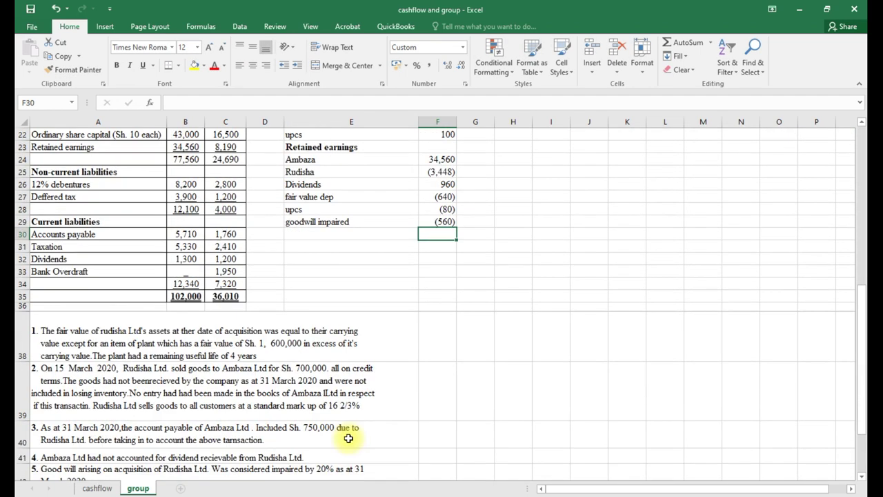
{"action": "scroll", "coordinate": [348, 438], "scroll_direction": "down", "scroll_amount": 1}
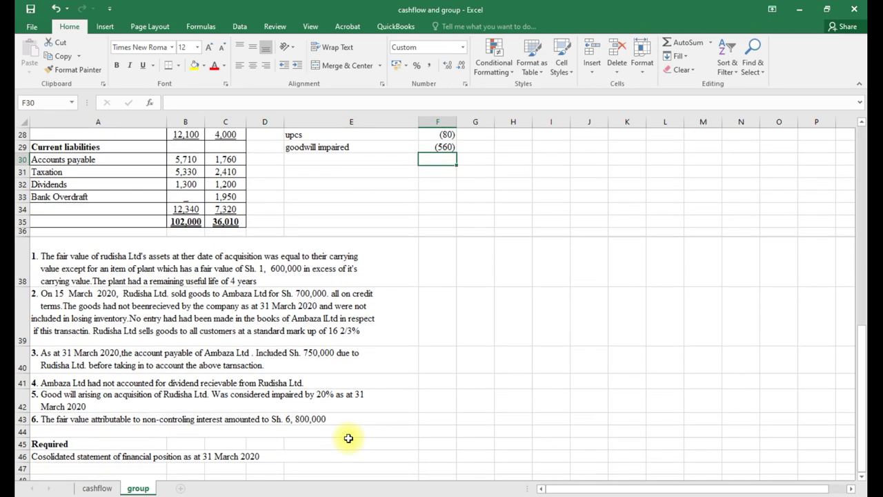
{"action": "scroll", "coordinate": [349, 438], "scroll_direction": "up", "scroll_amount": 4}
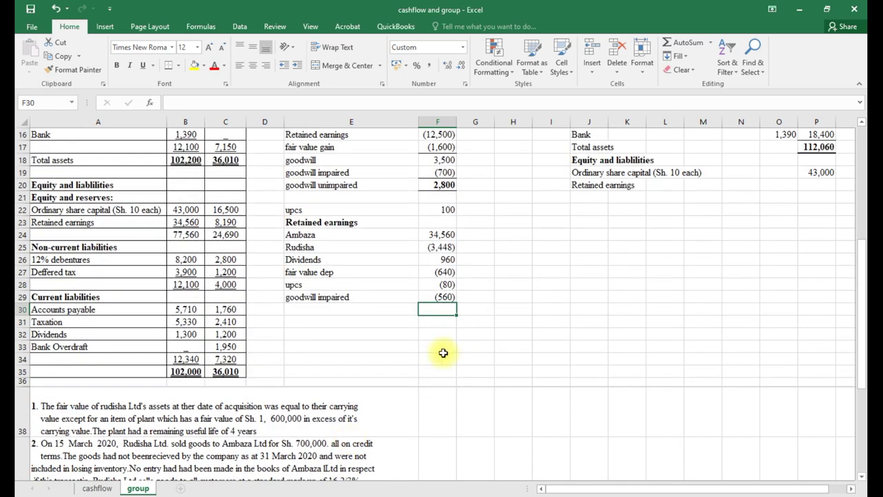
{"action": "key", "text": "alt+equal"}
{"action": "key", "text": "Return"}
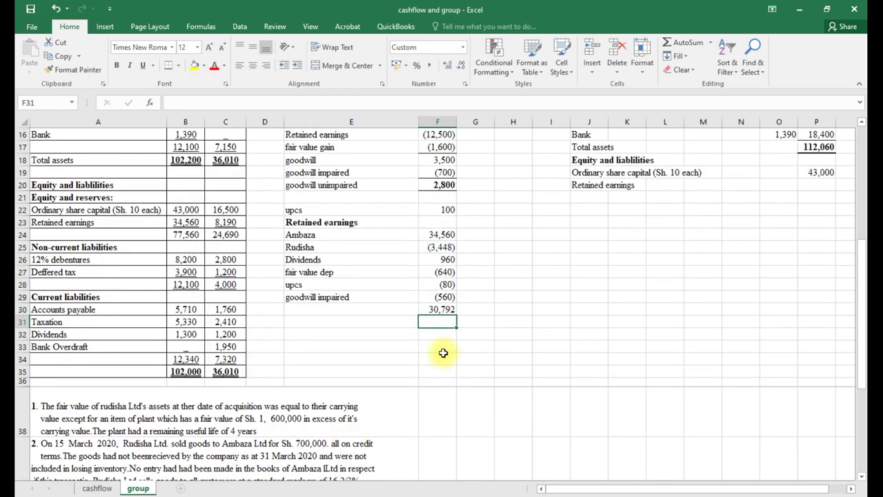
{"action": "left_click", "coordinate": [439, 311]}
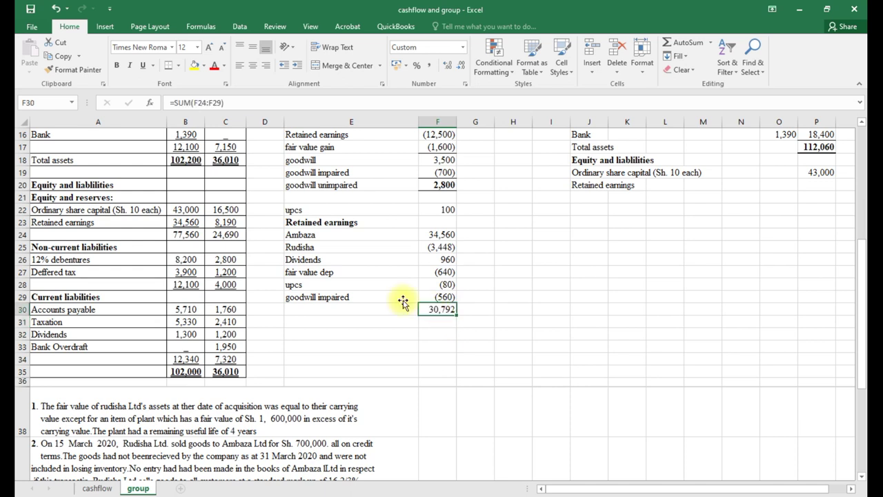
{"action": "left_click", "coordinate": [167, 64]}
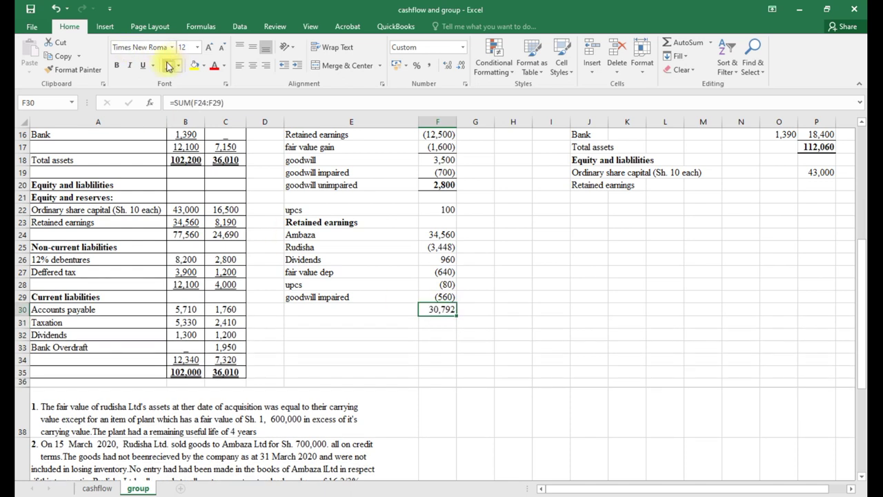
{"action": "key", "text": "ctrl+b"}
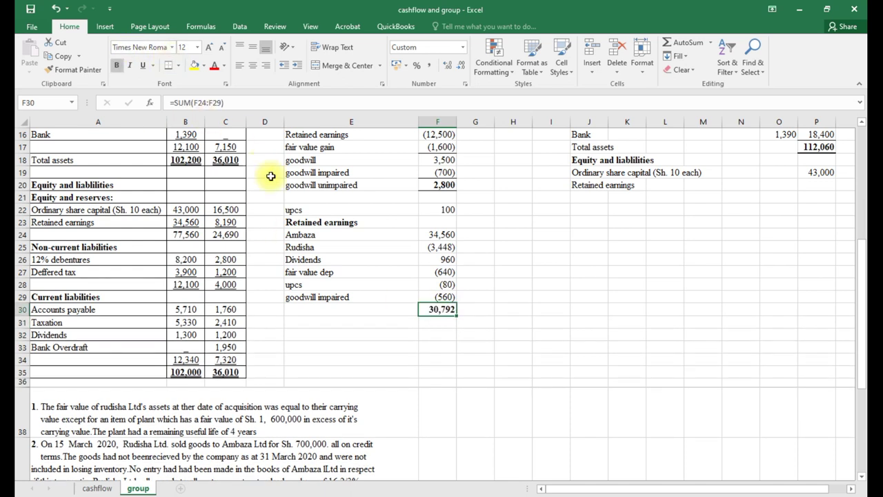
Link the Retained earnings amount in P20 of the consolidated statement to the working's total in F30.
{"action": "scroll", "coordinate": [457, 324], "scroll_direction": "up", "scroll_amount": 2}
{"action": "left_click", "coordinate": [816, 222]}
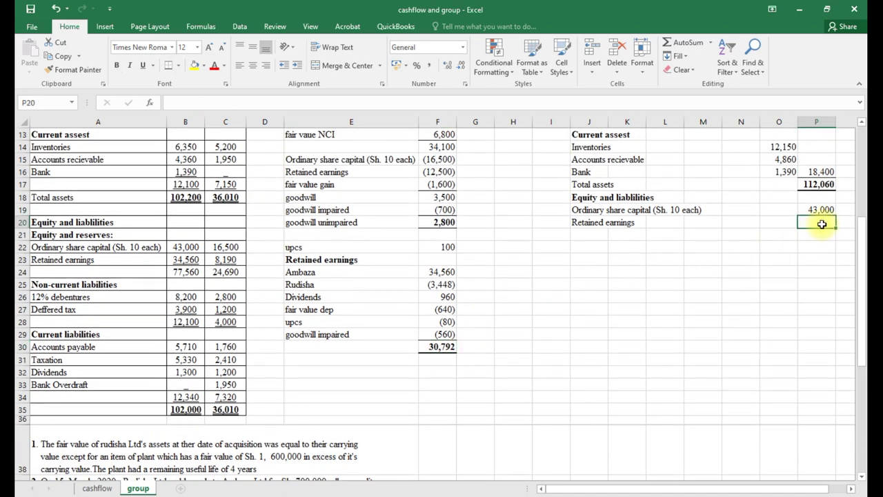
{"action": "type", "text": "="}
{"action": "left_click", "coordinate": [442, 347]}
{"action": "key", "text": "Return"}
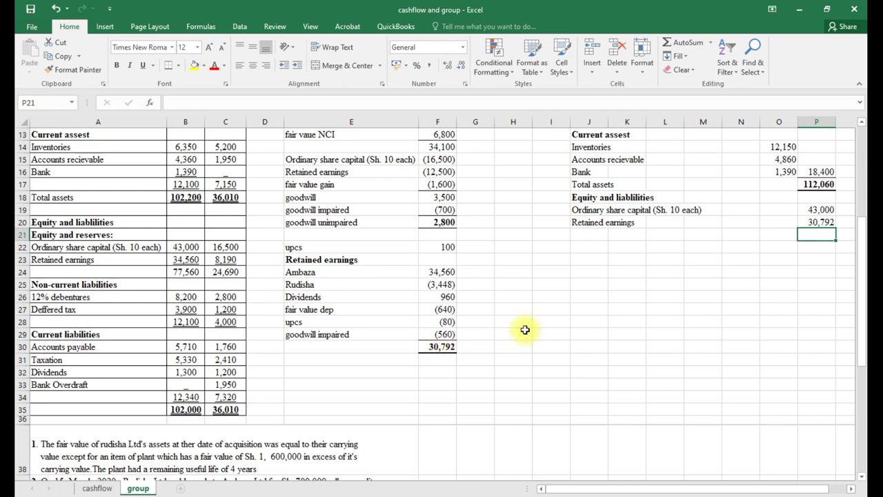
Label the line in J21 of the consolidated statement "attributable to holding company".
{"action": "left_click", "coordinate": [597, 240]}
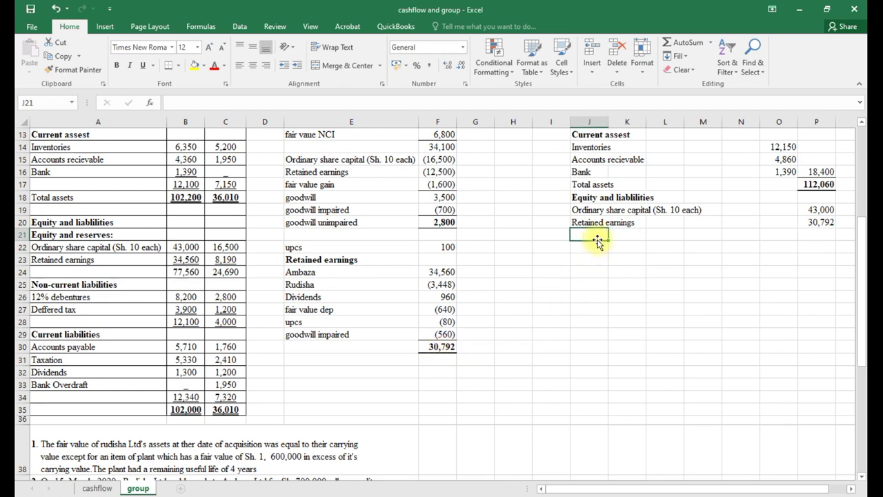
{"action": "type", "text": "attributable to holding c"}
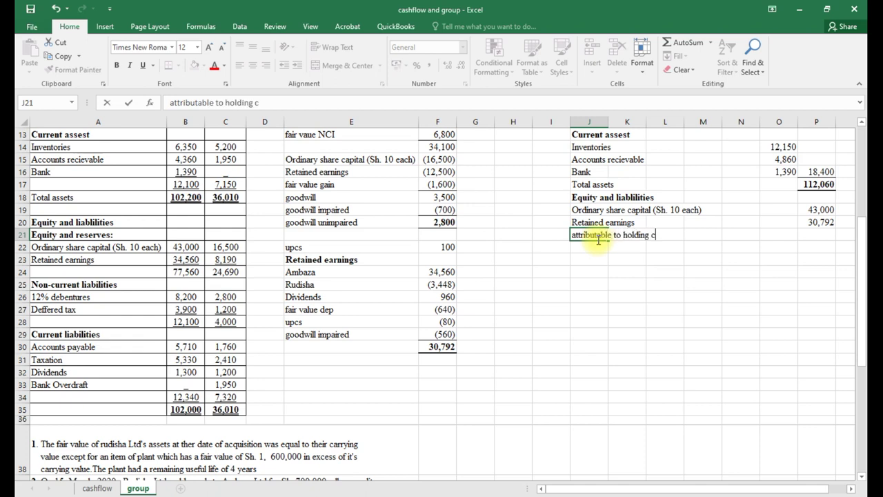
{"action": "type", "text": "ompany"}
Total the holding company's equity in P21 with =SUM(P19:P20), and add a border to the total cell.
{"action": "left_click", "coordinate": [810, 234]}
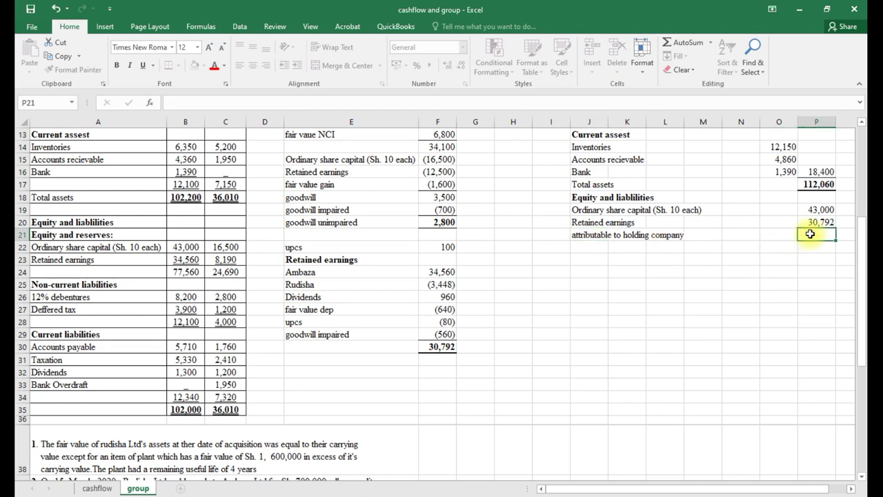
{"action": "key", "text": "alt+equal"}
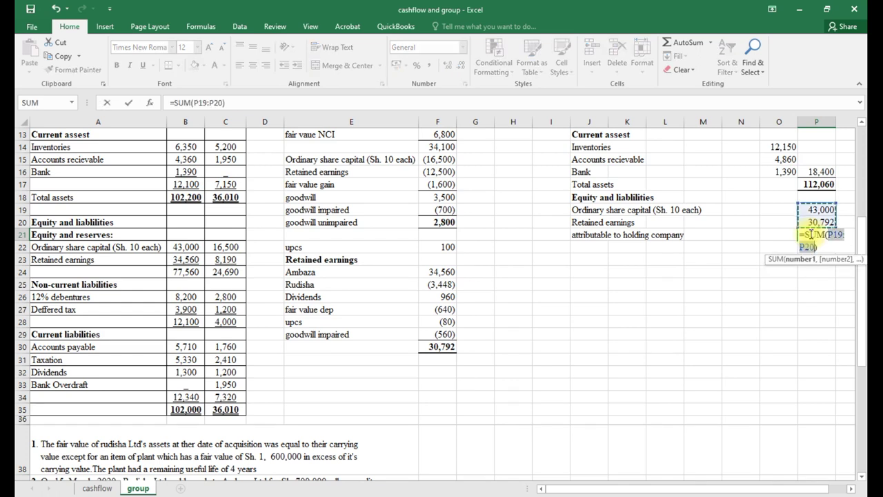
{"action": "key", "text": "Return"}
{"action": "left_click", "coordinate": [810, 234]}
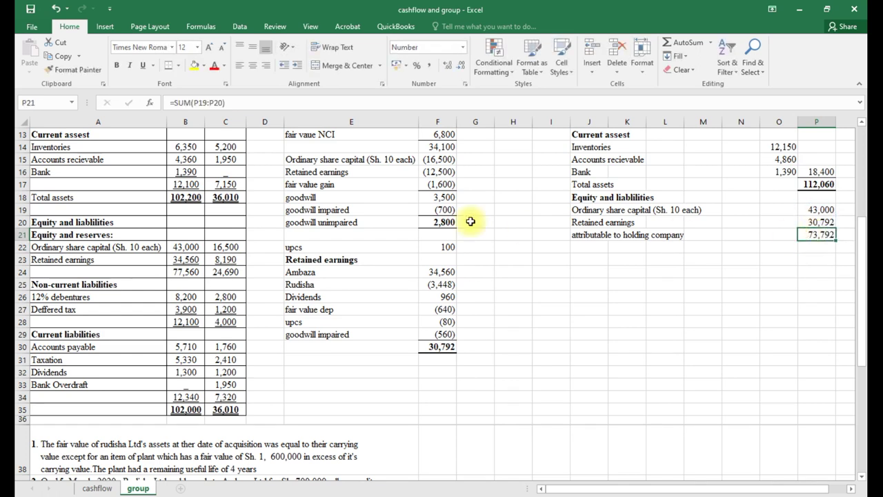
{"action": "left_click", "coordinate": [178, 66]}
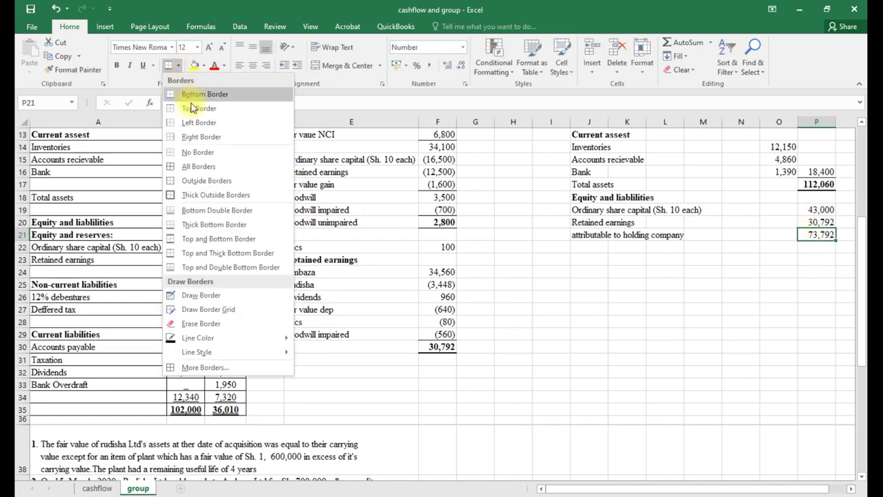
{"action": "left_click", "coordinate": [193, 93]}
Label the line in J22 of the consolidated statement "NCI share of net assets".
{"action": "left_click", "coordinate": [592, 248]}
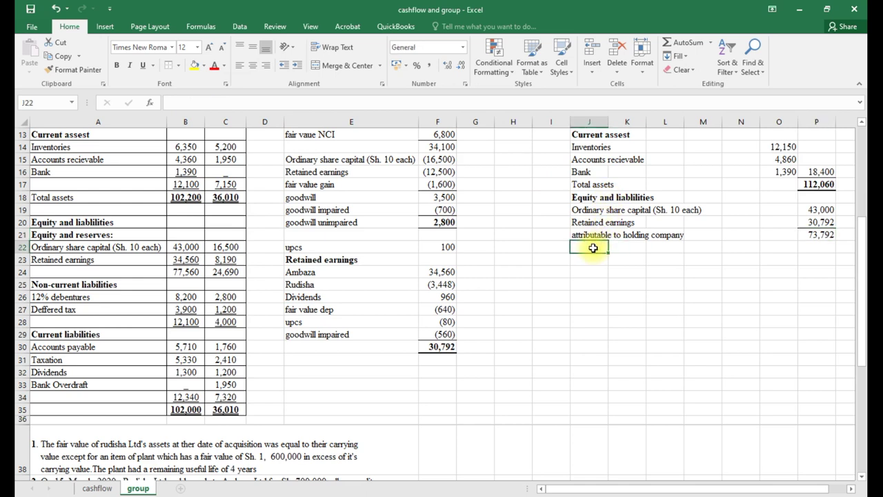
{"action": "type", "text": "nc"}
{"action": "key", "text": "BackSpace"}
{"action": "key", "text": "BackSpace"}
{"action": "type", "text": "NC"}
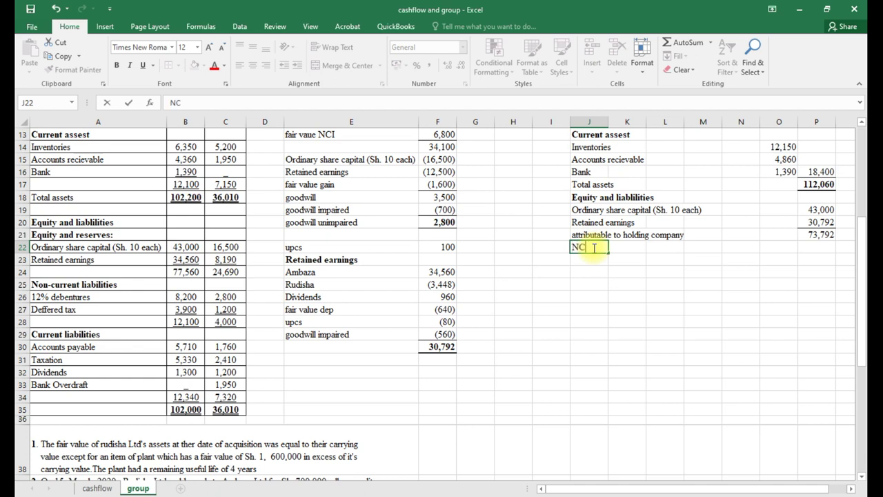
{"action": "type", "text": "I share"}
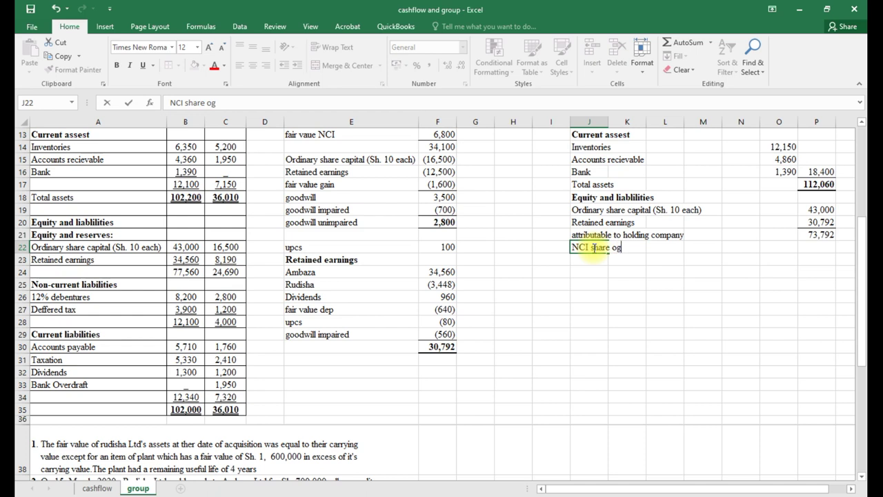
{"action": "type", "text": " of net sassets"}
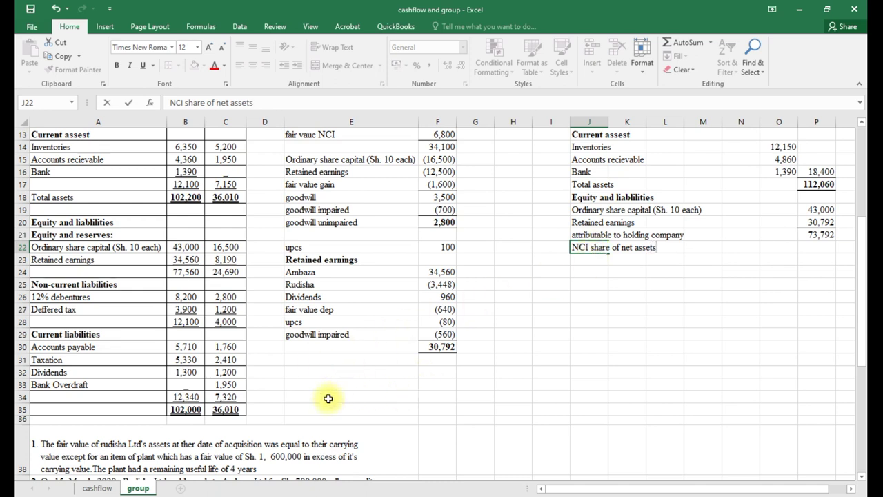
Start an NCI working below the retained earnings total by linking its heading in E31 to J22.
{"action": "left_click", "coordinate": [387, 359]}
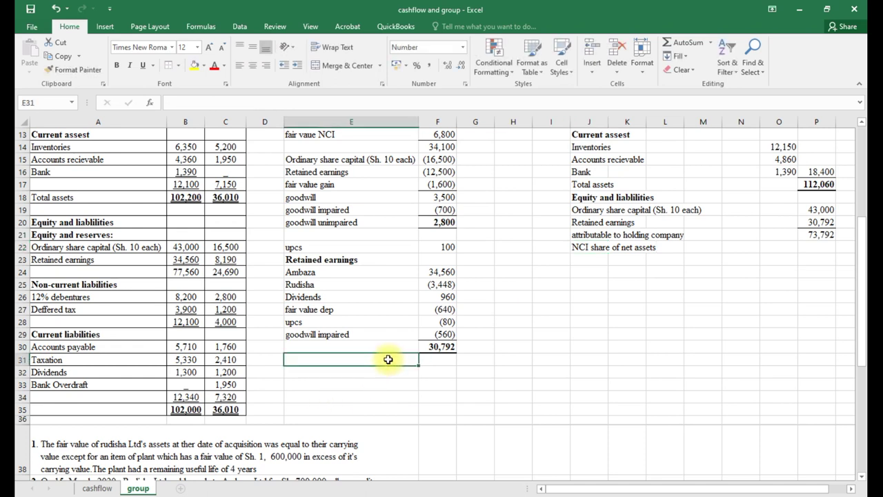
{"action": "type", "text": "n"}
{"action": "key", "text": "BackSpace"}
{"action": "type", "text": "="}
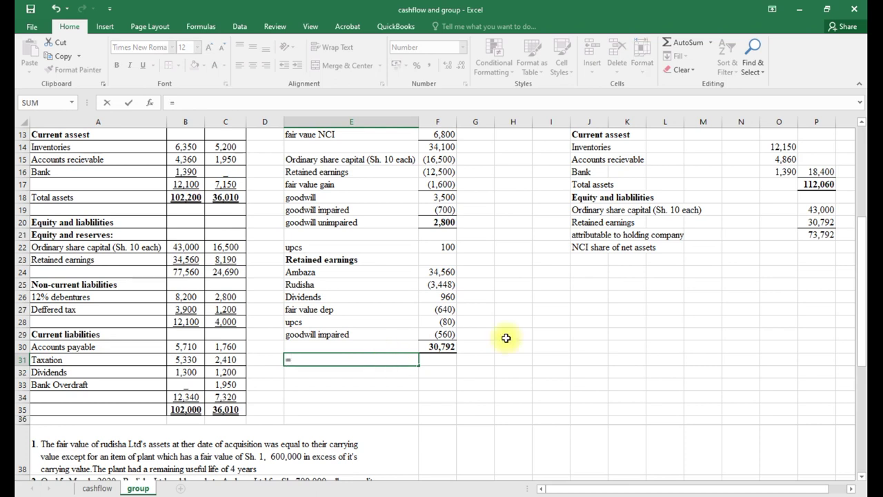
{"action": "left_click", "coordinate": [619, 249]}
{"action": "left_click", "coordinate": [590, 250]}
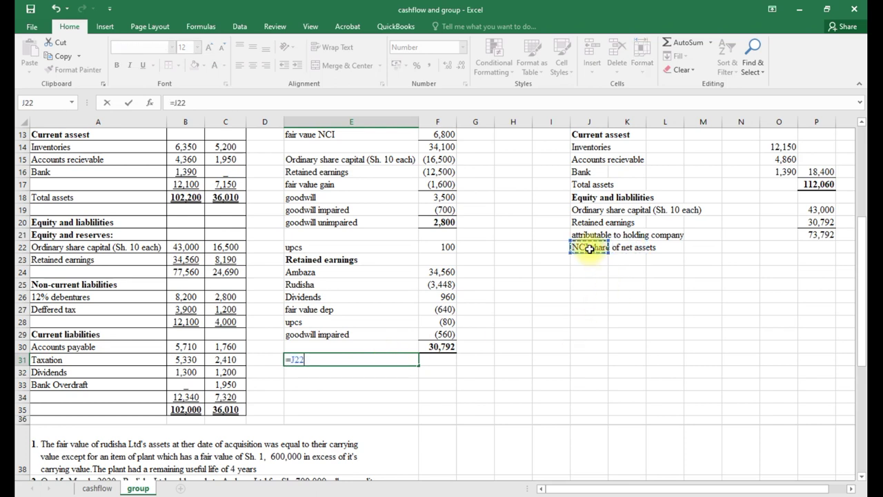
{"action": "key", "text": "Return"}
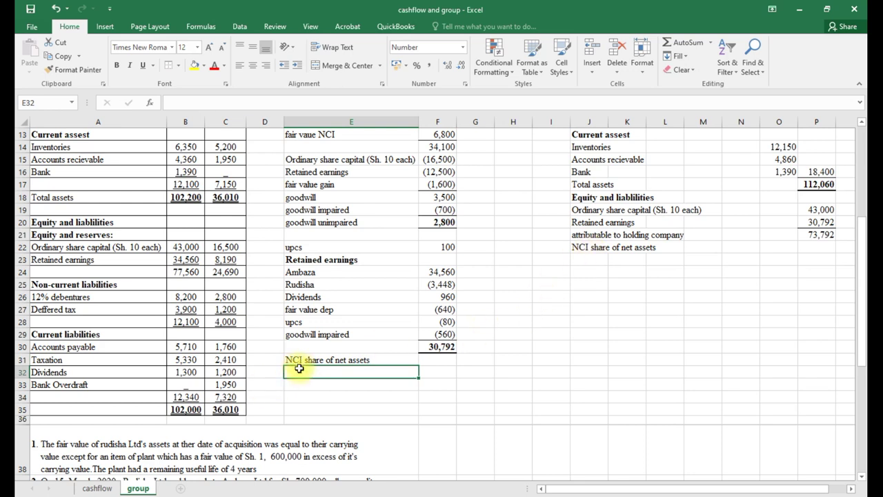
Add the NCI fair value line to the NCI working, linking E32 to E13 and F32 to F13.
{"action": "type", "text": "="}
{"action": "left_click", "coordinate": [307, 133]}
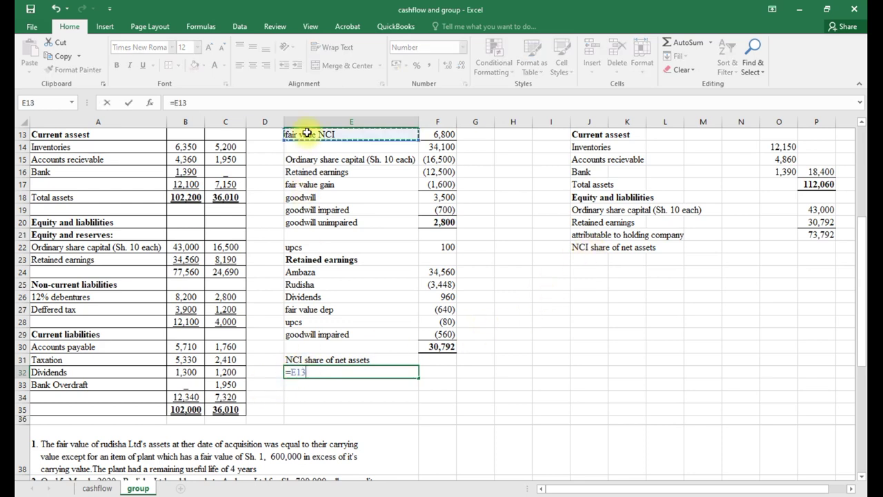
{"action": "key", "text": "Return"}
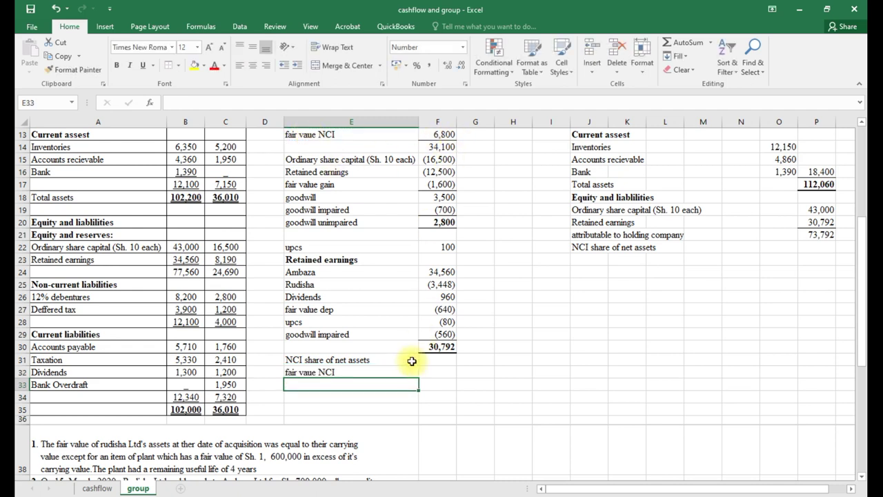
{"action": "left_click", "coordinate": [433, 370]}
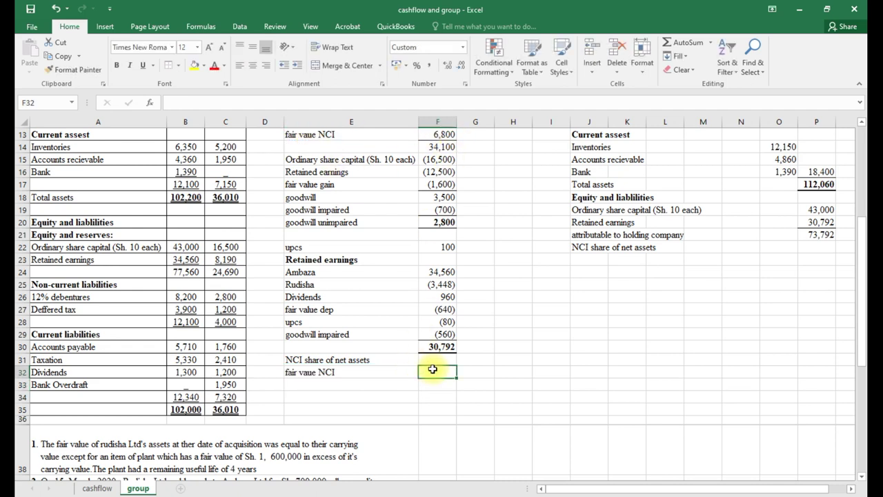
{"action": "type", "text": "="}
{"action": "left_click", "coordinate": [434, 133]}
{"action": "key", "text": "Return"}
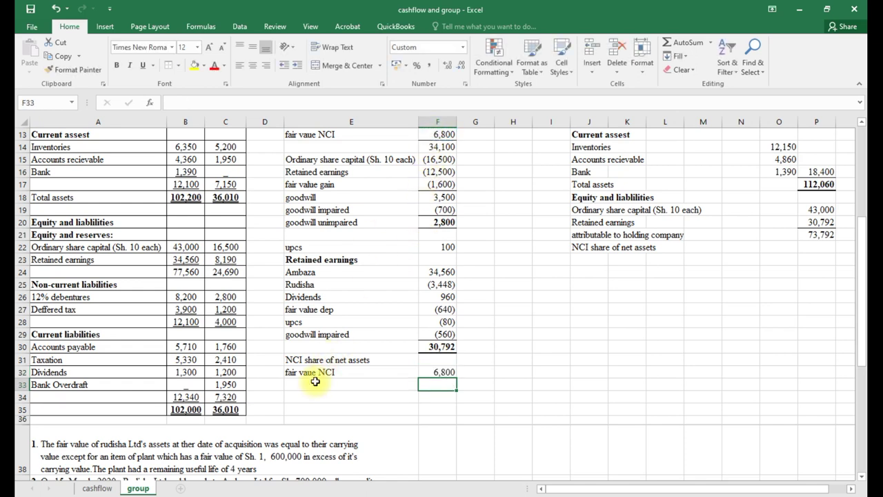
Add a Retained earnings label to the NCI working by linking E33 to E23.
{"action": "left_click", "coordinate": [314, 381]}
{"action": "type", "text": "="}
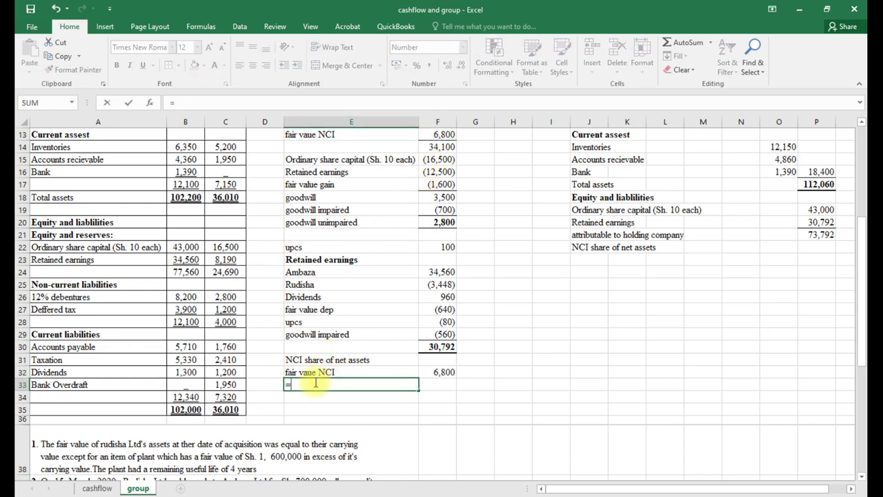
{"action": "left_click", "coordinate": [349, 260]}
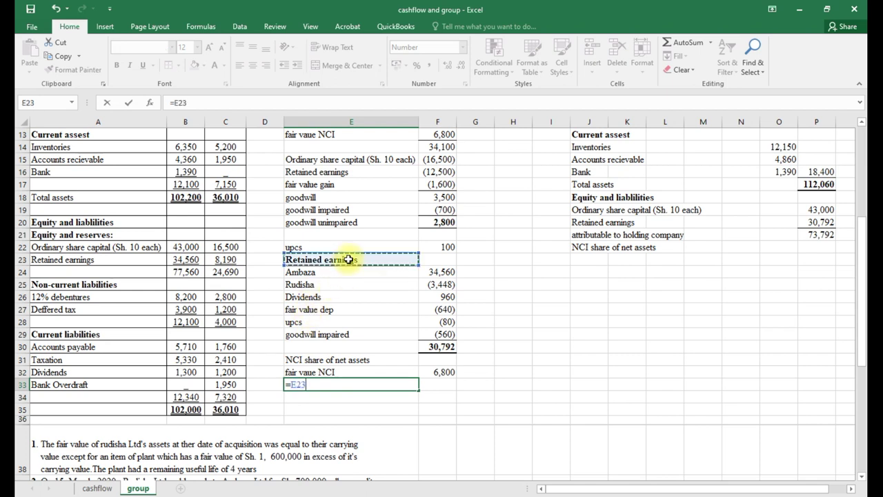
{"action": "key", "text": "Return"}
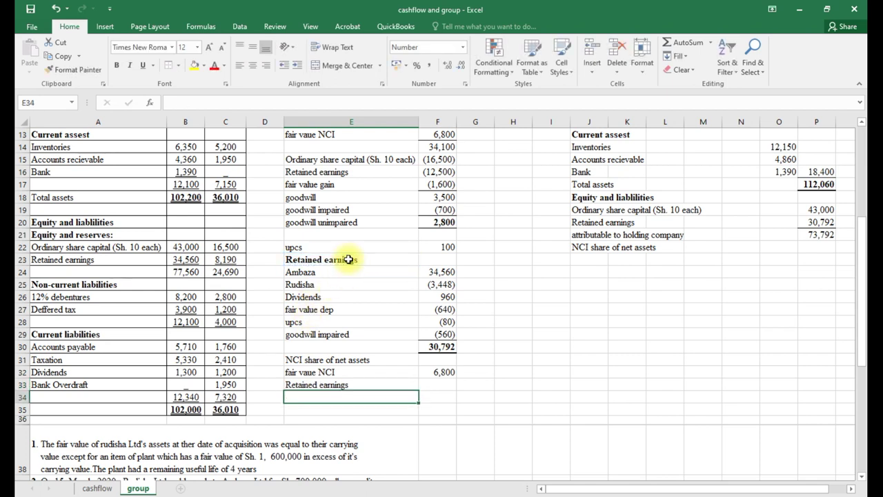
Calculate the NCI's share of Rudisha's post-acquisition retained earnings in F33 with =(C23+F16)*0.2.
{"action": "left_click", "coordinate": [443, 380]}
{"action": "type", "text": "("}
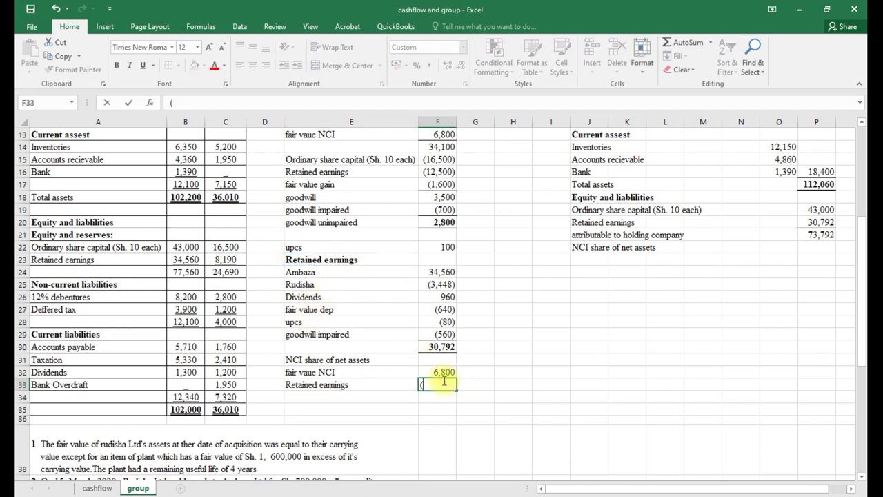
{"action": "left_click", "coordinate": [228, 258]}
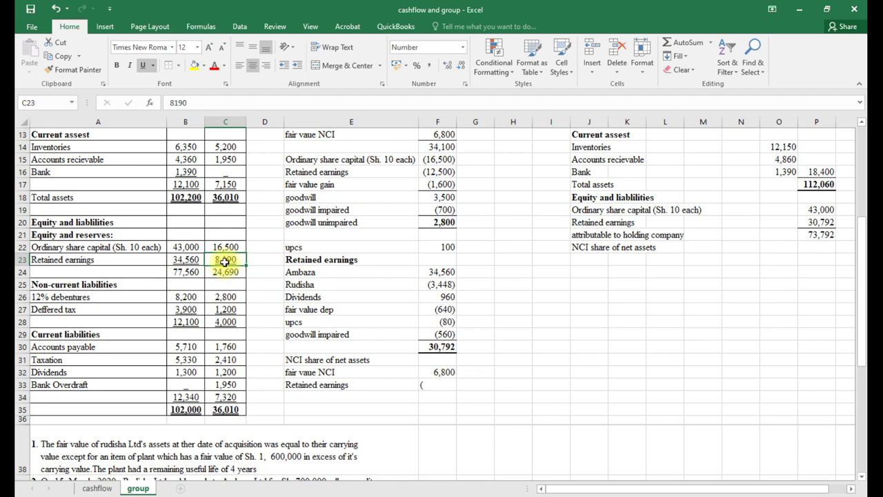
{"action": "left_click", "coordinate": [448, 387]}
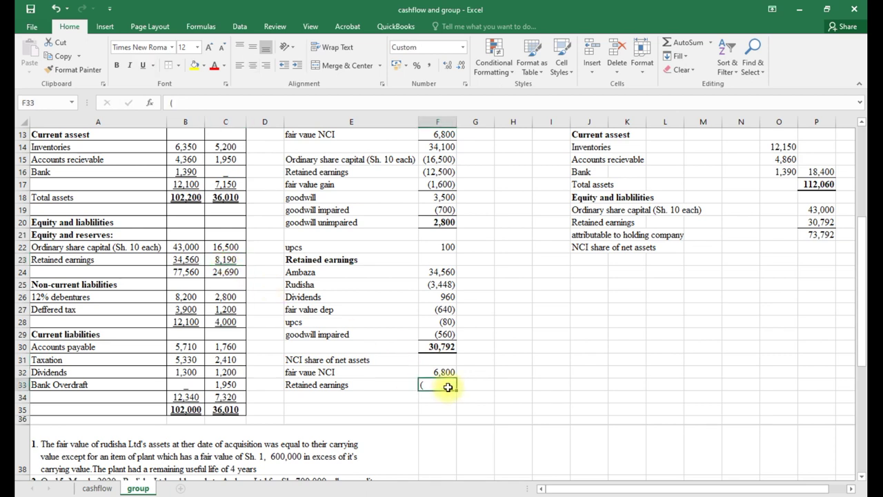
{"action": "key", "text": "BackSpace"}
{"action": "type", "text": "-"}
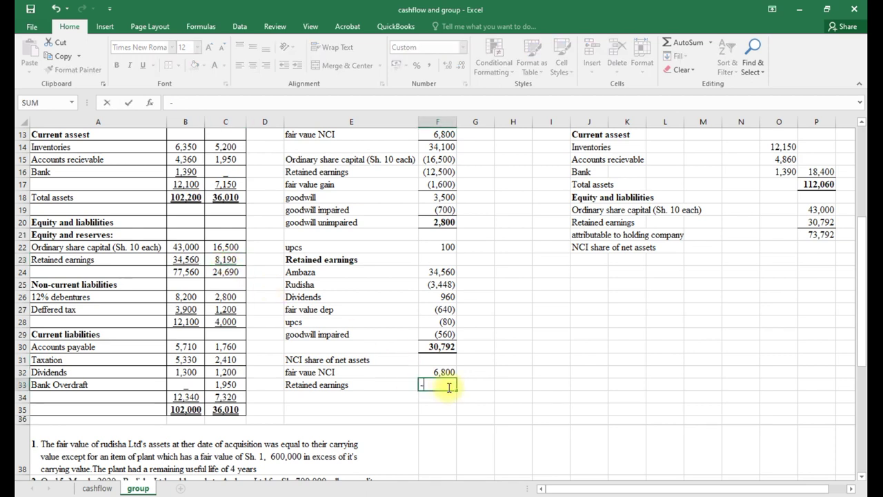
{"action": "key", "text": "BackSpace"}
{"action": "type", "text": "=("}
{"action": "left_click", "coordinate": [231, 260]}
{"action": "type", "text": "-"}
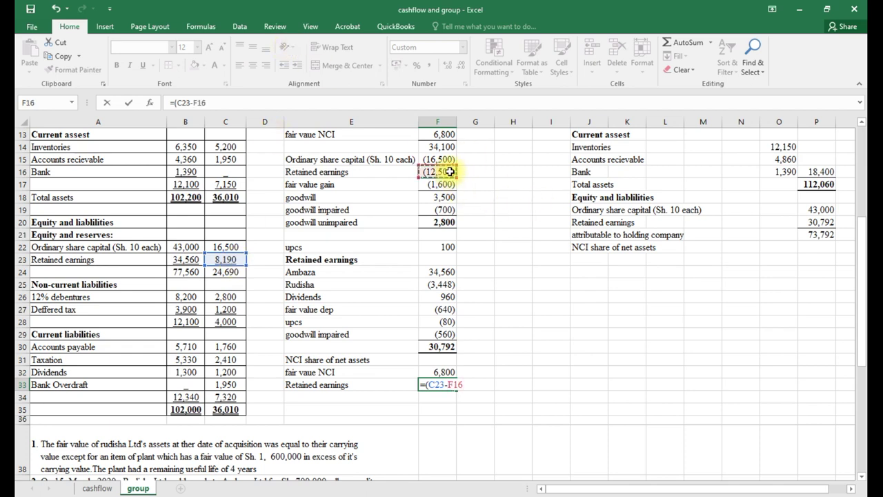
{"action": "key", "text": "BackSpace"}
{"action": "key", "text": "BackSpace"}
{"action": "key", "text": "BackSpace"}
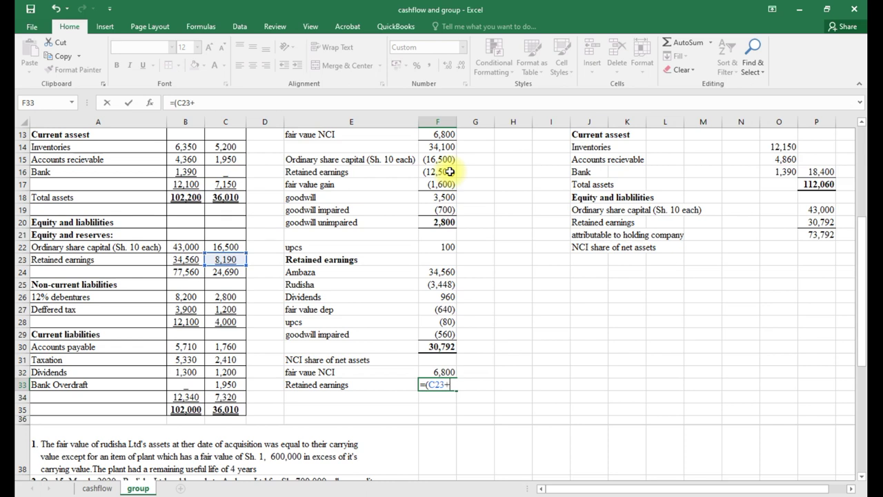
{"action": "left_click", "coordinate": [450, 171]}
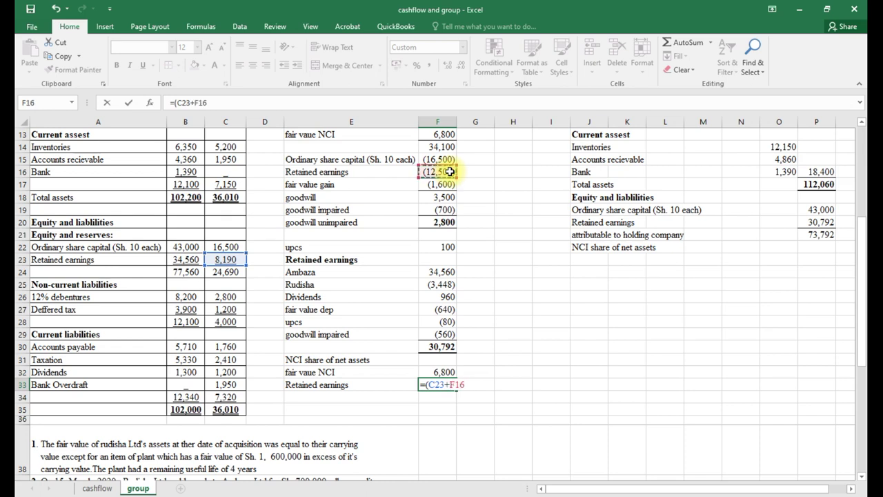
{"action": "type", "text": ")*0.2"}
Check the share acquisition details in the question against Rudisha's ordinary share capital.
{"action": "scroll", "coordinate": [450, 172], "scroll_direction": "up", "scroll_amount": 4}
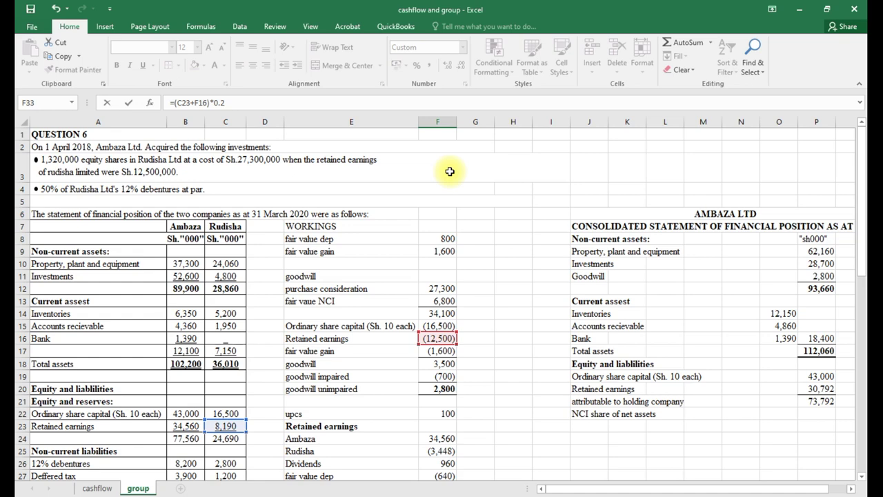
{"action": "scroll", "coordinate": [450, 171], "scroll_direction": "down", "scroll_amount": 1}
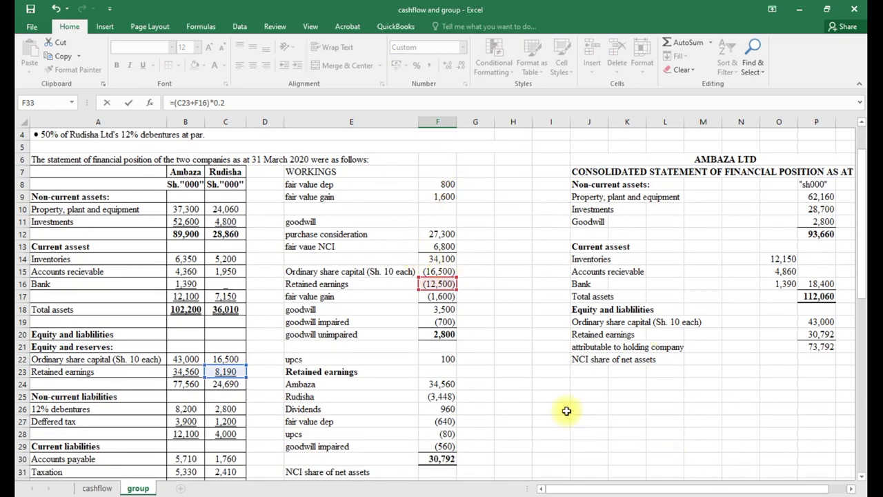
{"action": "scroll", "coordinate": [407, 330], "scroll_direction": "up", "scroll_amount": 1}
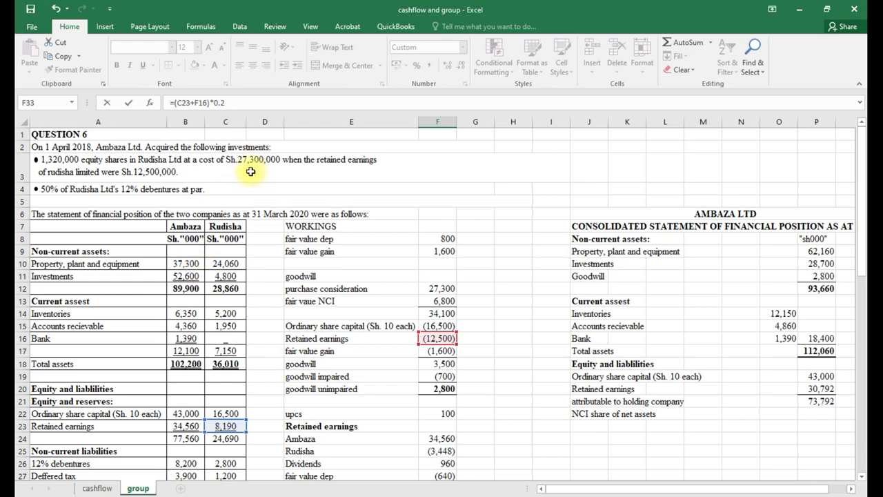
{"action": "scroll", "coordinate": [152, 318], "scroll_direction": "down", "scroll_amount": 1}
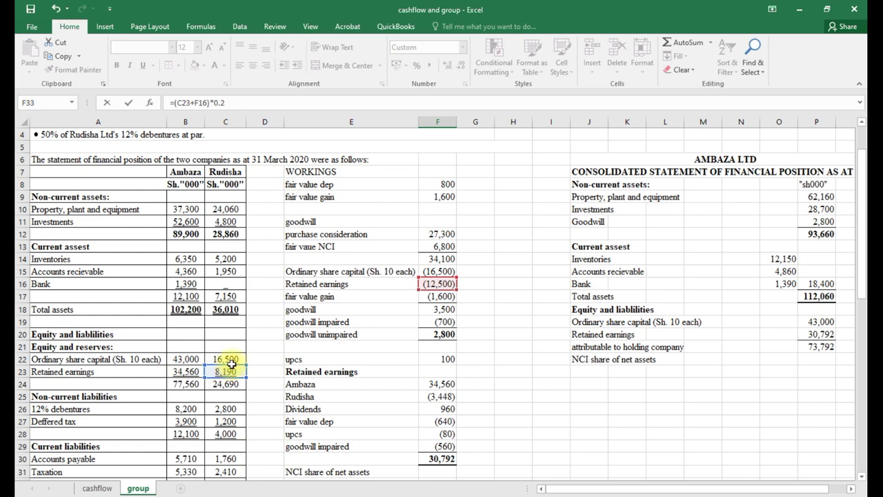
{"action": "scroll", "coordinate": [329, 291], "scroll_direction": "up", "scroll_amount": 1}
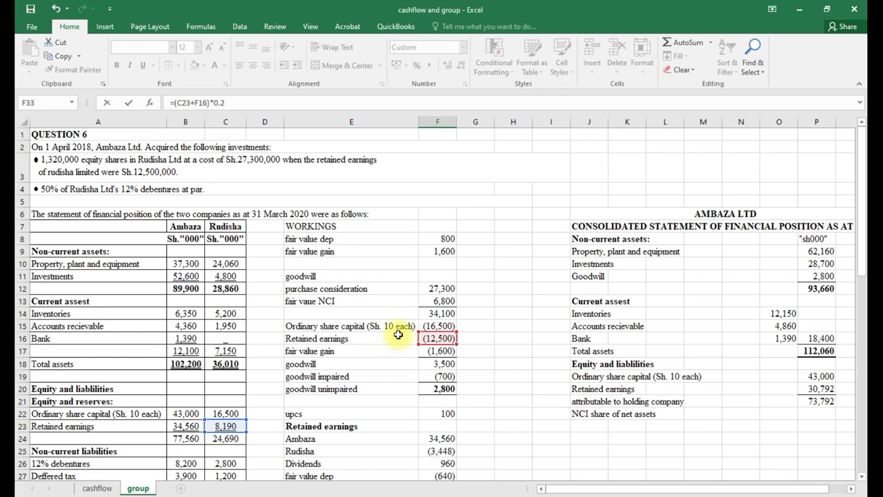
{"action": "left_click", "coordinate": [351, 201]}
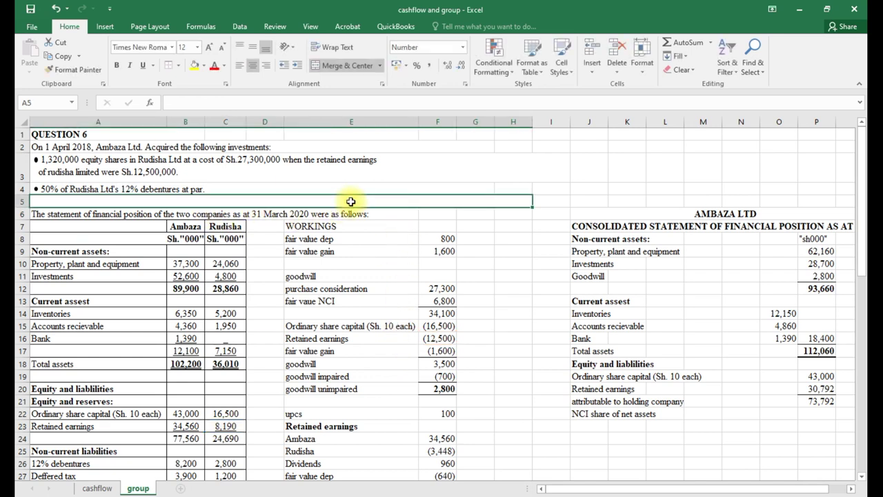
{"action": "left_click", "coordinate": [560, 187]}
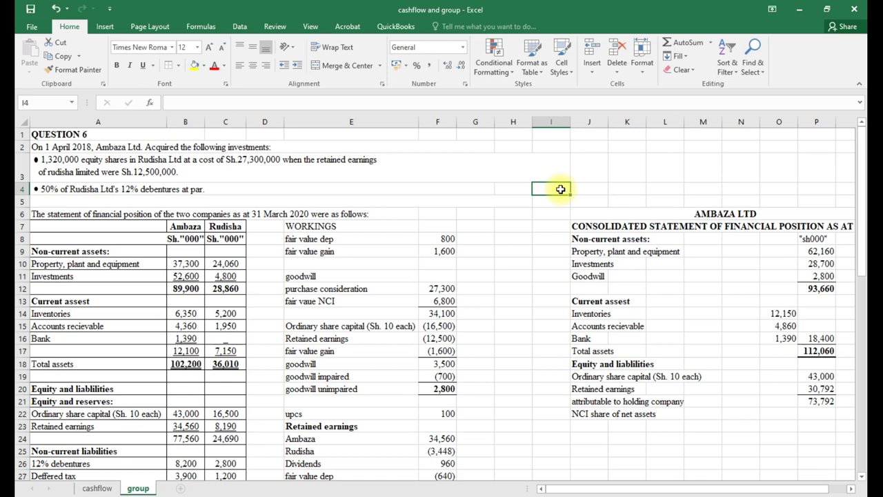
Calculate Ambaza's ownership share of Rudisha in I4 with =1320/1650.
{"action": "type", "text": "="}
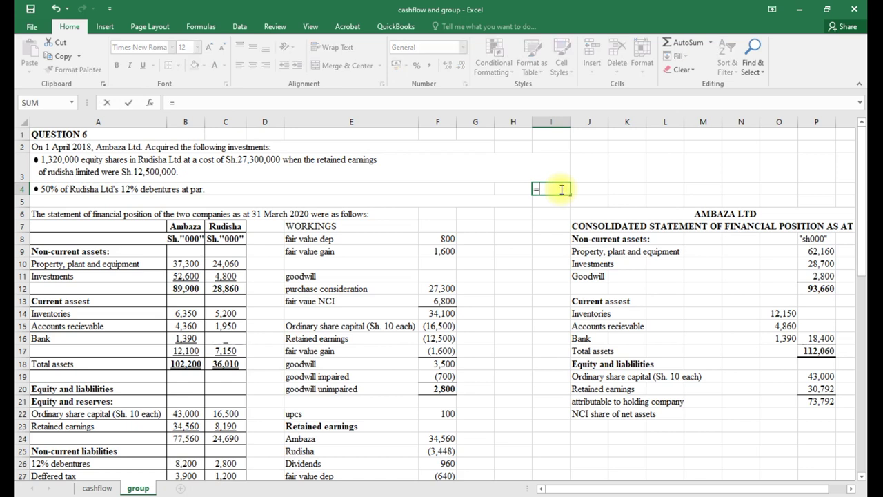
{"action": "type", "text": "1320/1650"}
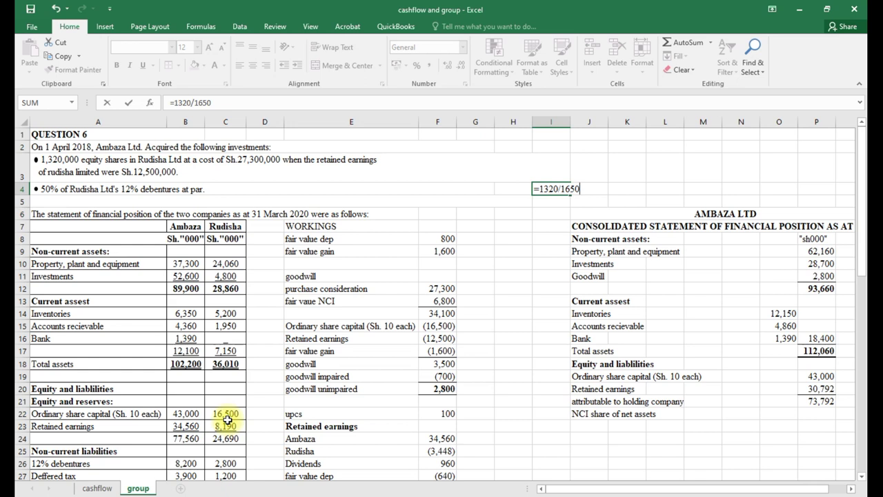
{"action": "key", "text": "Return"}
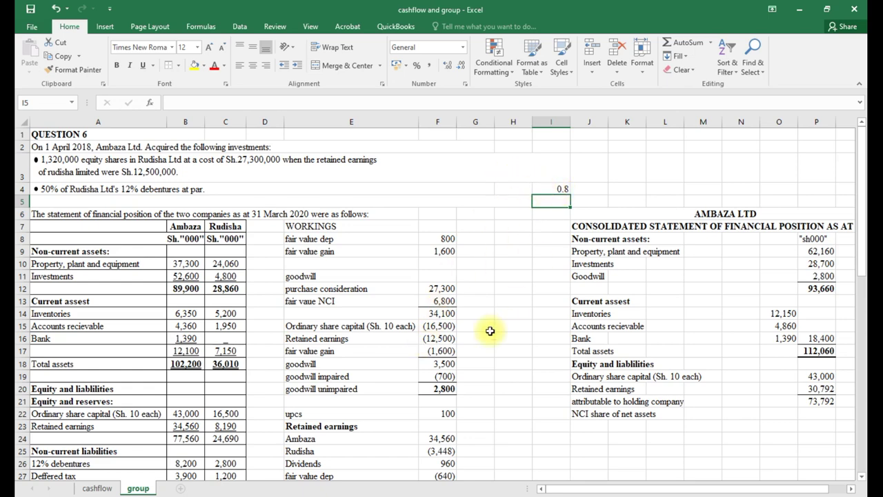
Add a Dividends label to the NCI working by linking E34 to E26.
{"action": "scroll", "coordinate": [432, 367], "scroll_direction": "down", "scroll_amount": 5}
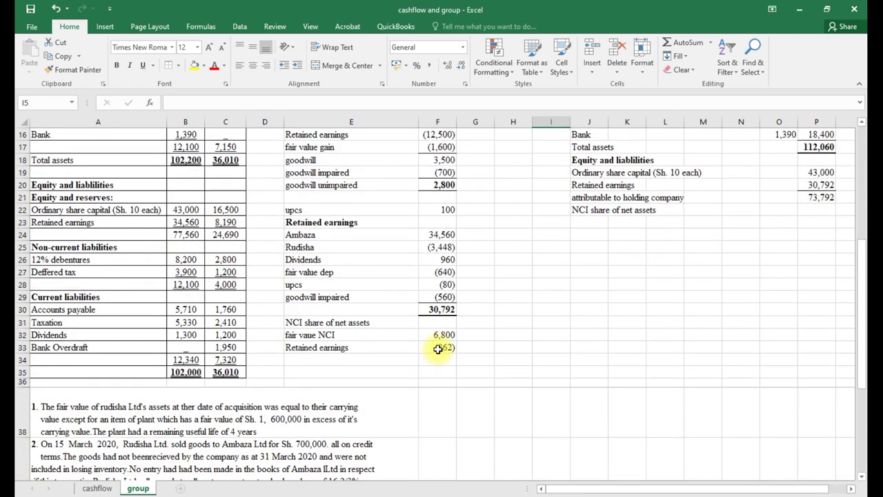
{"action": "left_click", "coordinate": [325, 360]}
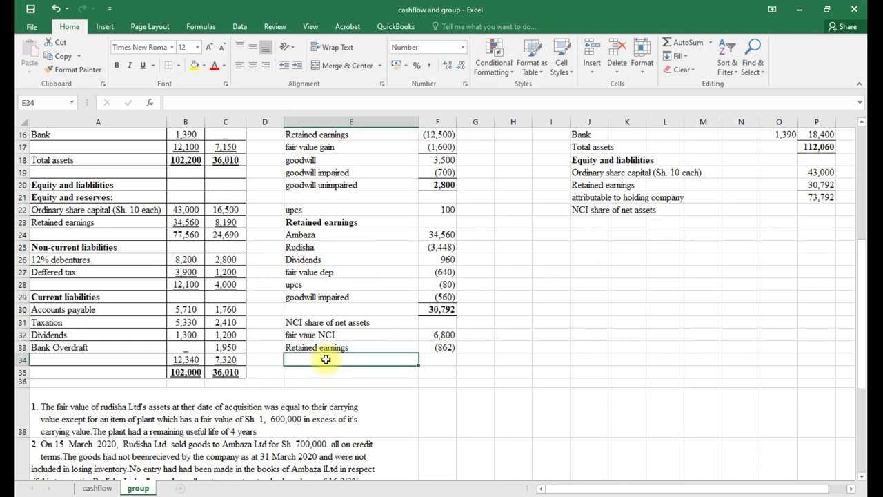
{"action": "type", "text": "="}
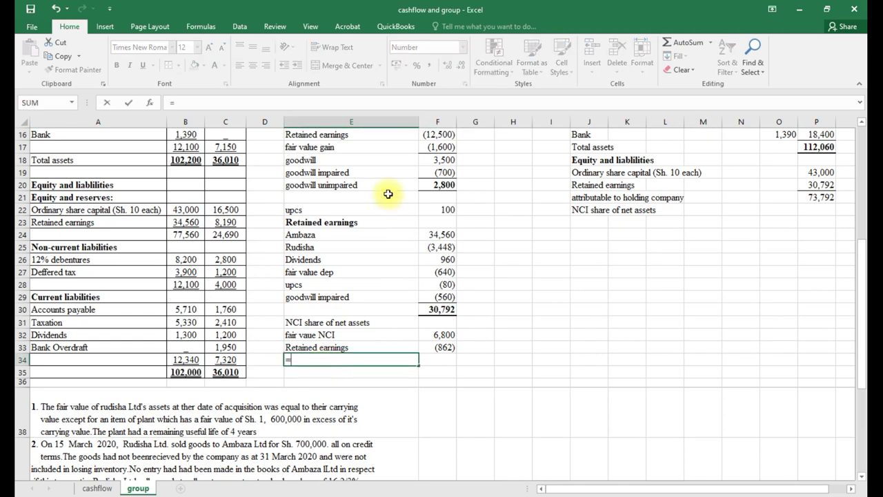
{"action": "left_click", "coordinate": [304, 261]}
{"action": "key", "text": "Return"}
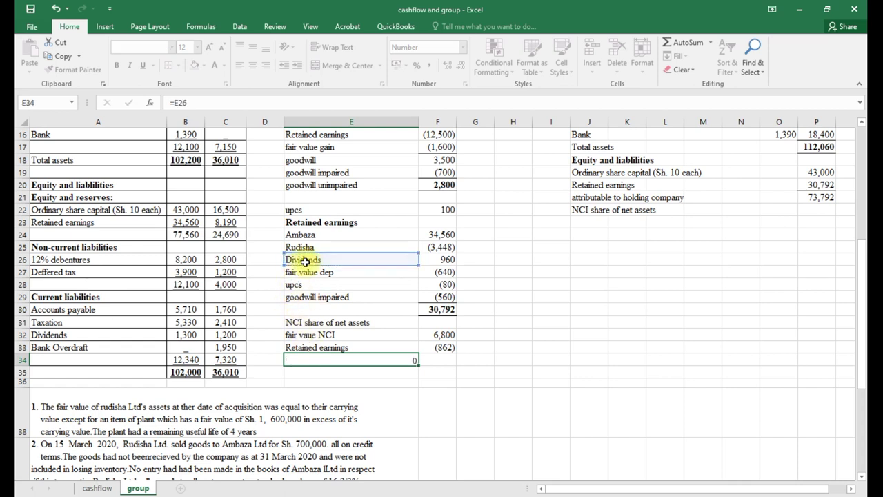
Calculate the NCI's share of Rudisha's dividends in F34 with =C32*0.2.
{"action": "left_click", "coordinate": [434, 360]}
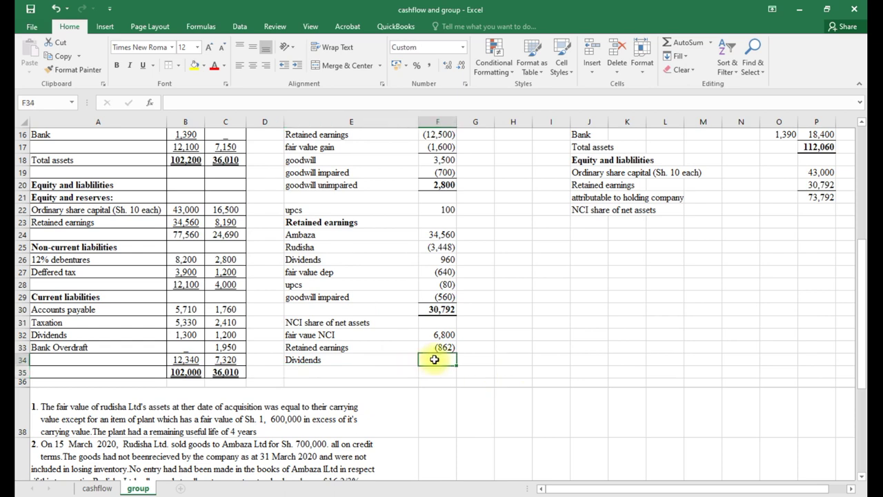
{"action": "type", "text": "="}
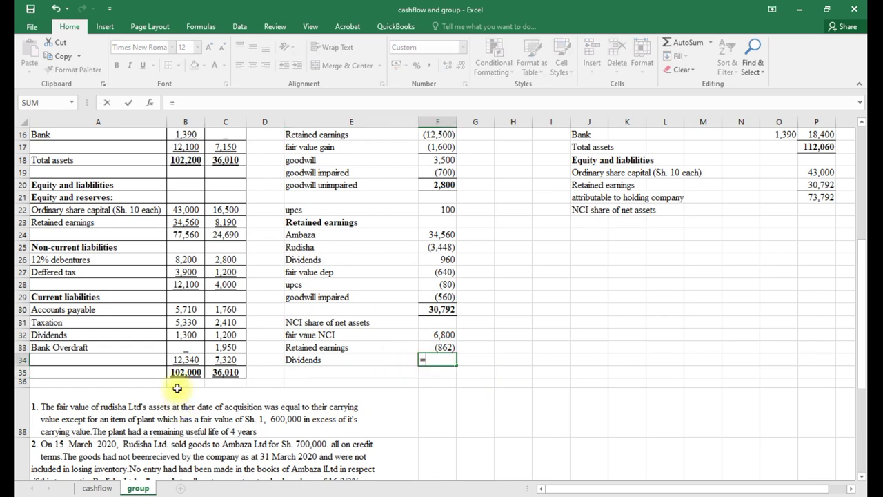
{"action": "left_click", "coordinate": [236, 336]}
{"action": "type", "text": "*"}
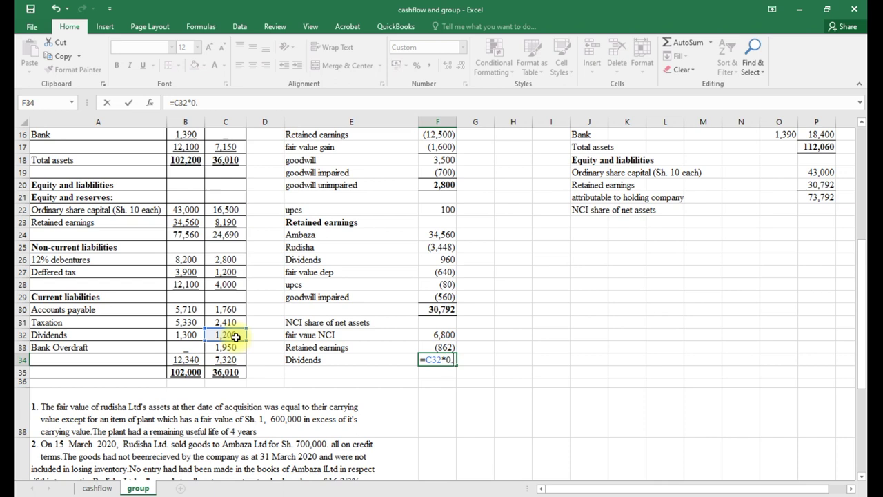
{"action": "type", "text": "0.2"}
{"action": "key", "text": "Return"}
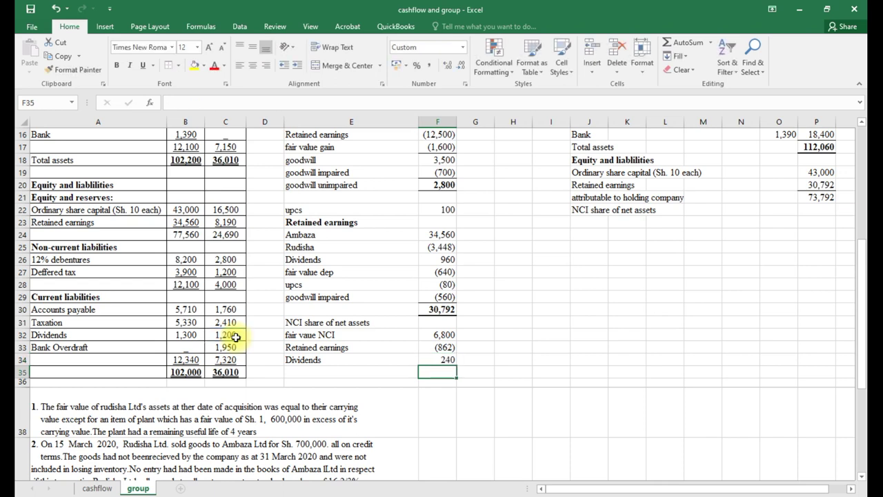
Add a fair value dep label to the NCI working by linking E35 to E27.
{"action": "left_click", "coordinate": [312, 368]}
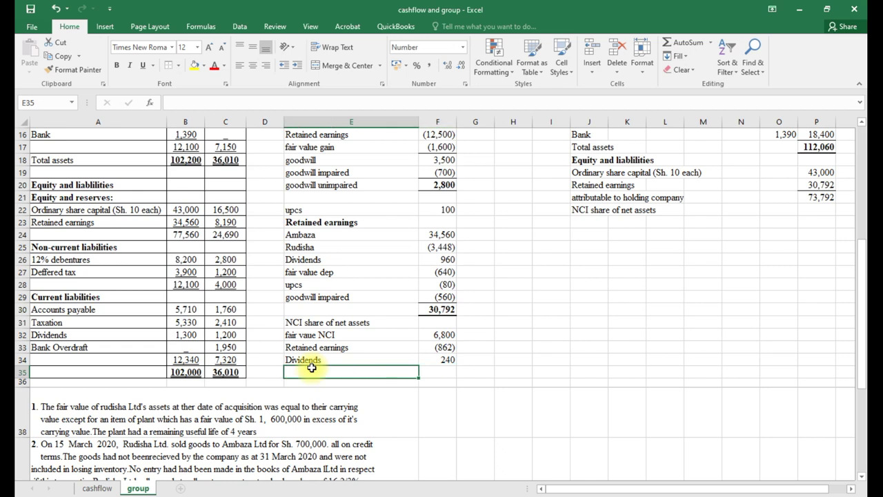
{"action": "type", "text": "="}
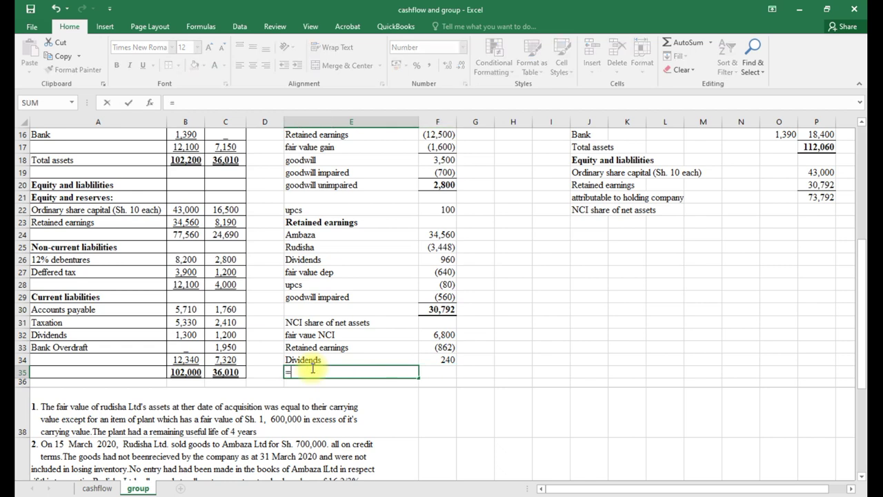
{"action": "left_click", "coordinate": [301, 274]}
{"action": "key", "text": "Return"}
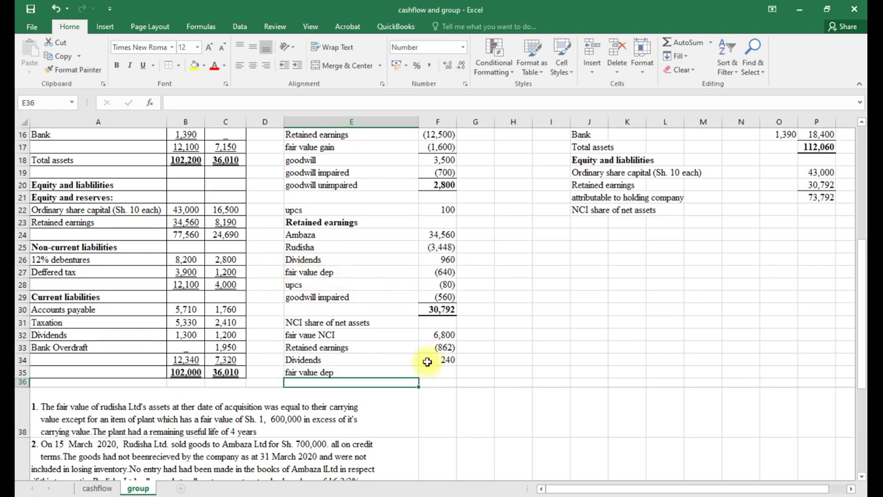
Calculate the NCI's share of the fair value depreciation in F35 with =F8*0.2.
{"action": "left_click", "coordinate": [436, 374]}
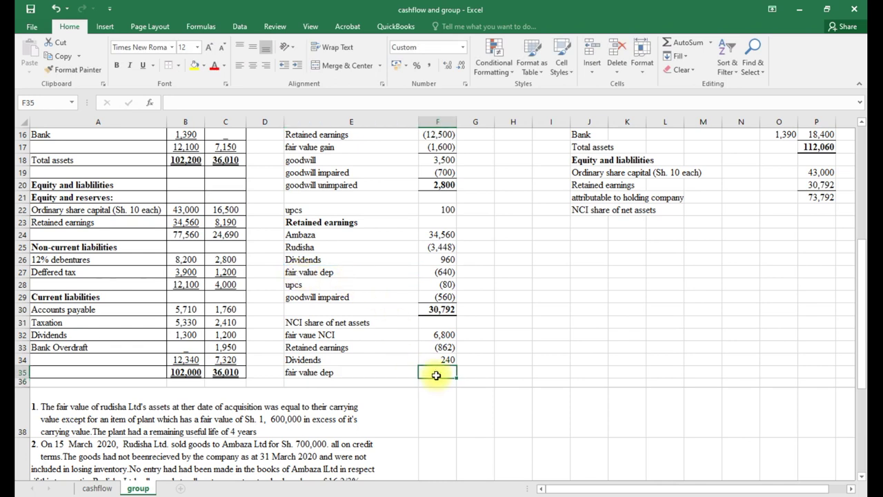
{"action": "type", "text": "="}
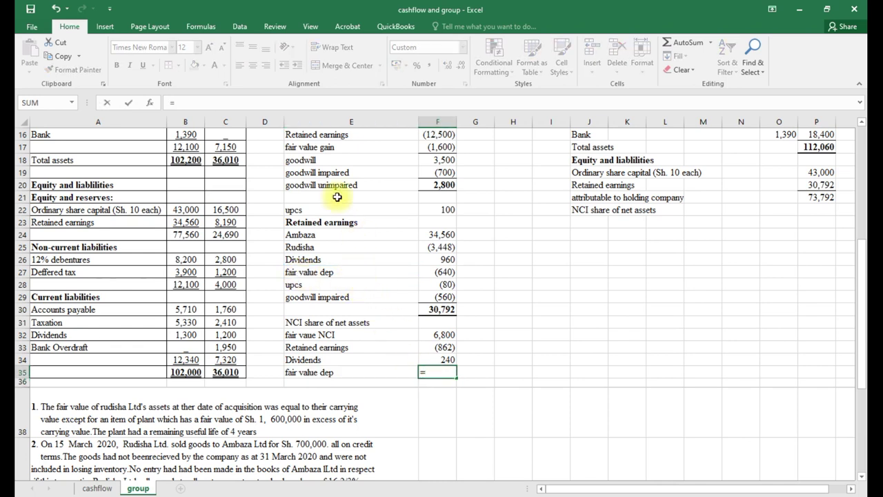
{"action": "scroll", "coordinate": [357, 261], "scroll_direction": "up", "scroll_amount": 1}
{"action": "scroll", "coordinate": [357, 262], "scroll_direction": "up", "scroll_amount": 2}
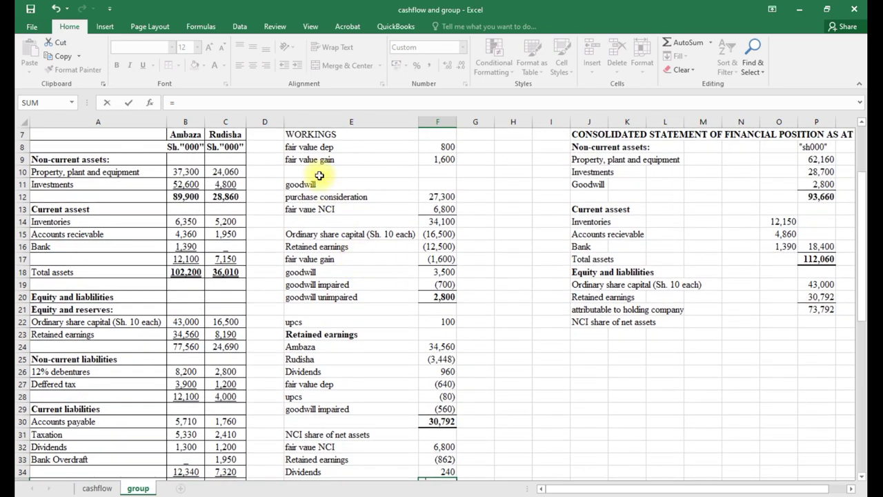
{"action": "left_click", "coordinate": [443, 147]}
{"action": "type", "text": "*"}
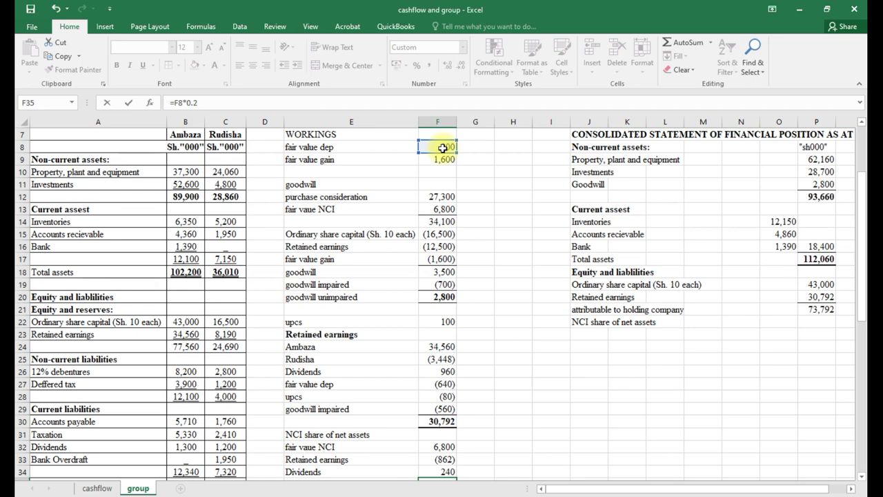
{"action": "type", "text": "0.2"}
{"action": "key", "text": "Return"}
Turn the fair value depreciation in F35 into a deduction by changing its formula to =-F8*0.2.
{"action": "left_click", "coordinate": [438, 460]}
{"action": "left_click", "coordinate": [174, 103]}
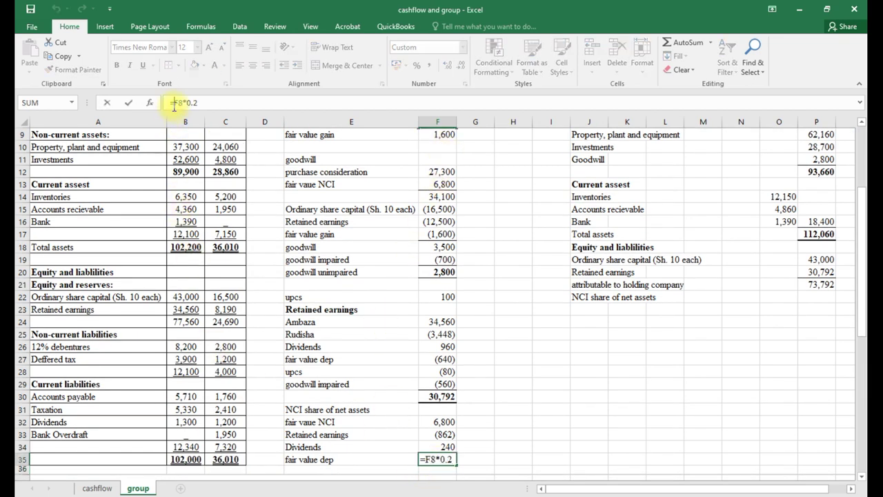
{"action": "type", "text": "-"}
{"action": "key", "text": "Return"}
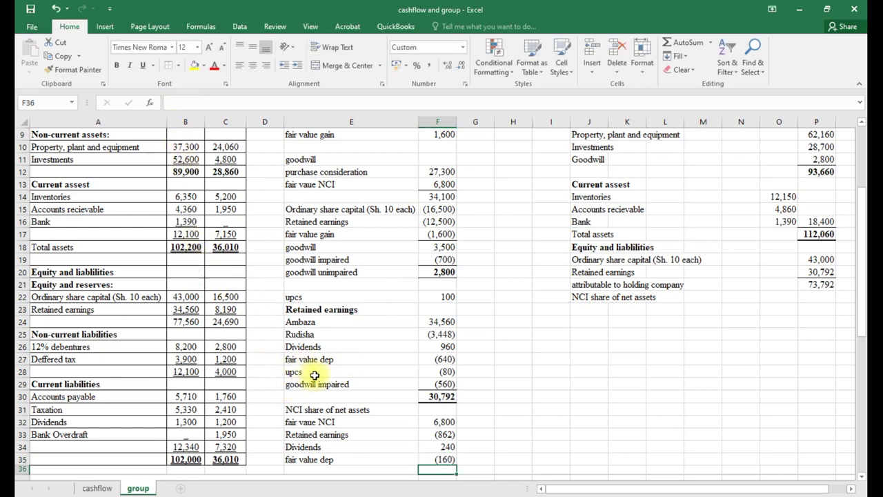
Insert three blank rows at row 36, directly below the fair value dep line.
{"action": "scroll", "coordinate": [331, 441], "scroll_direction": "down", "scroll_amount": 1}
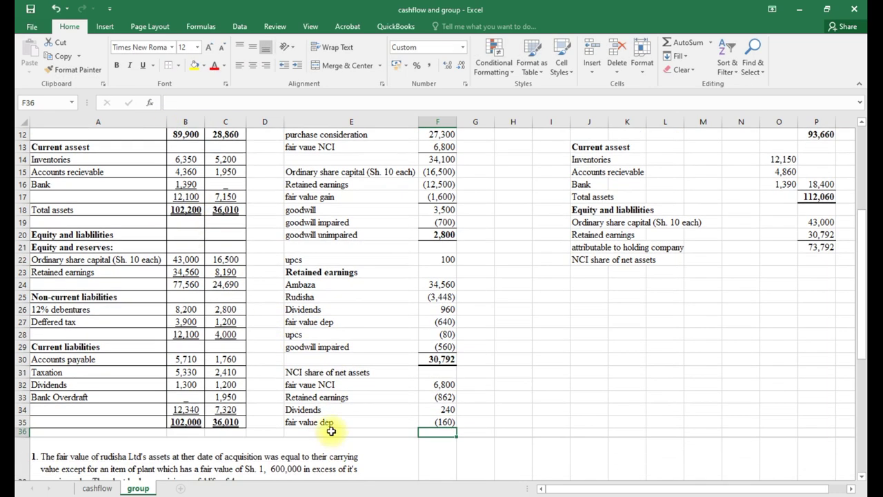
{"action": "left_click", "coordinate": [24, 433]}
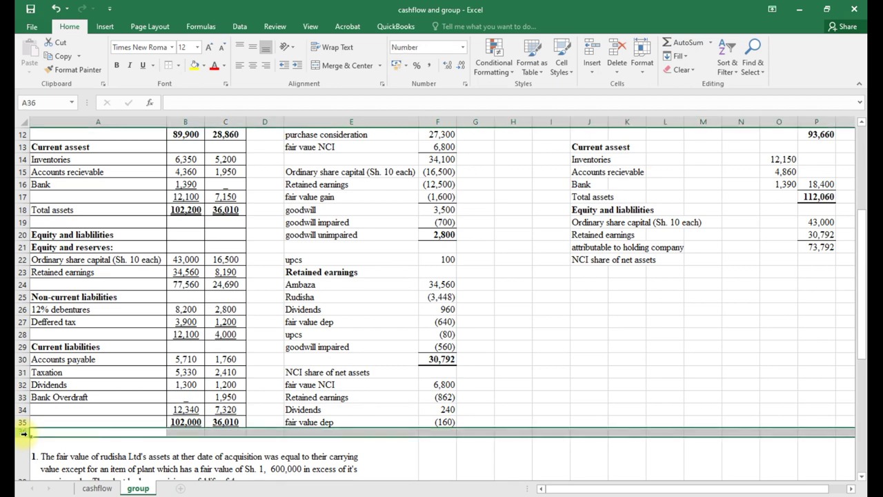
{"action": "right_click", "coordinate": [24, 433]}
{"action": "left_click", "coordinate": [49, 341]}
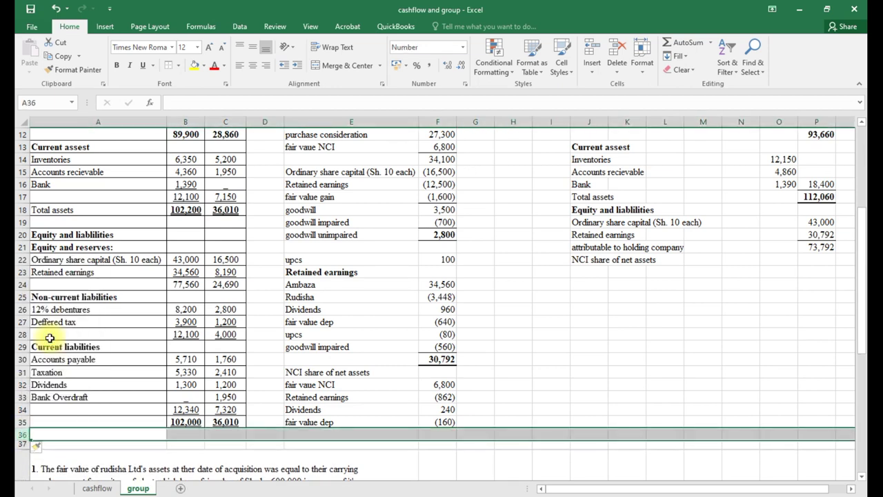
{"action": "right_click", "coordinate": [24, 436]}
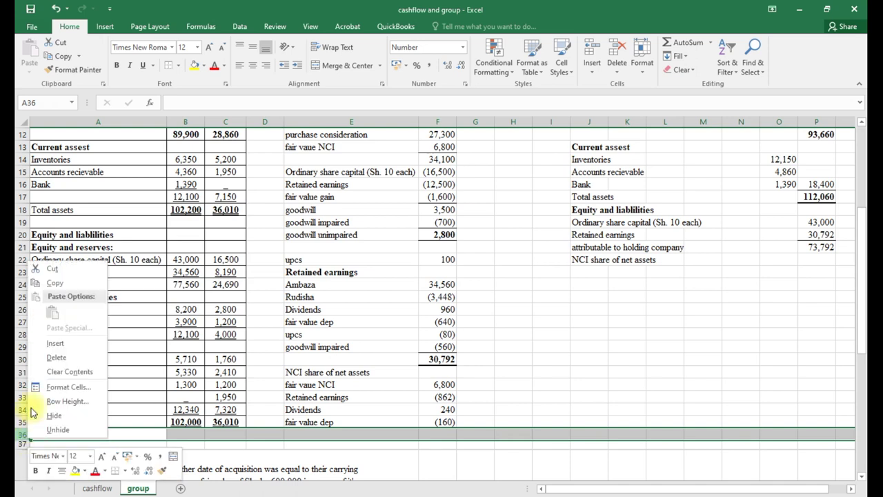
{"action": "left_click", "coordinate": [49, 344]}
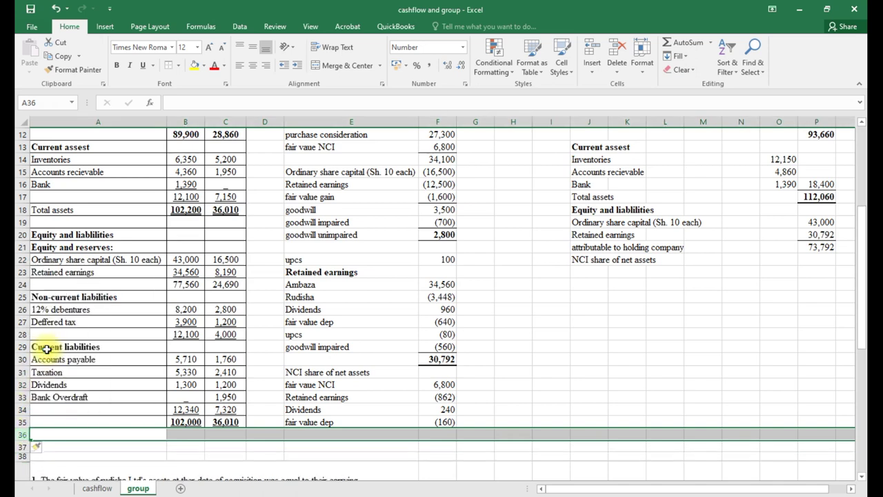
{"action": "right_click", "coordinate": [24, 436]}
{"action": "left_click", "coordinate": [52, 345]}
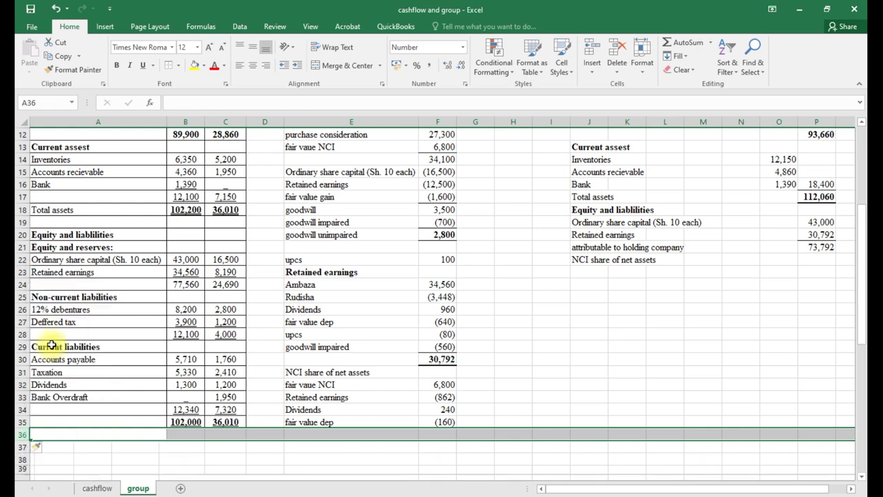
Add a upcs label to the NCI working by linking E36 to E28.
{"action": "left_click", "coordinate": [340, 433]}
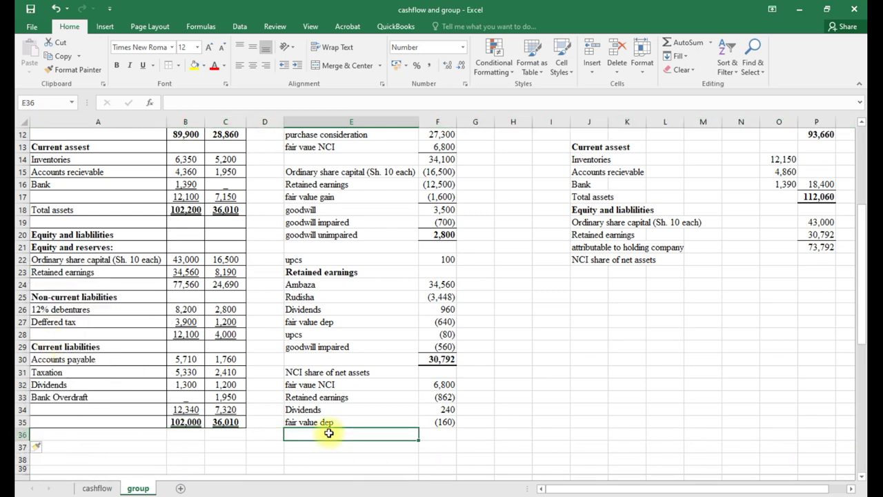
{"action": "type", "text": "="}
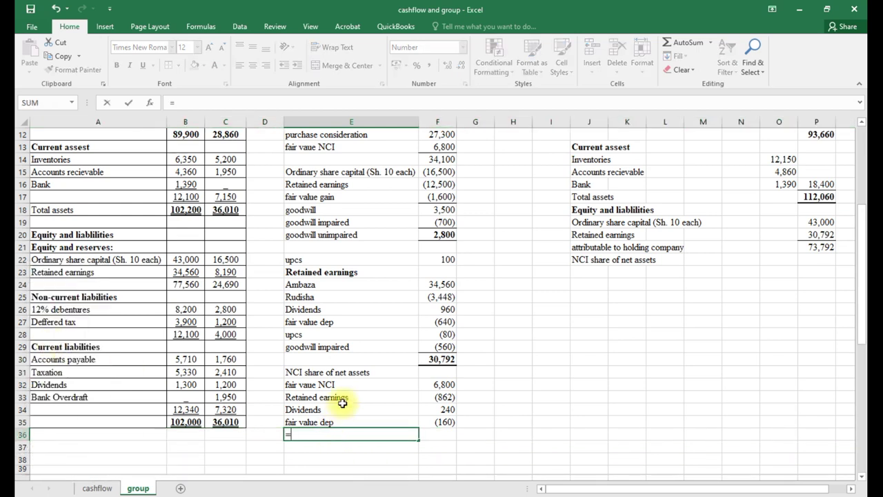
{"action": "left_click", "coordinate": [310, 334]}
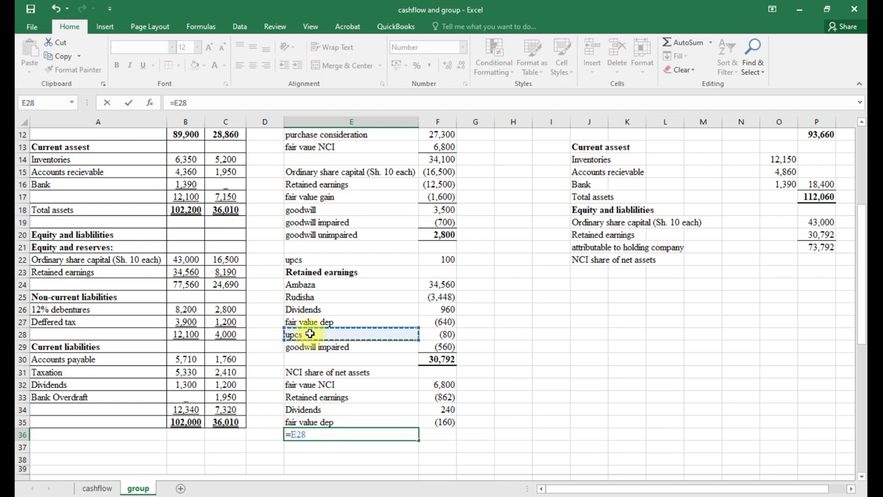
{"action": "key", "text": "Return"}
Calculate the NCI's share of the upcs amount in F36 with =F22*0.2.
{"action": "left_click", "coordinate": [443, 436]}
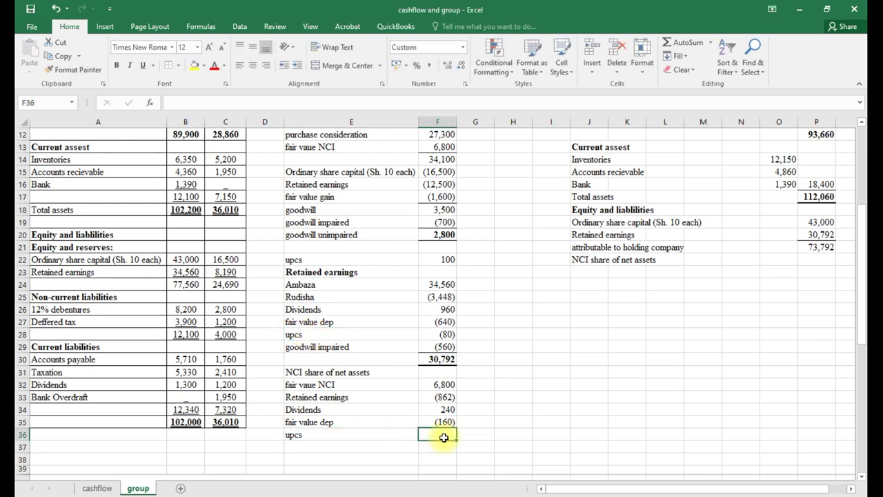
{"action": "type", "text": "="}
{"action": "scroll", "coordinate": [405, 365], "scroll_direction": "up", "scroll_amount": 2}
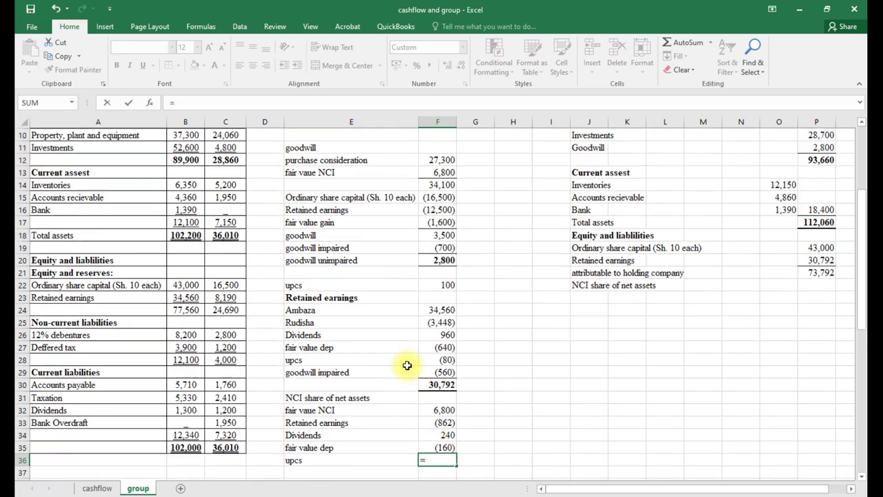
{"action": "left_click", "coordinate": [438, 335]}
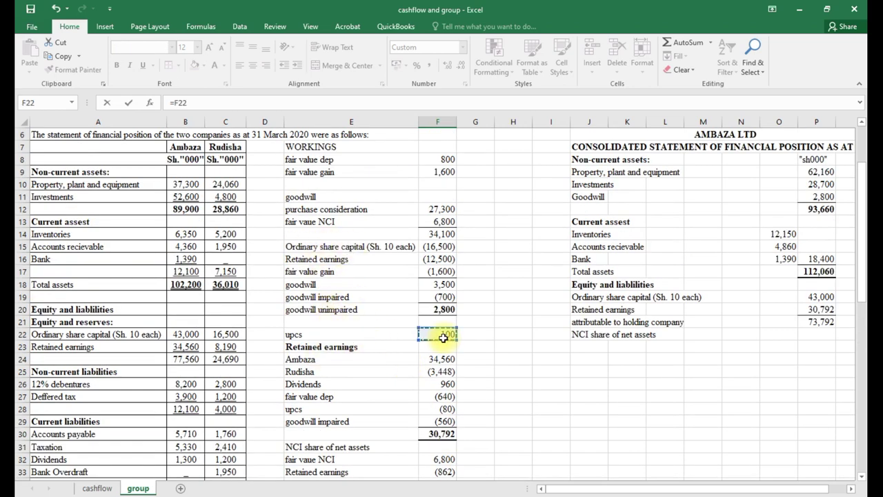
{"action": "type", "text": "*0.2"}
{"action": "scroll", "coordinate": [443, 338], "scroll_direction": "down", "scroll_amount": 2}
{"action": "key", "text": "Return"}
Turn the upcs share in F36 into a deduction by changing its formula to =-F22*0.2.
{"action": "left_click", "coordinate": [439, 459]}
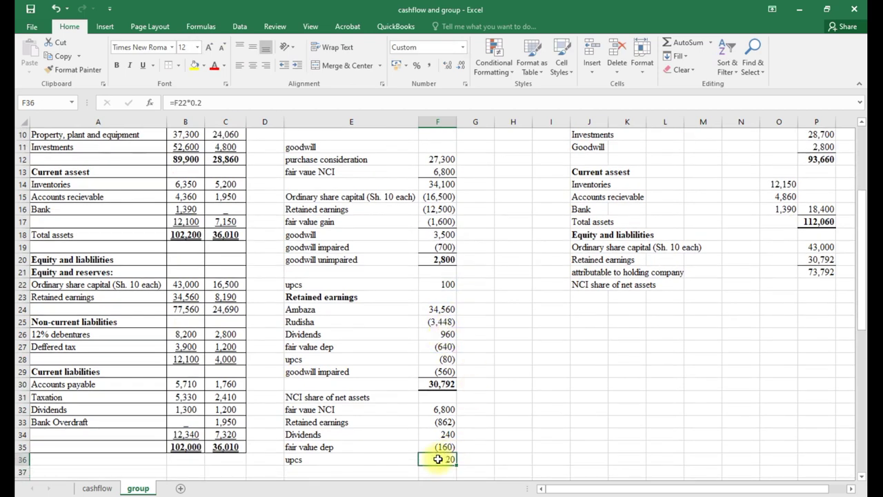
{"action": "left_click", "coordinate": [174, 102]}
{"action": "key", "text": "Return"}
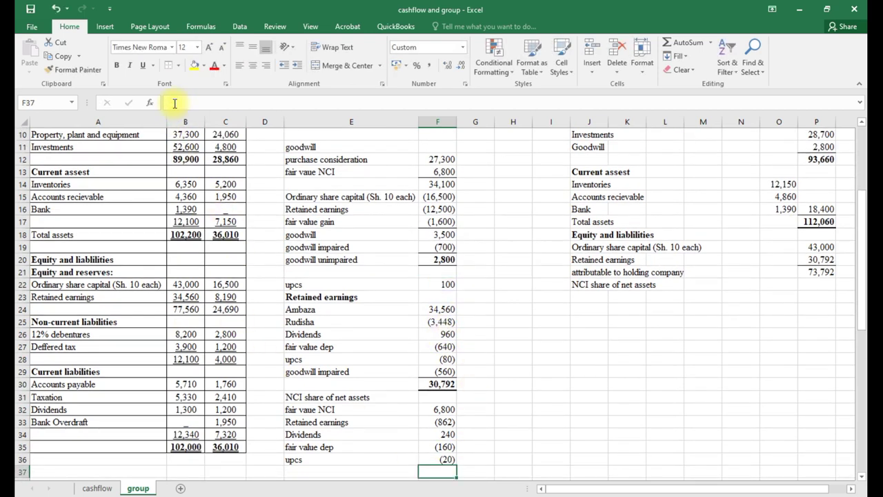
Add a goodwill impaired label to the NCI working by linking E37 to E29.
{"action": "left_click", "coordinate": [302, 472]}
{"action": "type", "text": "="}
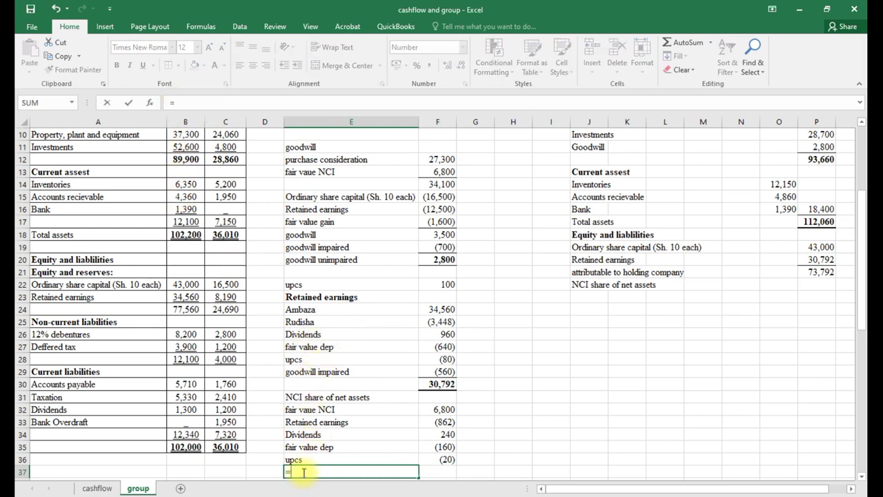
{"action": "left_click", "coordinate": [323, 370]}
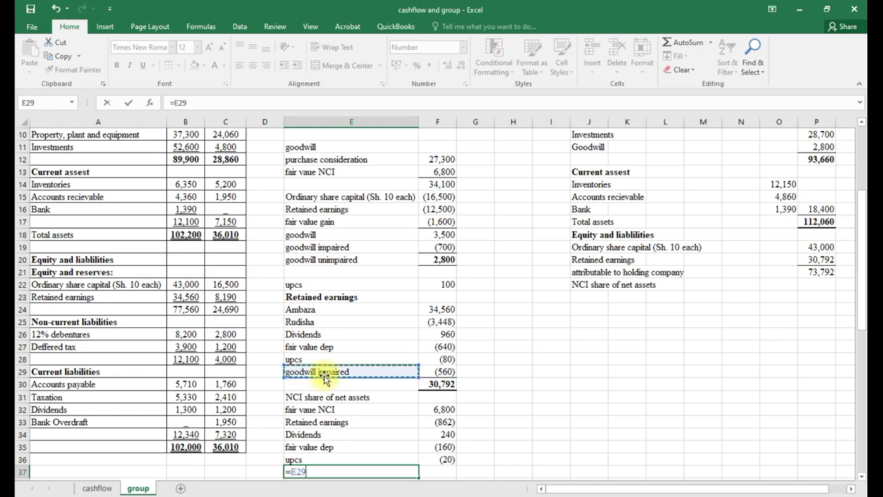
{"action": "key", "text": "Return"}
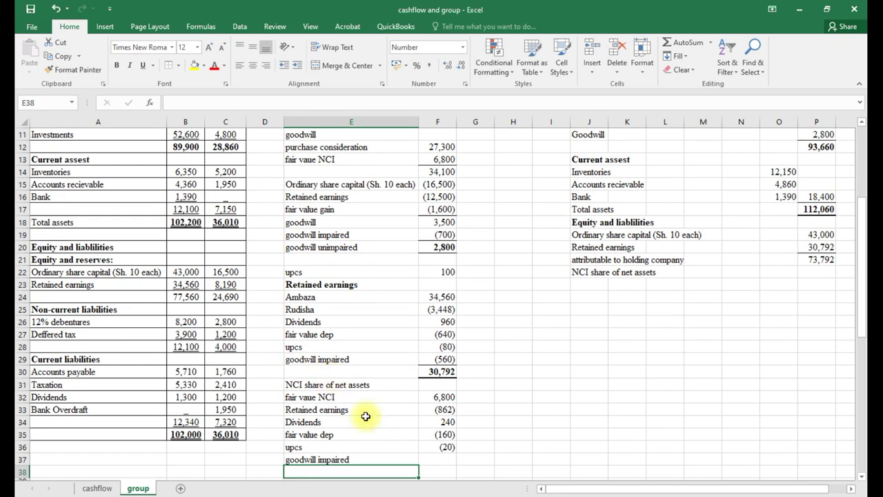
Calculate the NCI's share of the impaired goodwill in F37 with =F19*0.2.
{"action": "left_click", "coordinate": [434, 458]}
{"action": "type", "text": "=-"}
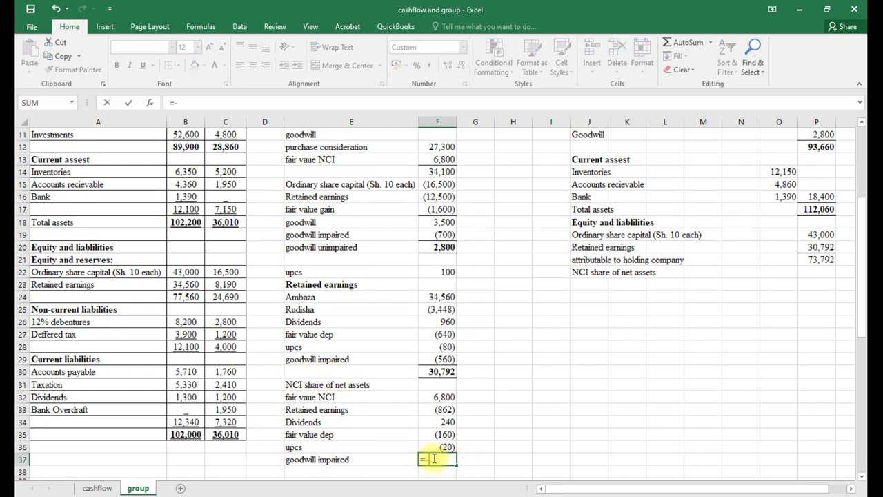
{"action": "left_click", "coordinate": [439, 234]}
{"action": "type", "text": "*"}
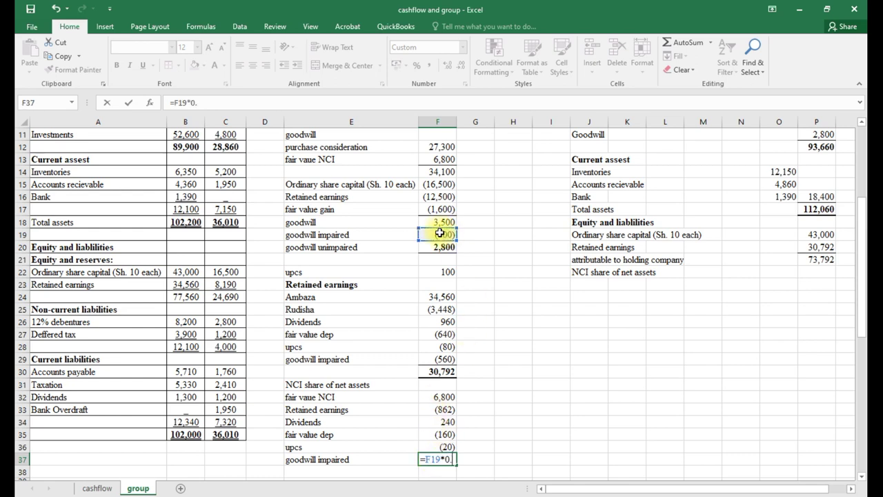
{"action": "type", "text": "0.2"}
{"action": "key", "text": "Return"}
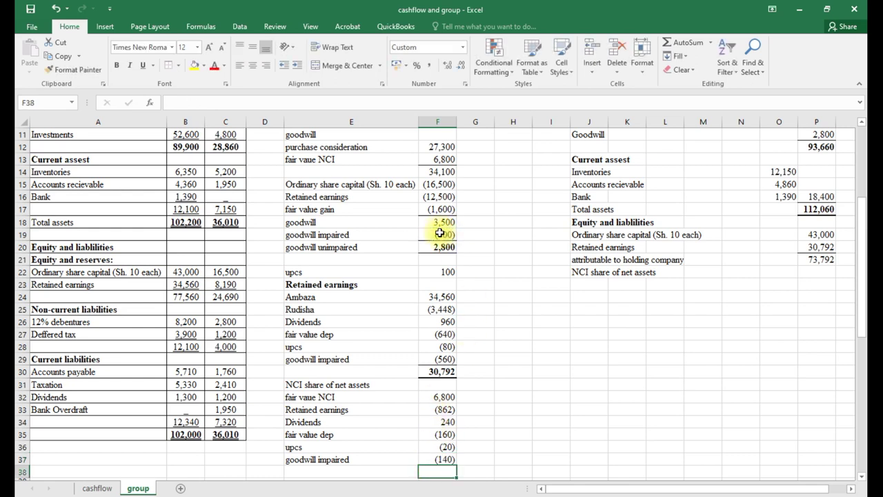
Total the NCI working in F38 with =SUM(F32:F37) and format it bold with a top and double bottom border.
{"action": "key", "text": "alt+equal"}
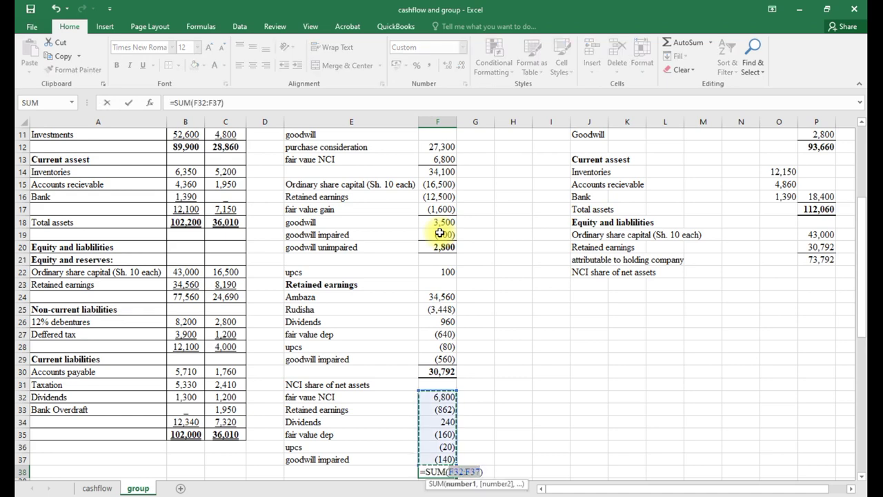
{"action": "key", "text": "Return"}
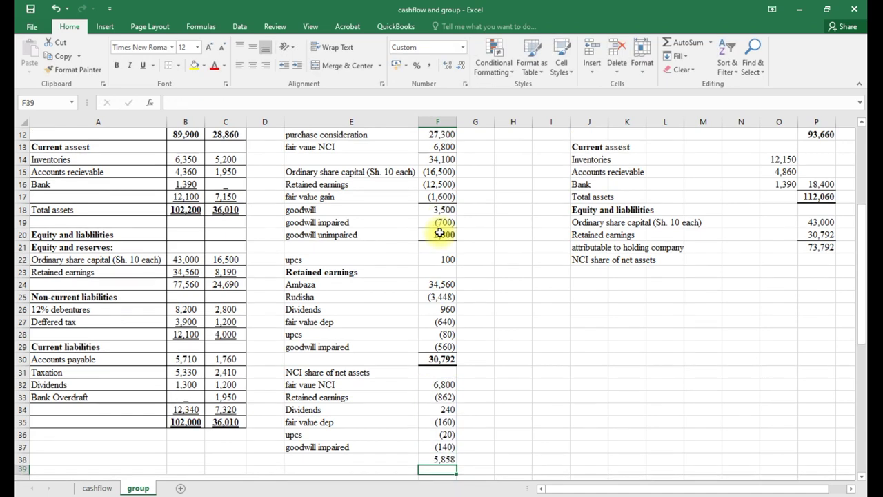
{"action": "left_click", "coordinate": [441, 457]}
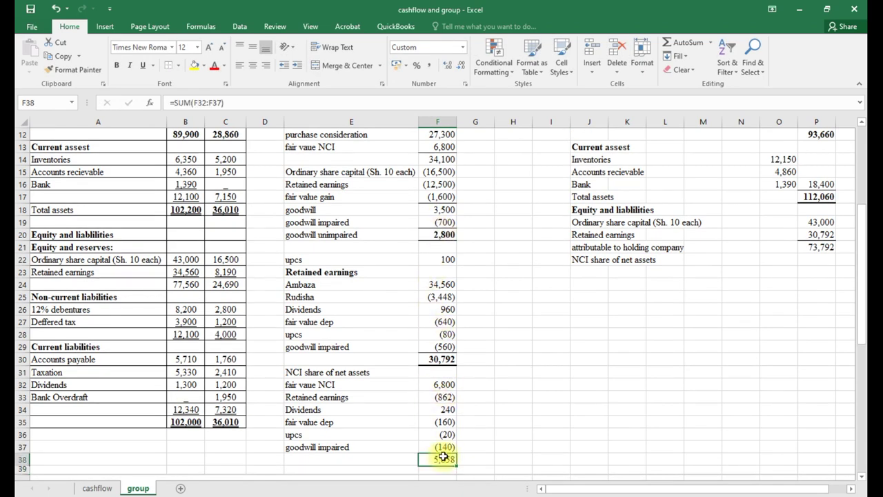
{"action": "left_click", "coordinate": [177, 65]}
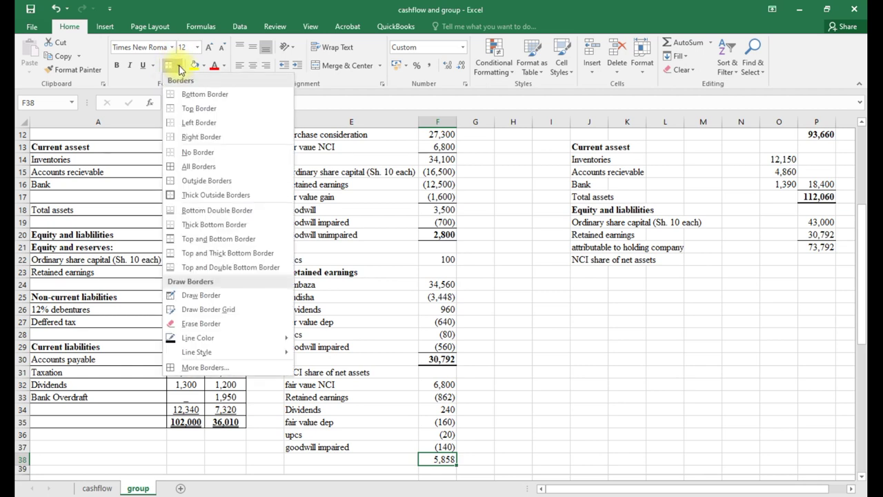
{"action": "left_click", "coordinate": [211, 267]}
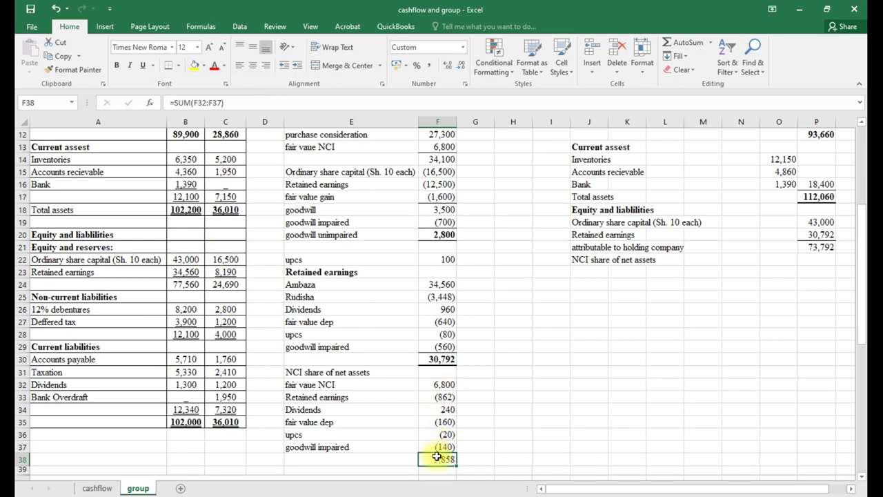
{"action": "key", "text": "ctrl+b"}
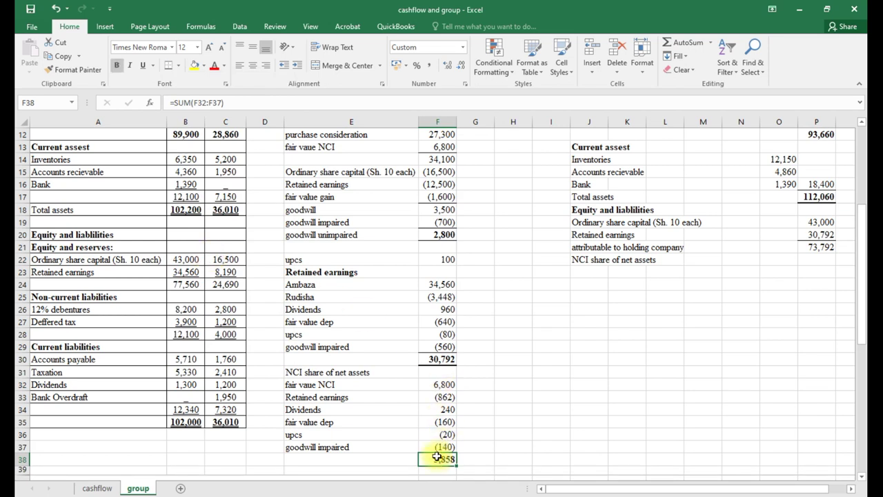
Bring the NCI share of net assets into the statement by linking P22 to the total in F38.
{"action": "left_click", "coordinate": [821, 260]}
{"action": "type", "text": "="}
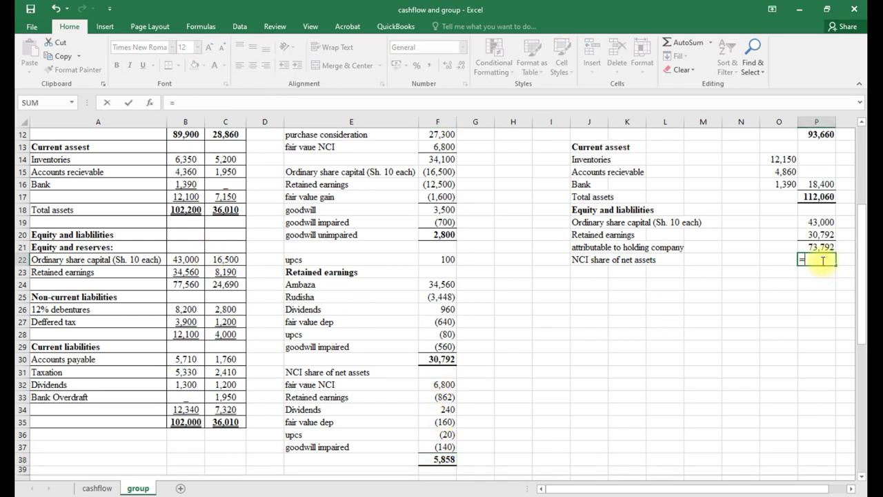
{"action": "left_click", "coordinate": [440, 458]}
{"action": "key", "text": "Return"}
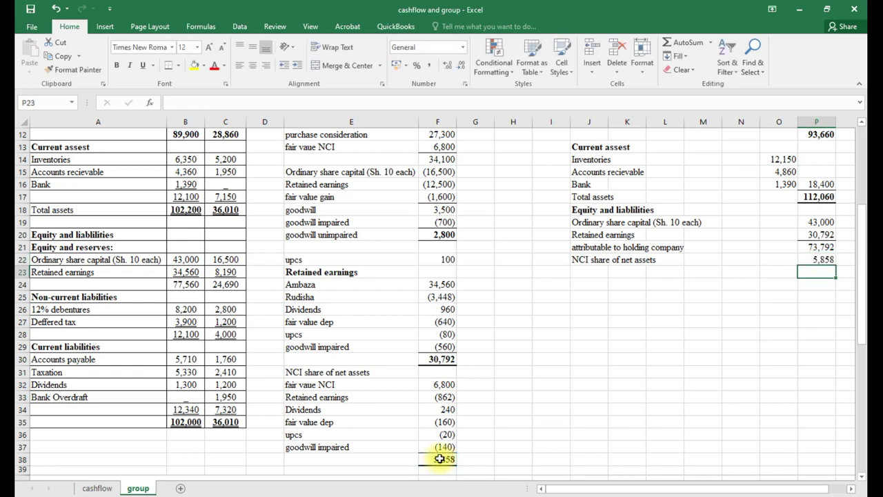
Sum the holding company and NCI amounts in P23 with =SUM(P21:P22) and make the total bold.
{"action": "key", "text": "alt+equal"}
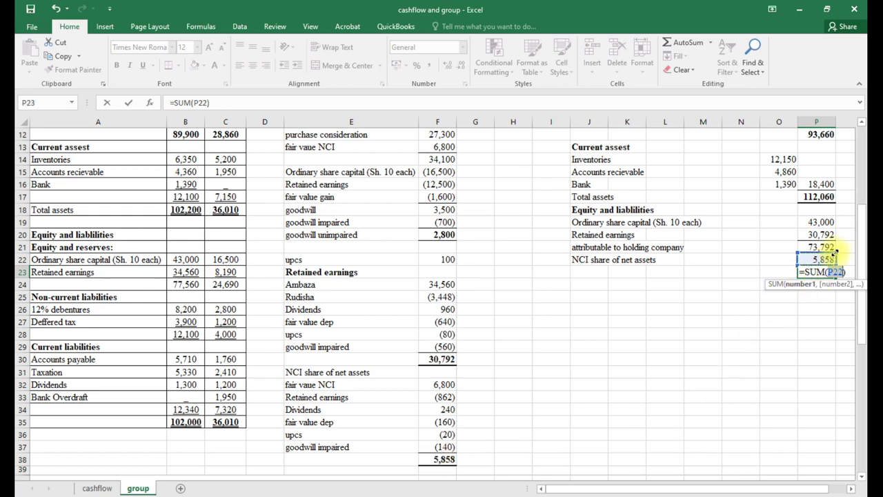
{"action": "key", "text": "shift+Up"}
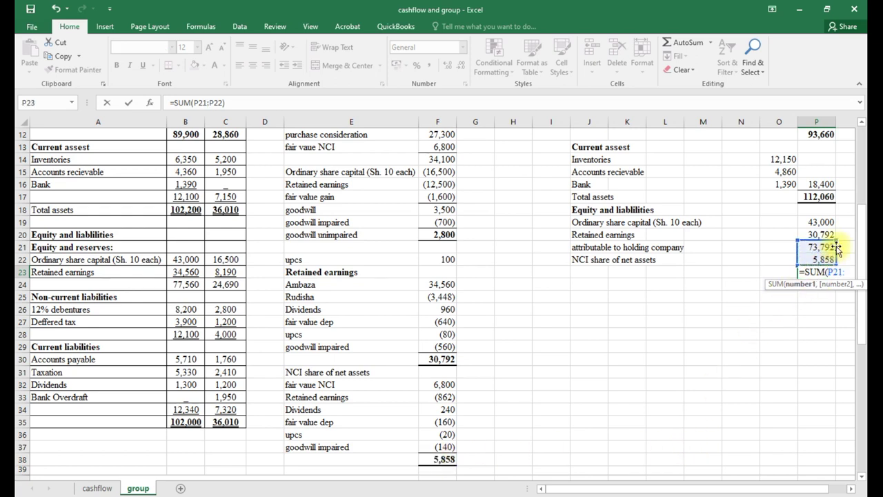
{"action": "key", "text": "Return"}
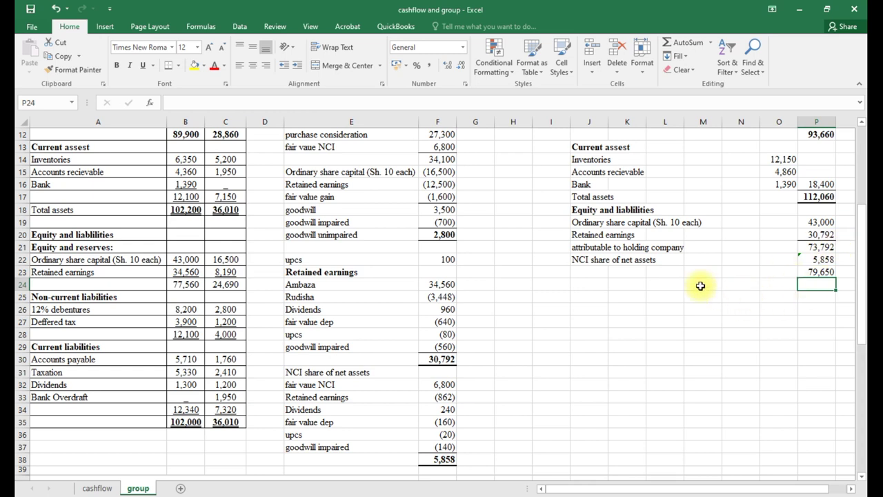
{"action": "left_click", "coordinate": [828, 271]}
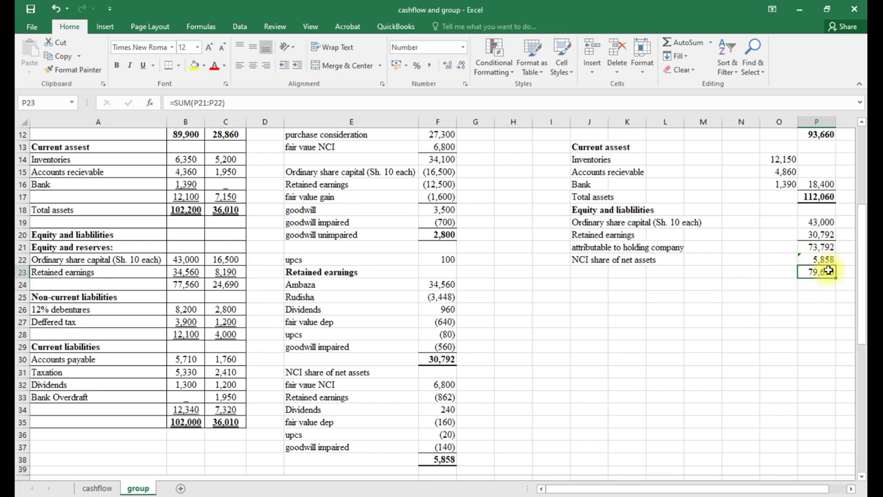
{"action": "key", "text": "ctrl+b"}
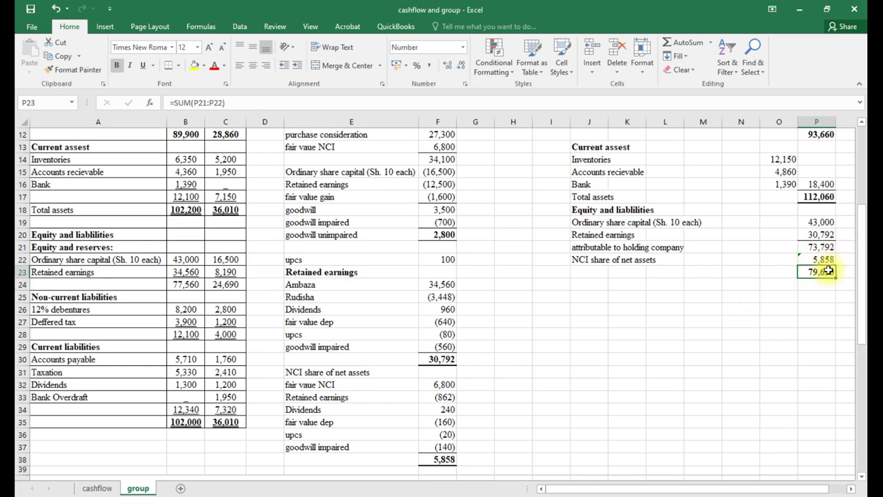
Label the total in J23 as "shareholders wealth" and add a top border to P23.
{"action": "left_click", "coordinate": [597, 271]}
{"action": "type", "text": "shareholders we"}
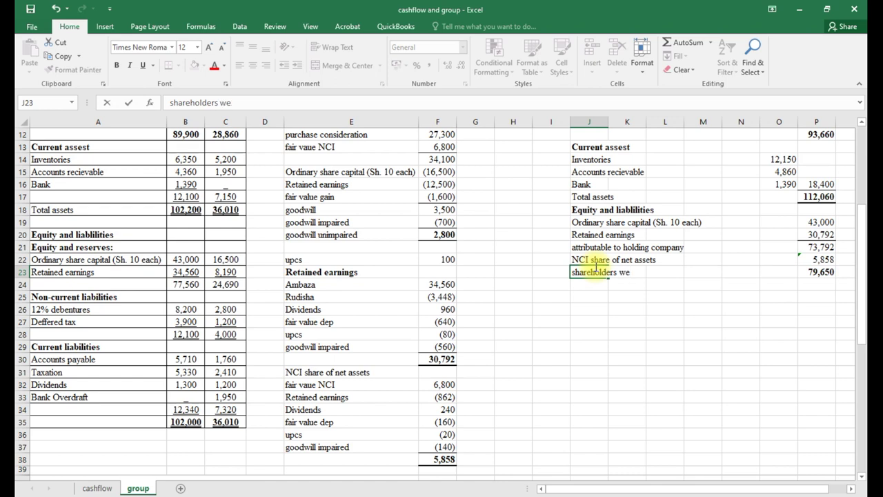
{"action": "type", "text": "h"}
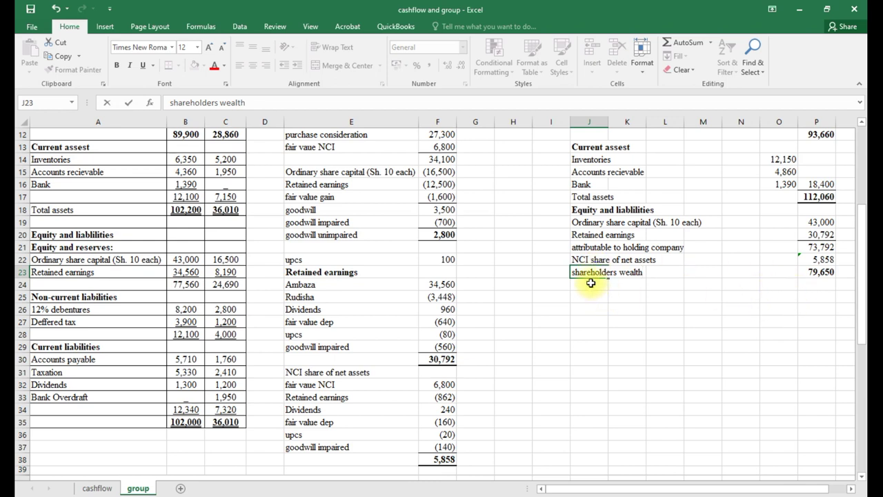
{"action": "left_click", "coordinate": [824, 271]}
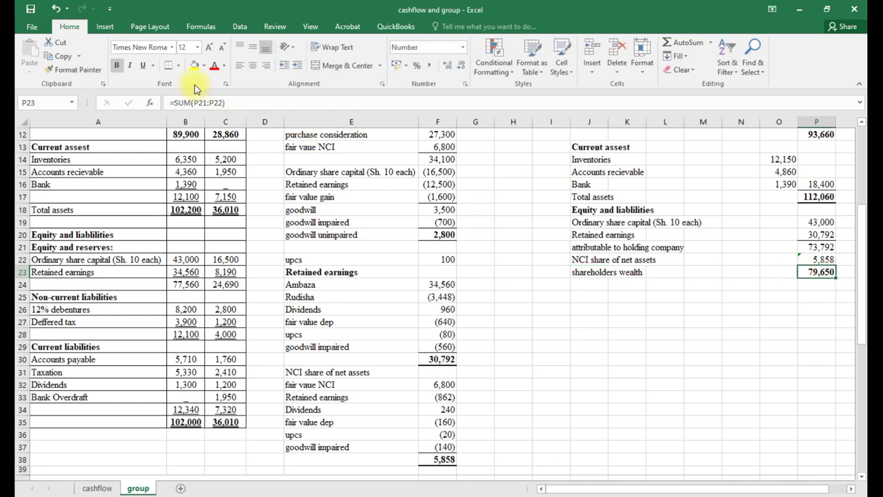
{"action": "left_click", "coordinate": [178, 65]}
{"action": "left_click", "coordinate": [189, 107]}
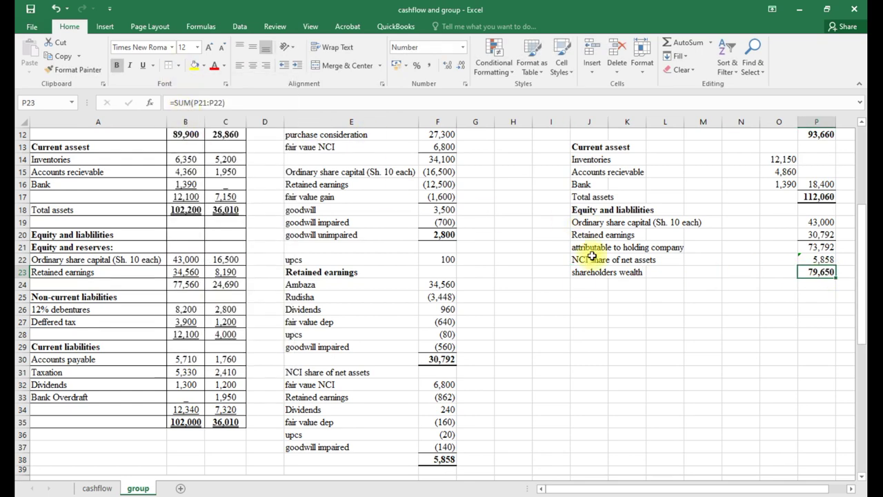
Add a bold Non-current liabilities heading in J24 by linking it to A25.
{"action": "left_click", "coordinate": [585, 284]}
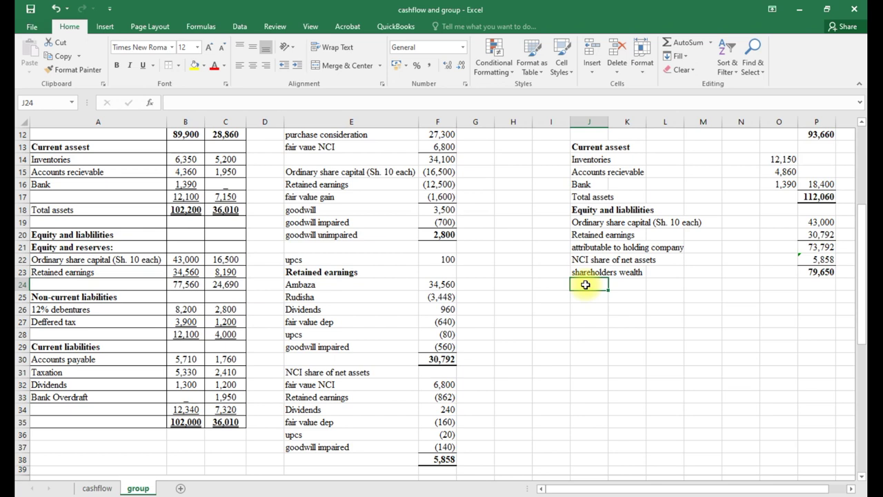
{"action": "type", "text": "="}
{"action": "left_click", "coordinate": [69, 297]}
{"action": "key", "text": "Return"}
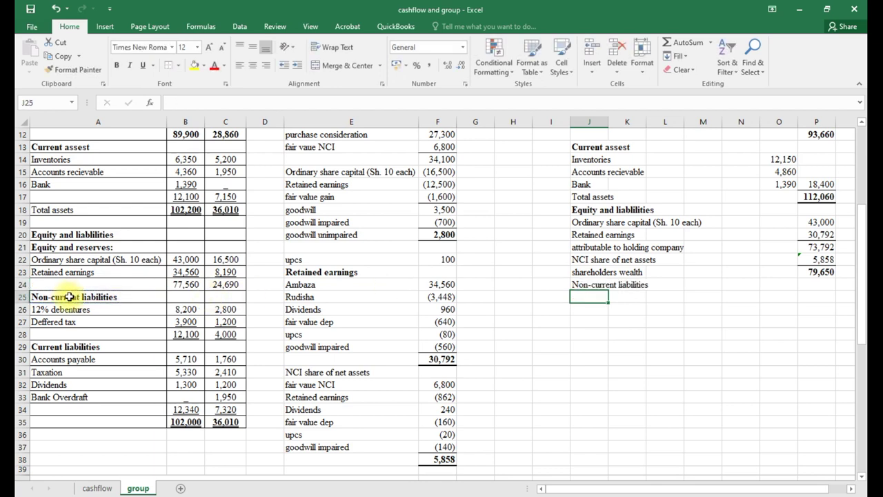
{"action": "left_click", "coordinate": [603, 287]}
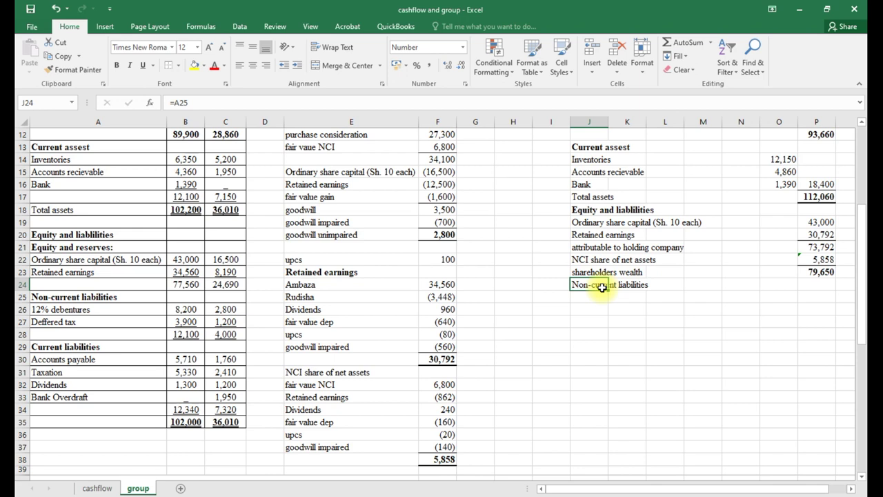
{"action": "key", "text": "ctrl+b"}
Add the 12% debentures and Deffered tax labels by linking J25 to A26 and J26 to A27.
{"action": "left_click", "coordinate": [603, 300]}
{"action": "type", "text": "="}
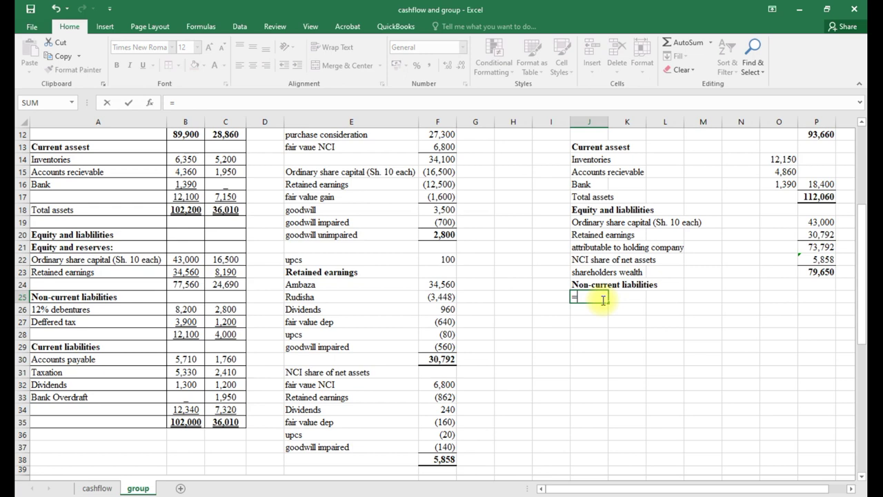
{"action": "left_click", "coordinate": [55, 310]}
{"action": "key", "text": "Return"}
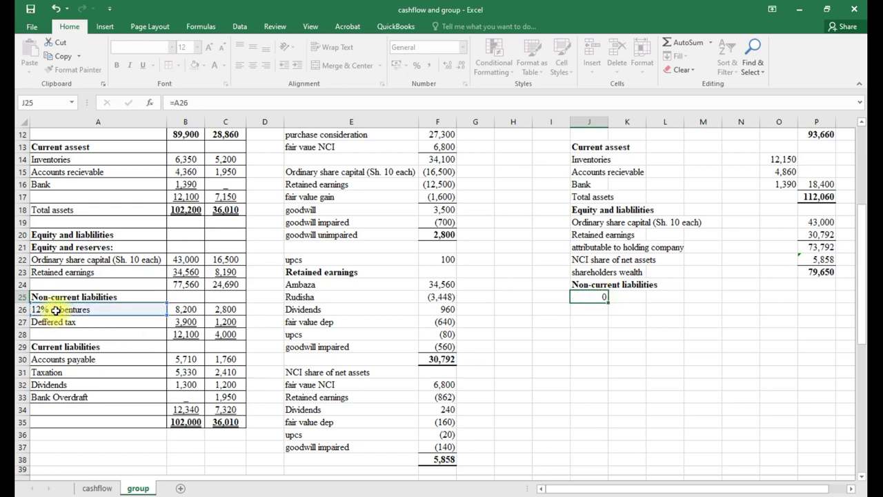
{"action": "type", "text": "="}
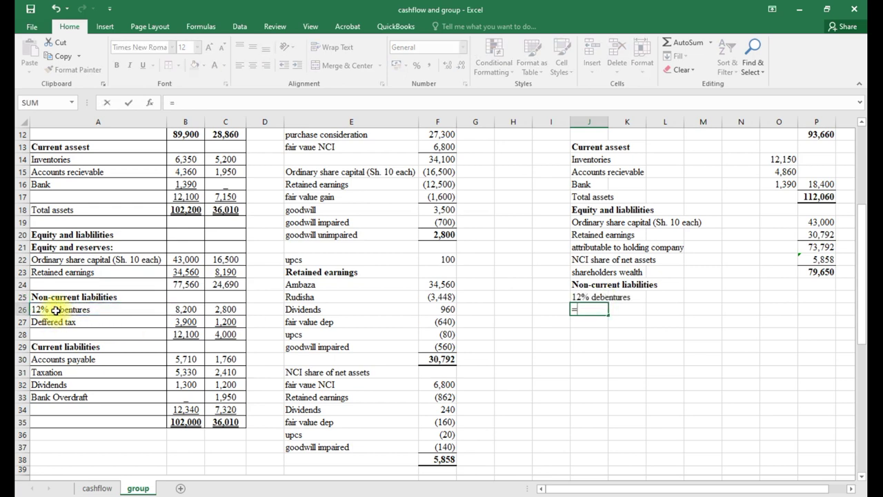
{"action": "left_click", "coordinate": [55, 324]}
{"action": "key", "text": "Return"}
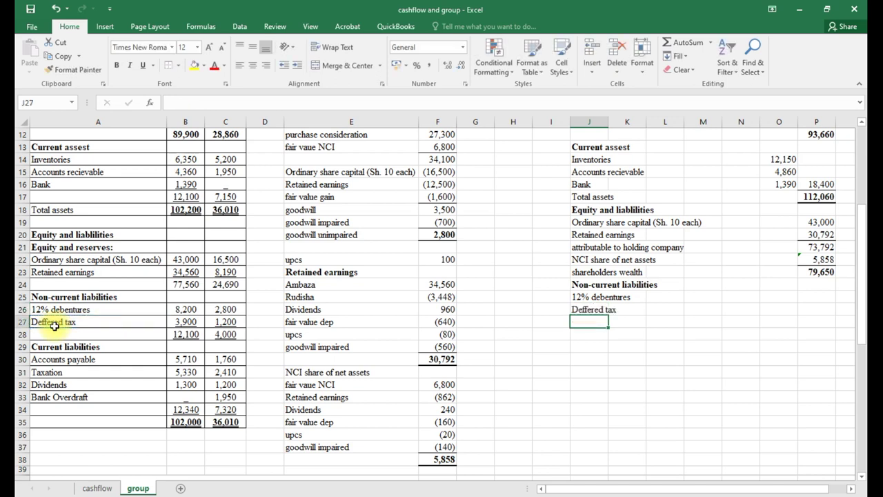
Calculate the consolidated 12% debentures in O25 with =B26+C26*0.5.
{"action": "left_click", "coordinate": [776, 297]}
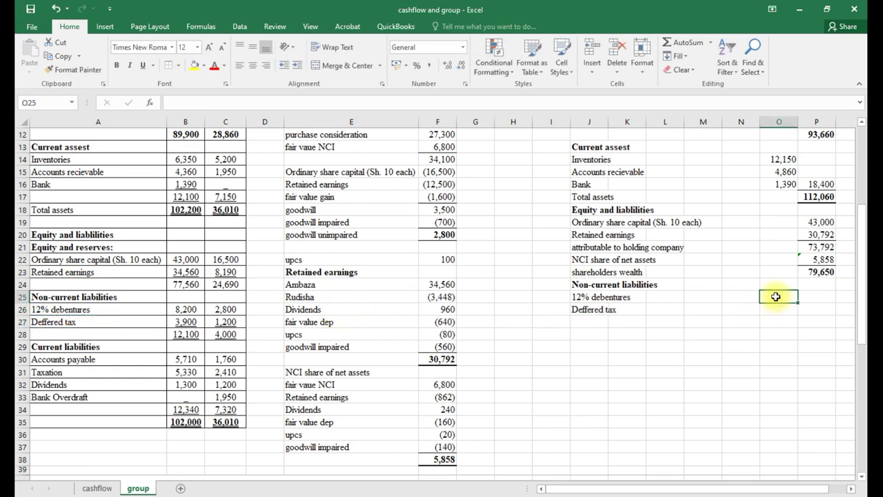
{"action": "type", "text": "="}
{"action": "left_click", "coordinate": [183, 310]}
{"action": "type", "text": "+"}
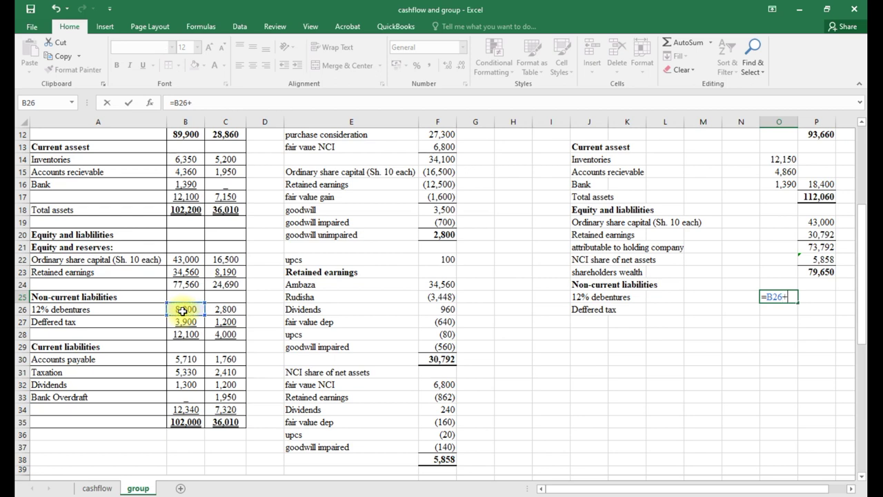
{"action": "left_click", "coordinate": [236, 312]}
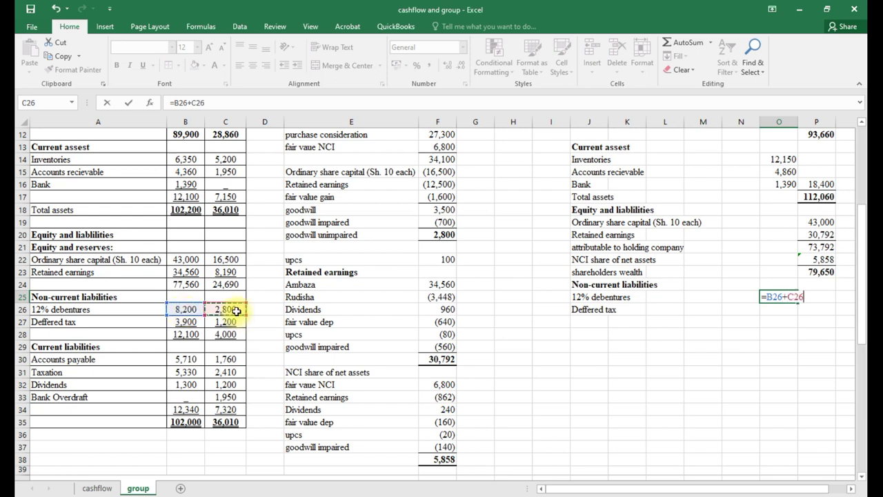
{"action": "type", "text": "*0.5"}
{"action": "key", "text": "Return"}
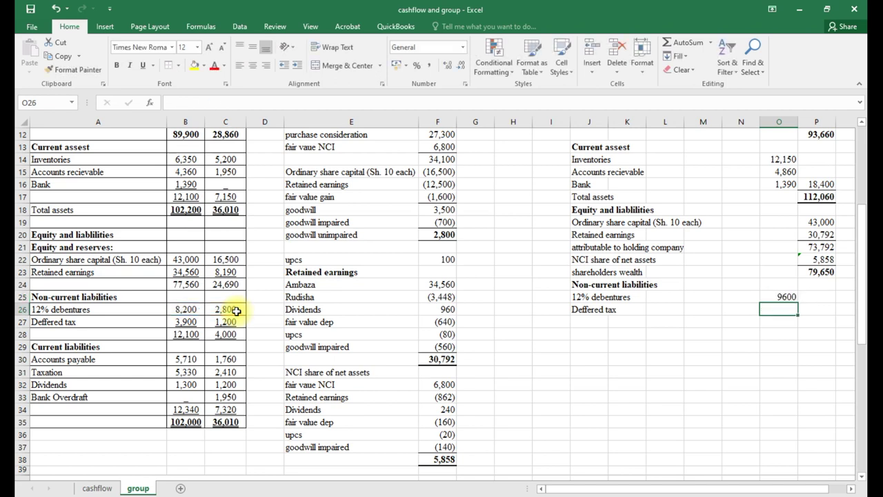
Calculate the consolidated deferred tax in O26 with =B27+C27.
{"action": "type", "text": "="}
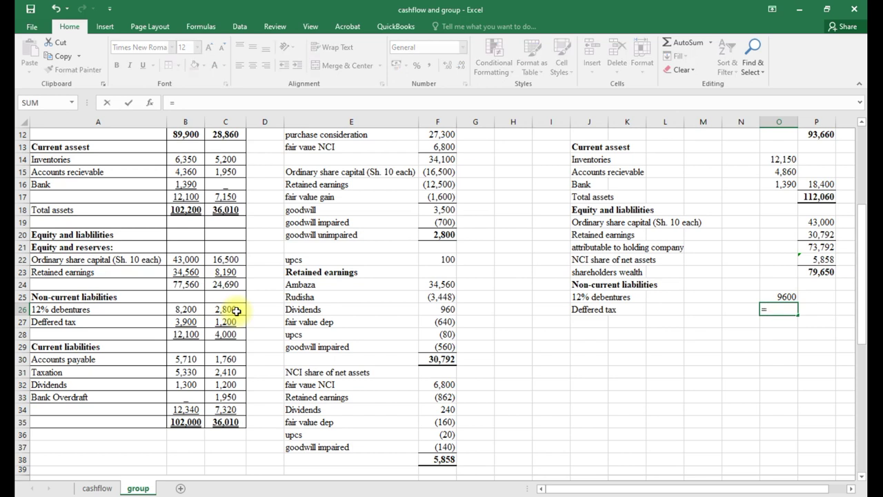
{"action": "left_click", "coordinate": [182, 321]}
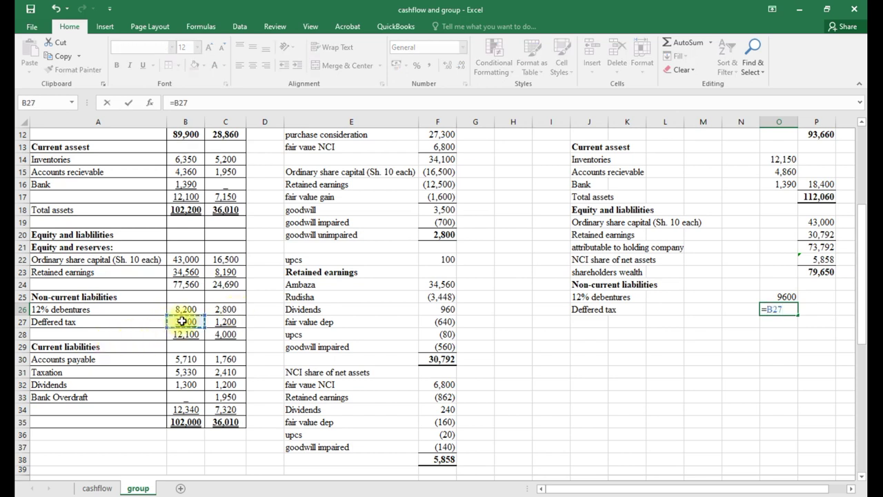
{"action": "type", "text": "+"}
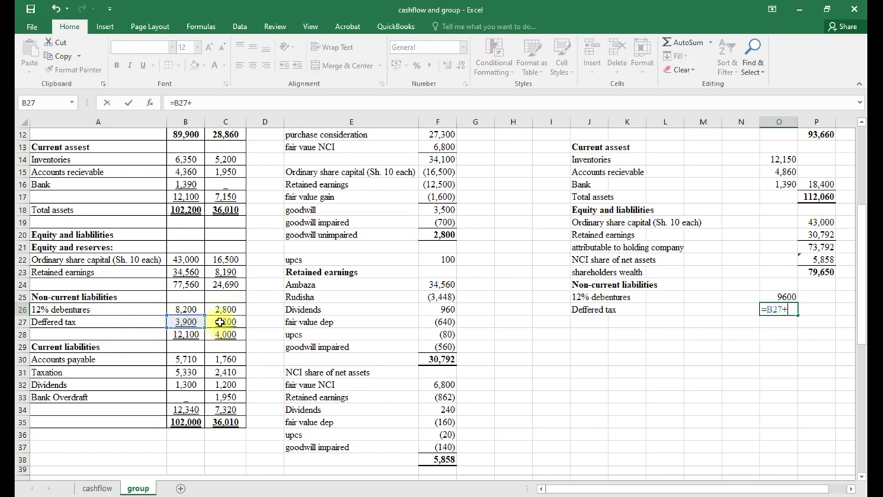
{"action": "left_click", "coordinate": [220, 321]}
{"action": "key", "text": "Return"}
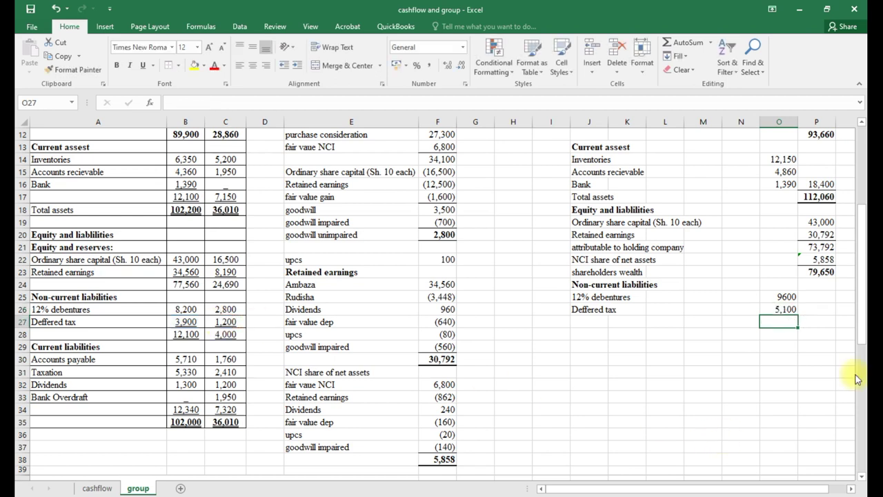
Total the non-current liabilities in P26 with =SUM(O25:O26).
{"action": "left_click", "coordinate": [826, 313]}
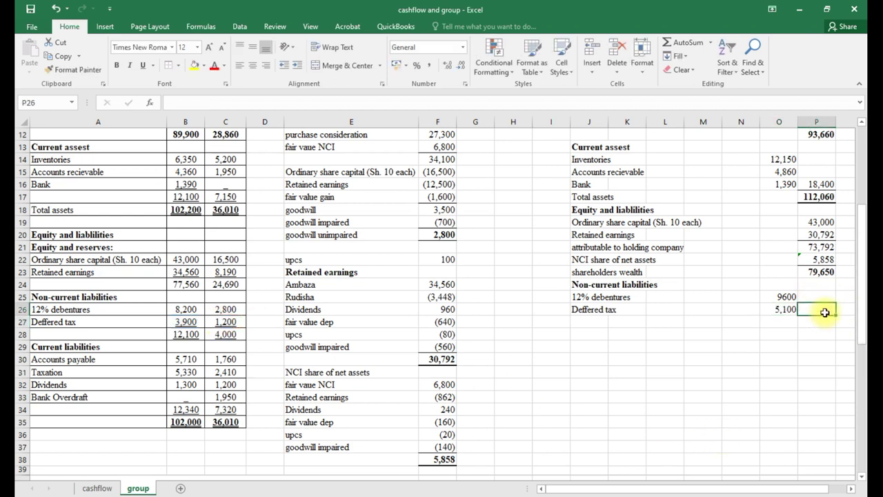
{"action": "key", "text": "alt+equal"}
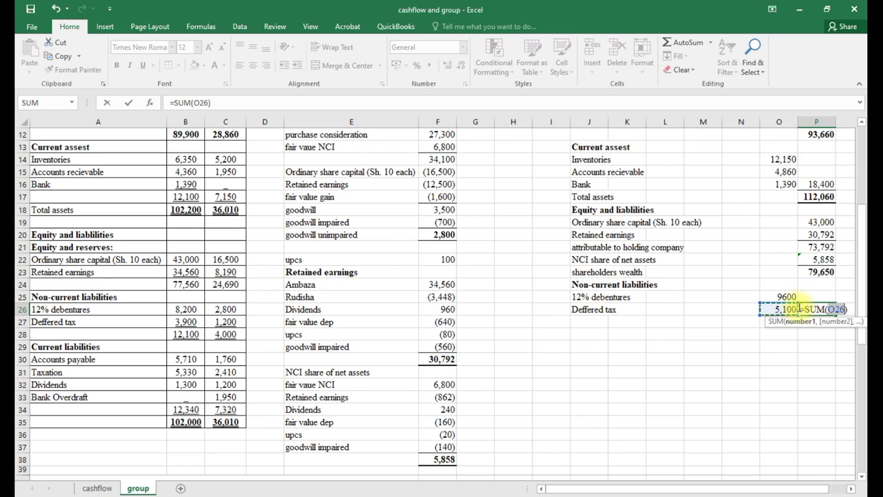
{"action": "left_click_drag", "start_coordinate": [782, 295], "coordinate": [785, 307]}
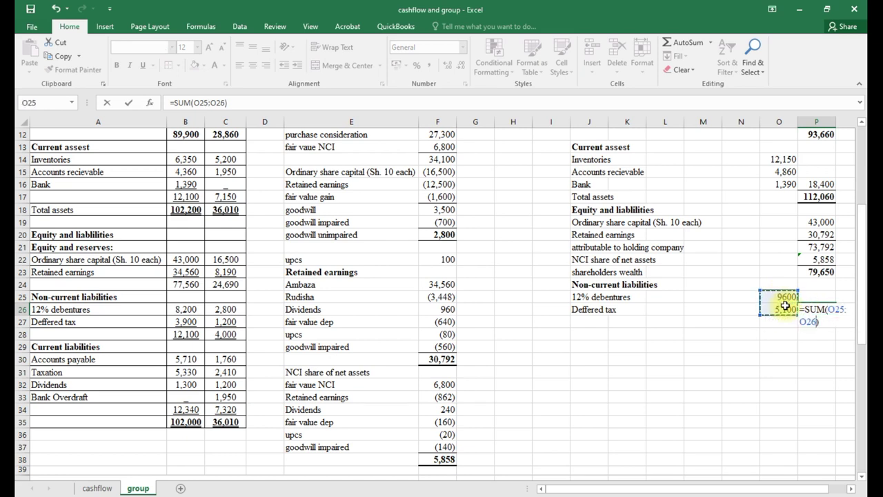
{"action": "key", "text": "Return"}
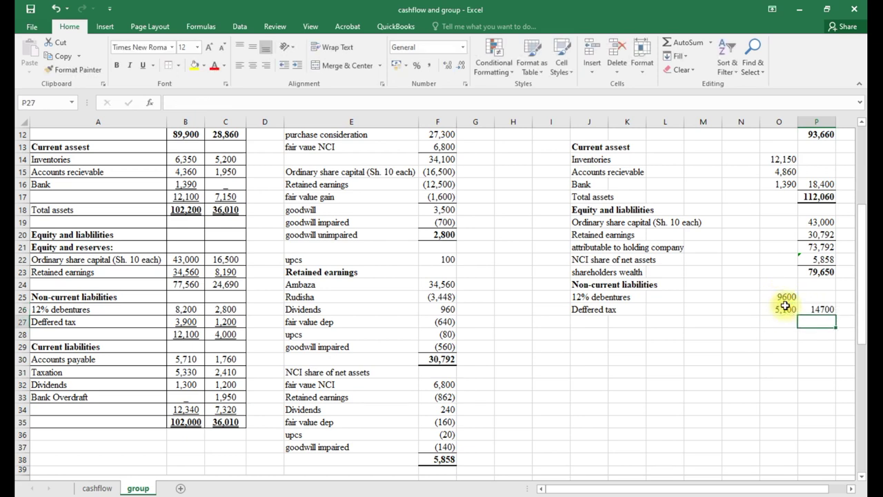
Add a bold Current liabilities heading in J27 by linking it to A29.
{"action": "left_click", "coordinate": [586, 322]}
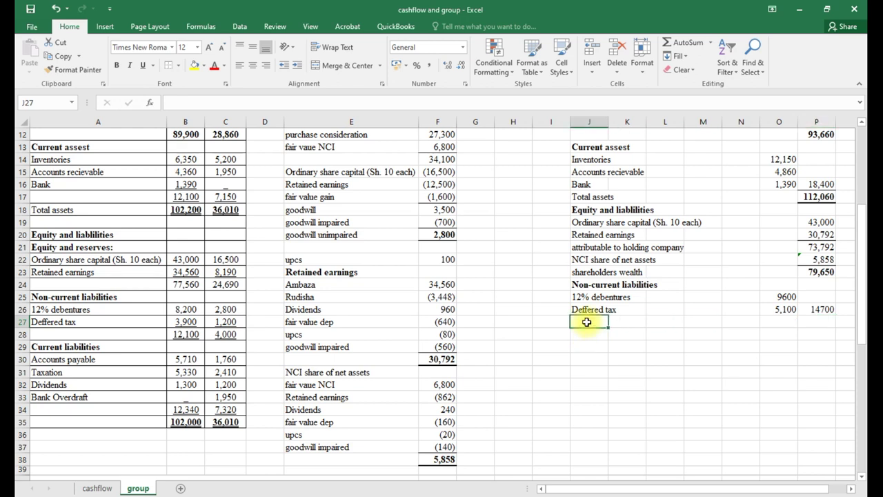
{"action": "type", "text": "="}
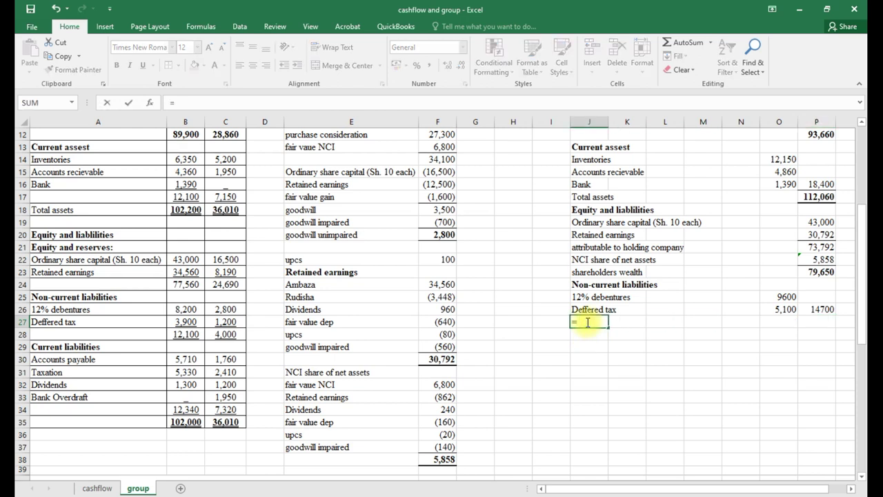
{"action": "left_click", "coordinate": [83, 347]}
{"action": "key", "text": "Return"}
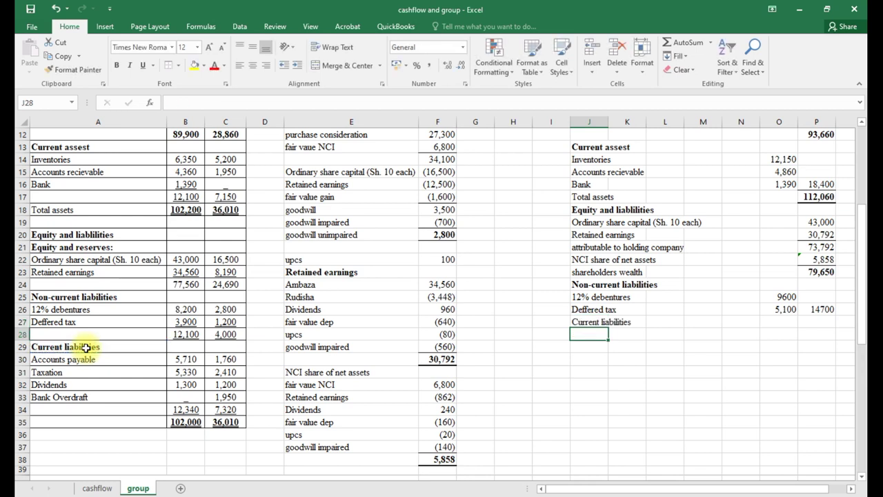
{"action": "left_click", "coordinate": [593, 323]}
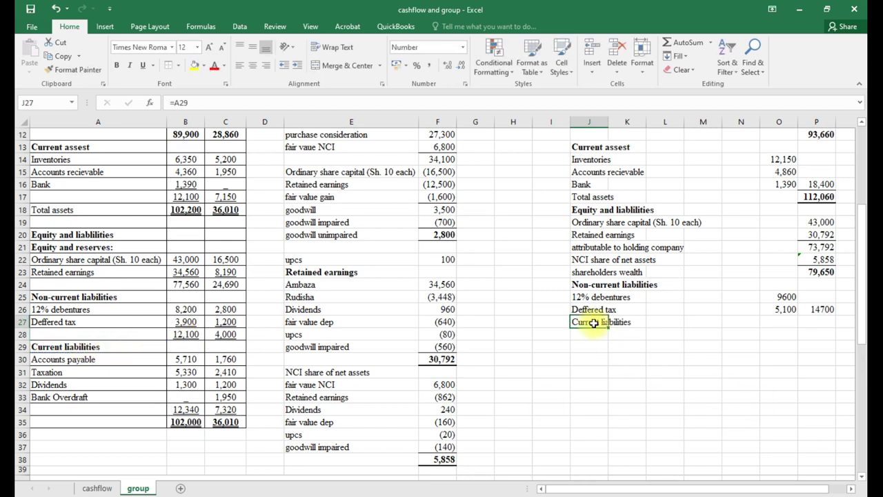
{"action": "key", "text": "ctrl+b"}
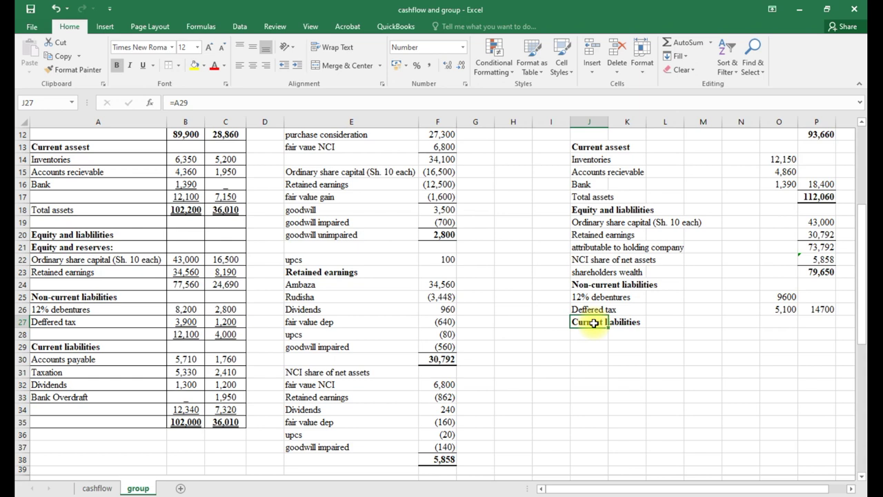
Add the Accounts payable and Taxation labels by linking J28 to A30 and J29 to A31.
{"action": "left_click", "coordinate": [593, 331]}
{"action": "type", "text": "="}
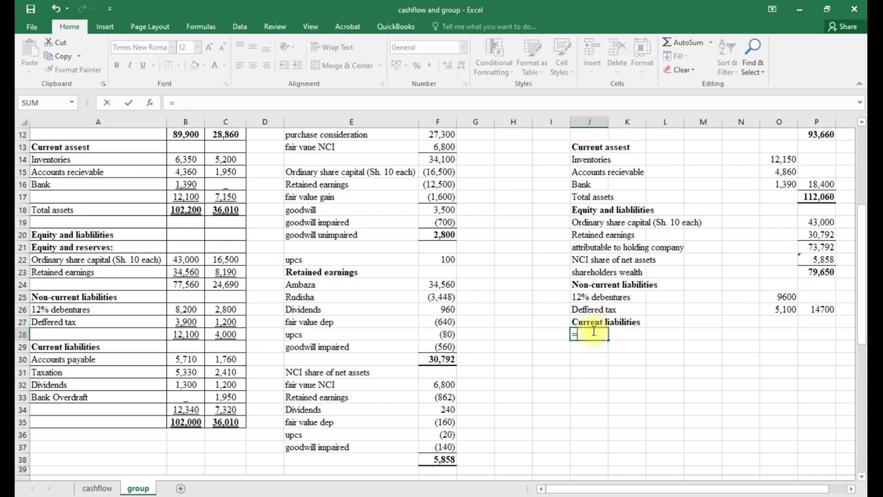
{"action": "left_click", "coordinate": [72, 360]}
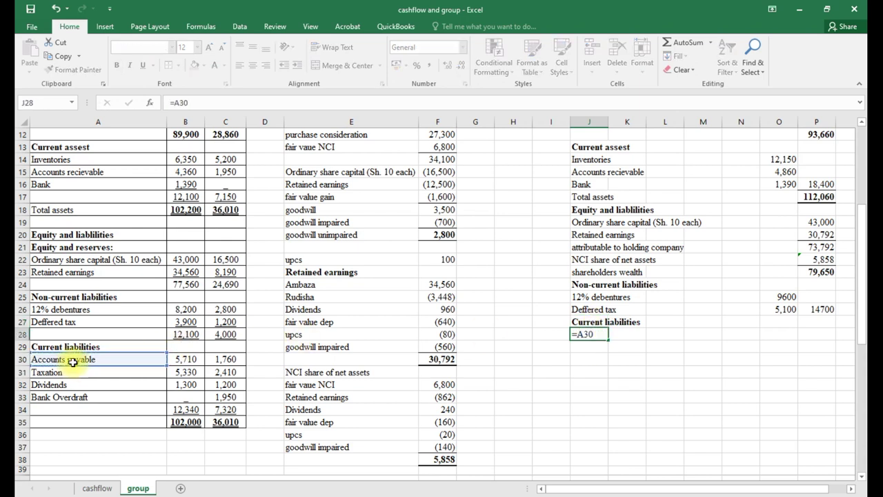
{"action": "key", "text": "Return"}
{"action": "type", "text": "="}
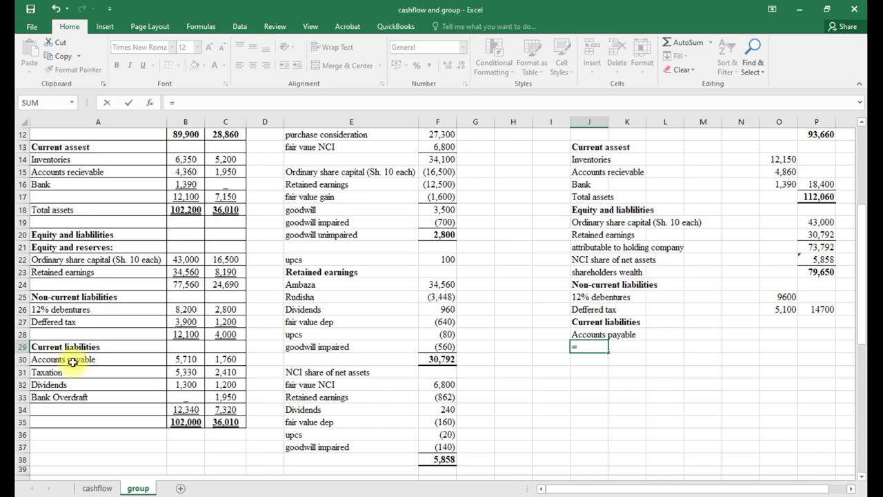
{"action": "left_click", "coordinate": [58, 373]}
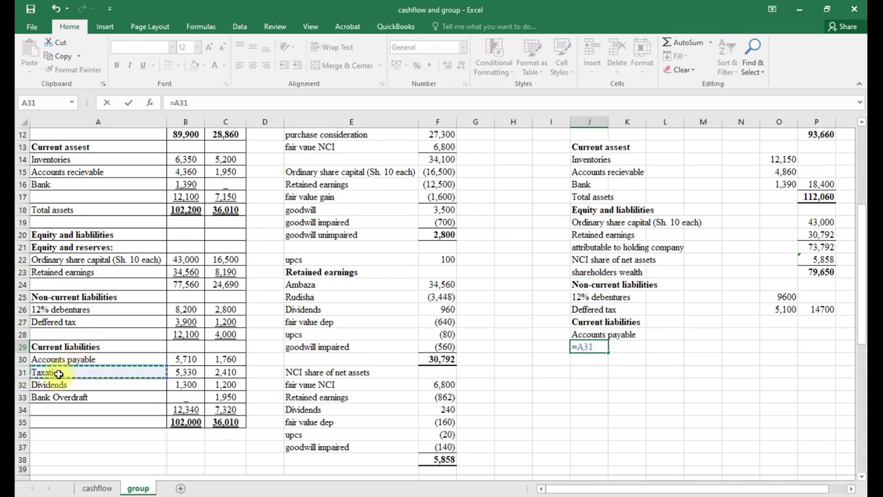
{"action": "key", "text": "Return"}
Add the Dividends and Bank Overdraft labels by linking J30 to A32 and J31 to A33.
{"action": "type", "text": "="}
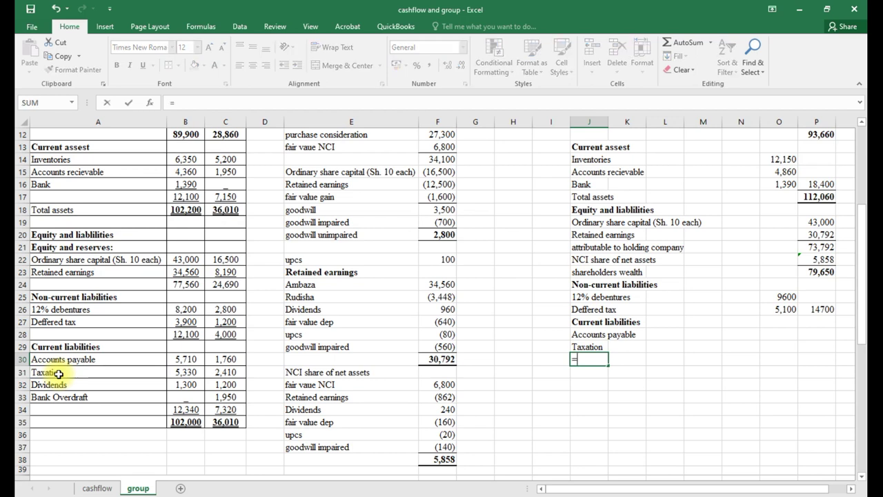
{"action": "left_click", "coordinate": [59, 397]}
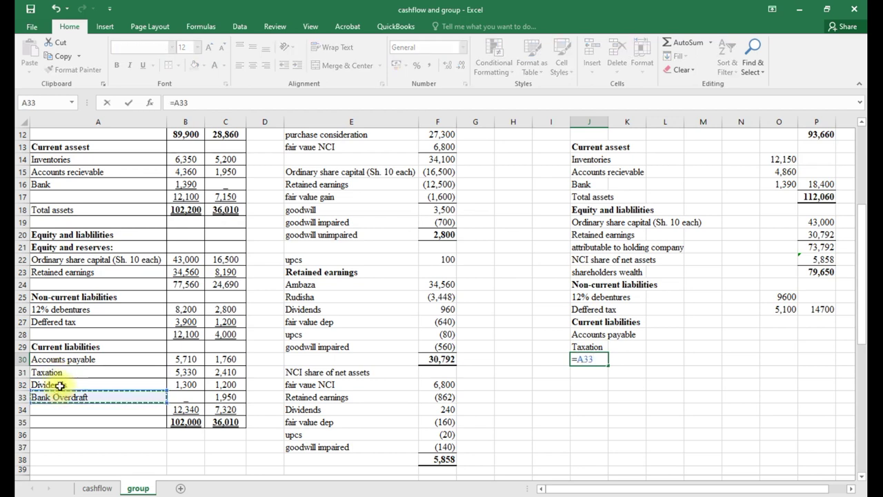
{"action": "left_click", "coordinate": [63, 385]}
{"action": "key", "text": "Return"}
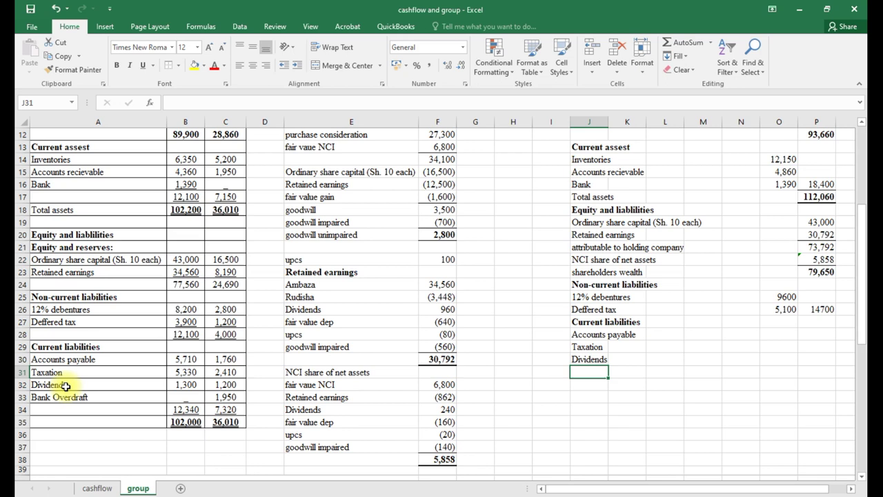
{"action": "type", "text": "="}
{"action": "left_click", "coordinate": [64, 397]}
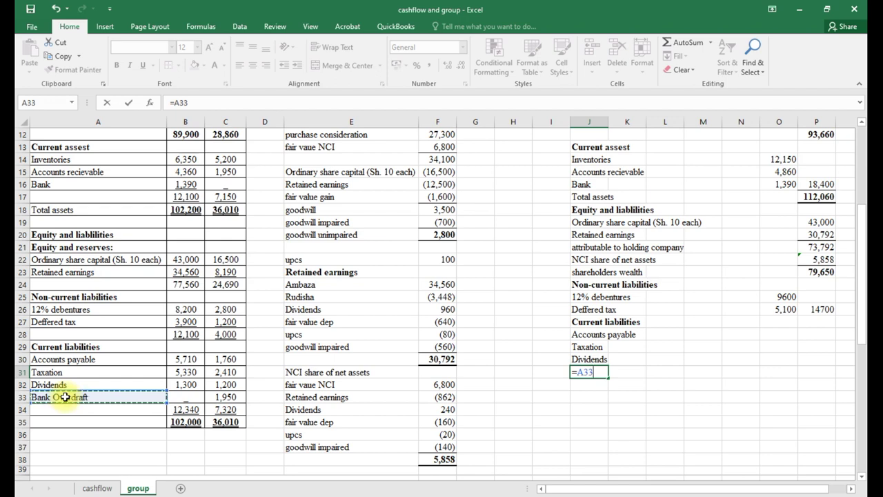
{"action": "key", "text": "ctrl+Return"}
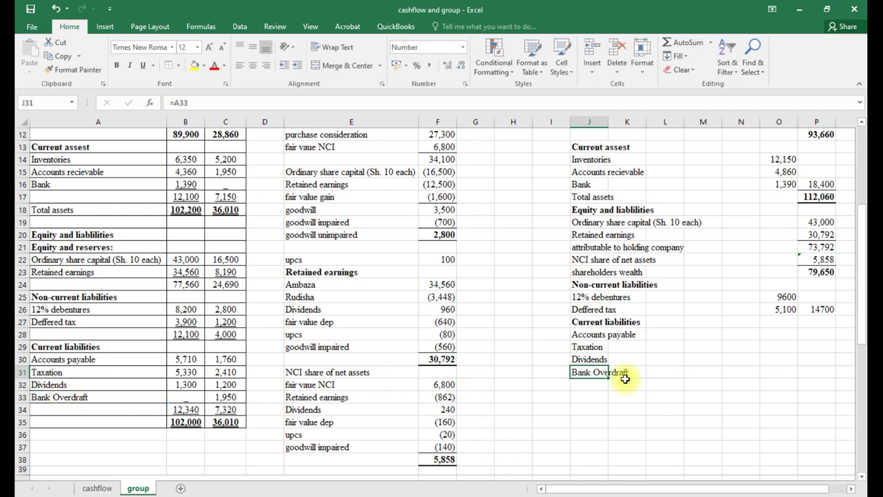
Calculate the consolidated accounts payable in O28 with =B30+C30-750, deducting the intercompany balance given in note 3.
{"action": "left_click", "coordinate": [771, 334]}
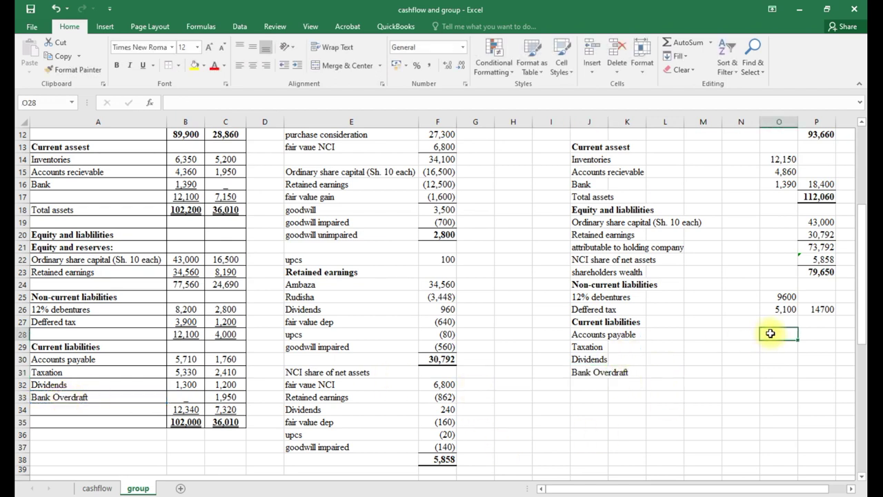
{"action": "type", "text": "="}
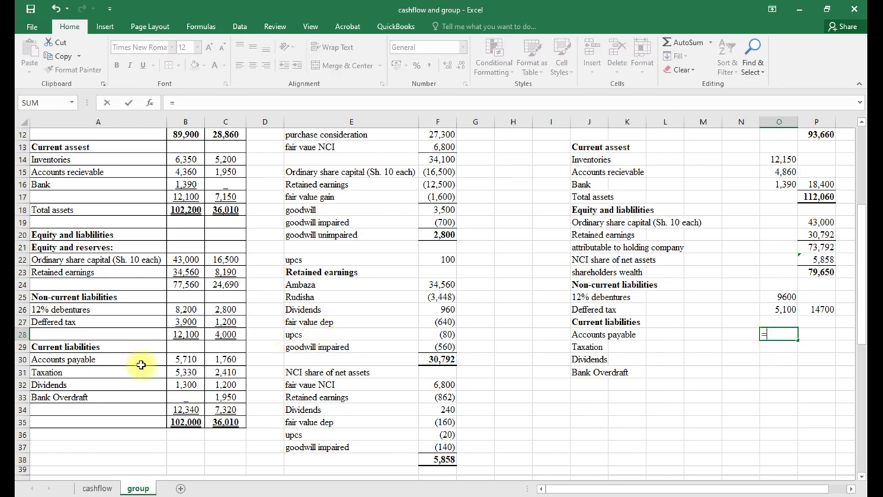
{"action": "left_click", "coordinate": [186, 359]}
{"action": "type", "text": "+"}
{"action": "left_click", "coordinate": [237, 358]}
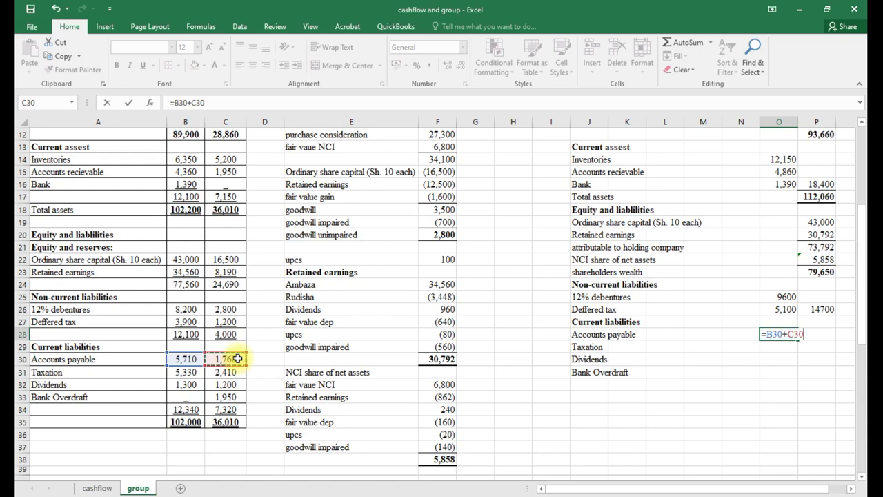
{"action": "type", "text": "-"}
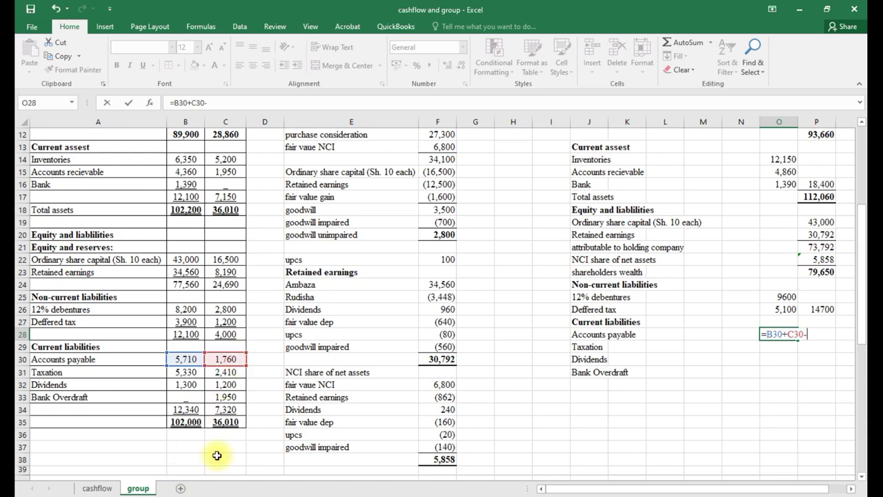
{"action": "scroll", "coordinate": [223, 449], "scroll_direction": "down", "scroll_amount": 5}
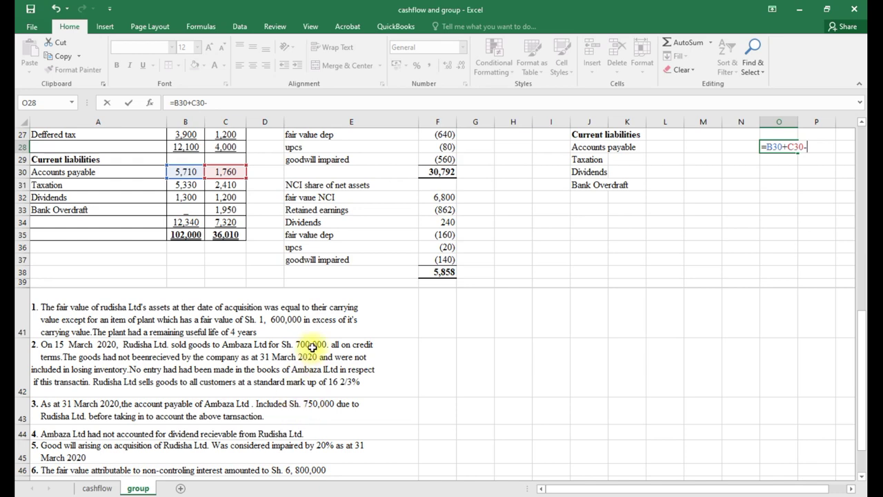
{"action": "scroll", "coordinate": [311, 408], "scroll_direction": "up", "scroll_amount": 2}
{"action": "type", "text": "50"}
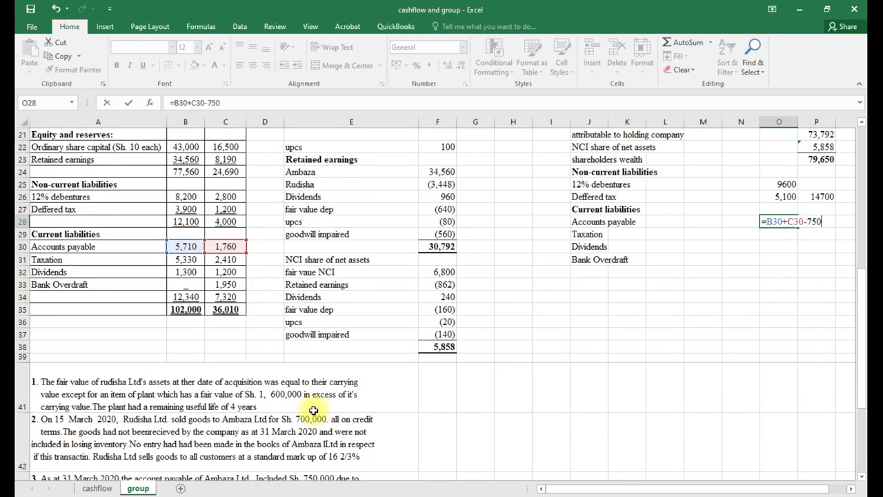
{"action": "key", "text": "Return"}
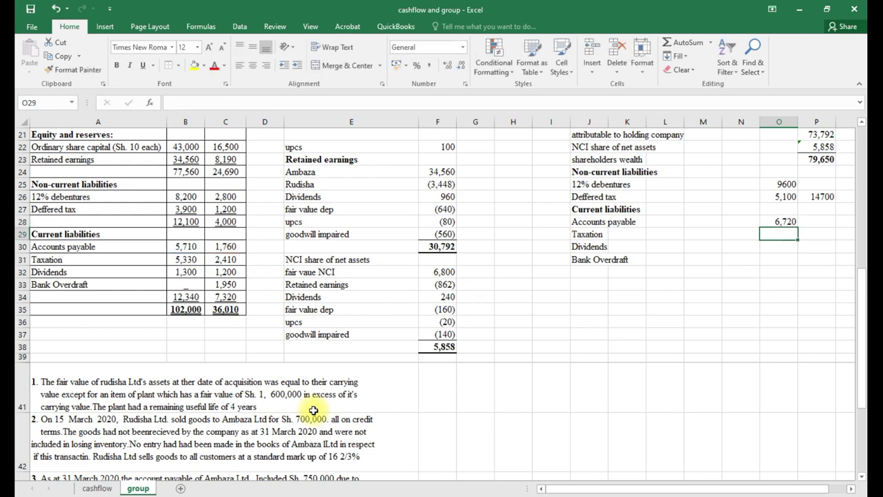
Calculate the consolidated taxation in O29 with =B31+C31.
{"action": "type", "text": "="}
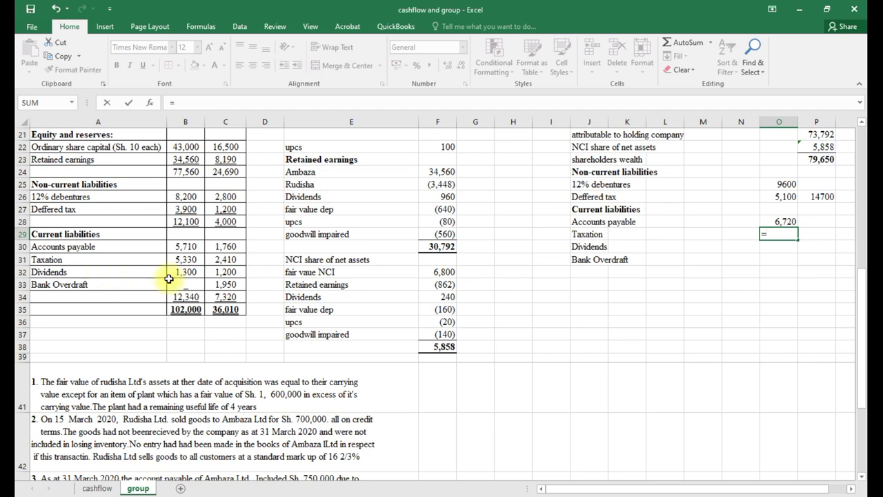
{"action": "left_click", "coordinate": [188, 258]}
{"action": "type", "text": "+"}
{"action": "left_click", "coordinate": [225, 258]}
{"action": "key", "text": "Return"}
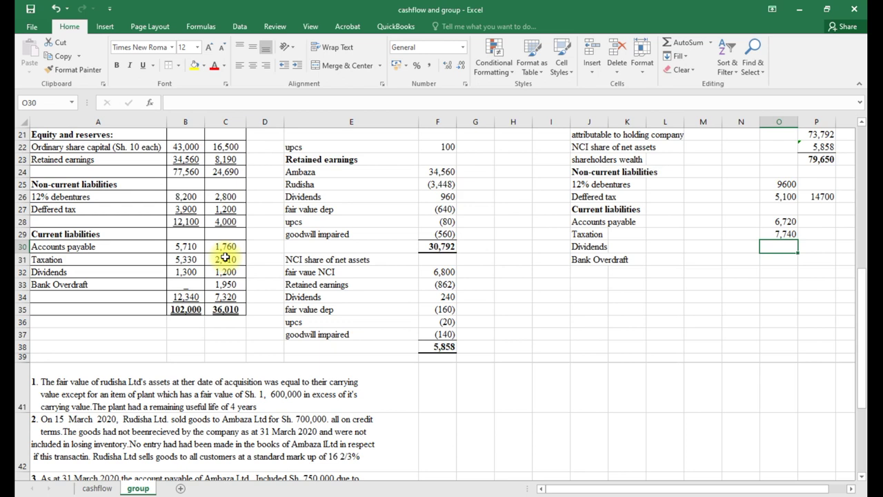
Enter only the parent company's dividends in O30 with =B32.
{"action": "type", "text": "+"}
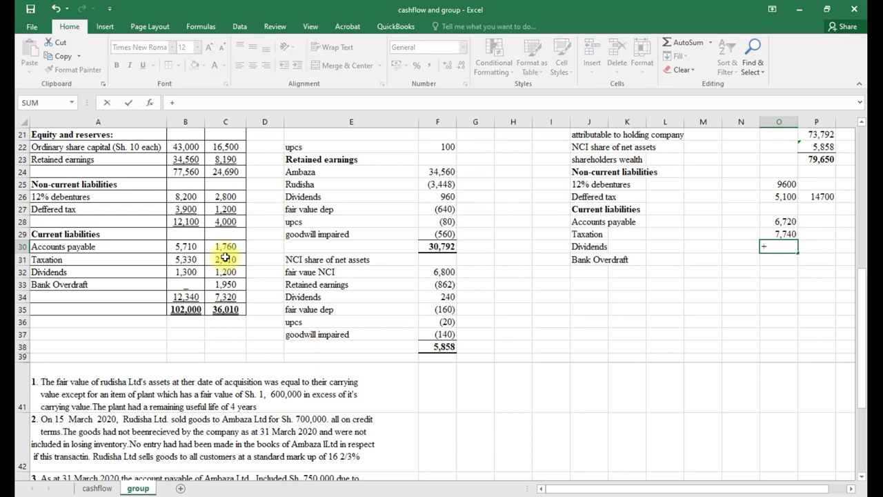
{"action": "key", "text": "BackSpace"}
{"action": "type", "text": "="}
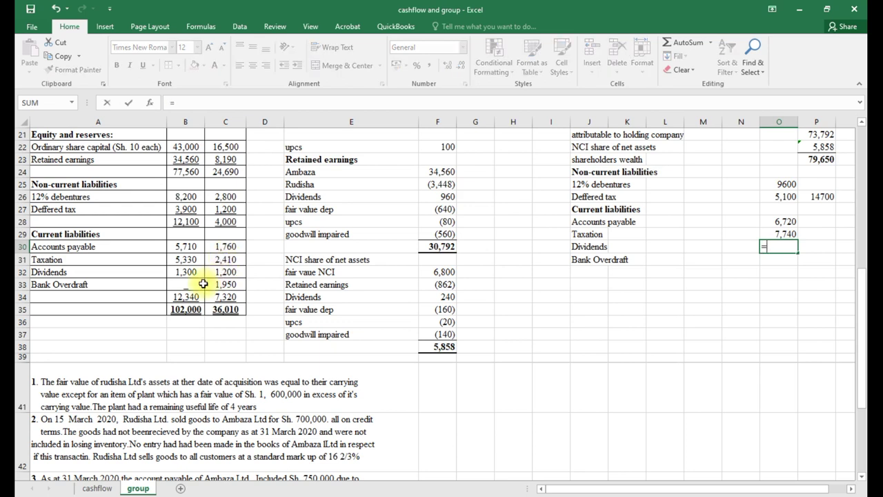
{"action": "left_click", "coordinate": [180, 272]}
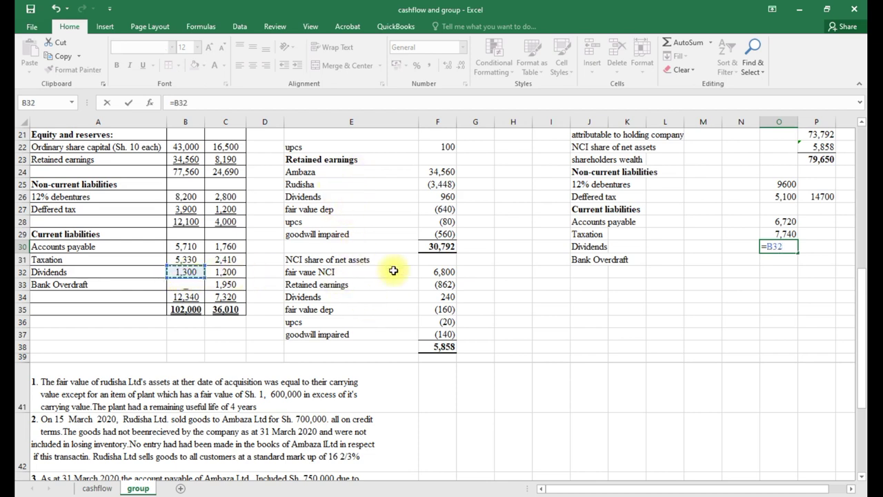
{"action": "key", "text": "Return"}
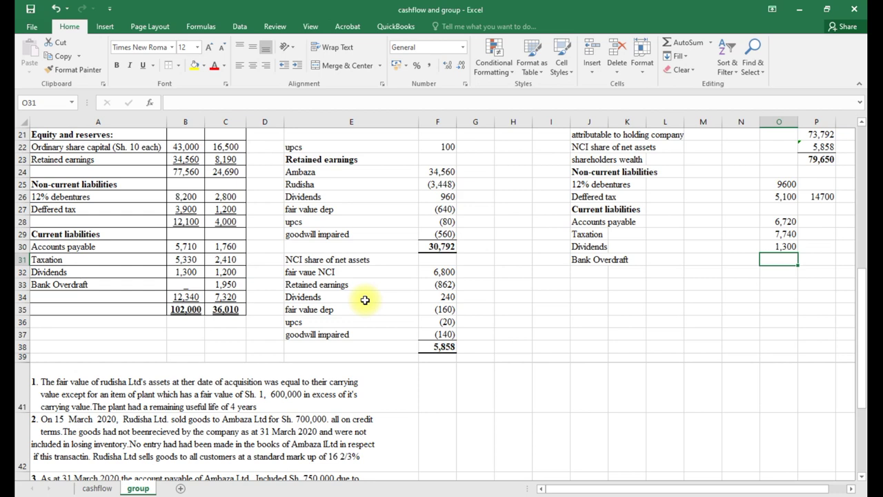
Bold the NCI share of net assets heading in E31 of the workings.
{"action": "left_click", "coordinate": [330, 261]}
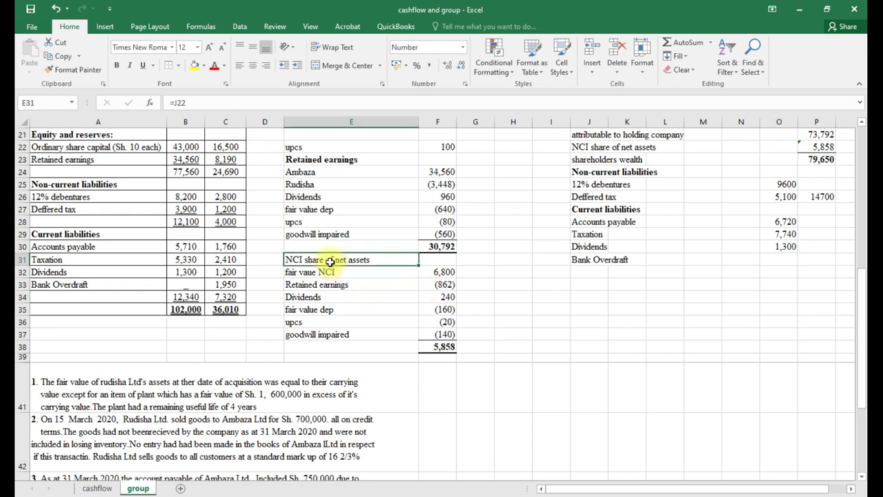
{"action": "key", "text": "ctrl+b"}
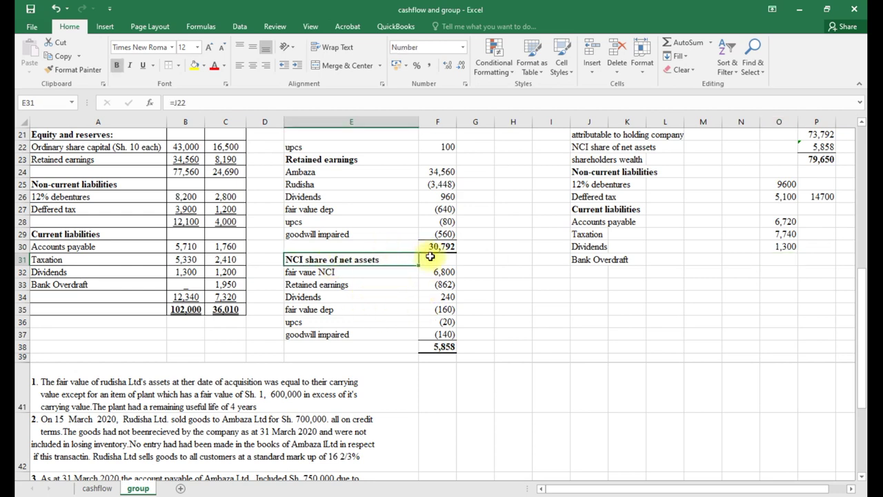
Enter the consolidated bank overdraft in O31 with =C33, taking Rudisha's balance.
{"action": "left_click", "coordinate": [775, 260]}
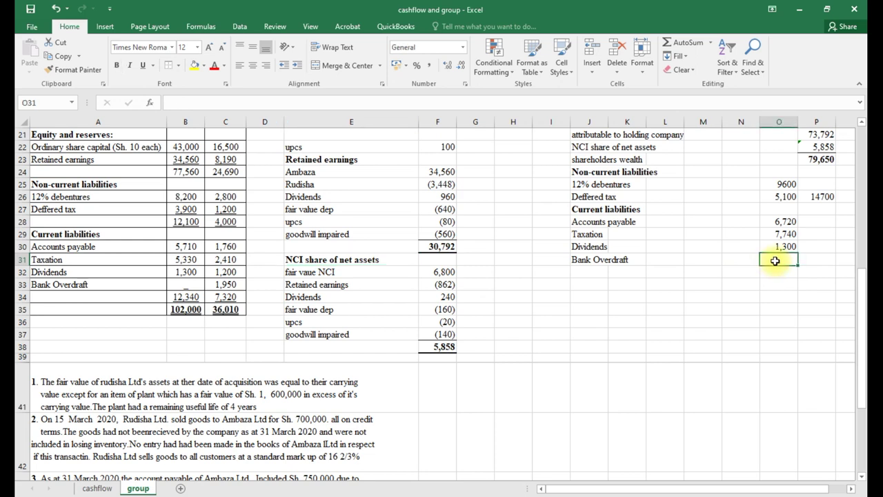
{"action": "type", "text": "+"}
{"action": "key", "text": "BackSpace"}
{"action": "type", "text": "="}
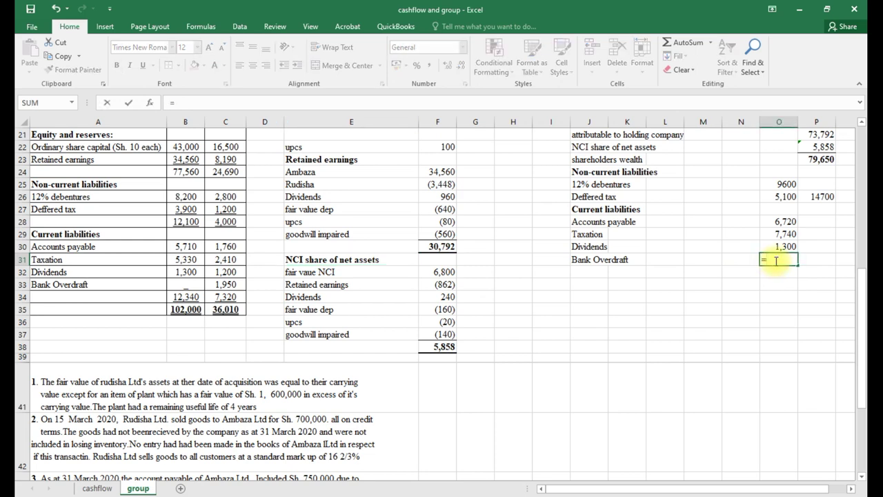
{"action": "left_click", "coordinate": [231, 286]}
{"action": "key", "text": "Return"}
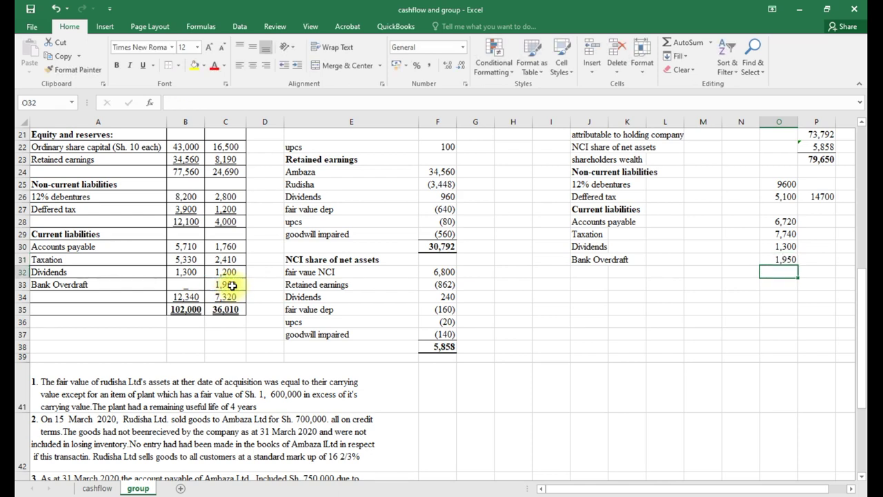
Total the current liabilities in P31 with =SUM(O28:O31).
{"action": "left_click", "coordinate": [827, 258]}
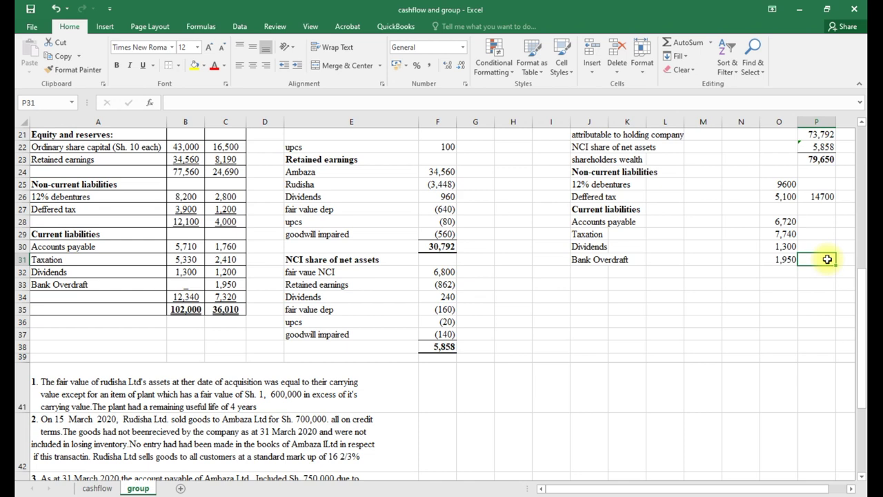
{"action": "key", "text": "alt+equal"}
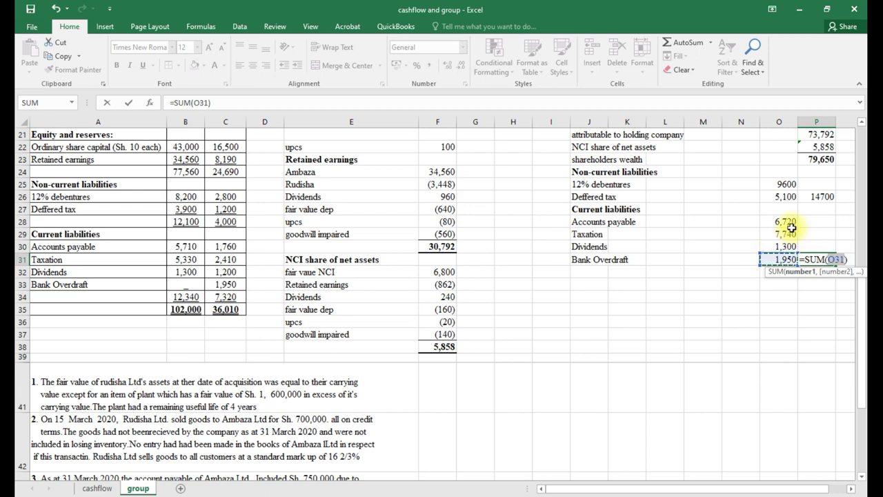
{"action": "left_click_drag", "start_coordinate": [789, 223], "coordinate": [796, 255]}
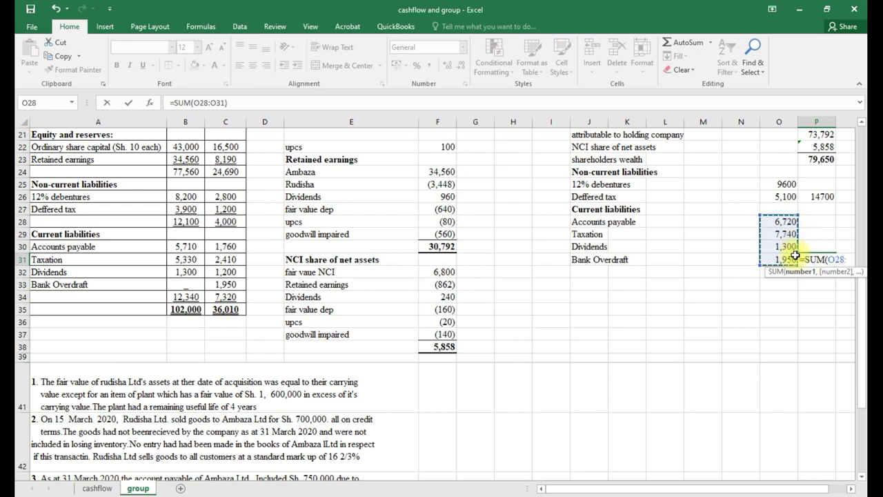
{"action": "key", "text": "Return"}
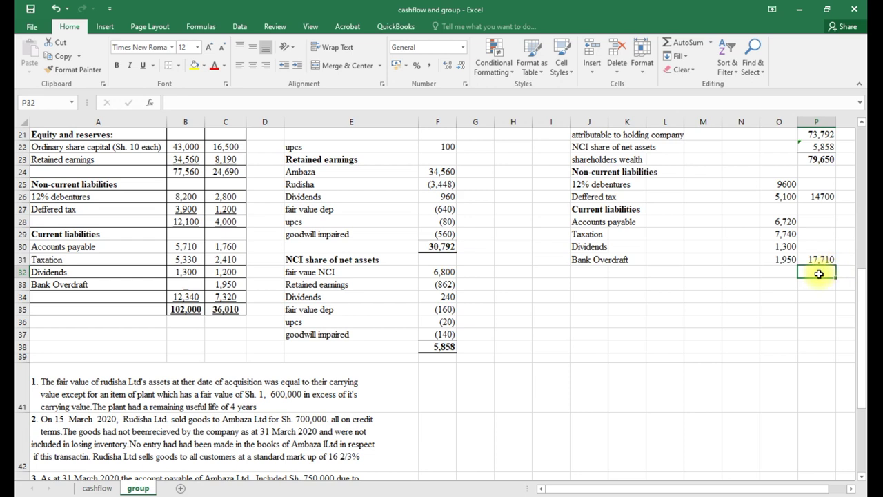
Calculate the total of shareholders' wealth and all liabilities in P32 with =SUM(P23:P31).
{"action": "key", "text": "alt+="}
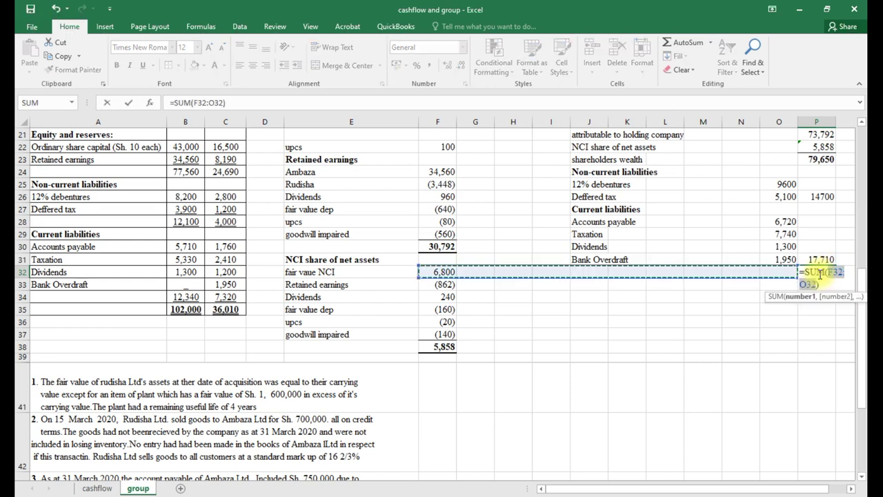
{"action": "left_click_drag", "start_coordinate": [822, 159], "coordinate": [828, 256]}
{"action": "key", "text": "Return"}
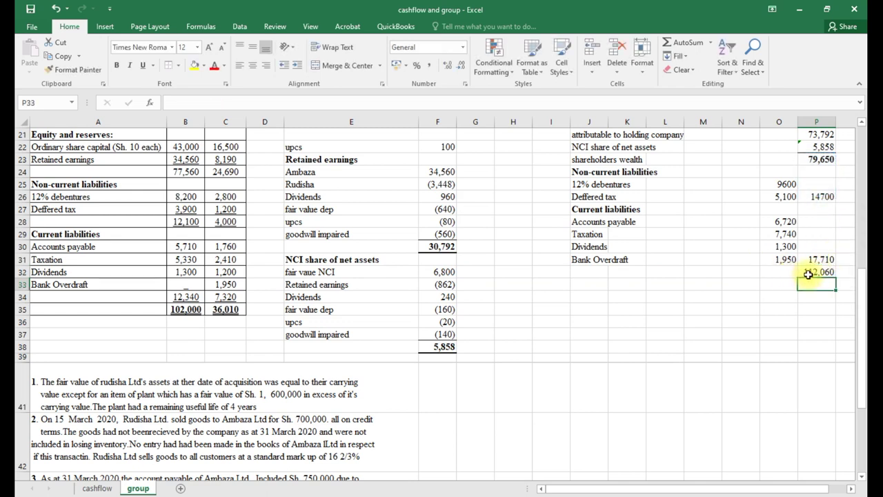
Format the grand total in P32 as bold with a top and thick bottom border.
{"action": "left_click", "coordinate": [808, 273]}
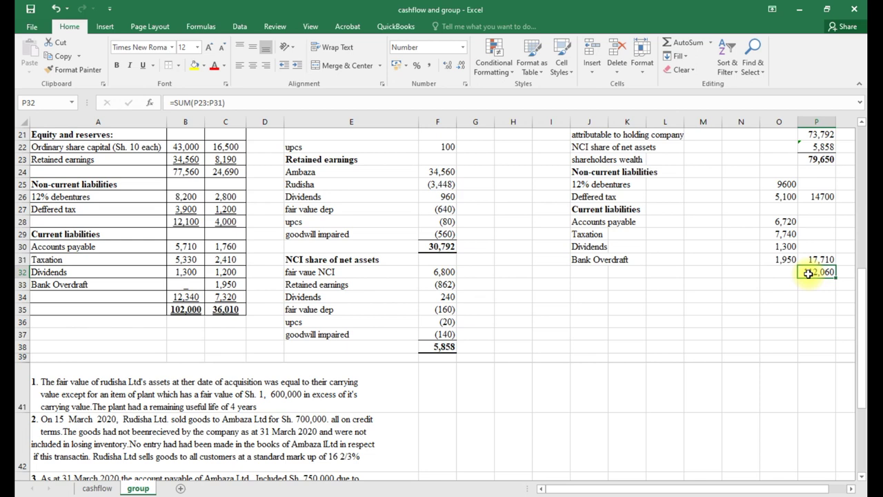
{"action": "key", "text": "ctrl+b"}
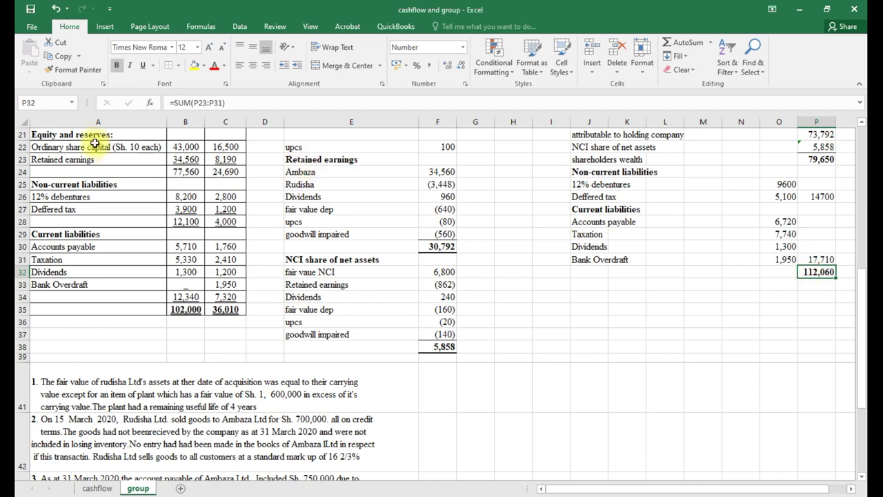
{"action": "left_click", "coordinate": [178, 65]}
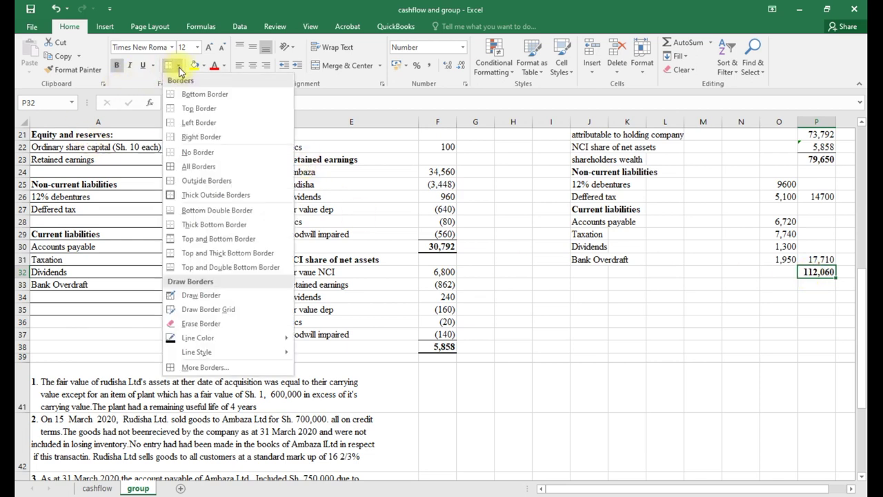
{"action": "left_click", "coordinate": [221, 254]}
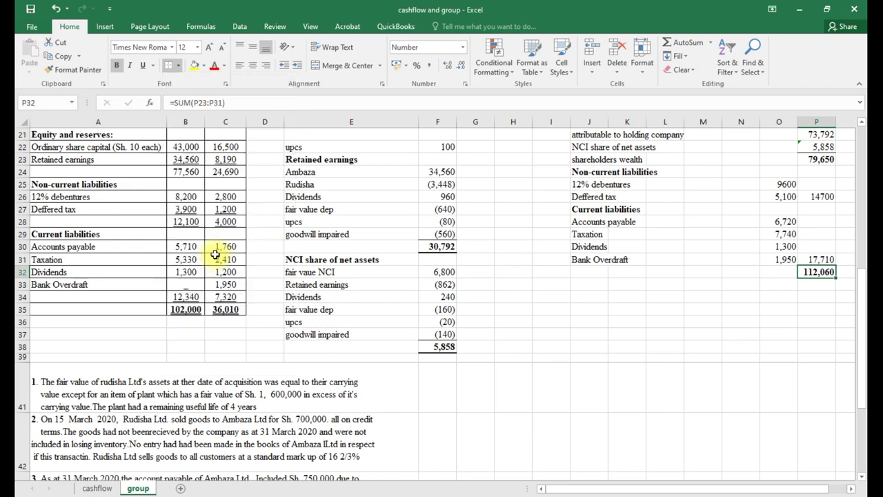
Label the grand total row in J32 as "Total capital and liabilities".
{"action": "left_click", "coordinate": [589, 272]}
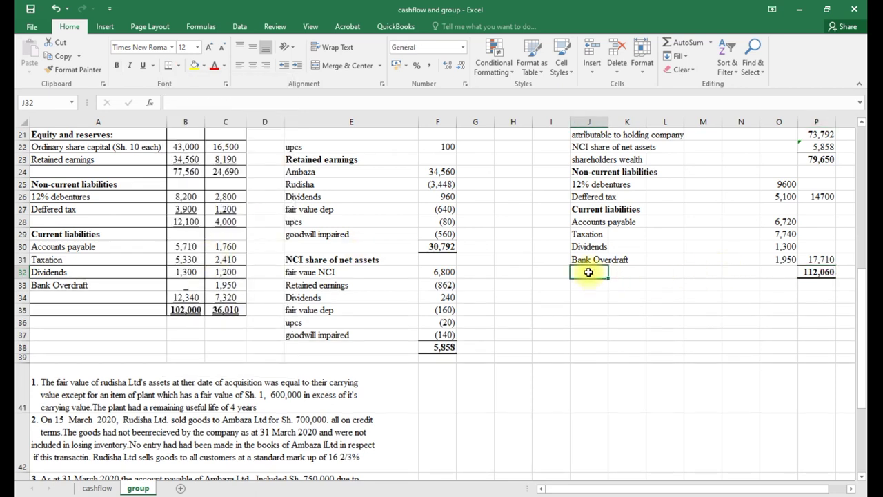
{"action": "type", "text": "T"}
{"action": "type", "text": "otal assets"}
{"action": "key", "text": "BackSpace"}
{"action": "key", "text": "BackSpace"}
{"action": "key", "text": "BackSpace"}
{"action": "key", "text": "BackSpace"}
{"action": "key", "text": "BackSpace"}
{"action": "key", "text": "BackSpace"}
{"action": "type", "text": "capita"}
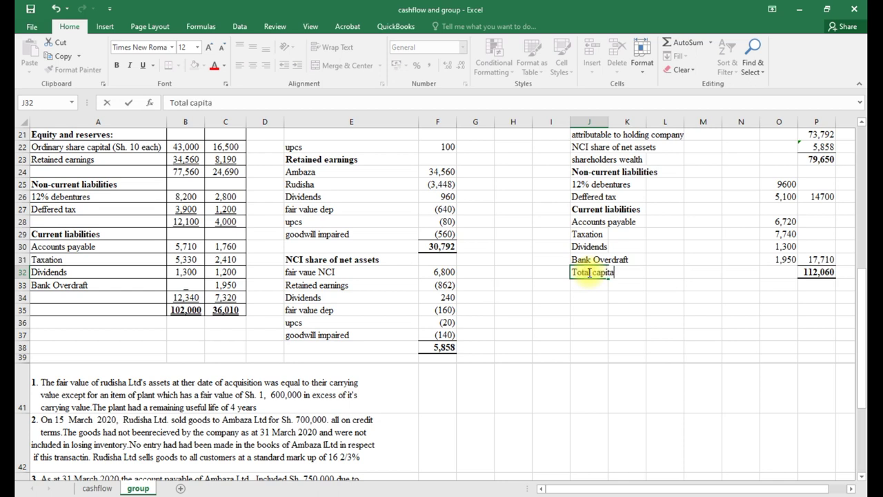
{"action": "type", "text": "l and liabili"}
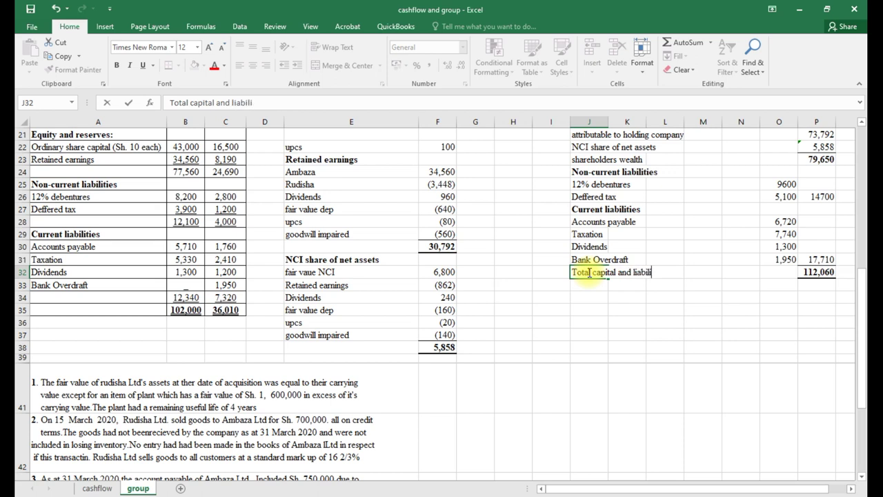
{"action": "type", "text": "ties"}
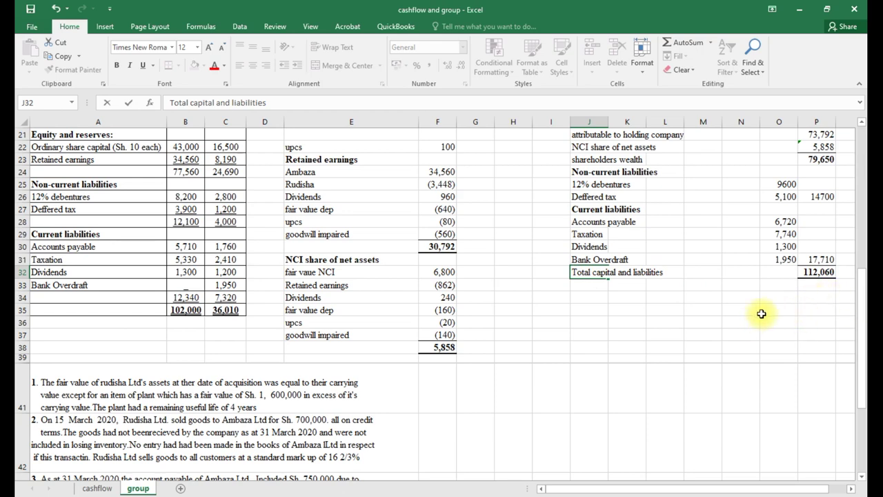
Review the whole consolidated statement, comparing total assets with total capital and liabilities.
{"action": "scroll", "coordinate": [759, 321], "scroll_direction": "up", "scroll_amount": 1}
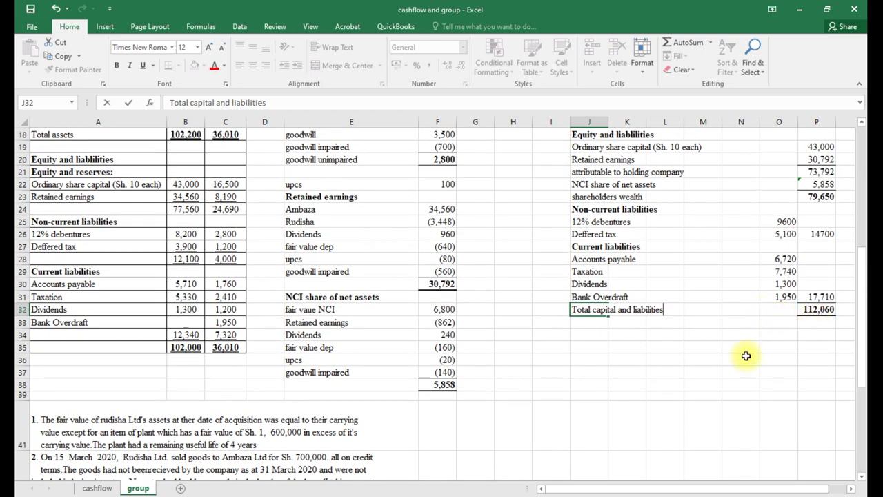
{"action": "scroll", "coordinate": [818, 314], "scroll_direction": "up", "scroll_amount": 3}
{"action": "left_click_drag", "start_coordinate": [560, 488], "coordinate": [488, 475]}
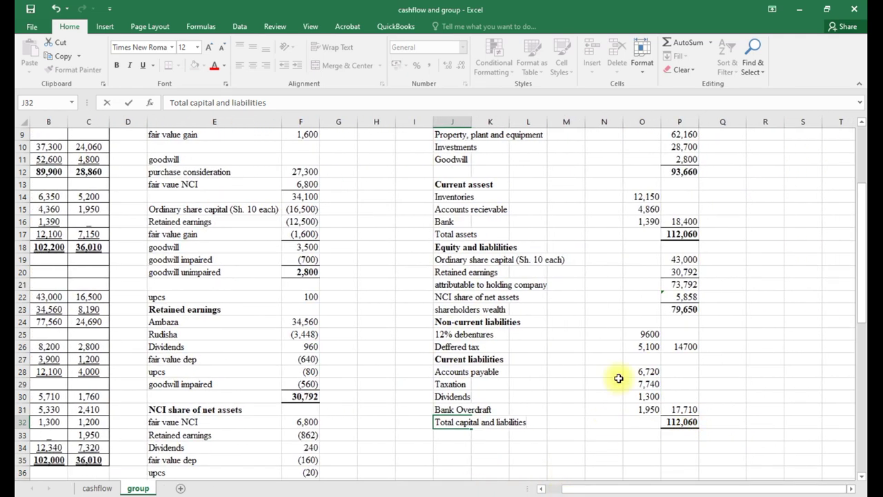
{"action": "scroll", "coordinate": [708, 369], "scroll_direction": "up", "scroll_amount": 1}
{"action": "scroll", "coordinate": [709, 373], "scroll_direction": "up", "scroll_amount": 1}
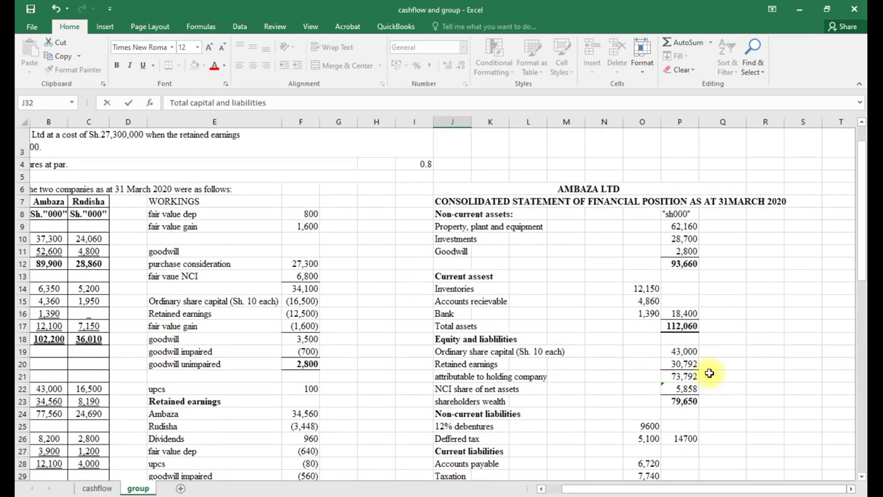
{"action": "scroll", "coordinate": [710, 373], "scroll_direction": "down", "scroll_amount": 2}
{"action": "scroll", "coordinate": [710, 373], "scroll_direction": "down", "scroll_amount": 1}
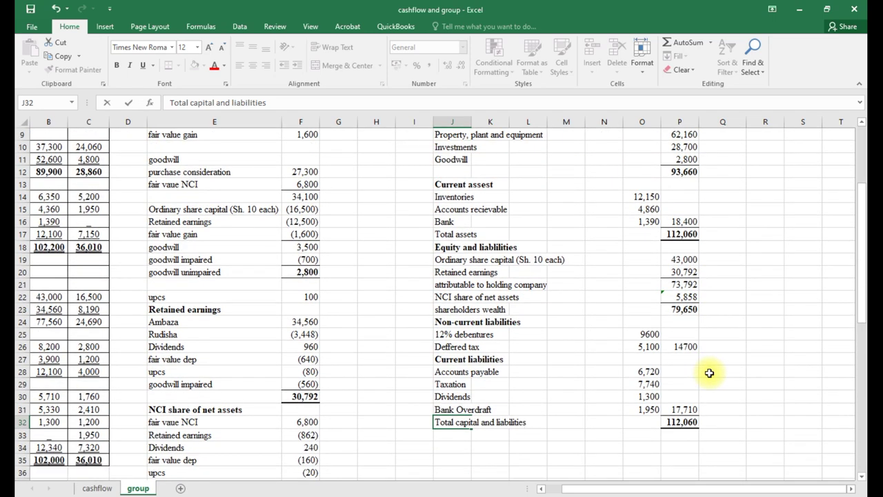
{"action": "scroll", "coordinate": [710, 373], "scroll_direction": "up", "scroll_amount": 3}
{"action": "scroll", "coordinate": [710, 373], "scroll_direction": "down", "scroll_amount": 1}
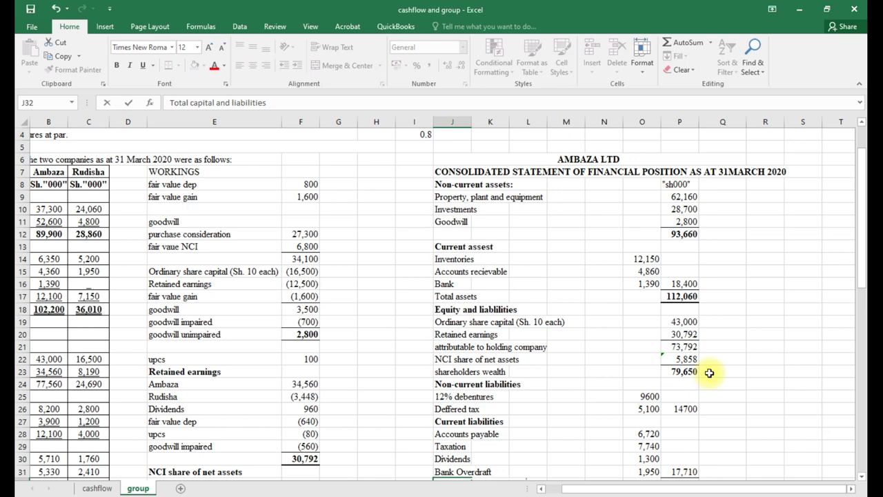
{"action": "scroll", "coordinate": [709, 372], "scroll_direction": "down", "scroll_amount": 1}
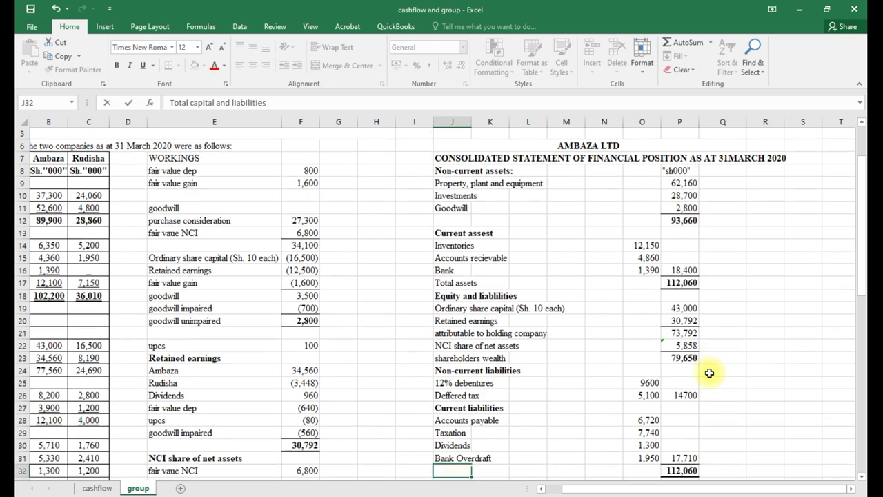
{"action": "scroll", "coordinate": [709, 372], "scroll_direction": "up", "scroll_amount": 1}
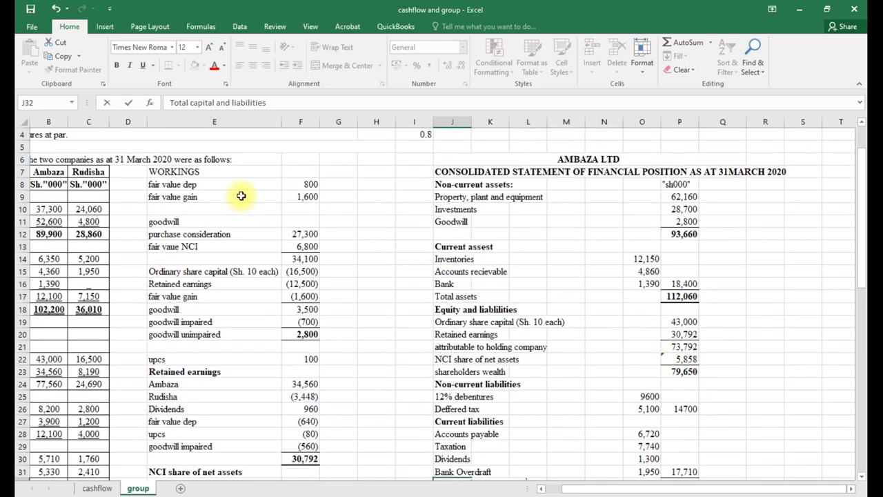
Bold the WORKINGS, goodwill and upcs headings in E7, E11 and E22.
{"action": "left_click", "coordinate": [200, 171]}
{"action": "key", "text": "ctrl+b"}
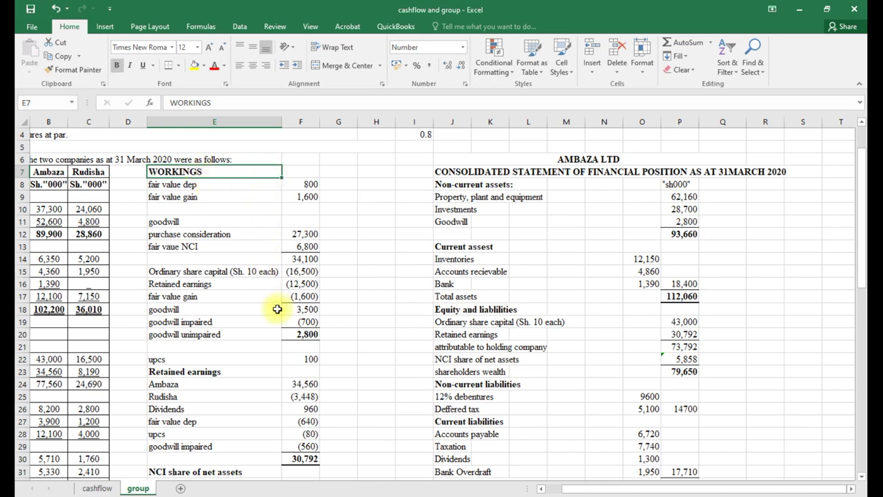
{"action": "left_click", "coordinate": [172, 221]}
{"action": "key", "text": "ctrl+b"}
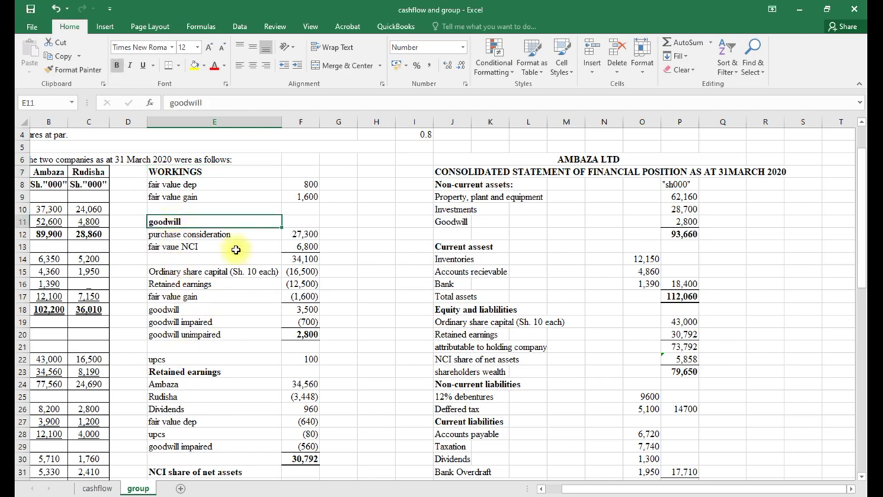
{"action": "scroll", "coordinate": [245, 341], "scroll_direction": "down", "scroll_amount": 1}
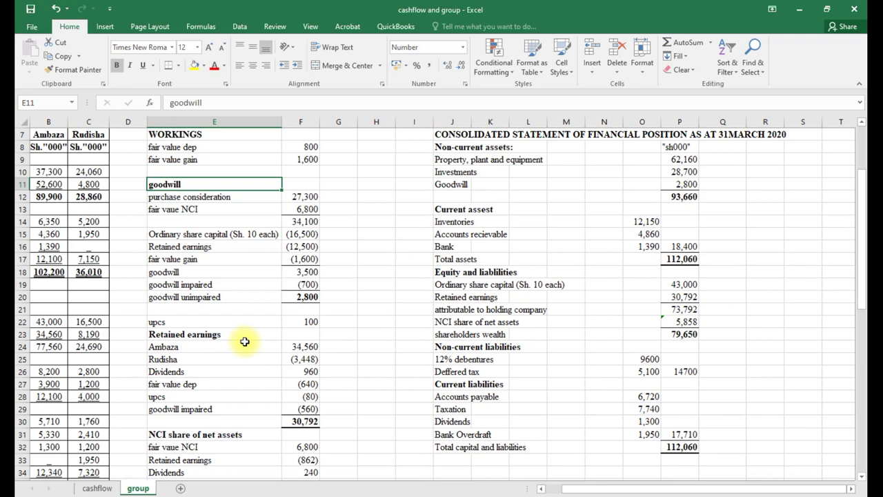
{"action": "left_click", "coordinate": [168, 324]}
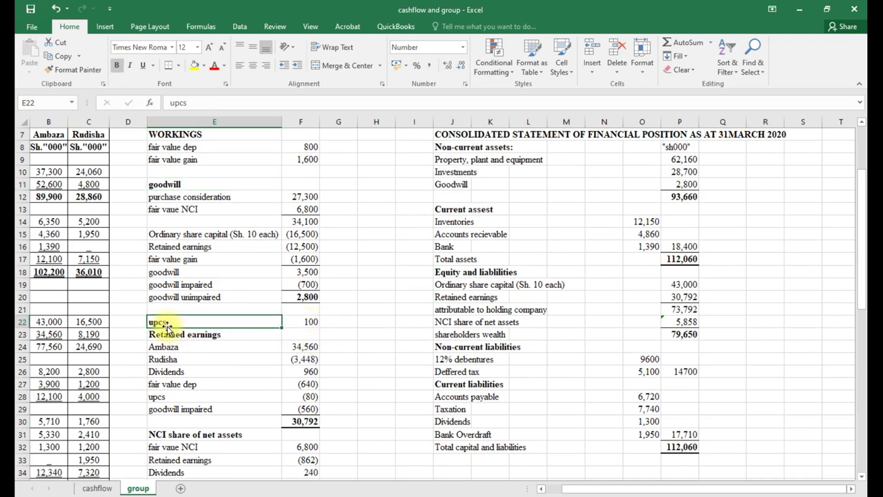
Bold the "sh000" currency unit heading in P8 of the consolidated statement.
{"action": "scroll", "coordinate": [181, 361], "scroll_direction": "down", "scroll_amount": 2}
{"action": "scroll", "coordinate": [178, 373], "scroll_direction": "down", "scroll_amount": 1}
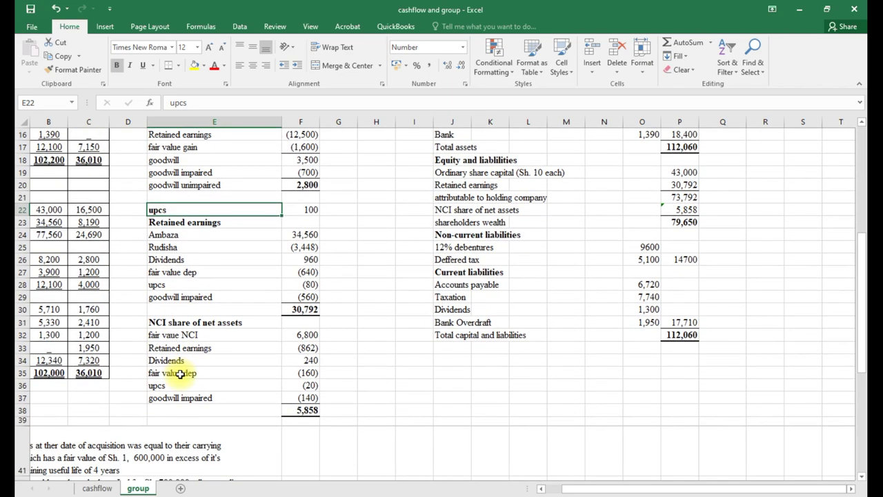
{"action": "scroll", "coordinate": [180, 373], "scroll_direction": "up", "scroll_amount": 4}
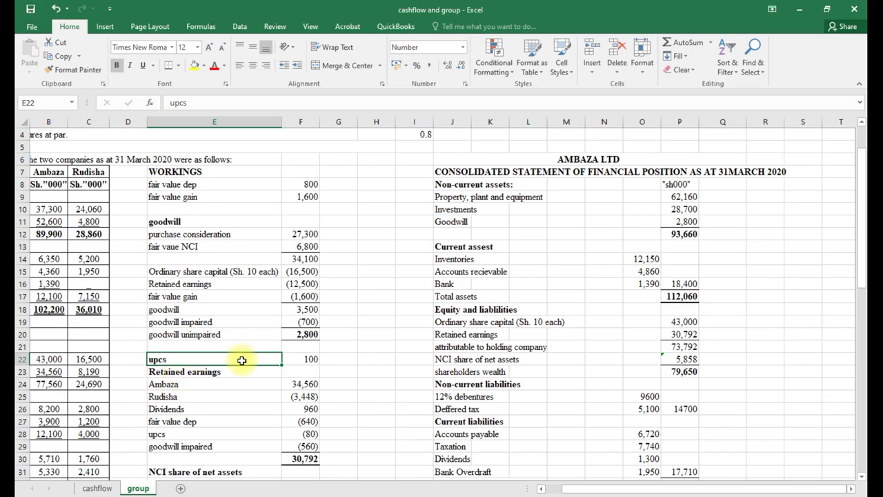
{"action": "scroll", "coordinate": [242, 360], "scroll_direction": "down", "scroll_amount": 1}
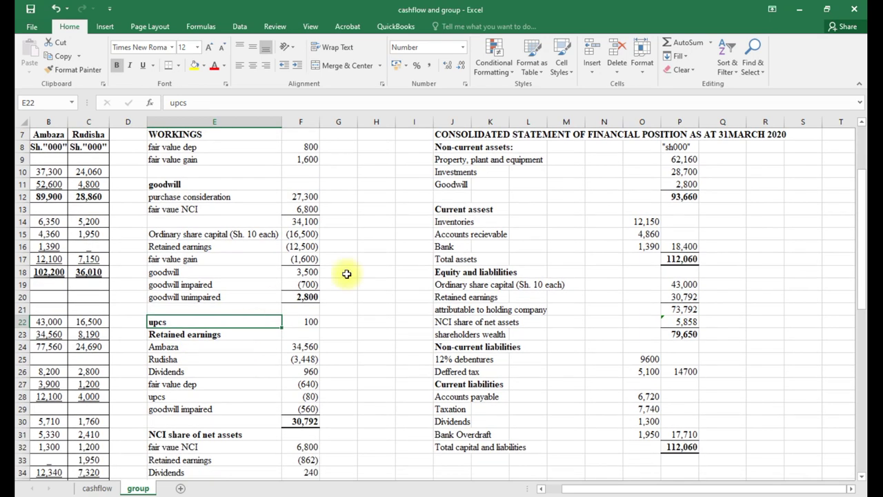
{"action": "left_click", "coordinate": [682, 147]}
{"action": "key", "text": "ctrl+b"}
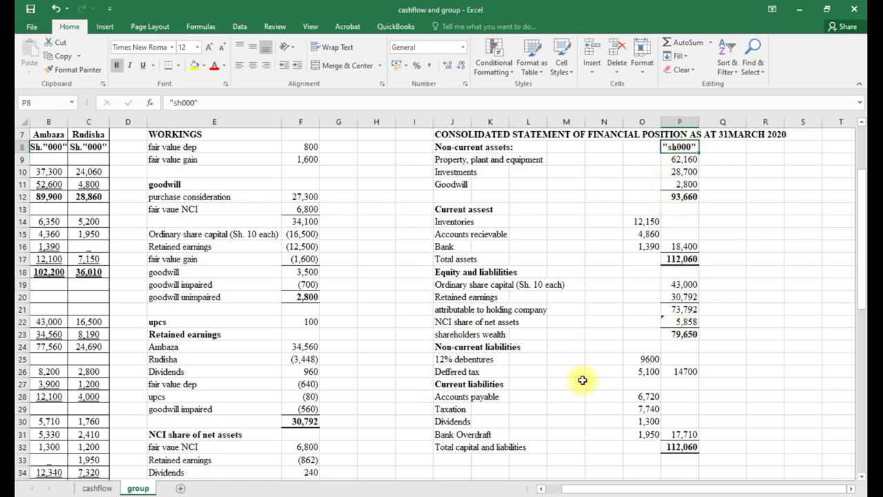